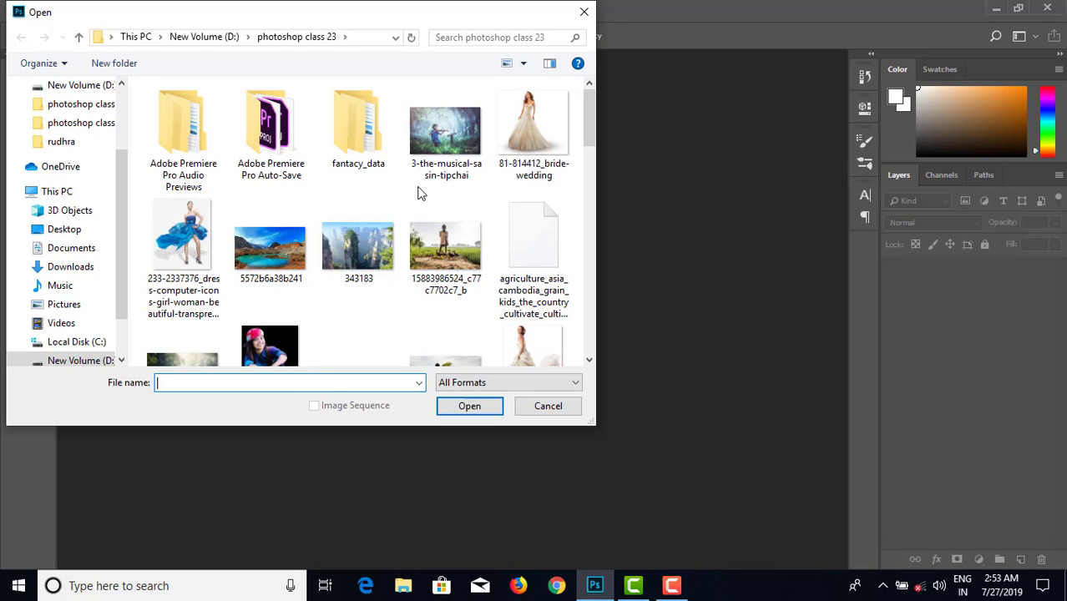
- Open the LIFE-IN-THE-MORNING image from the photoshop class 23 folder
{"action": "scroll", "coordinate": [420, 191], "scroll_direction": "down", "scroll_amount": 1}
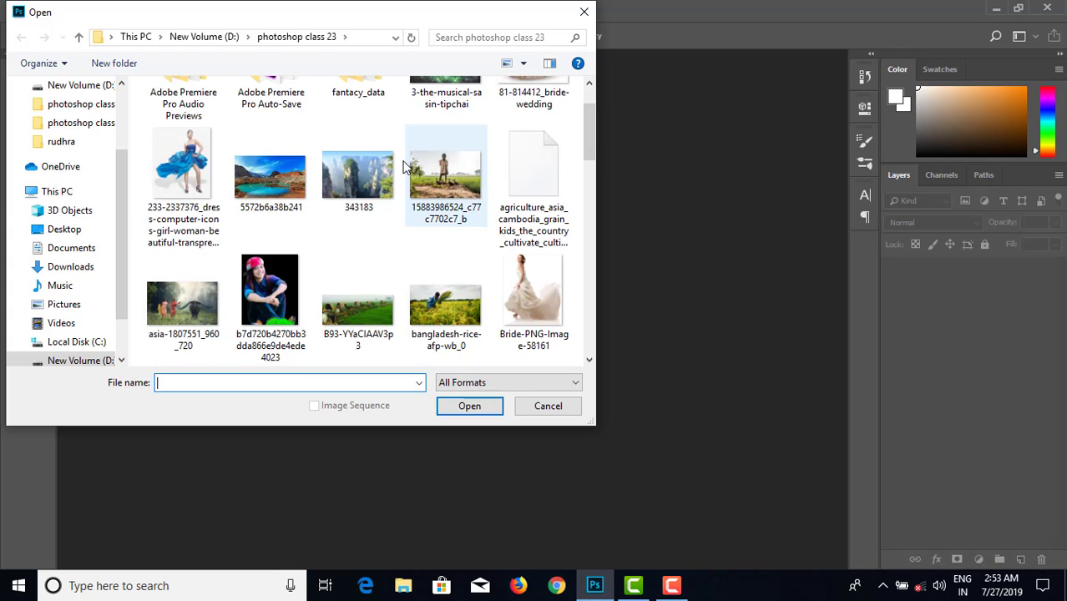
{"action": "scroll", "coordinate": [417, 192], "scroll_direction": "down", "scroll_amount": 1}
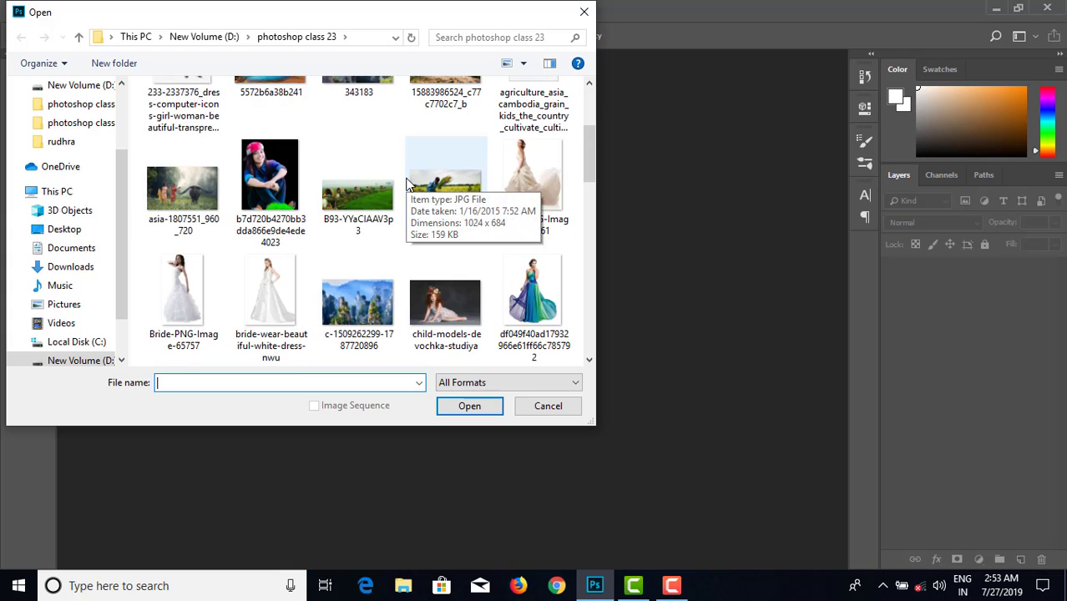
{"action": "scroll", "coordinate": [432, 224], "scroll_direction": "down", "scroll_amount": 2}
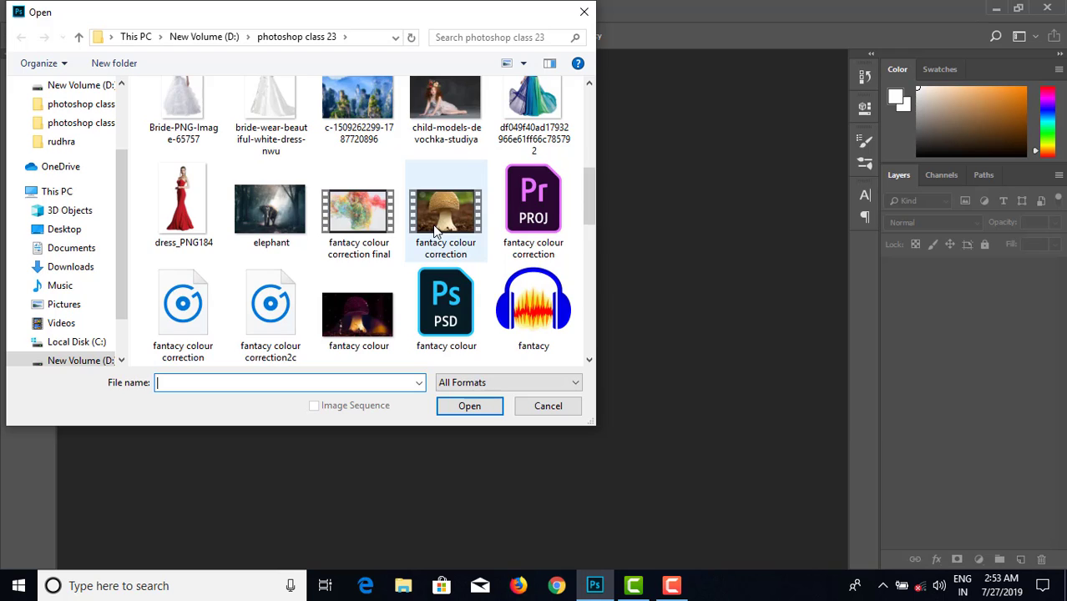
{"action": "scroll", "coordinate": [433, 224], "scroll_direction": "down", "scroll_amount": 3}
{"action": "scroll", "coordinate": [432, 225], "scroll_direction": "down", "scroll_amount": 1}
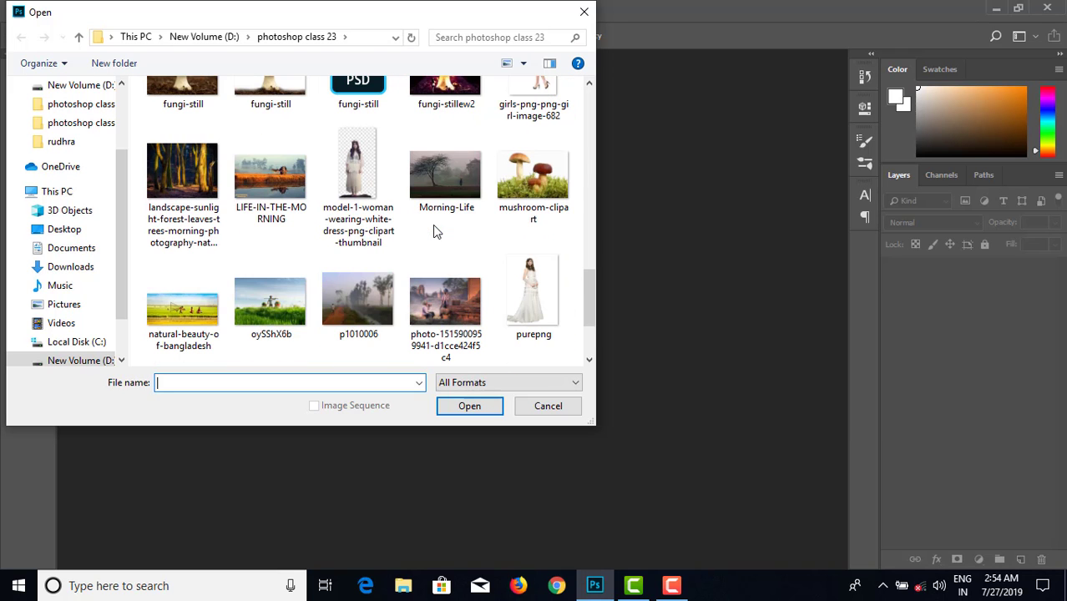
{"action": "left_click", "coordinate": [282, 190]}
{"action": "left_click", "coordinate": [472, 409]}
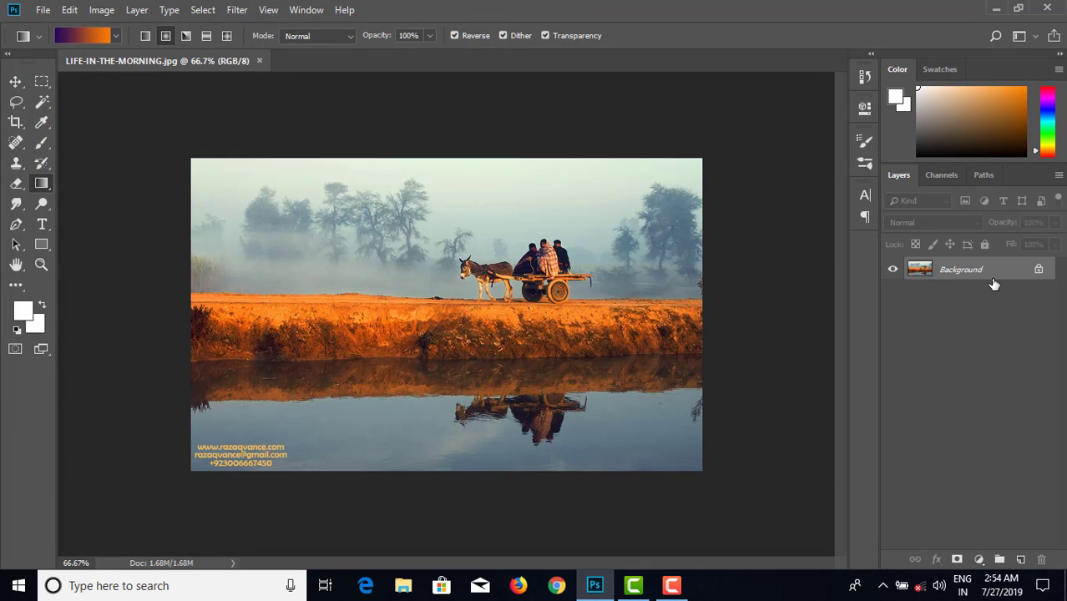
- Convert the Background to an editable layer named Layer 0 and patch out the watermark text with clean water using the Patch tool
{"action": "double_click", "coordinate": [991, 278]}
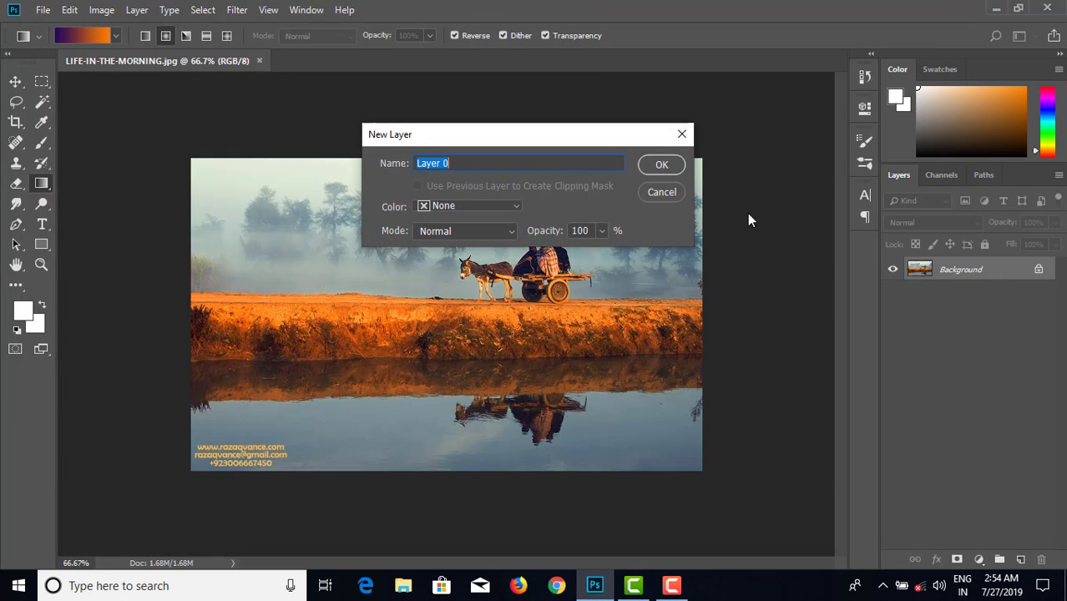
{"action": "left_click", "coordinate": [661, 166]}
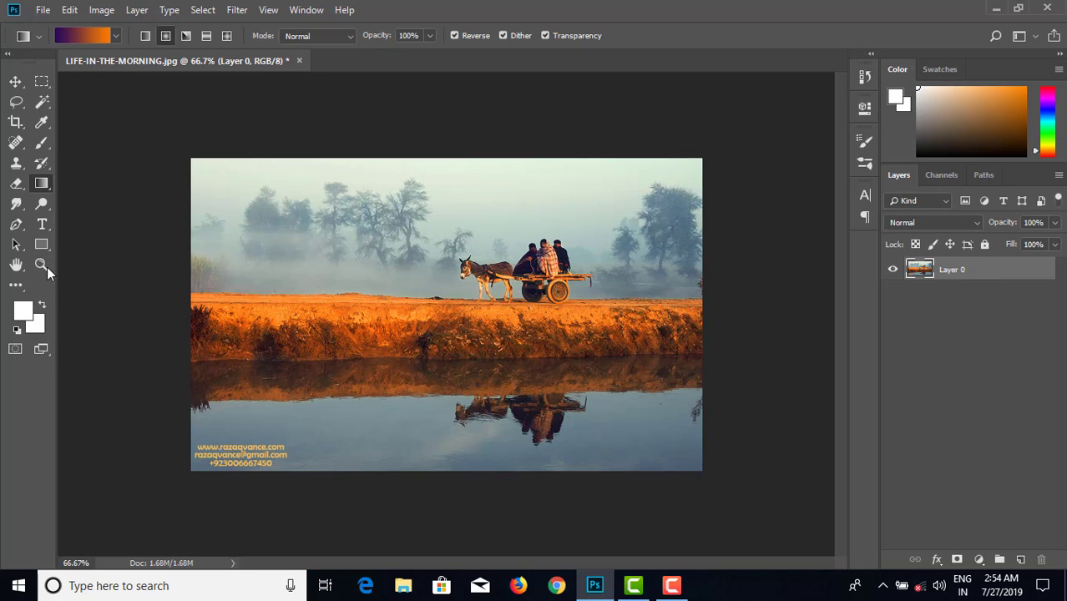
{"action": "left_click", "coordinate": [15, 143]}
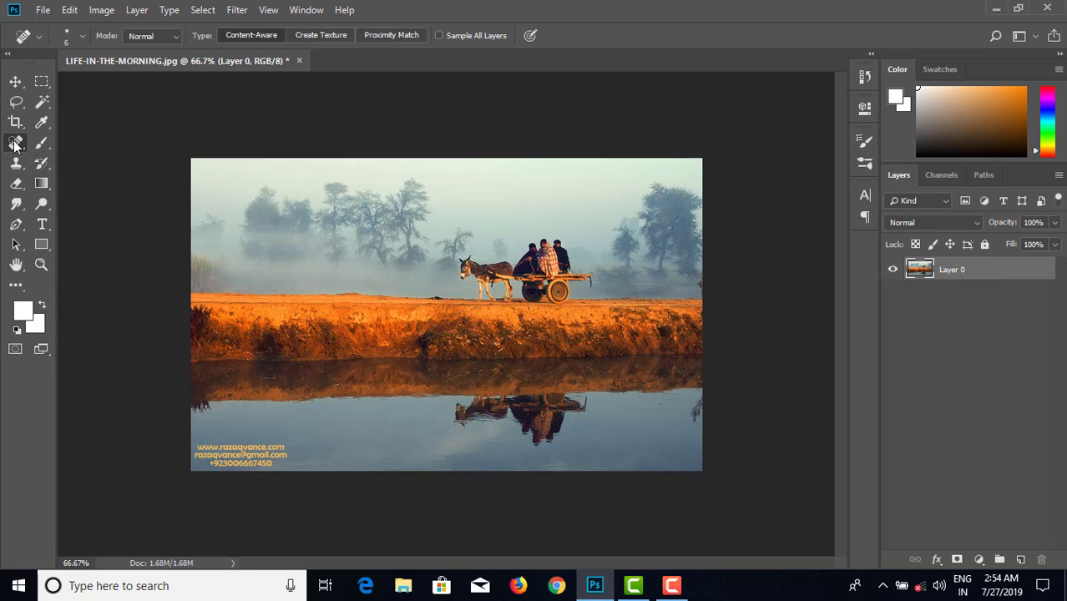
{"action": "right_click", "coordinate": [15, 144]}
{"action": "left_click", "coordinate": [76, 174]}
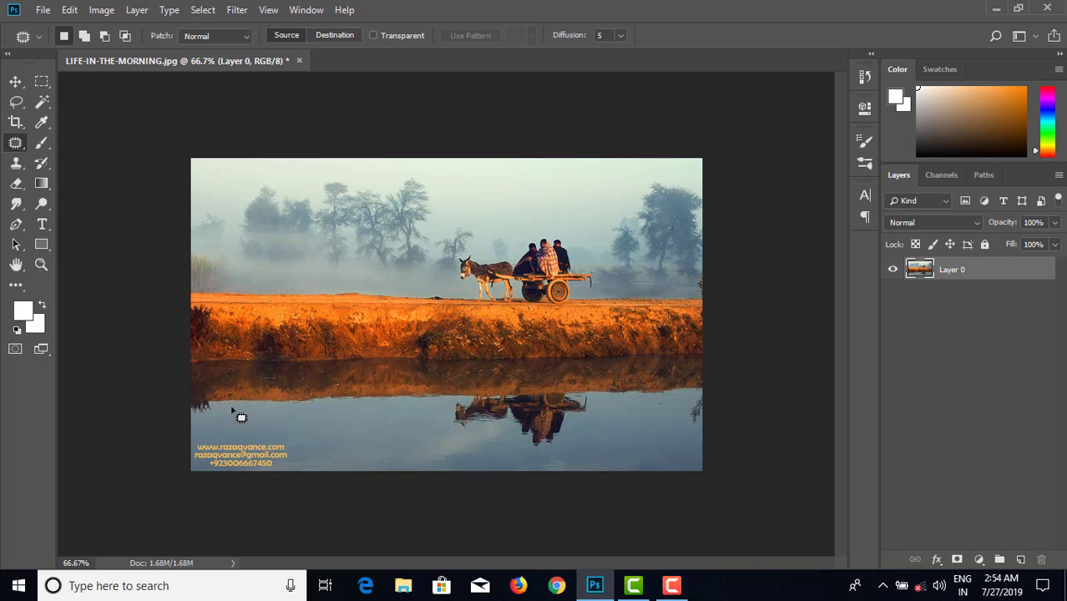
{"action": "mouse_move", "coordinate": [289, 435]}
{"action": "left_mouse_down"}
{"action": "mouse_move", "coordinate": [224, 437]}
{"action": "mouse_move", "coordinate": [192, 475]}
{"action": "mouse_move", "coordinate": [307, 485]}
{"action": "mouse_move", "coordinate": [284, 436]}
{"action": "mouse_move", "coordinate": [631, 468]}
{"action": "mouse_move", "coordinate": [651, 438]}
{"action": "mouse_move", "coordinate": [654, 447]}
{"action": "left_mouse_up"}
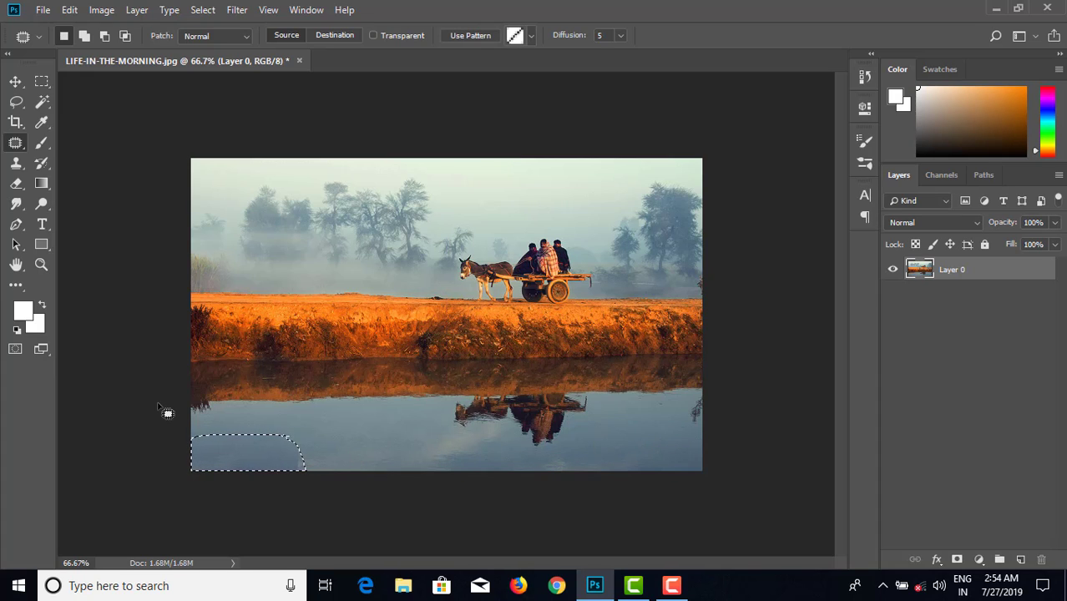
{"action": "key", "text": "ctrl+d"}
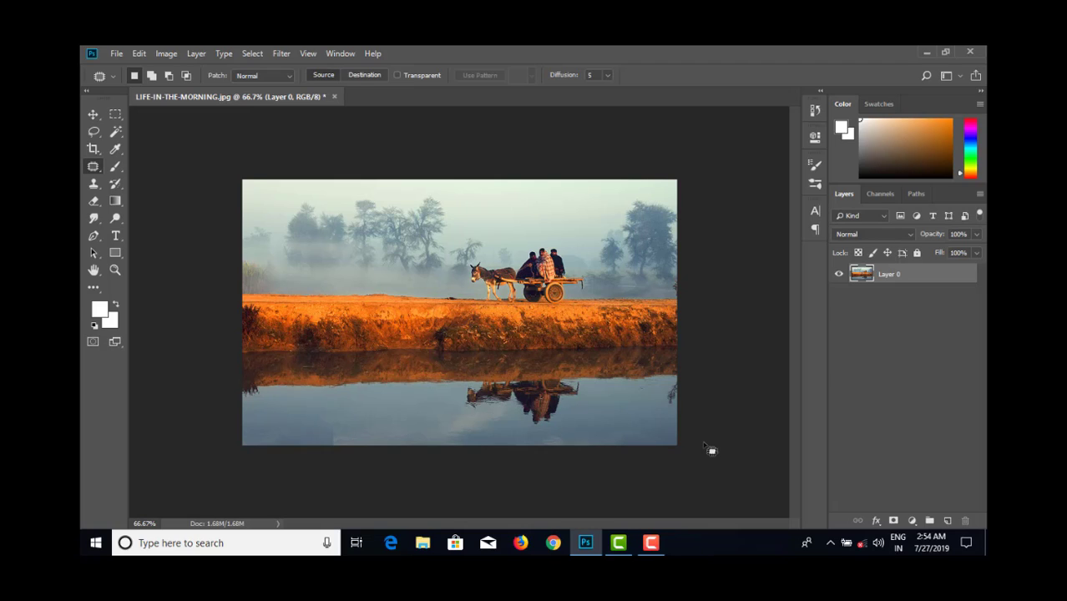
- Duplicate Layer 0 and add a Gradient Fill layer above the copy using the violet-to-orange preset
{"action": "key", "text": "ctrl+j"}
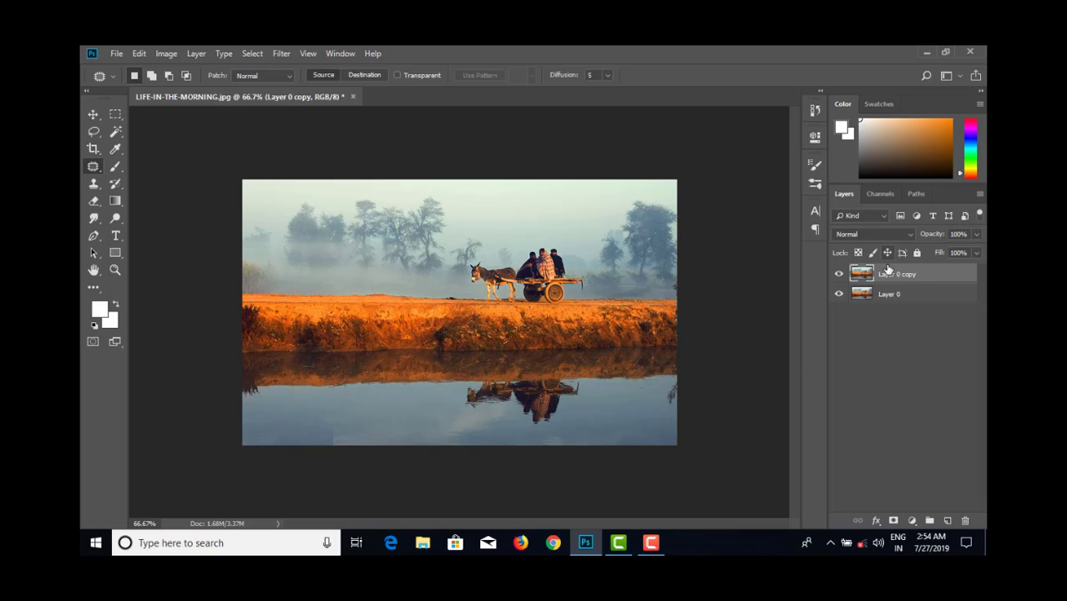
{"action": "left_click", "coordinate": [912, 520]}
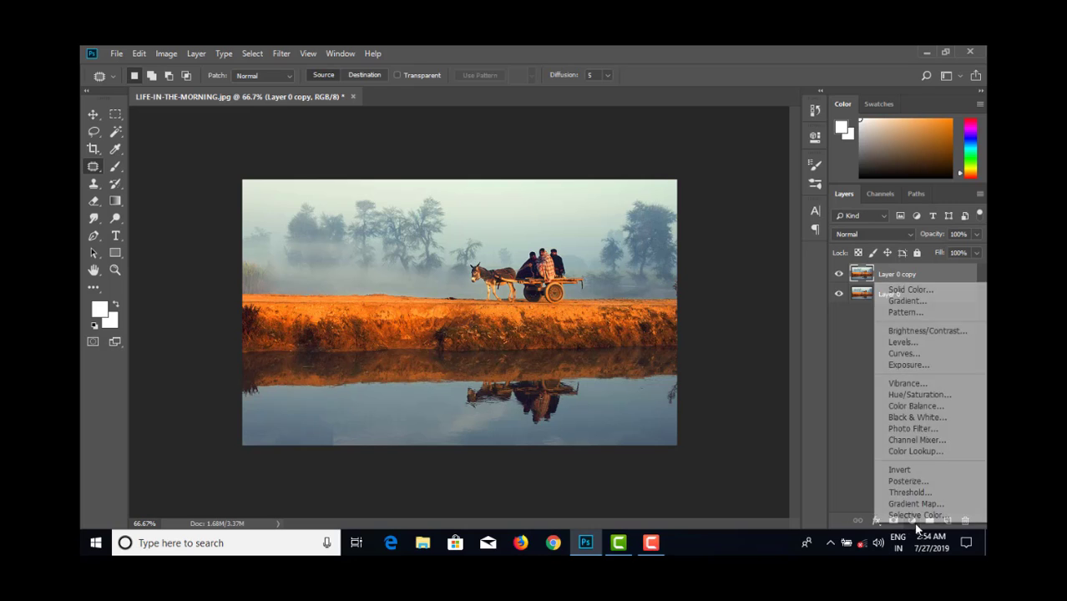
{"action": "left_click", "coordinate": [906, 300]}
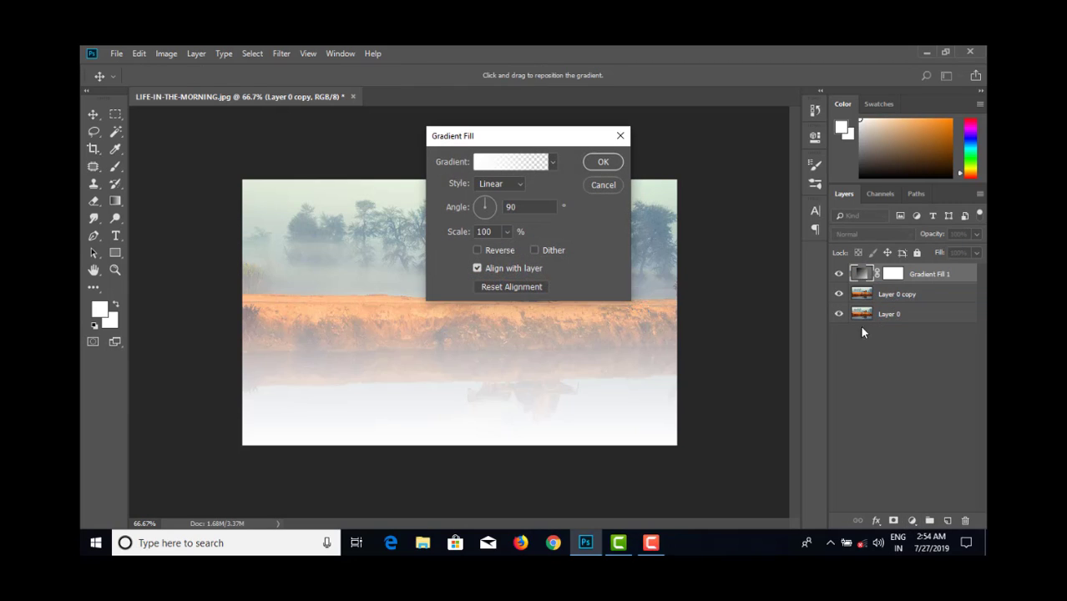
{"action": "left_click", "coordinate": [550, 160]}
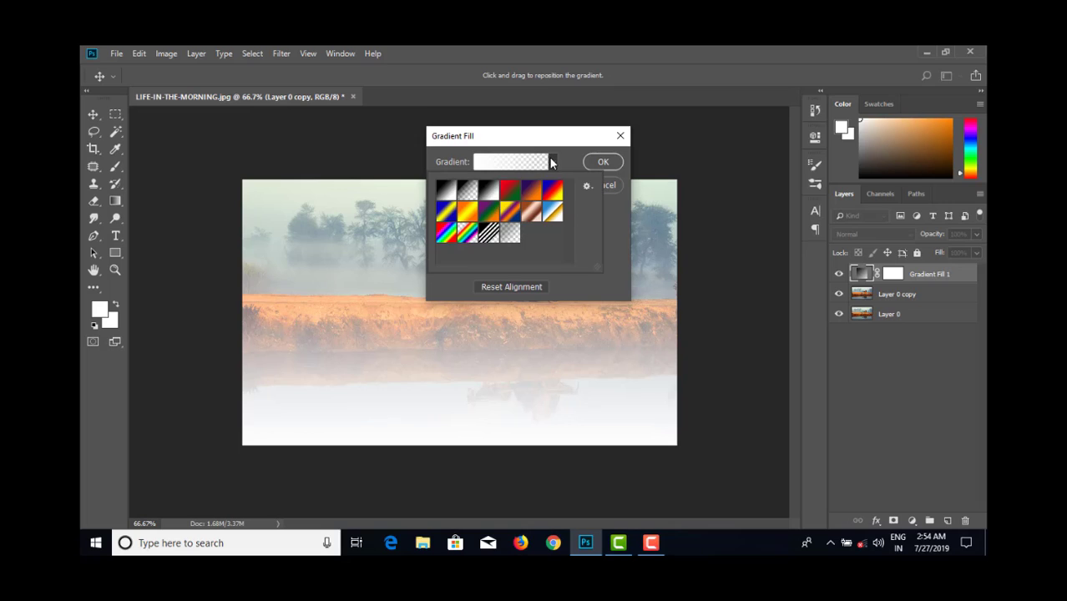
{"action": "left_click", "coordinate": [533, 196]}
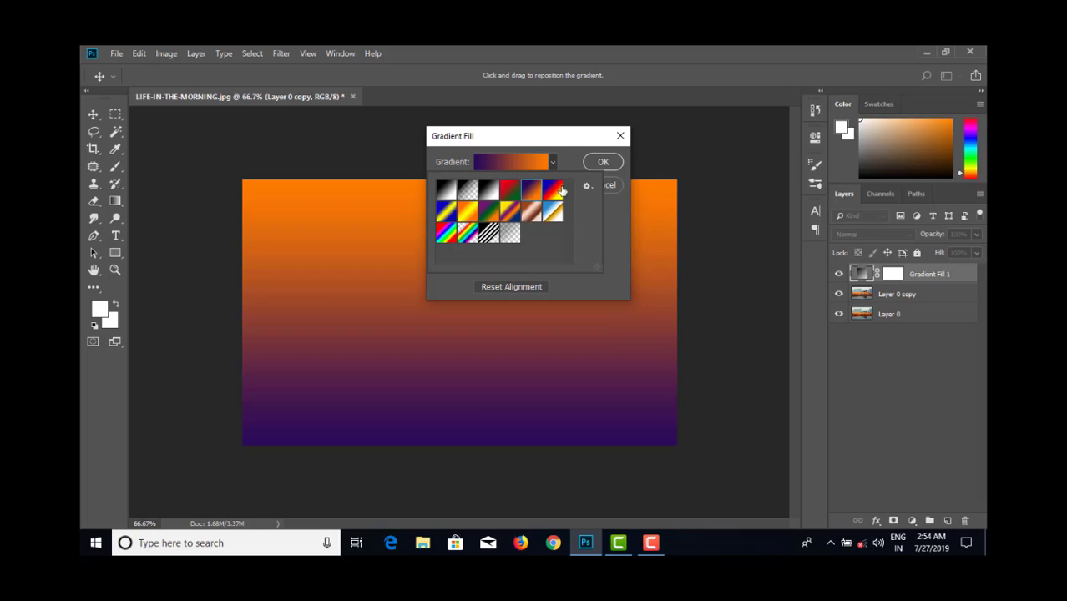
{"action": "left_click", "coordinate": [600, 163]}
{"action": "left_click", "coordinate": [602, 163]}
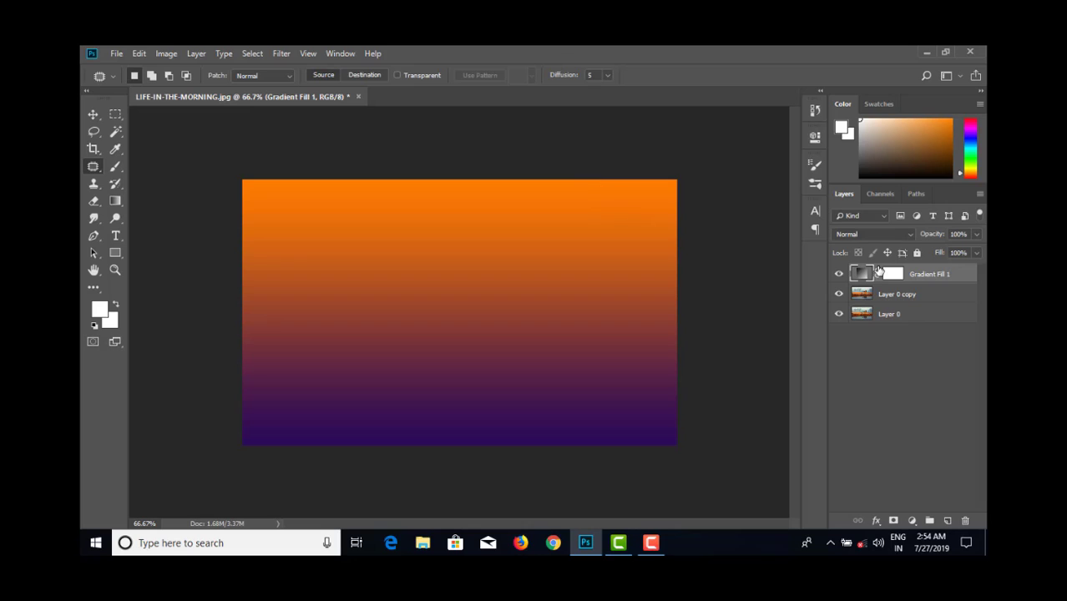
- Compare the Hard Light, Vivid Light, Linear Light and Pin Light blend modes on the Gradient Fill layer and settle on Linear Light
{"action": "left_click", "coordinate": [890, 235]}
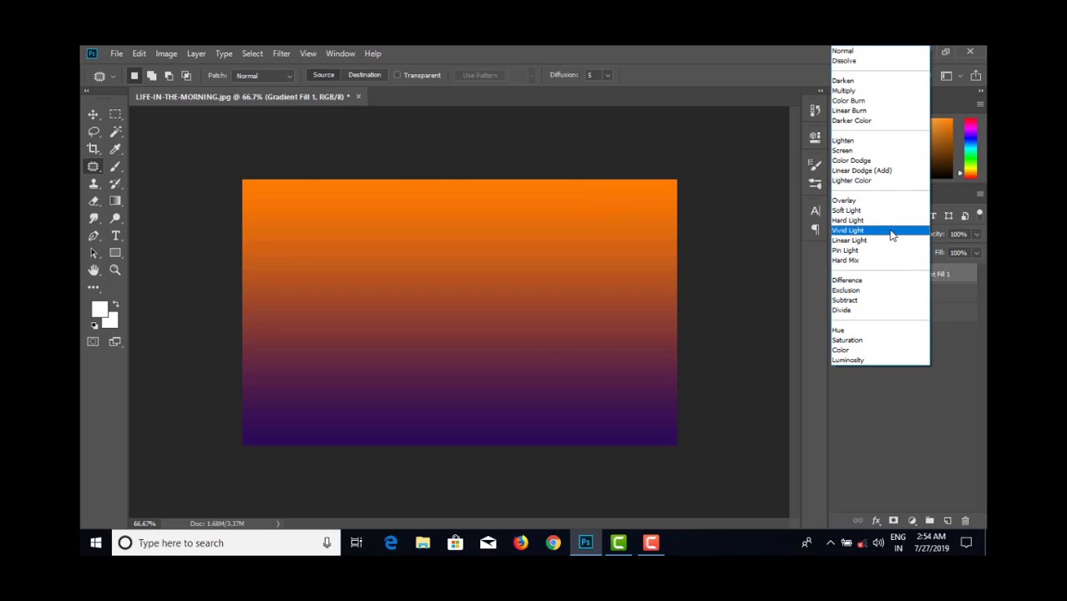
{"action": "left_click", "coordinate": [891, 231]}
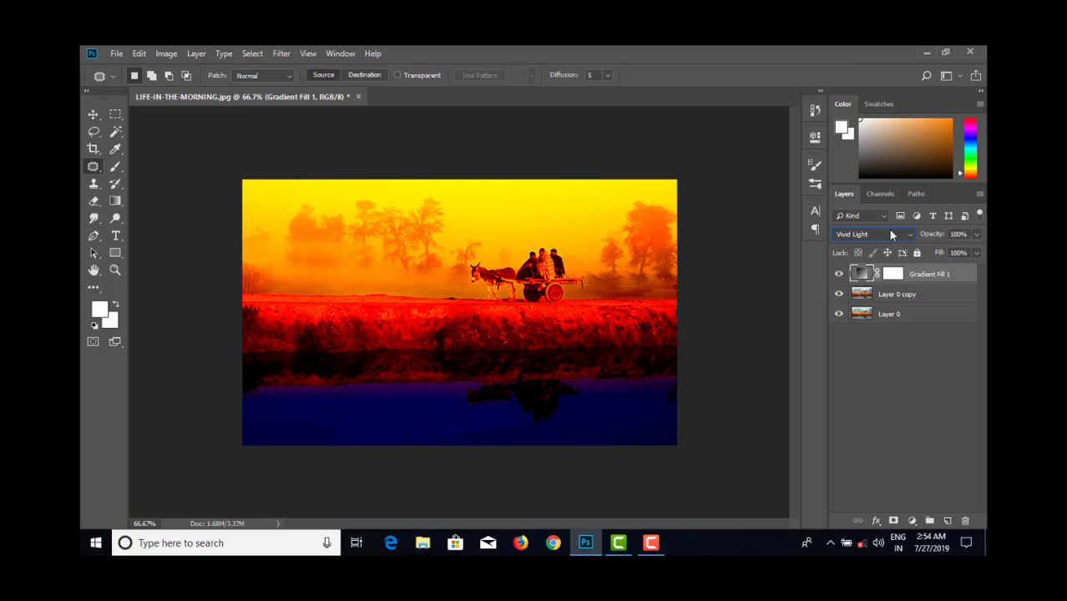
{"action": "scroll", "coordinate": [890, 234], "scroll_direction": "down", "scroll_amount": 1}
{"action": "scroll", "coordinate": [890, 235], "scroll_direction": "down", "scroll_amount": 1}
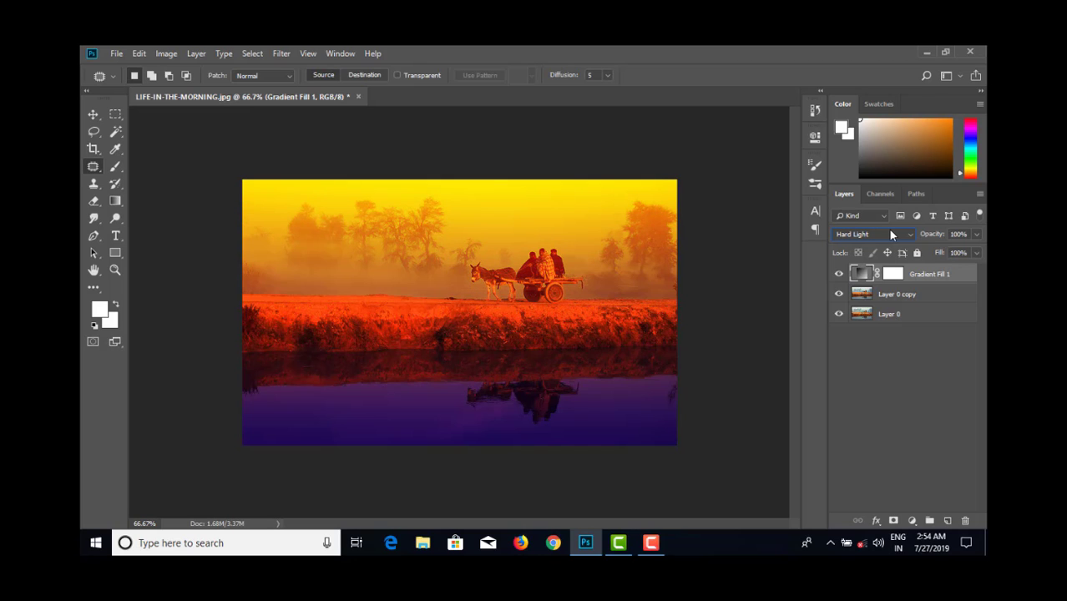
{"action": "scroll", "coordinate": [891, 235], "scroll_direction": "up", "scroll_amount": 2}
{"action": "scroll", "coordinate": [890, 231], "scroll_direction": "down", "scroll_amount": 1}
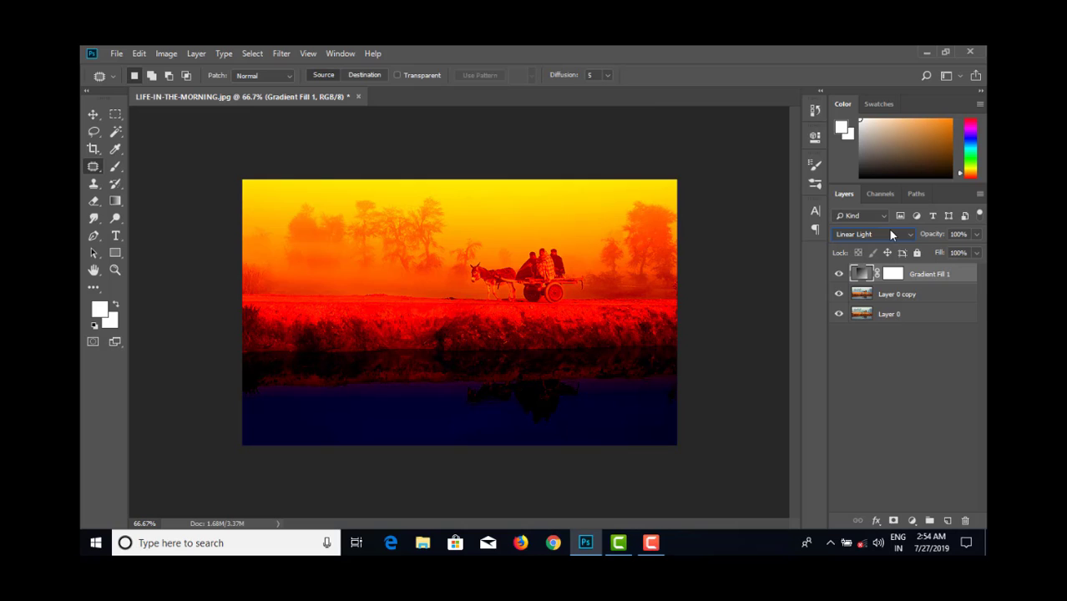
{"action": "scroll", "coordinate": [890, 231], "scroll_direction": "up", "scroll_amount": 1}
{"action": "scroll", "coordinate": [891, 235], "scroll_direction": "up", "scroll_amount": 1}
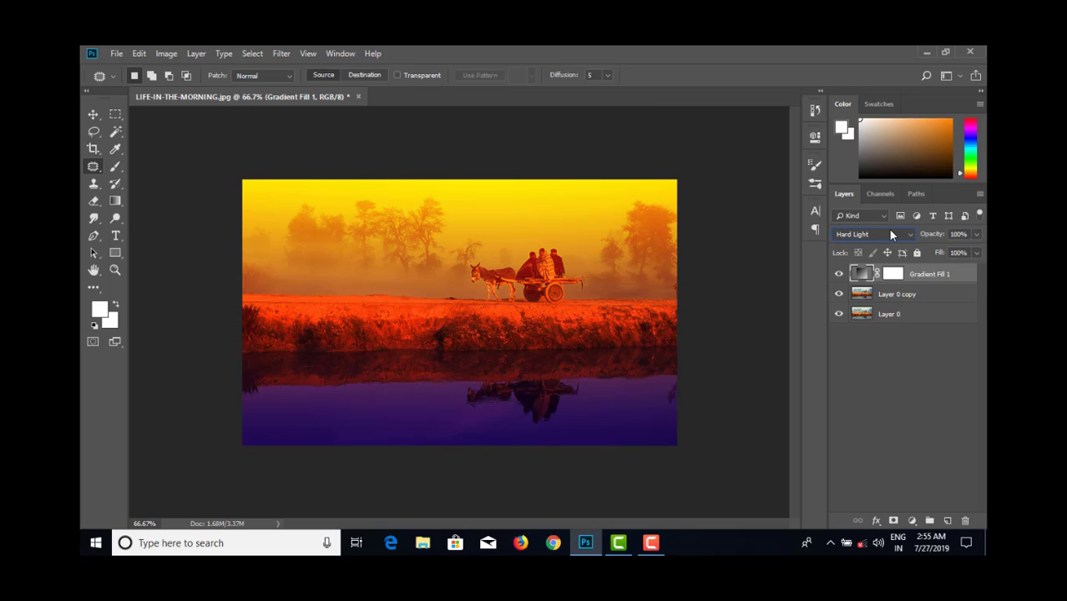
{"action": "scroll", "coordinate": [891, 235], "scroll_direction": "down", "scroll_amount": 1}
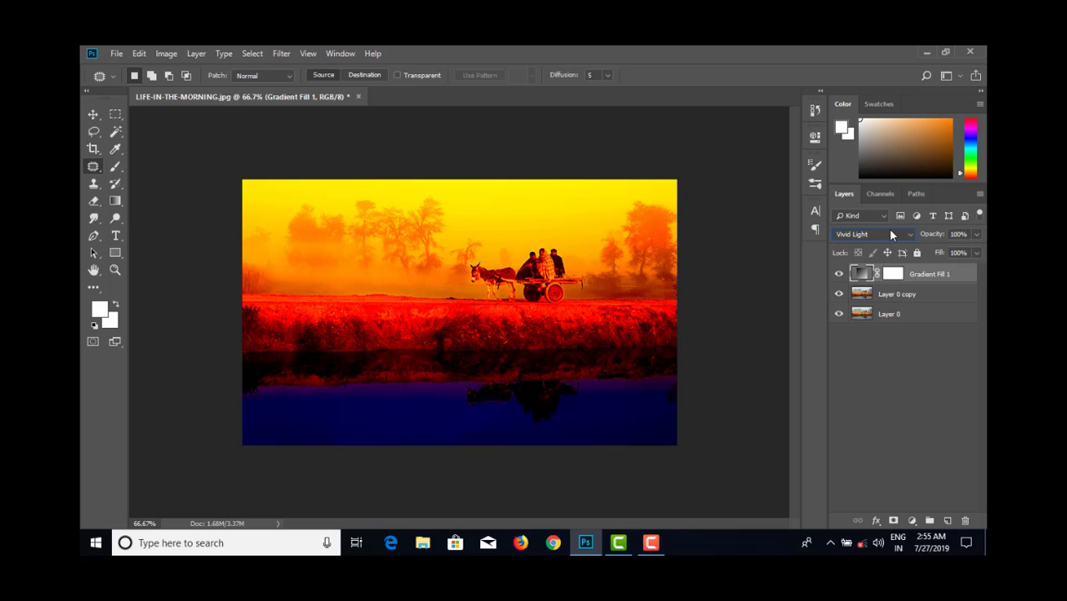
{"action": "scroll", "coordinate": [891, 234], "scroll_direction": "up", "scroll_amount": 1}
{"action": "scroll", "coordinate": [891, 235], "scroll_direction": "down", "scroll_amount": 2}
{"action": "scroll", "coordinate": [890, 234], "scroll_direction": "up", "scroll_amount": 1}
{"action": "scroll", "coordinate": [890, 234], "scroll_direction": "up", "scroll_amount": 2}
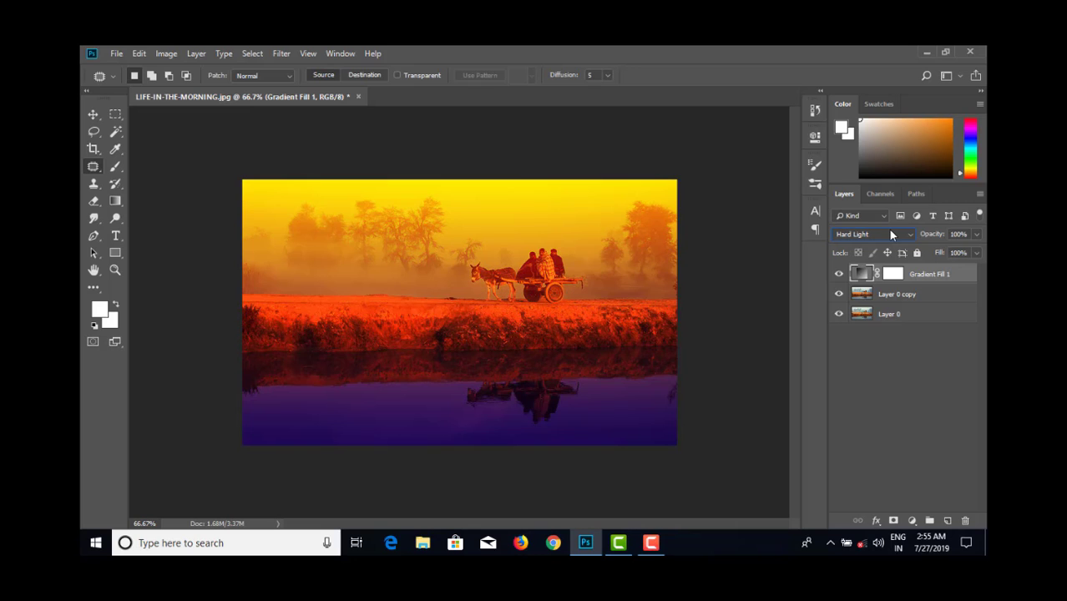
{"action": "scroll", "coordinate": [890, 234], "scroll_direction": "down", "scroll_amount": 3}
{"action": "scroll", "coordinate": [891, 235], "scroll_direction": "down", "scroll_amount": 1}
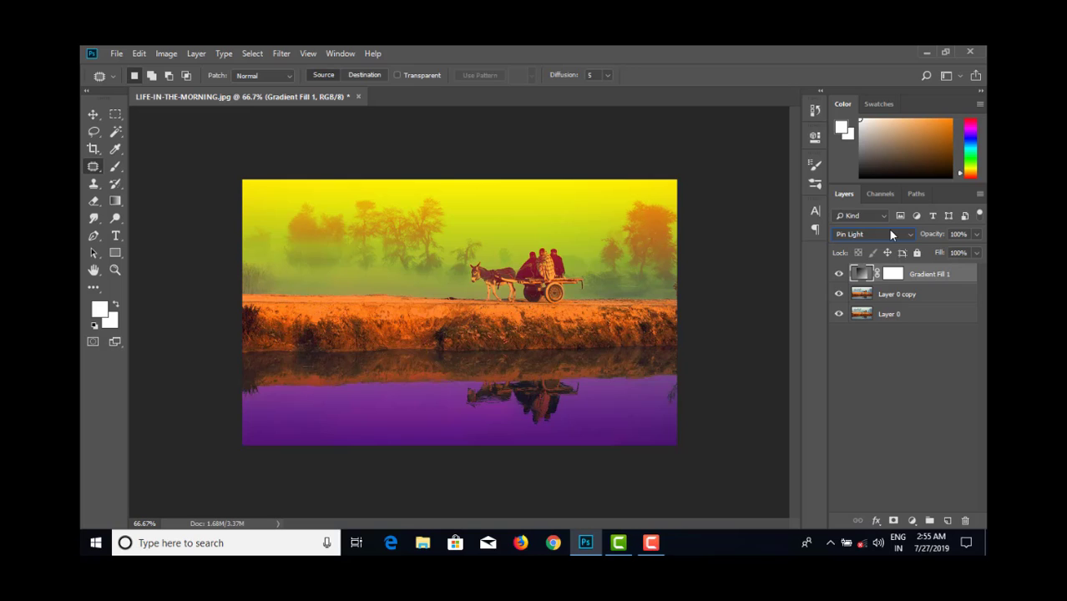
{"action": "scroll", "coordinate": [890, 234], "scroll_direction": "up", "scroll_amount": 2}
{"action": "scroll", "coordinate": [890, 234], "scroll_direction": "down", "scroll_amount": 1}
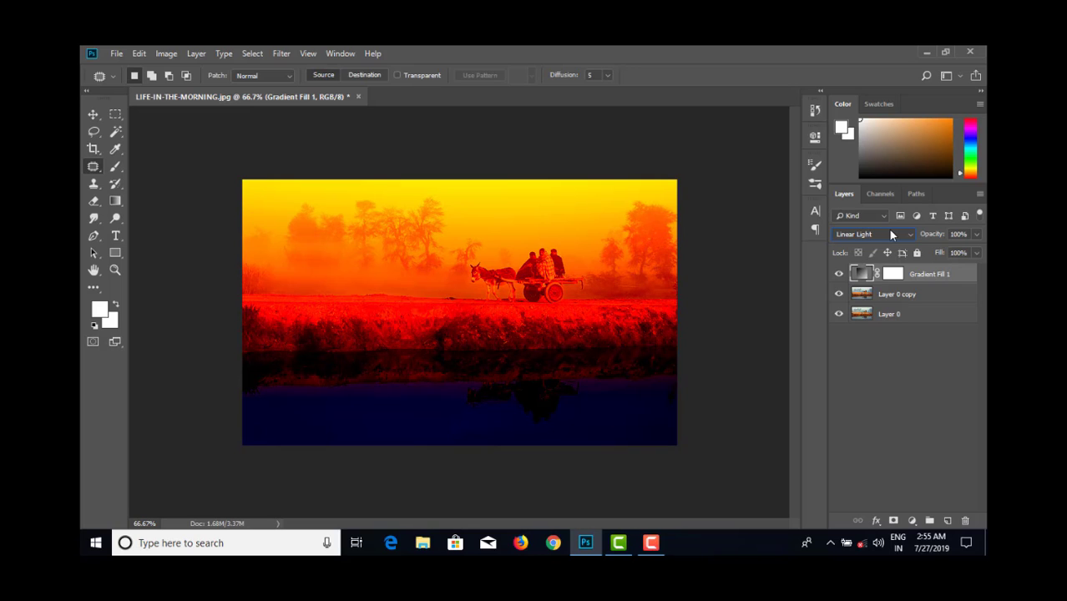
{"action": "scroll", "coordinate": [891, 234], "scroll_direction": "up", "scroll_amount": 2}
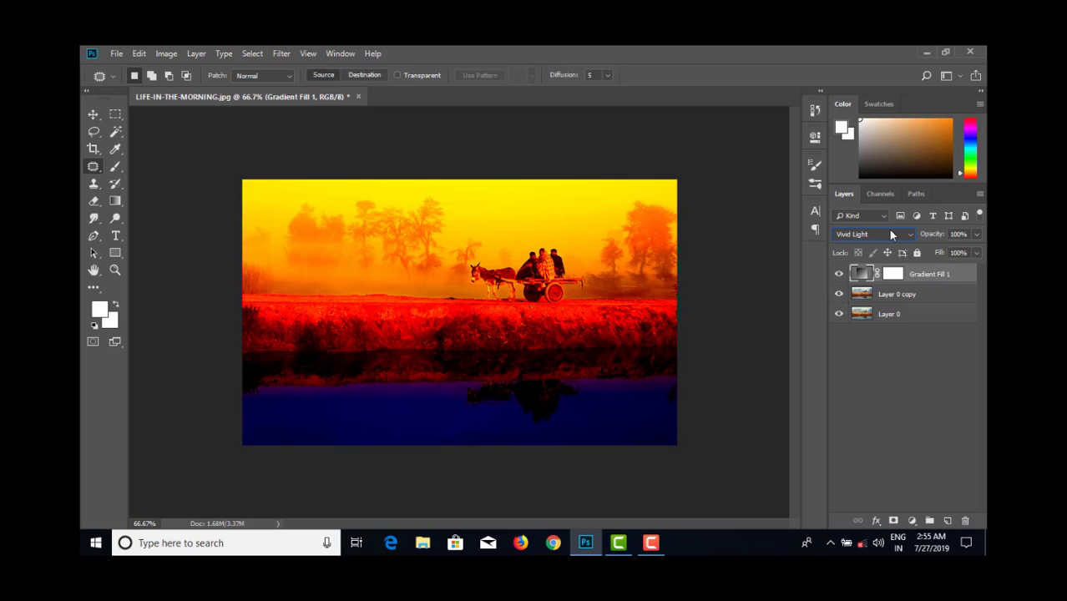
{"action": "scroll", "coordinate": [891, 234], "scroll_direction": "down", "scroll_amount": 1}
{"action": "scroll", "coordinate": [890, 235], "scroll_direction": "down", "scroll_amount": 1}
{"action": "scroll", "coordinate": [890, 234], "scroll_direction": "up", "scroll_amount": 1}
{"action": "scroll", "coordinate": [890, 234], "scroll_direction": "down", "scroll_amount": 1}
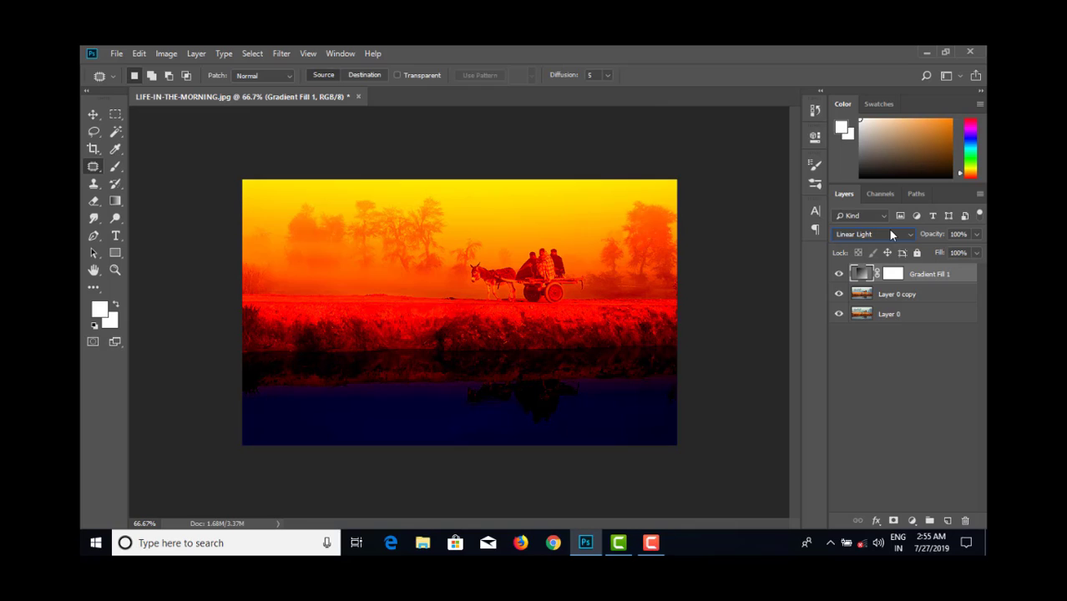
{"action": "scroll", "coordinate": [891, 235], "scroll_direction": "up", "scroll_amount": 1}
{"action": "scroll", "coordinate": [891, 235], "scroll_direction": "down", "scroll_amount": 1}
- Add a new layer above the gradient fill and draw a radial violet-orange gradient centred in the sky above the cart
{"action": "left_click", "coordinate": [116, 201]}
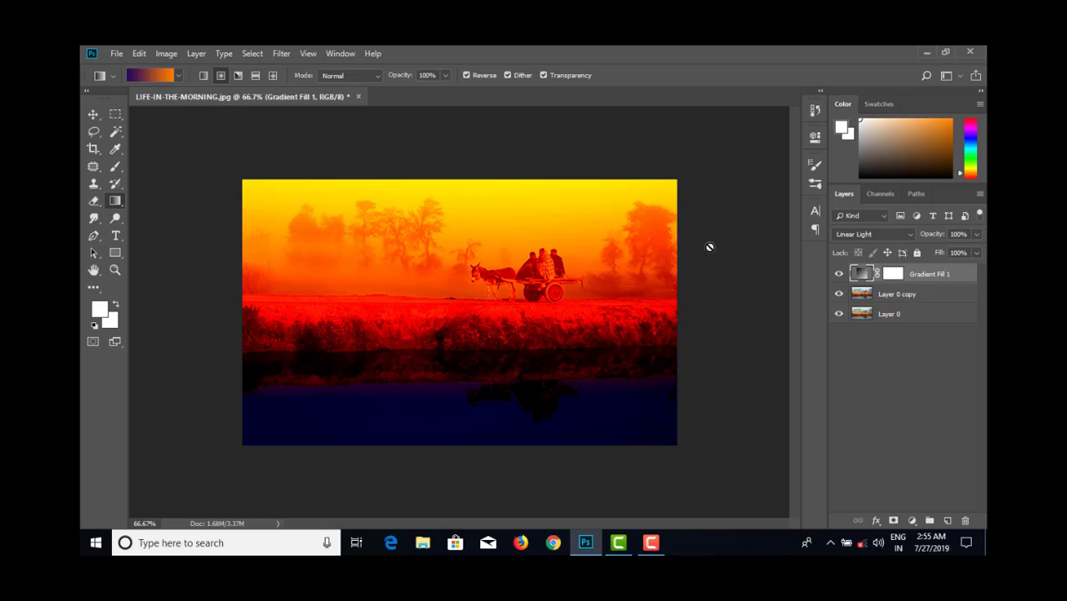
{"action": "left_click", "coordinate": [947, 520]}
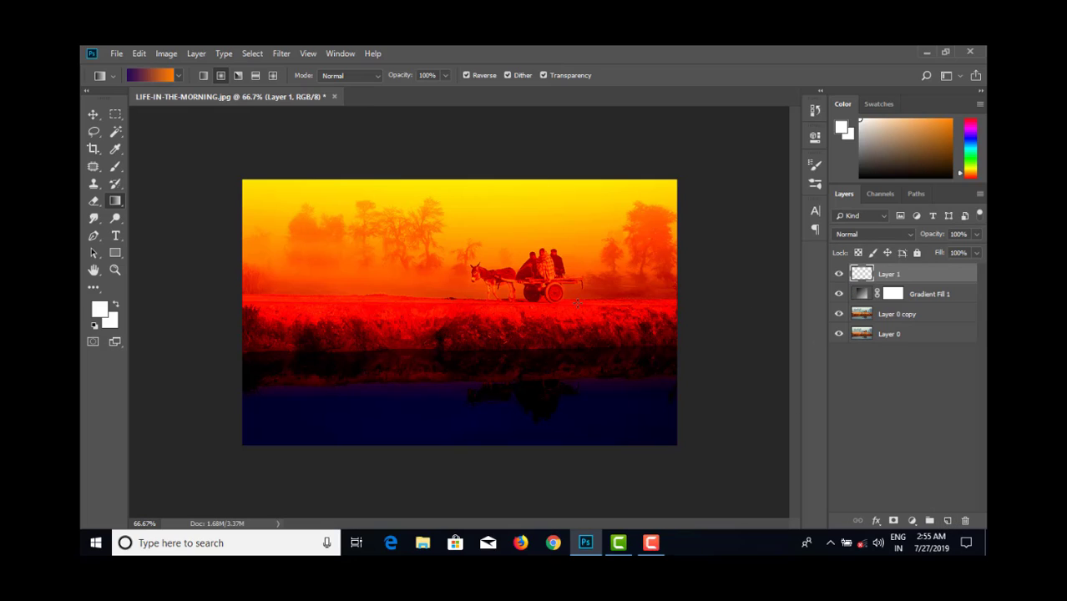
{"action": "left_click_drag", "start_coordinate": [516, 220], "coordinate": [645, 164]}
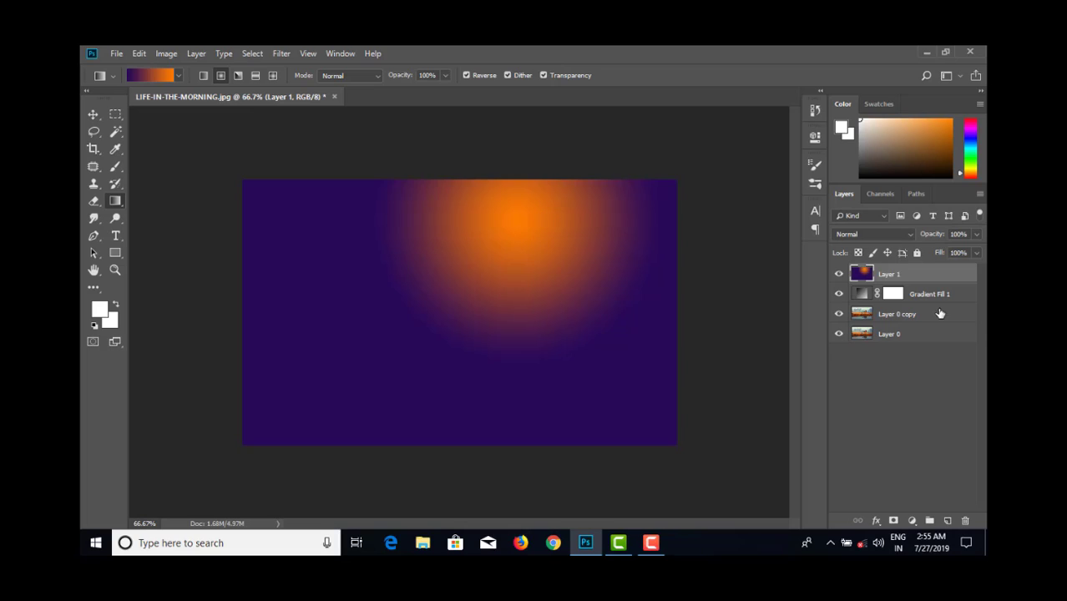
- Set Layer 1 to Hard Light and redraw its radial gradient as a smaller sun-like glow just behind the cart
{"action": "left_click", "coordinate": [885, 235]}
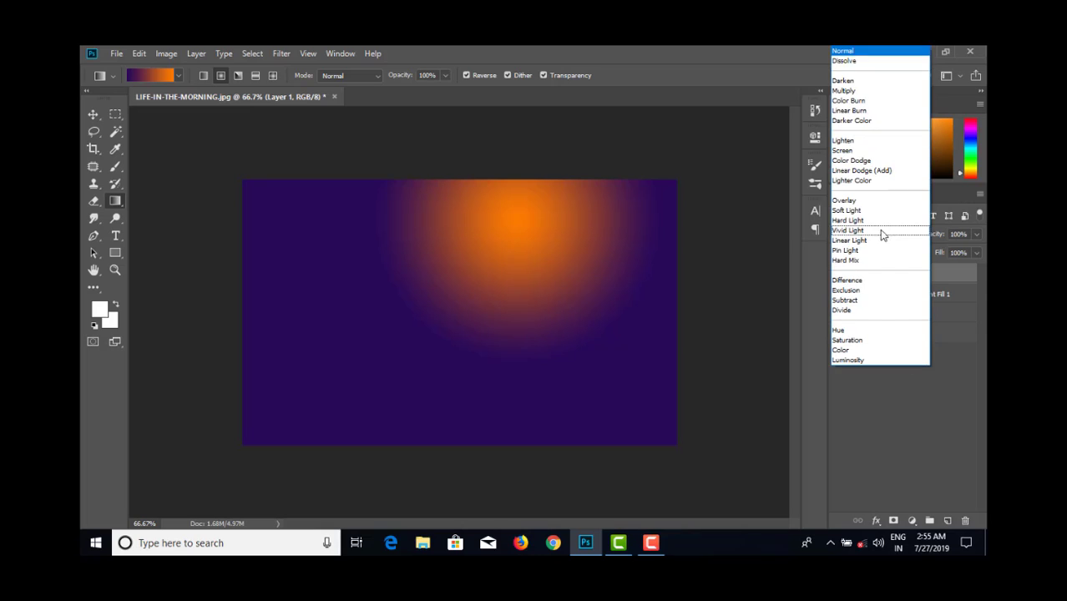
{"action": "left_click", "coordinate": [872, 222]}
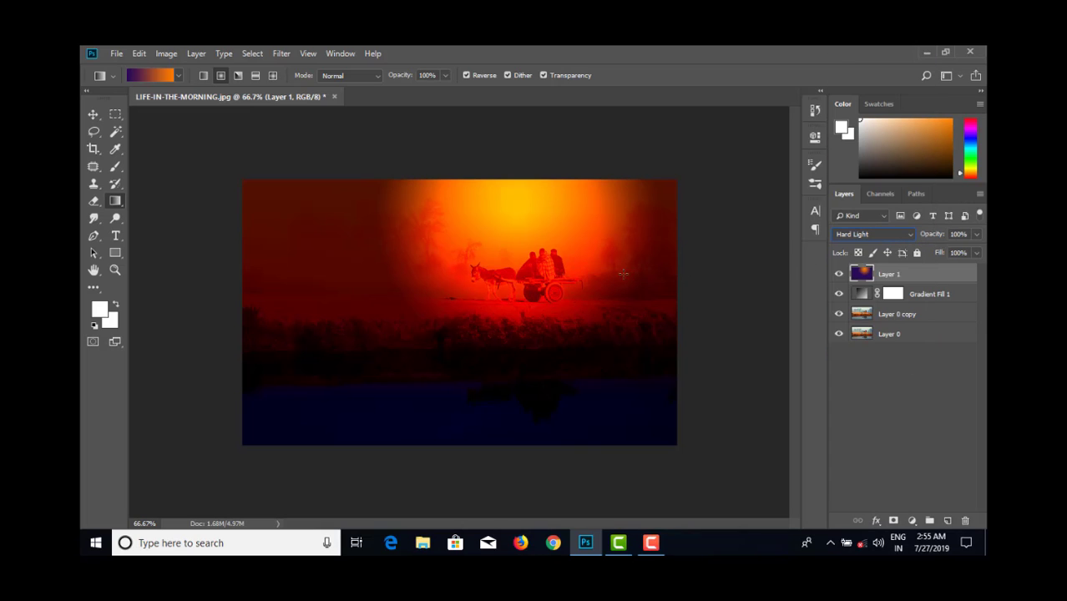
{"action": "left_click_drag", "start_coordinate": [506, 243], "coordinate": [551, 213]}
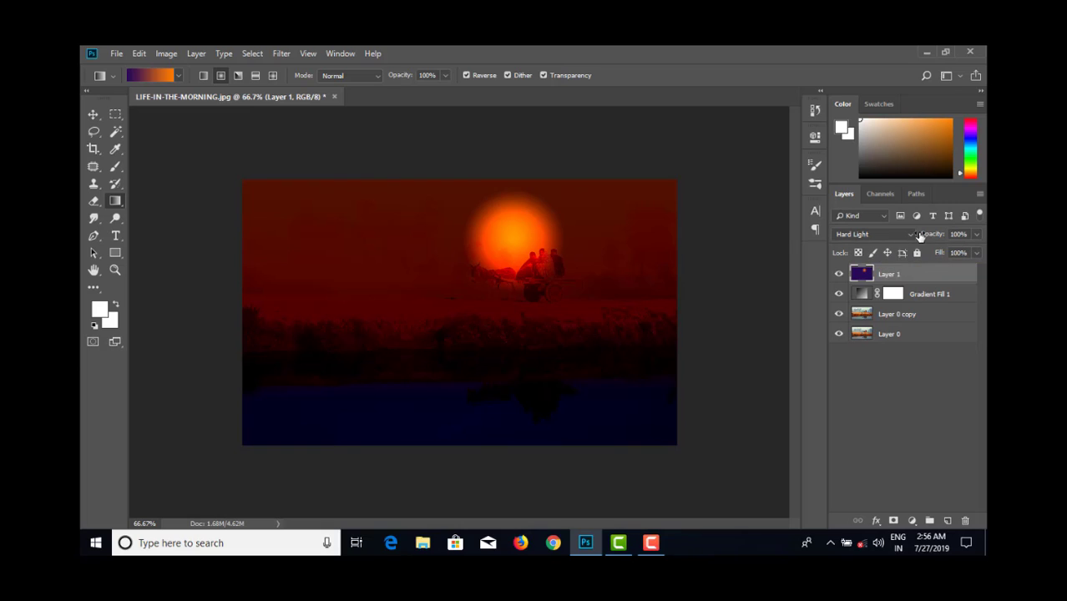
- Lower the Fill of Layer 1 to 79%
{"action": "left_click", "coordinate": [977, 253]}
{"action": "left_click", "coordinate": [946, 269]}
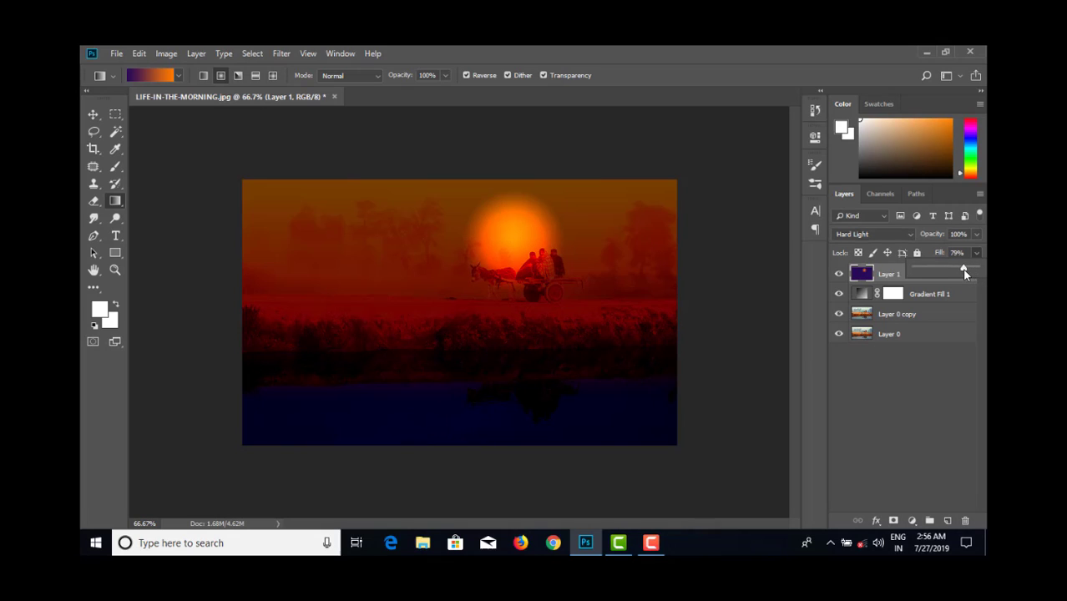
- Select the Gradient Fill 1 layer and lower its Fill to 61%
{"action": "left_click", "coordinate": [934, 297]}
{"action": "left_click", "coordinate": [977, 253]}
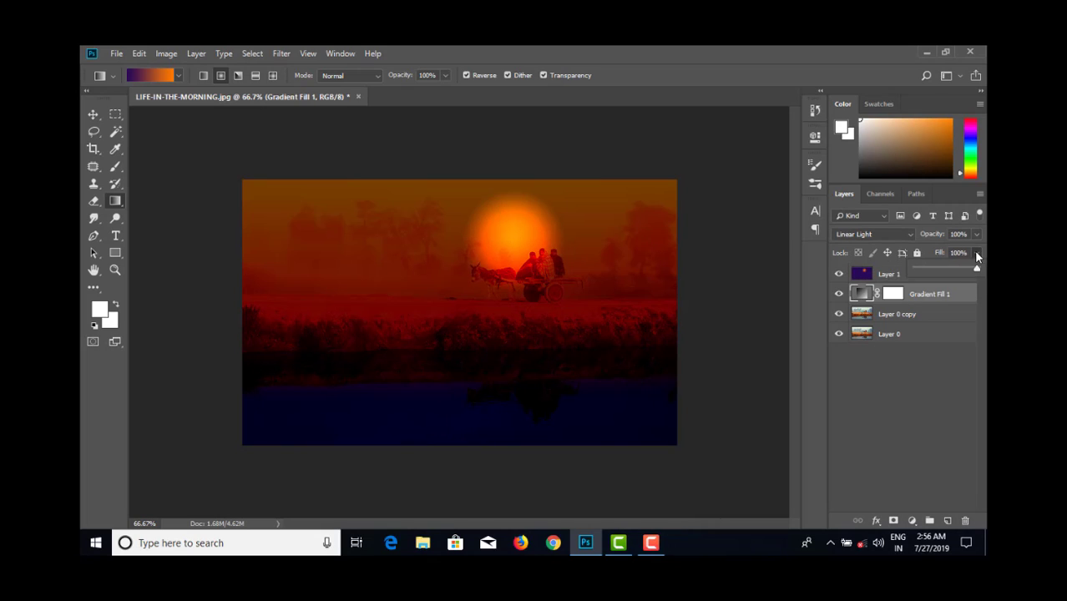
{"action": "mouse_move", "coordinate": [946, 266]}
{"action": "left_mouse_down"}
{"action": "mouse_move", "coordinate": [937, 271]}
{"action": "mouse_move", "coordinate": [954, 275]}
{"action": "left_mouse_up"}
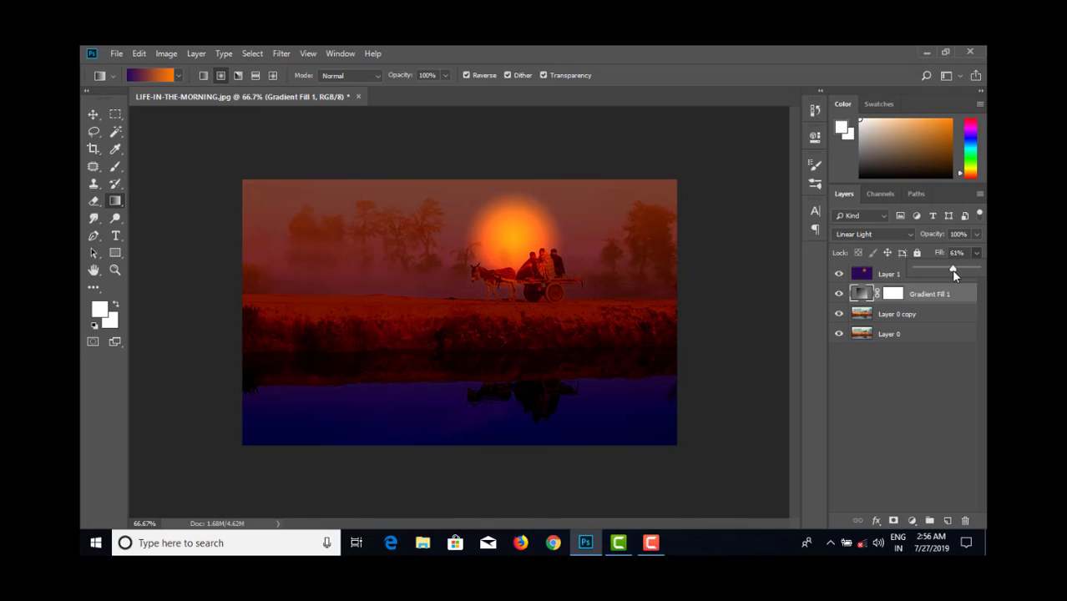
- Try the Hard Light, Linear Light, Hard Mix and Overlay blend modes on Gradient Fill 1, then return it to Hard Light
{"action": "left_click", "coordinate": [865, 236]}
{"action": "left_click", "coordinate": [867, 223]}
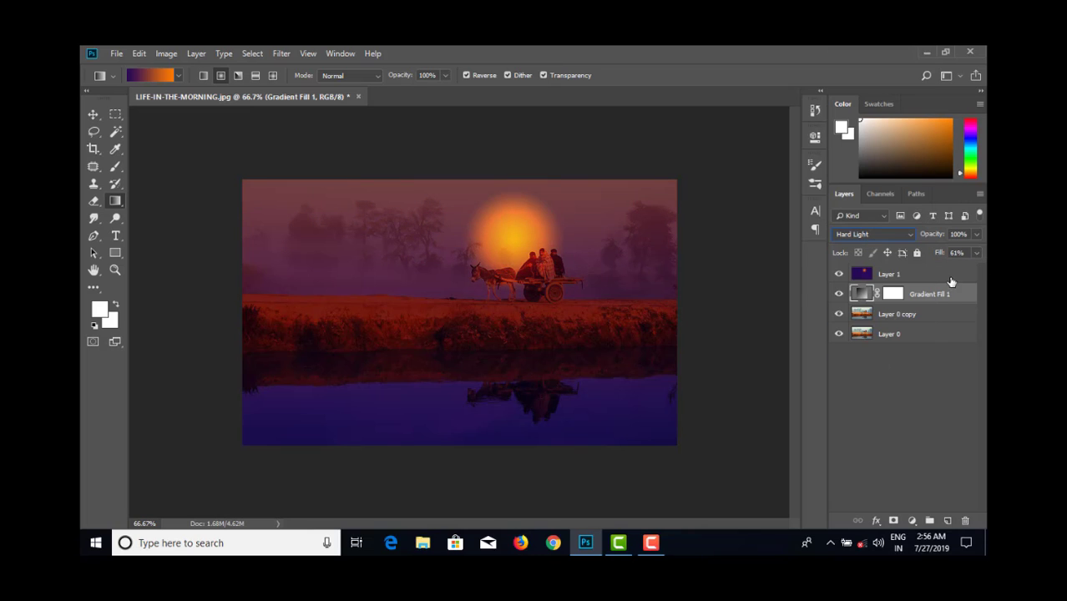
{"action": "left_click", "coordinate": [894, 233]}
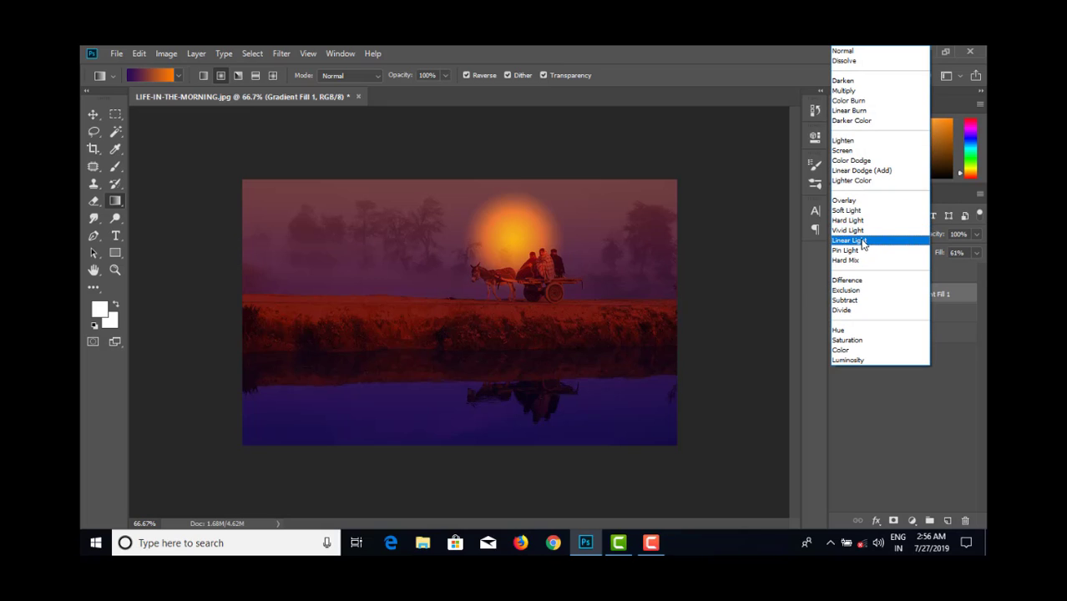
{"action": "left_click", "coordinate": [863, 241]}
{"action": "left_click", "coordinate": [861, 241]}
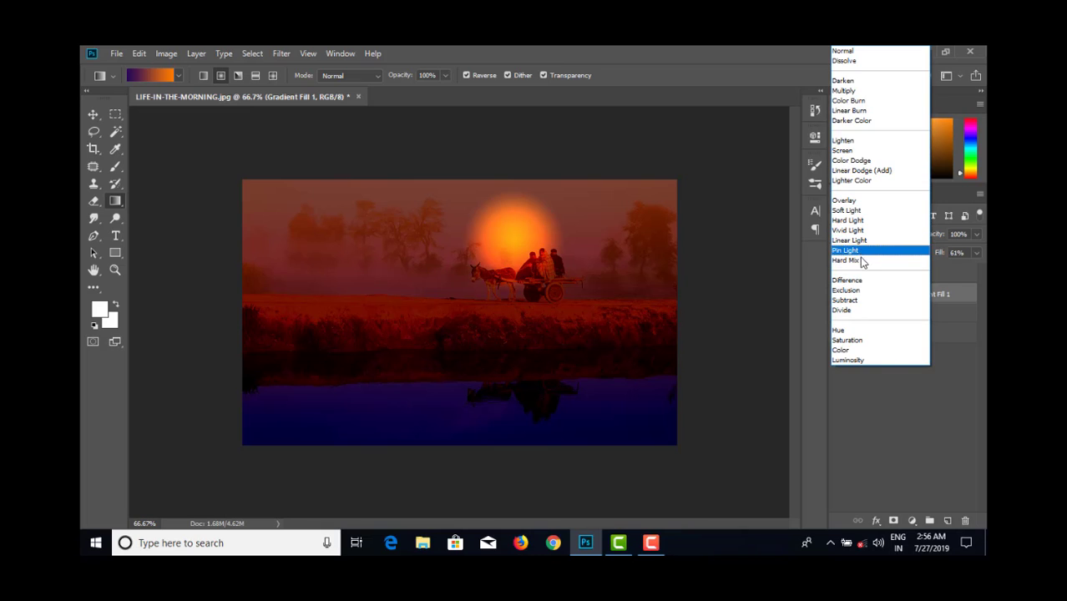
{"action": "left_click", "coordinate": [862, 260]}
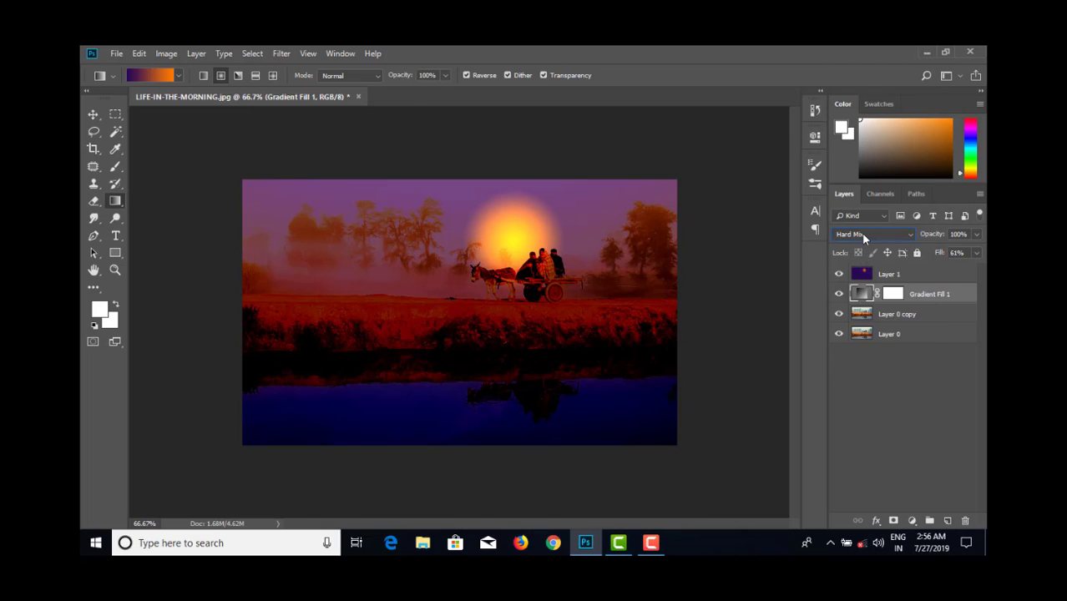
{"action": "left_click", "coordinate": [863, 239]}
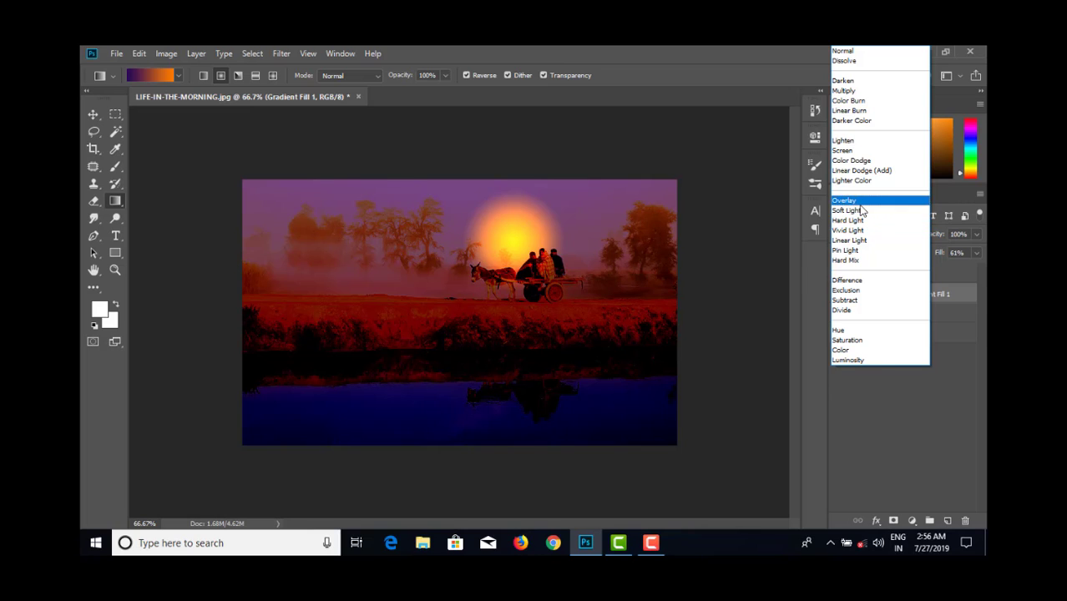
{"action": "left_click", "coordinate": [860, 205]}
{"action": "left_click", "coordinate": [856, 234]}
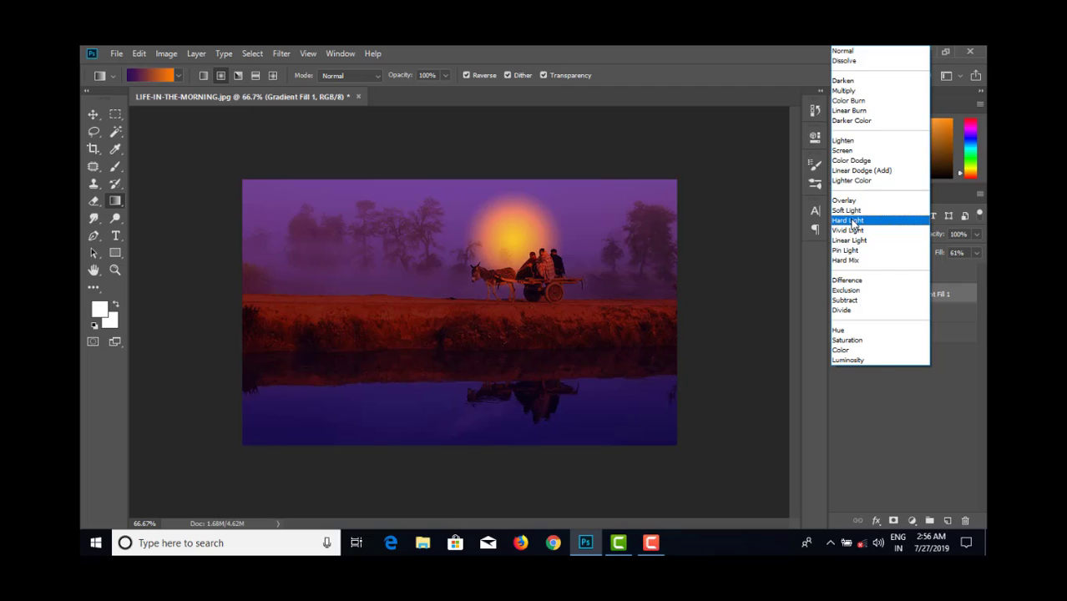
{"action": "left_click", "coordinate": [853, 221]}
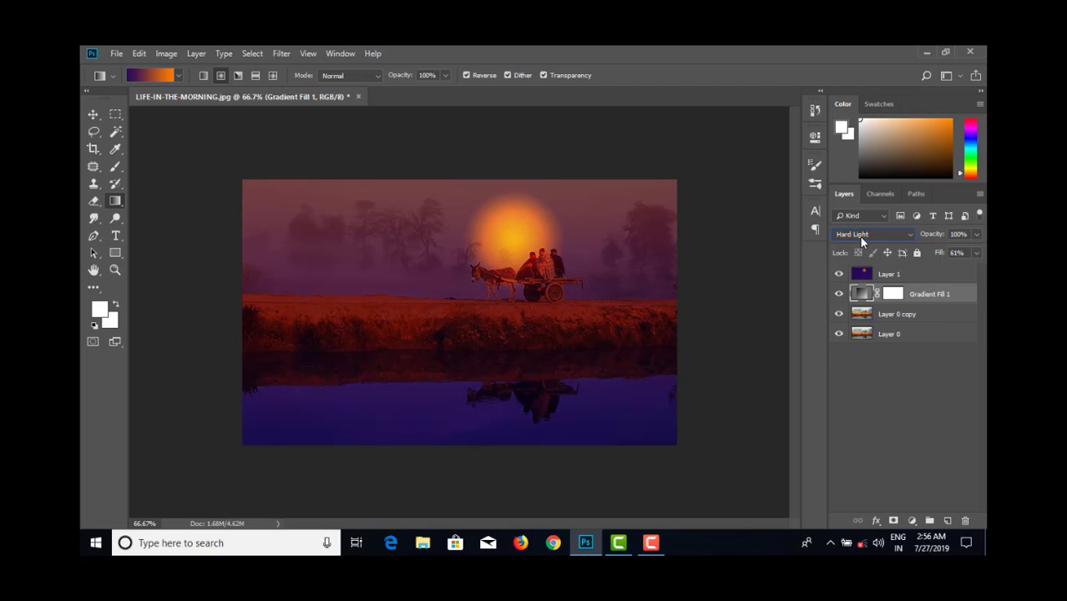
{"action": "left_click", "coordinate": [861, 240]}
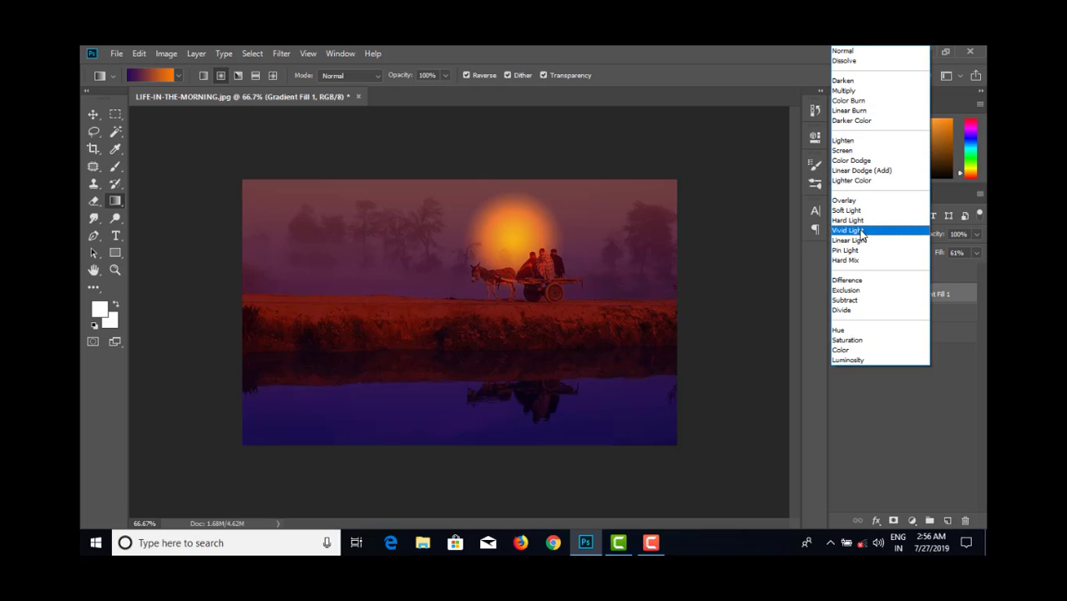
{"action": "left_click", "coordinate": [860, 221]}
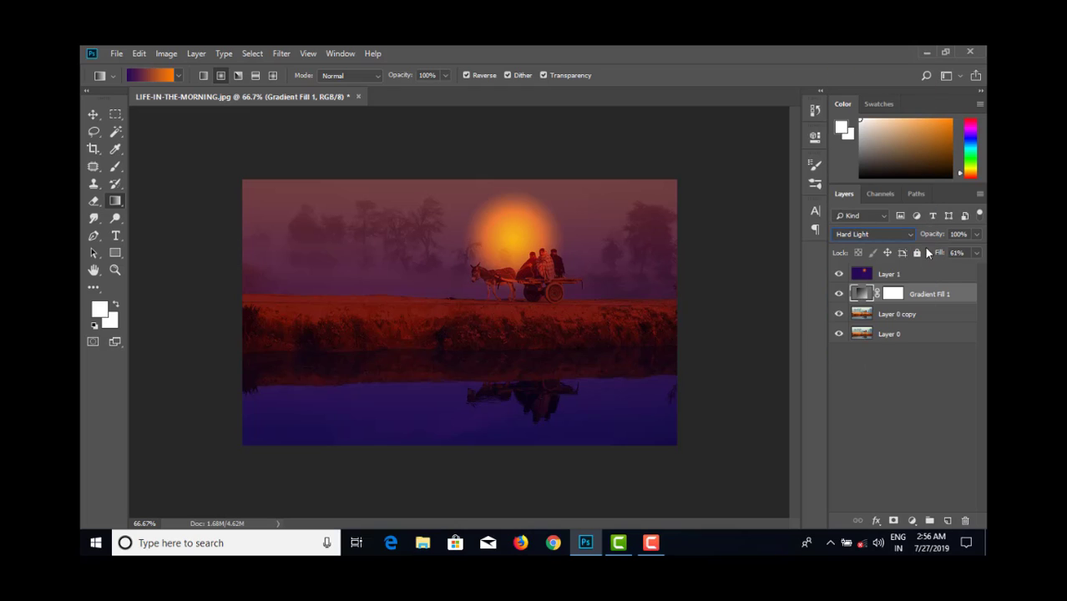
- Try the Vivid Light, Linear Light, Pin Light and Hard Mix blend modes on the Gradient Fill 1 layer
{"action": "left_click", "coordinate": [869, 233]}
{"action": "left_click", "coordinate": [858, 233]}
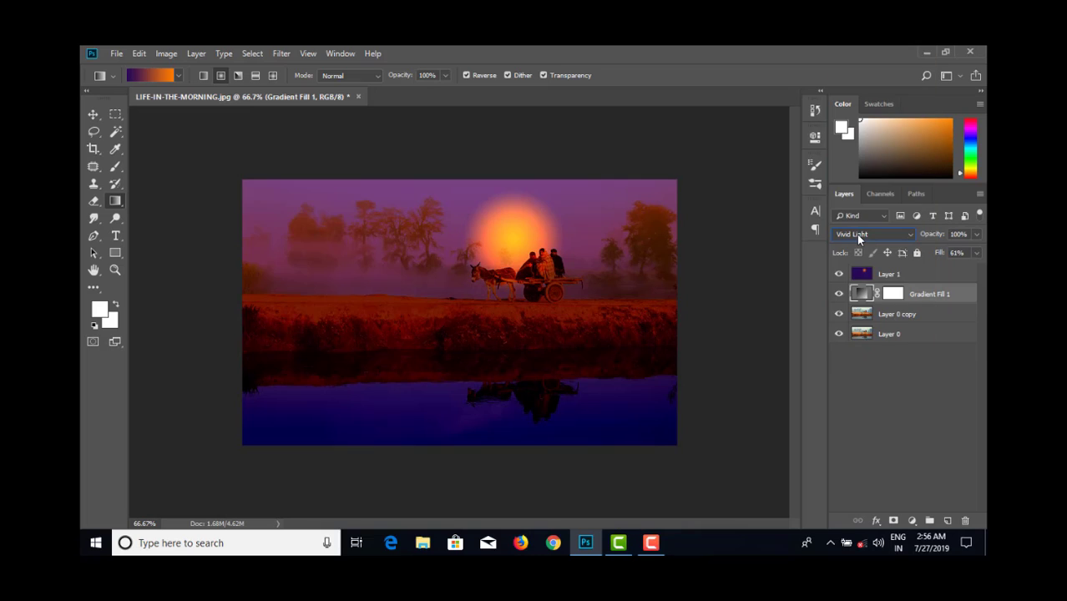
{"action": "left_click", "coordinate": [874, 235]}
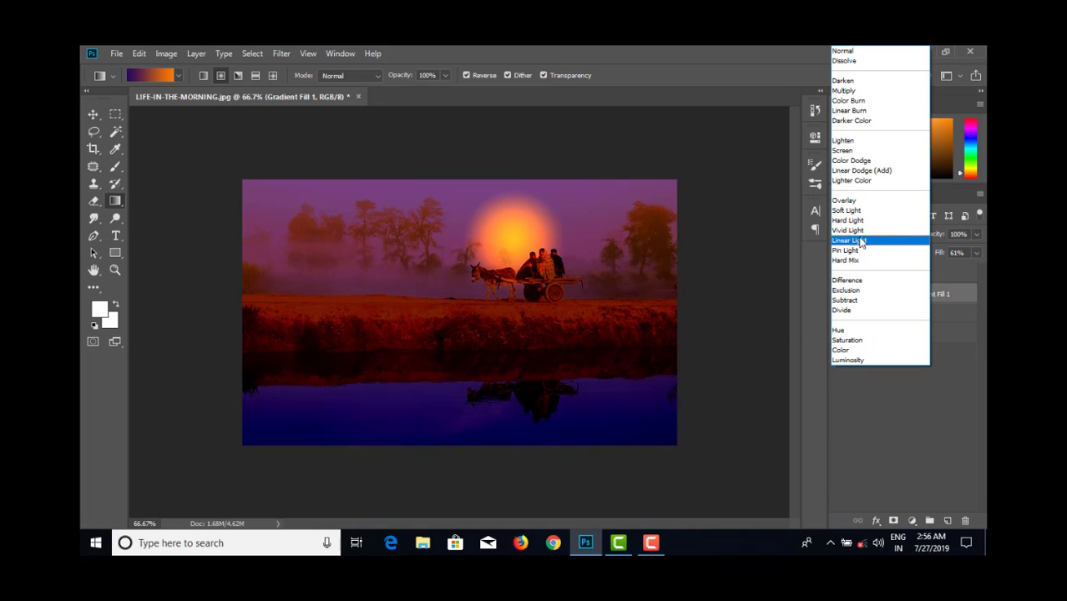
{"action": "left_click", "coordinate": [855, 243]}
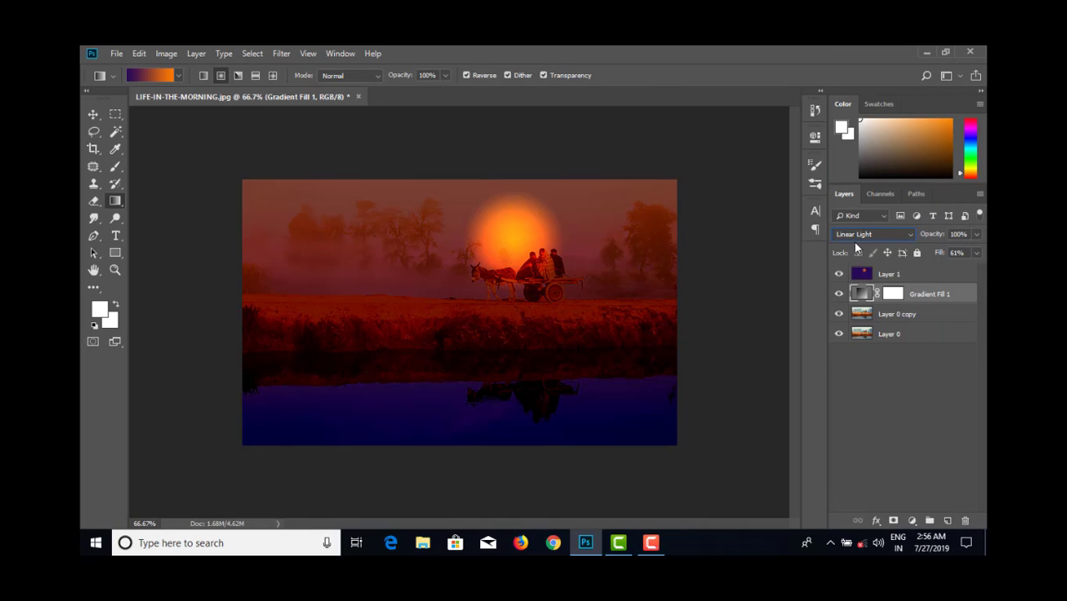
{"action": "left_click", "coordinate": [875, 238]}
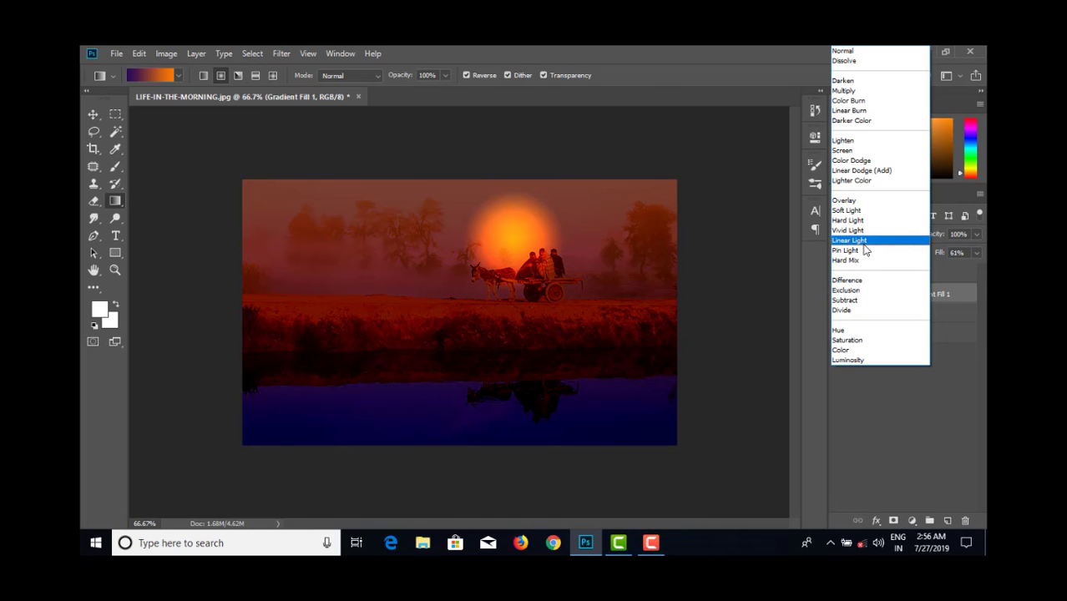
{"action": "left_click", "coordinate": [859, 250]}
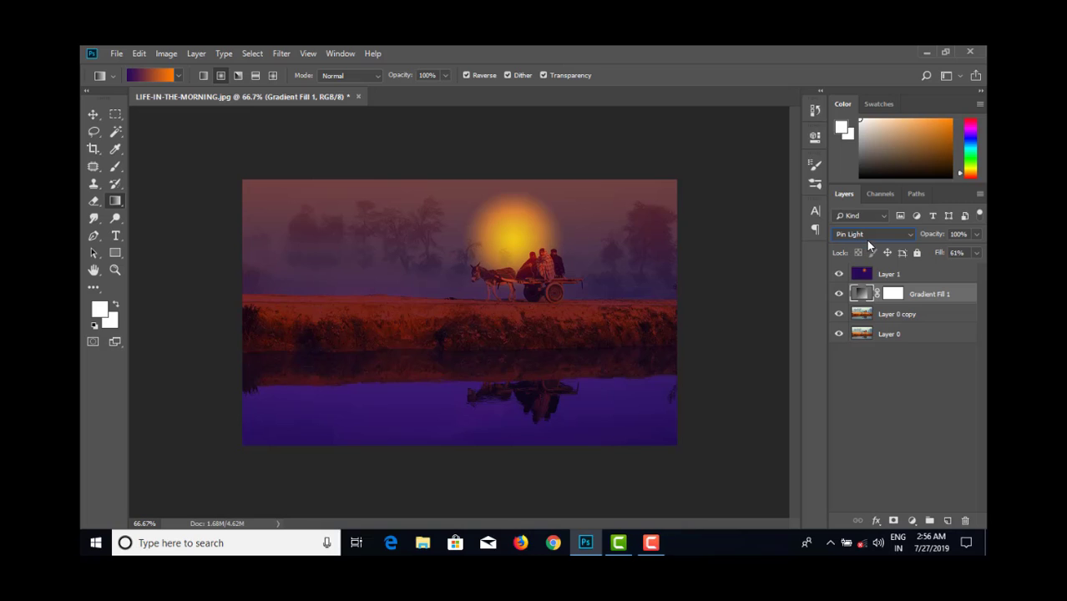
{"action": "left_click", "coordinate": [866, 237]}
{"action": "left_click", "coordinate": [857, 259]}
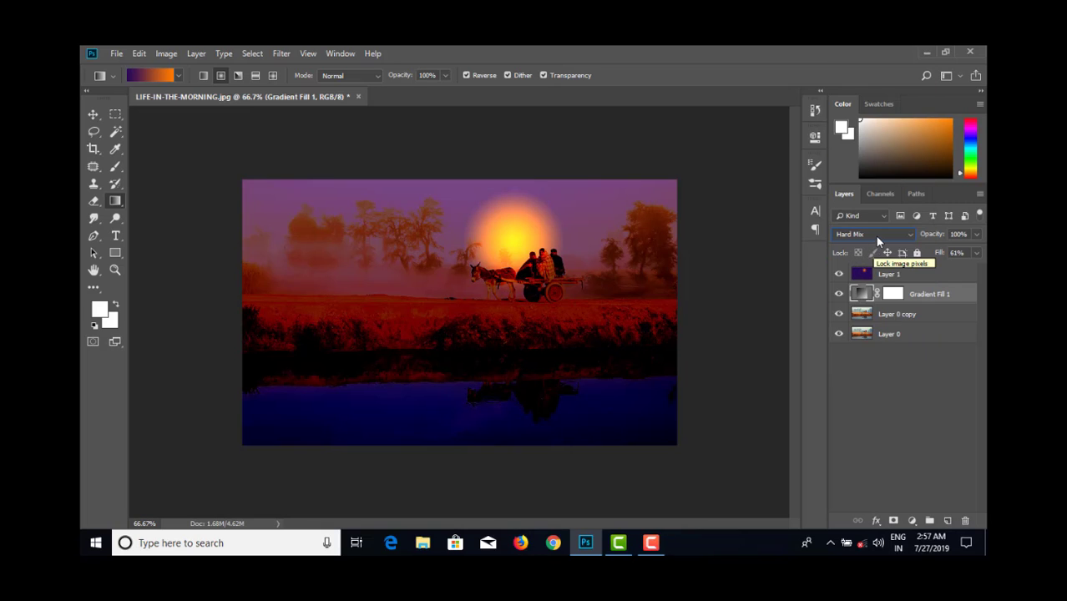
- Try the Difference, Color Dodge and Screen blend modes on the Gradient Fill 1 layer
{"action": "left_click", "coordinate": [868, 235]}
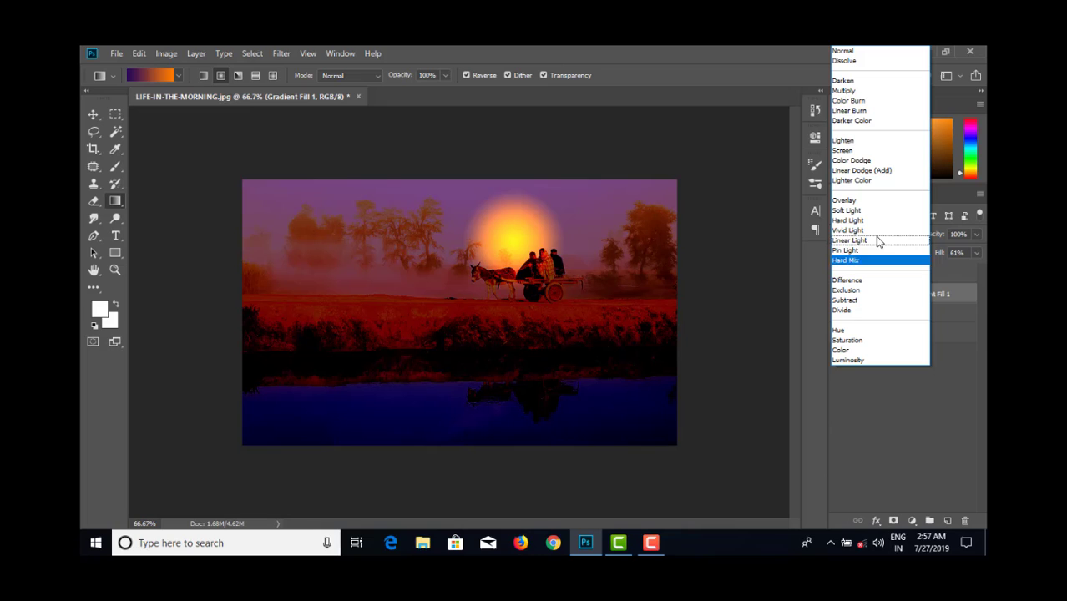
{"action": "left_click", "coordinate": [850, 280]}
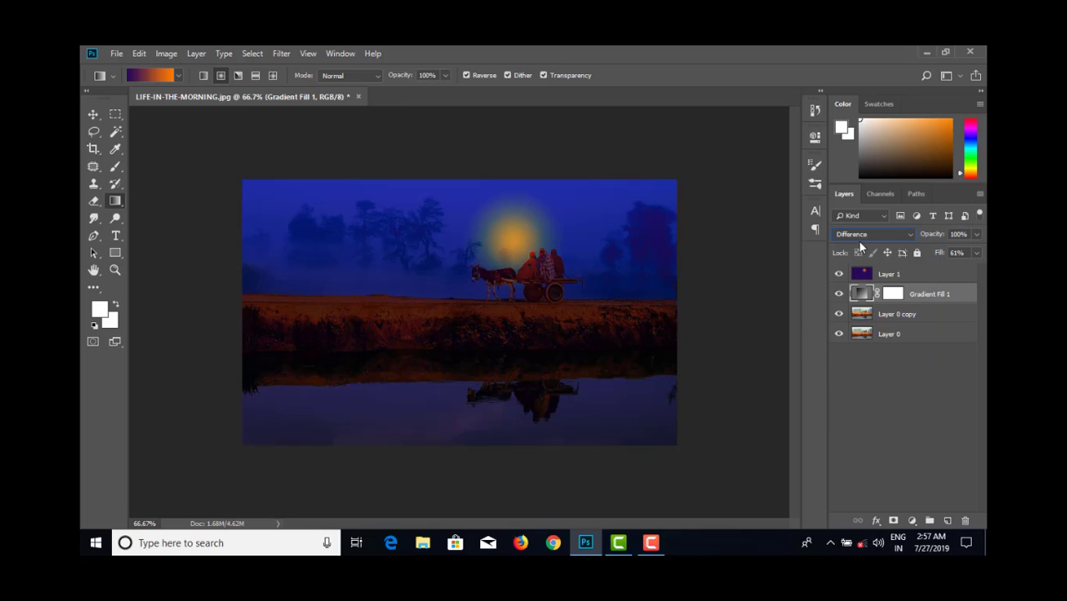
{"action": "left_click", "coordinate": [858, 241]}
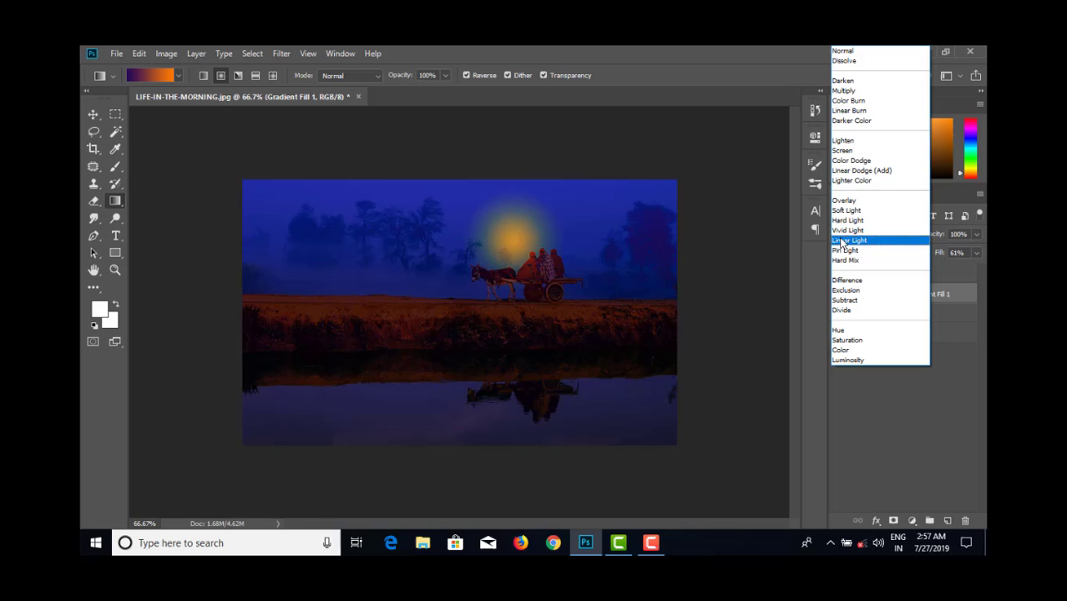
{"action": "left_click", "coordinate": [848, 161]}
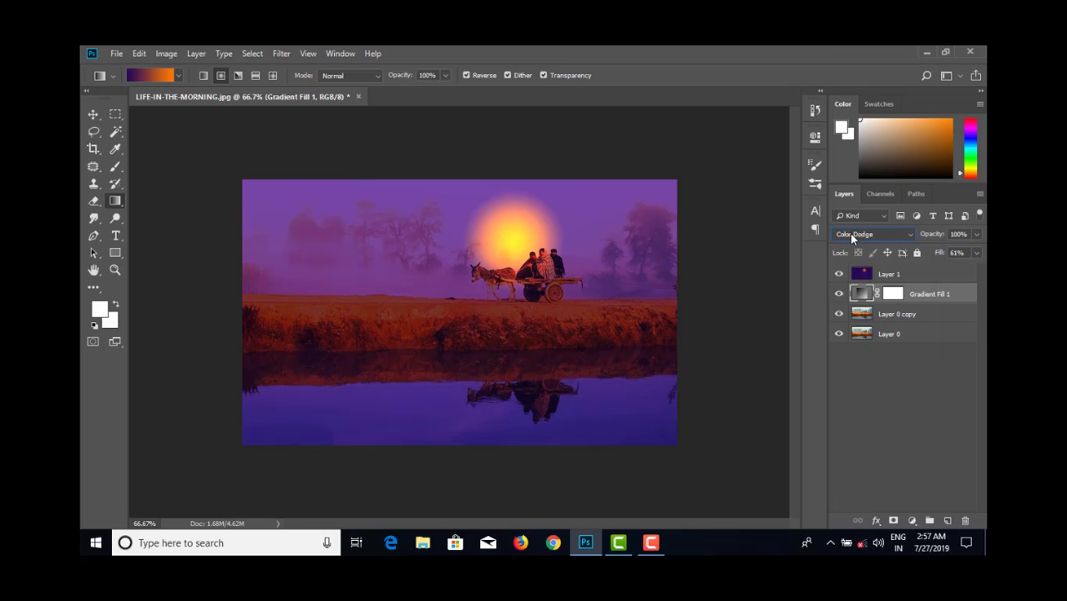
{"action": "left_click", "coordinate": [853, 235]}
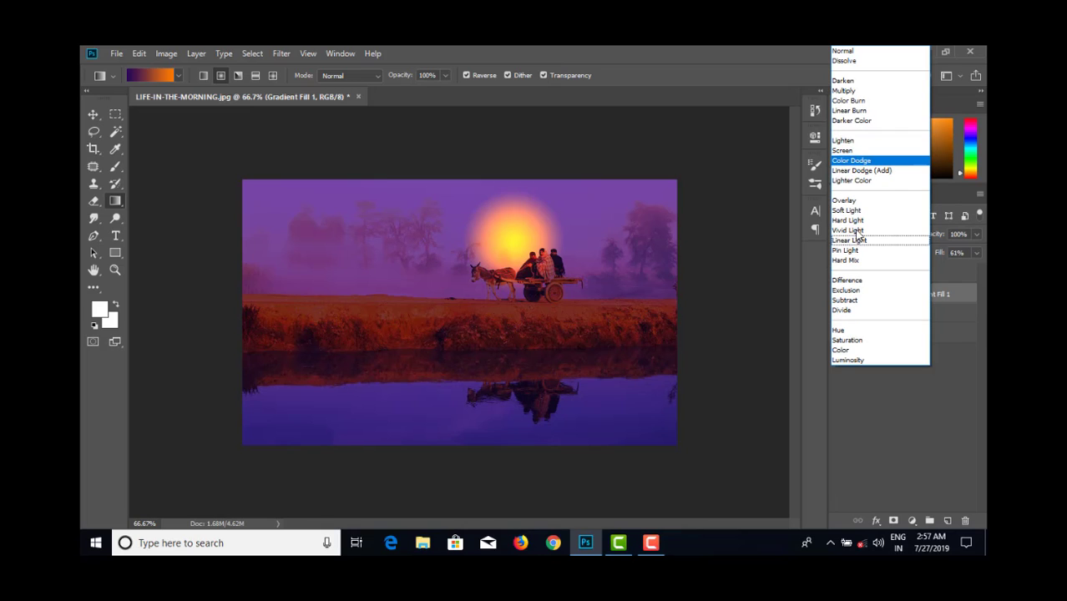
{"action": "left_click", "coordinate": [857, 151]}
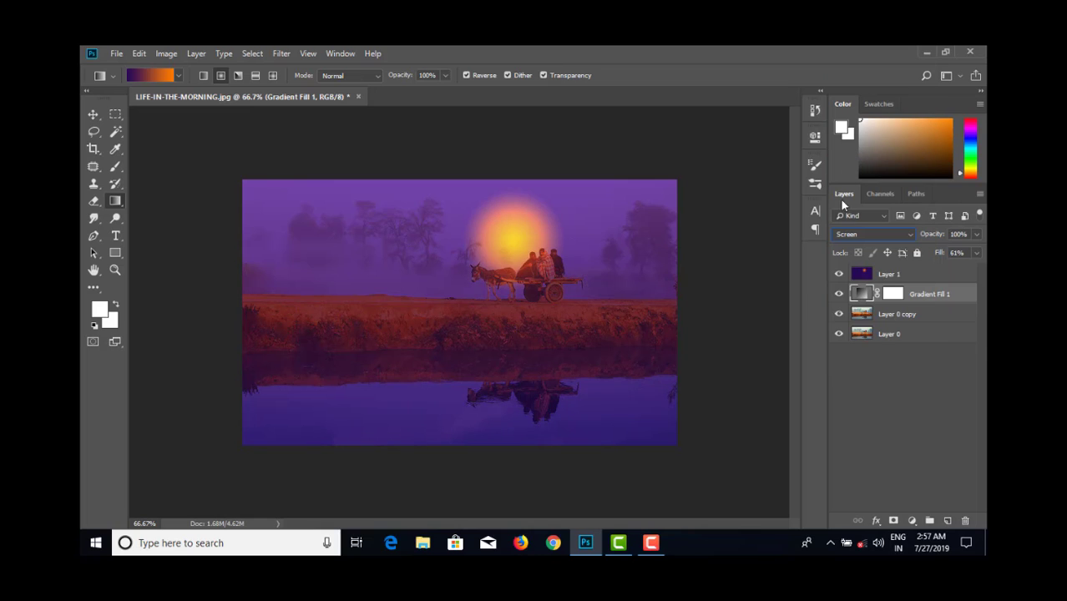
- Compare Hard Light, Vivid Light and Linear Light on the Gradient Fill 1 layer and settle on Vivid Light
{"action": "left_click", "coordinate": [854, 236]}
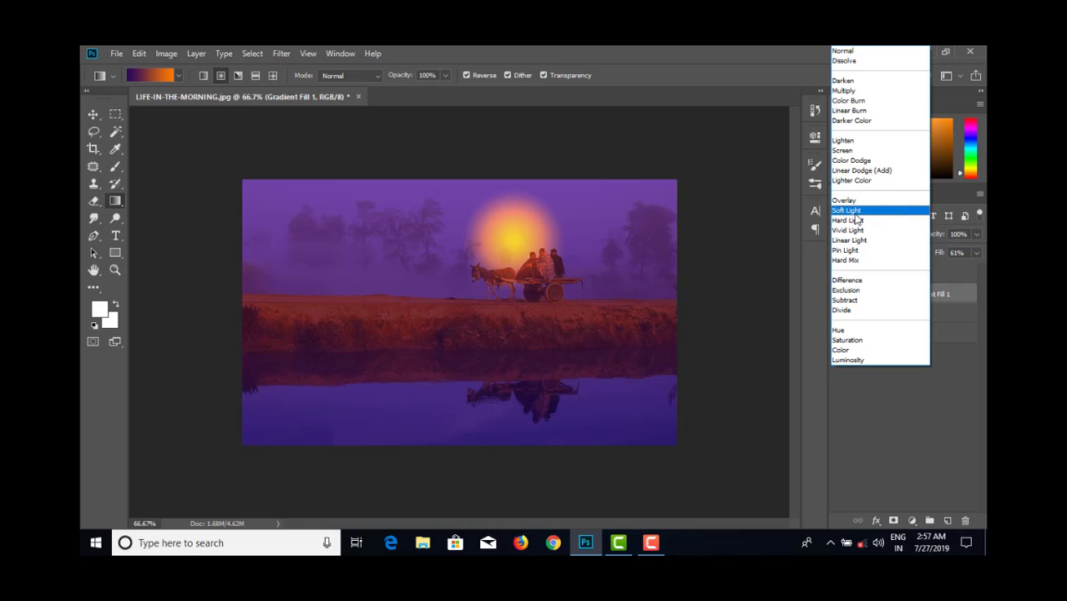
{"action": "left_click", "coordinate": [852, 222]}
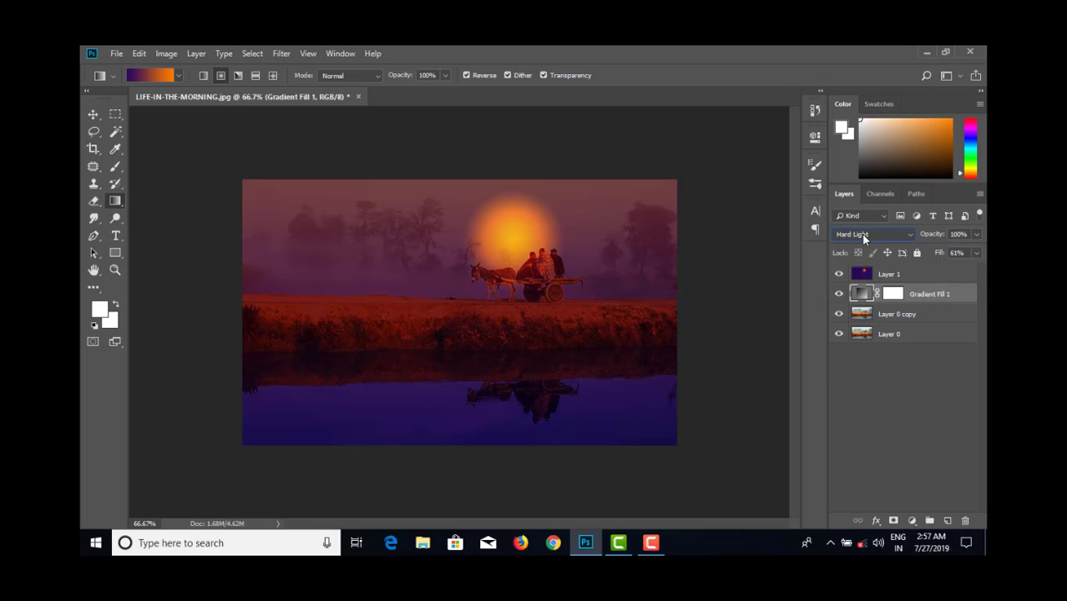
{"action": "left_click", "coordinate": [863, 236]}
{"action": "left_click", "coordinate": [861, 235]}
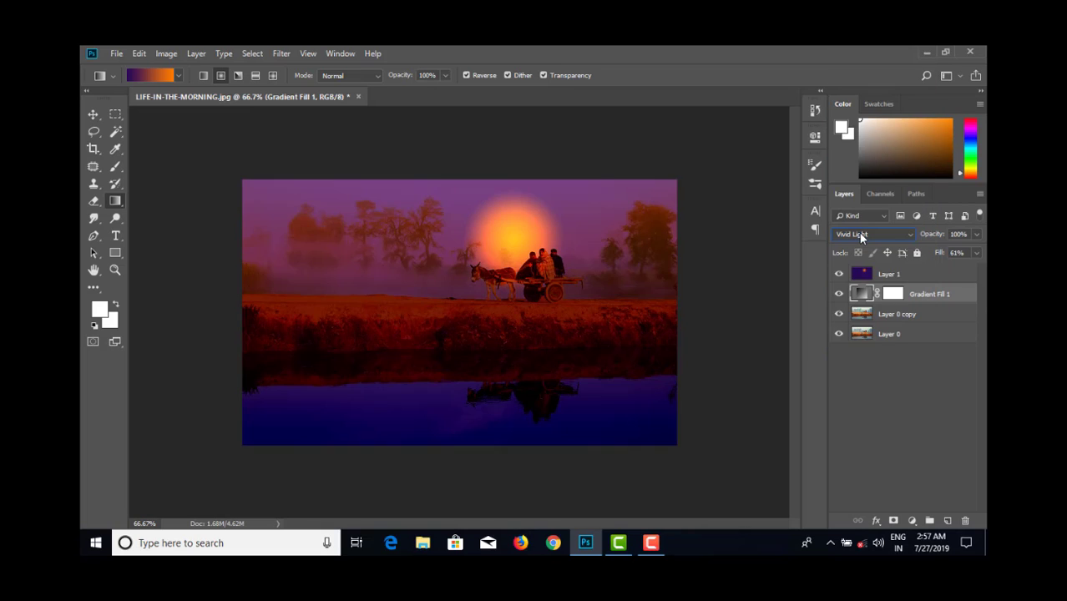
{"action": "left_click", "coordinate": [869, 237]}
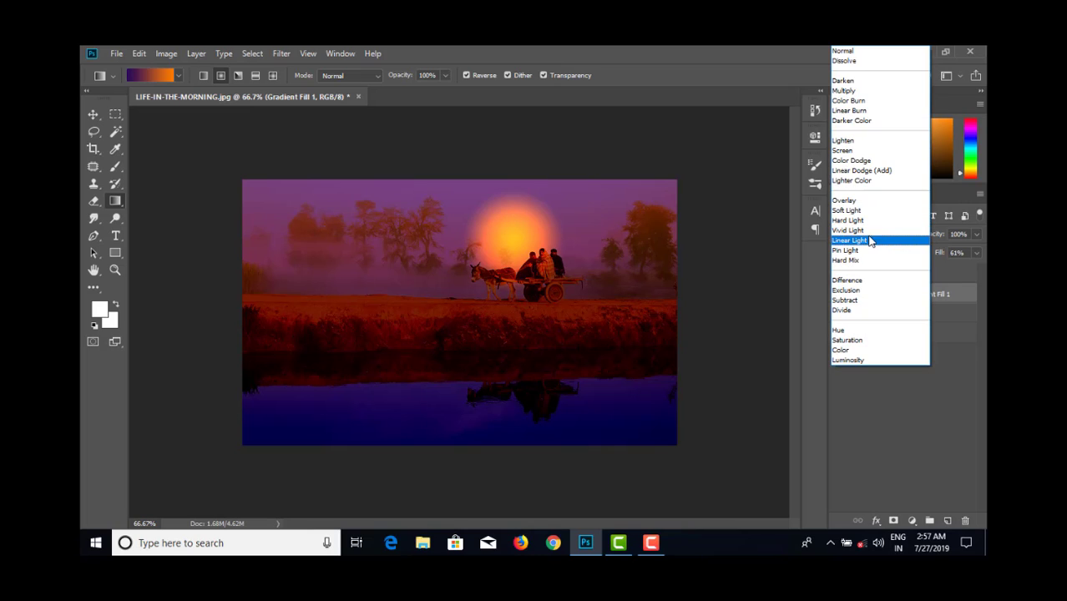
{"action": "left_click", "coordinate": [866, 241]}
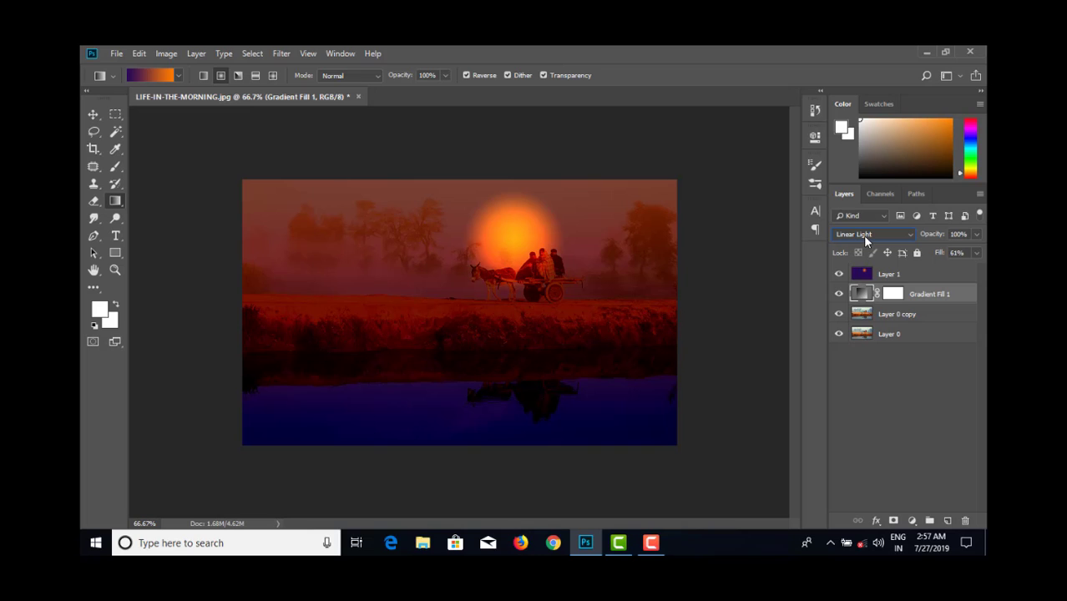
{"action": "left_click", "coordinate": [865, 238]}
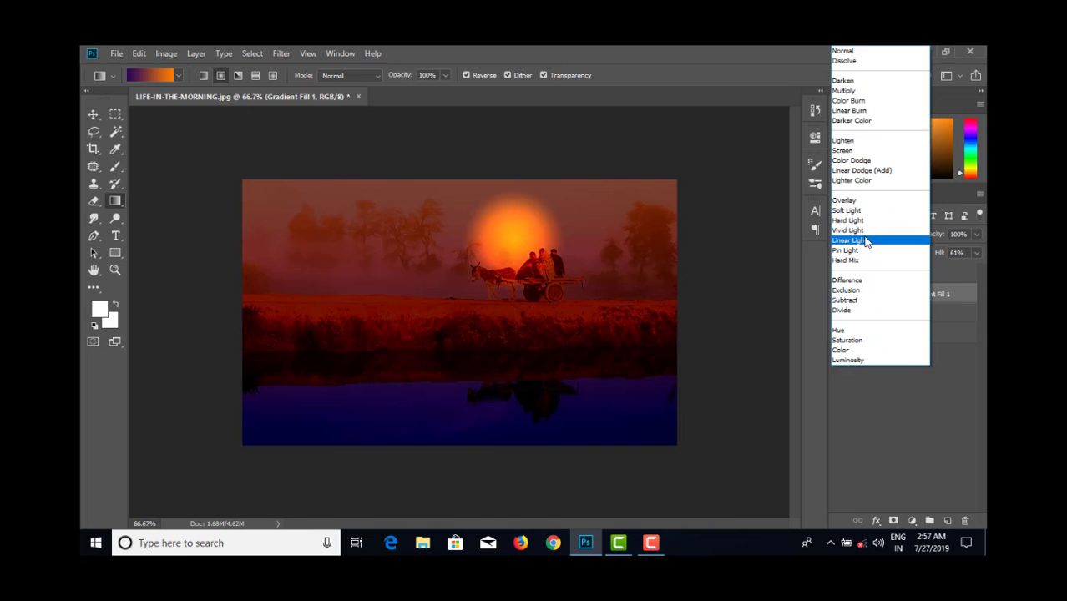
{"action": "left_click", "coordinate": [858, 233]}
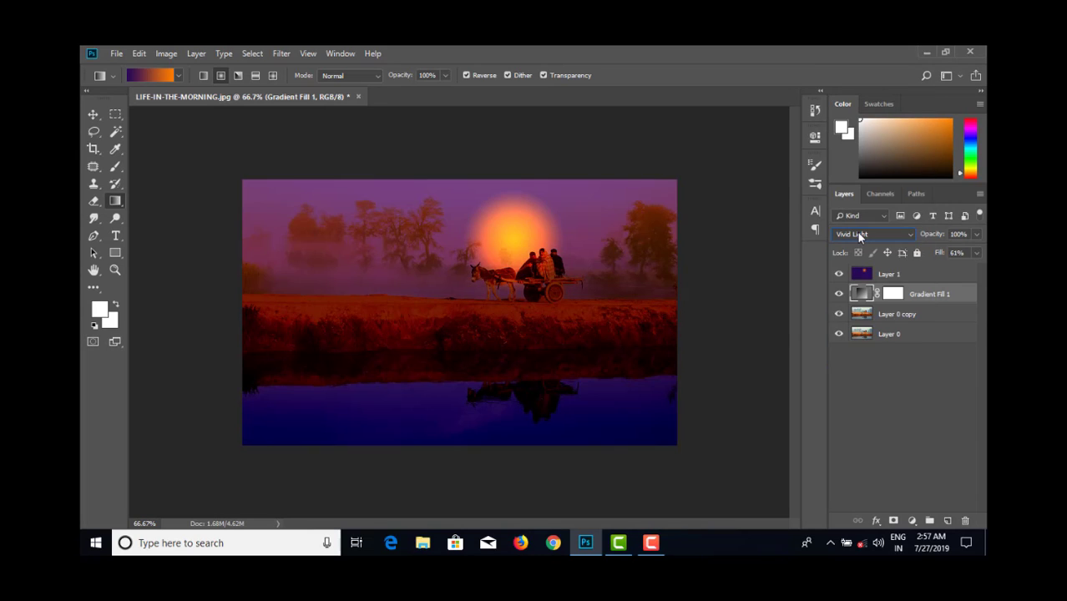
- Lower the Fill of Gradient Fill 1 to 45% and toggle the visibility of both gradient layers to compare before and after
{"action": "left_click", "coordinate": [976, 253]}
{"action": "mouse_move", "coordinate": [941, 268]}
{"action": "left_mouse_down"}
{"action": "mouse_move", "coordinate": [929, 271]}
{"action": "mouse_move", "coordinate": [974, 276]}
{"action": "mouse_move", "coordinate": [935, 271]}
{"action": "mouse_move", "coordinate": [948, 273]}
{"action": "left_mouse_up"}
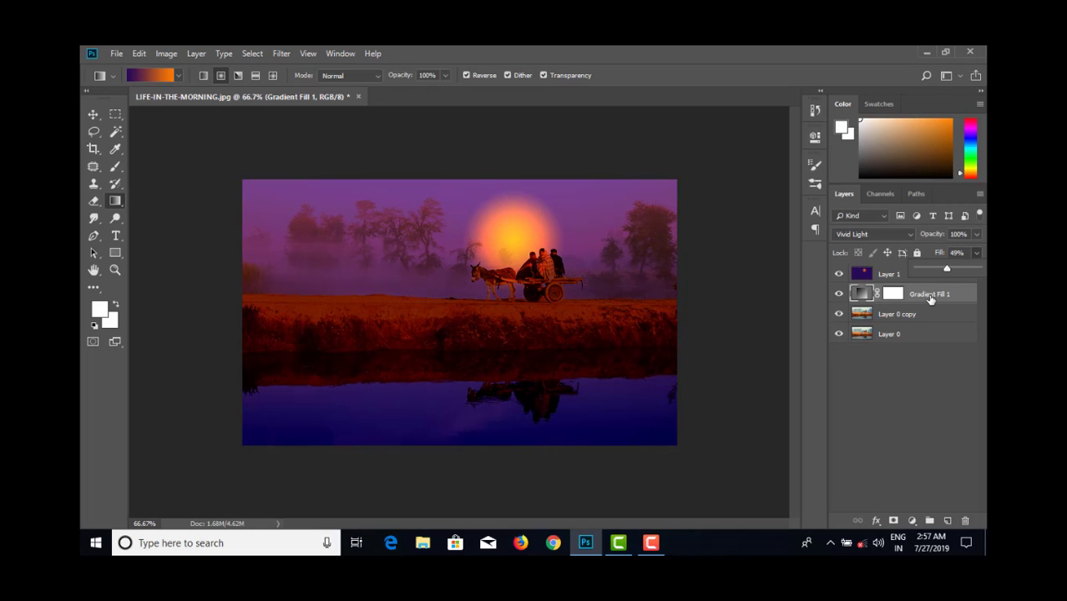
{"action": "left_click", "coordinate": [929, 298]}
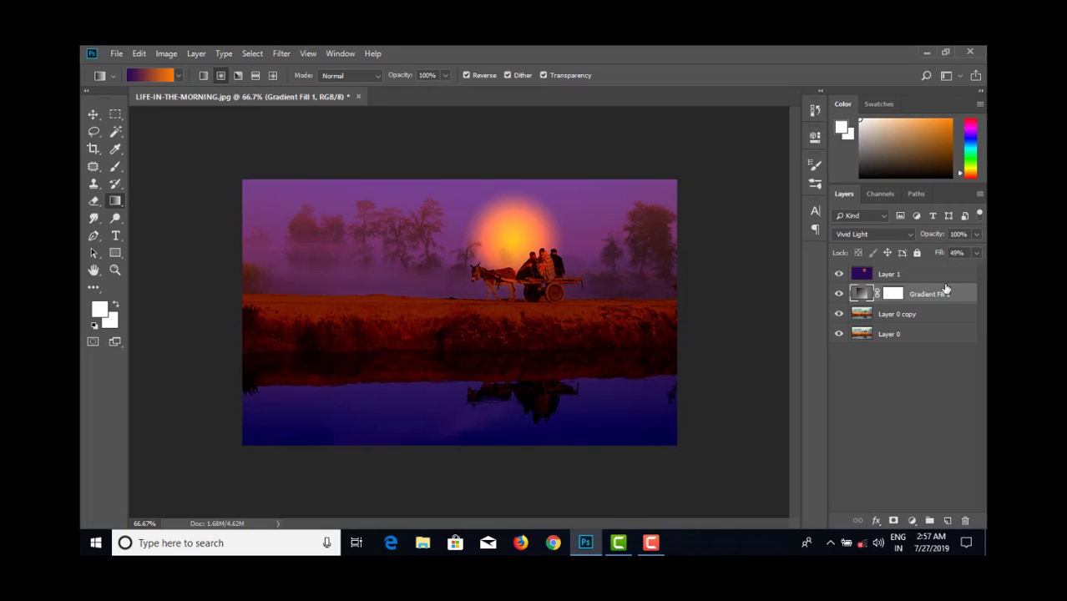
{"action": "left_click", "coordinate": [975, 253]}
{"action": "mouse_move", "coordinate": [945, 271]}
{"action": "left_mouse_down"}
{"action": "mouse_move", "coordinate": [970, 272]}
{"action": "mouse_move", "coordinate": [936, 272]}
{"action": "mouse_move", "coordinate": [945, 271]}
{"action": "left_mouse_up"}
{"action": "left_click_drag", "start_coordinate": [838, 295], "coordinate": [840, 276]}
- Open the "3-the-musical" JPG of the child playing a violin from the photoshop class 23 folder
{"action": "left_click", "coordinate": [117, 53]}
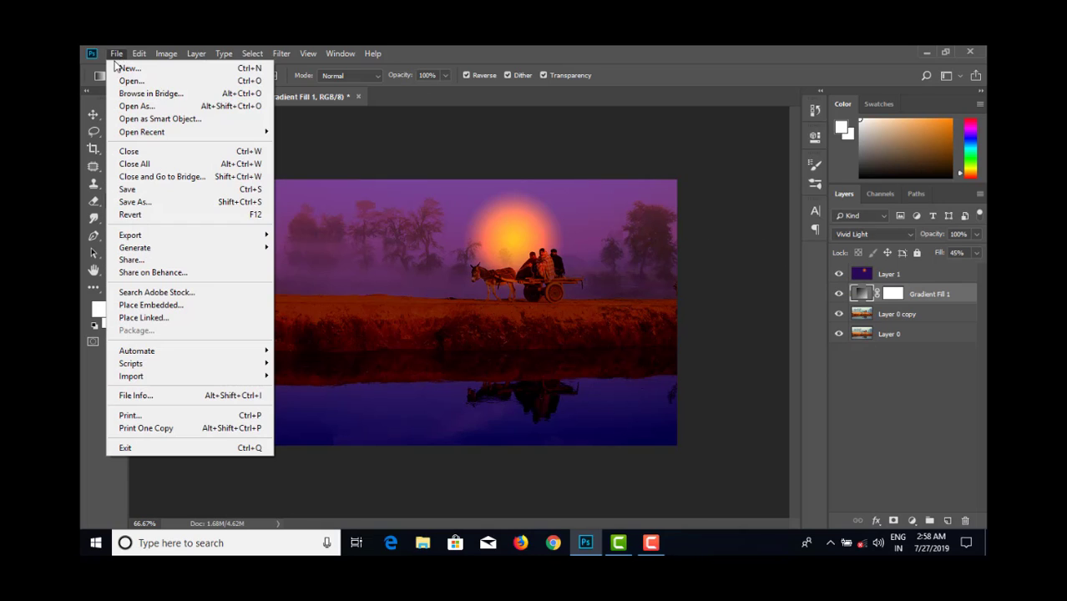
{"action": "left_click", "coordinate": [123, 77]}
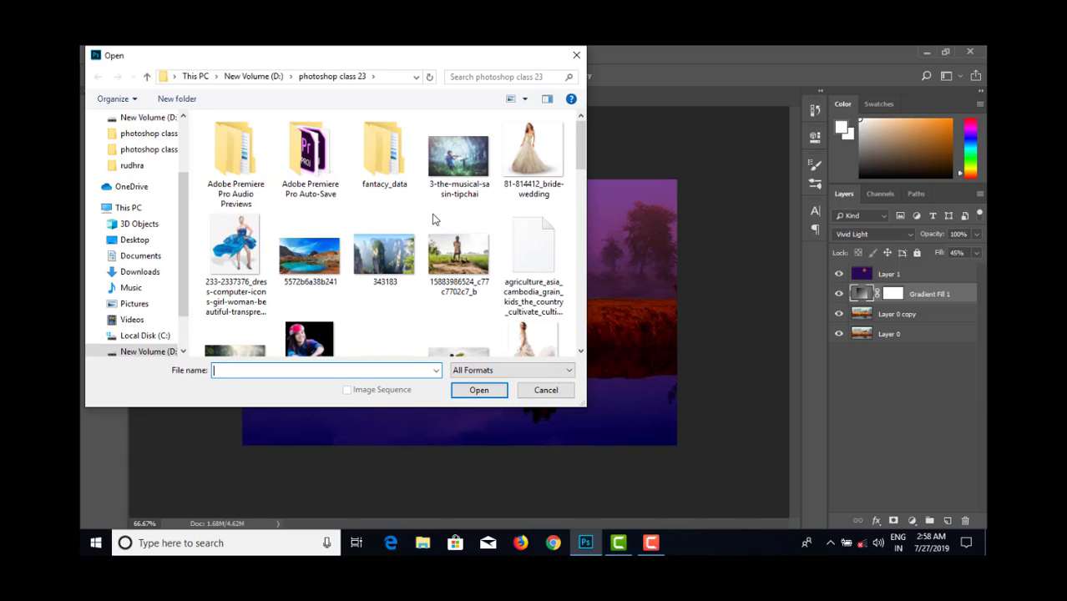
{"action": "scroll", "coordinate": [436, 218], "scroll_direction": "down", "scroll_amount": 1}
{"action": "scroll", "coordinate": [436, 218], "scroll_direction": "up", "scroll_amount": 1}
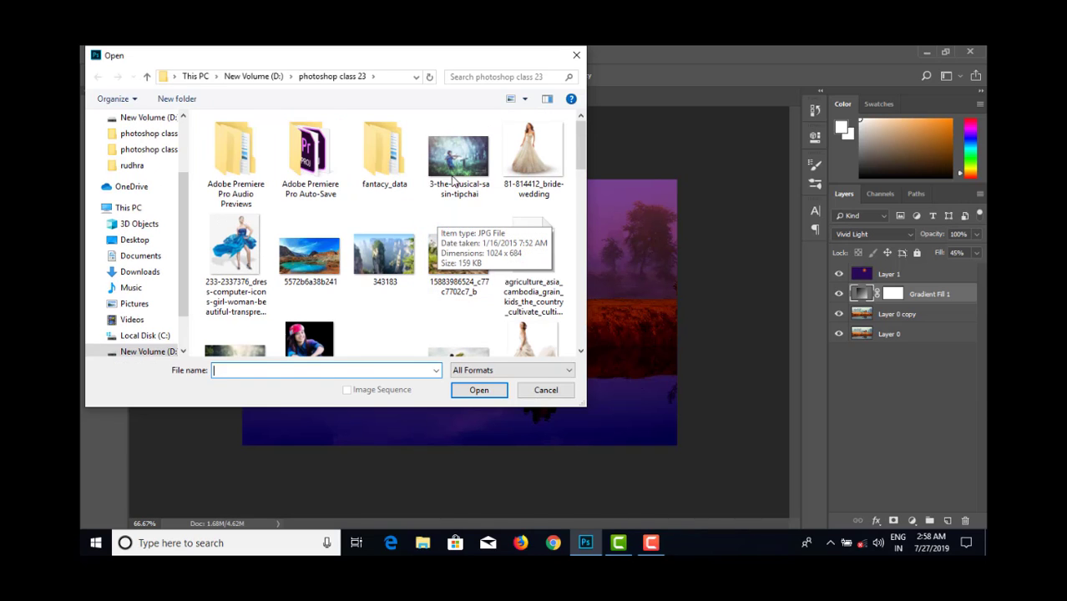
{"action": "left_click", "coordinate": [458, 159]}
{"action": "left_click", "coordinate": [477, 391]}
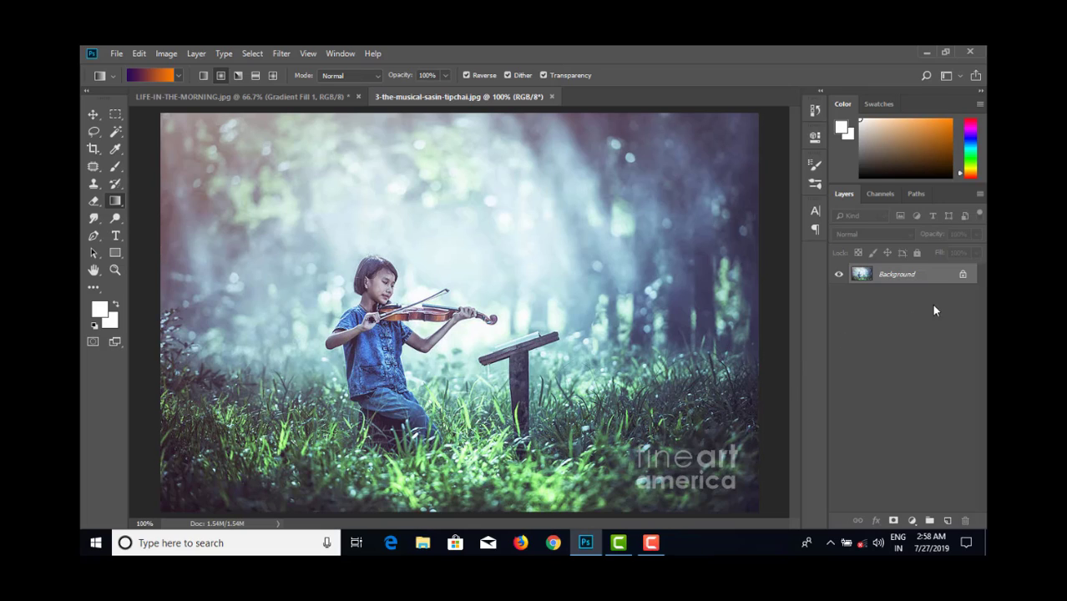
- Convert the locked Background of the violin photo into an editable Layer 0 and activate the Patch tool
{"action": "double_click", "coordinate": [938, 275]}
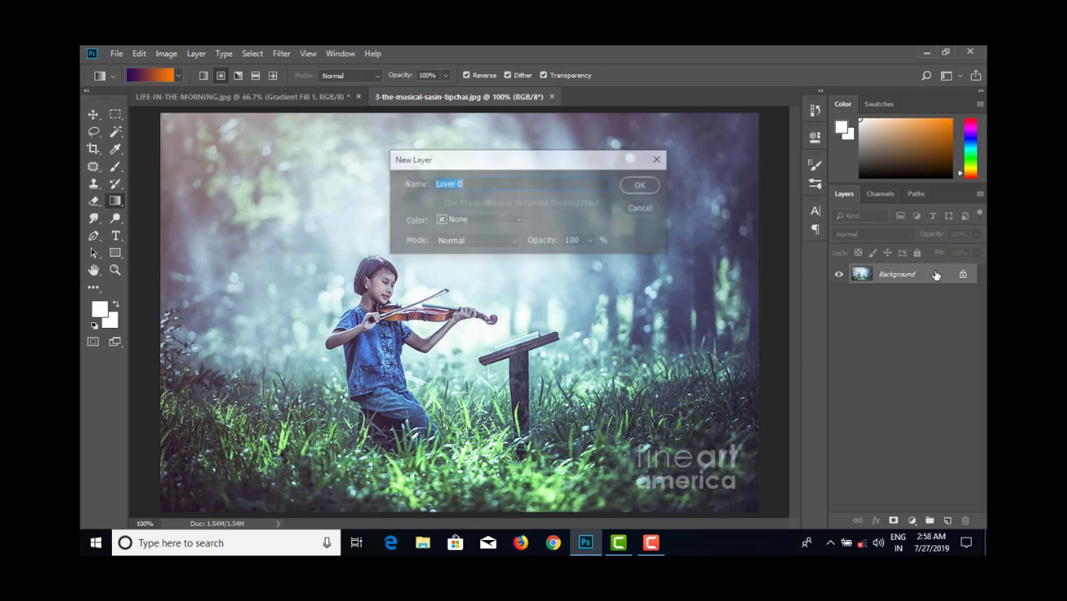
{"action": "left_click", "coordinate": [638, 186]}
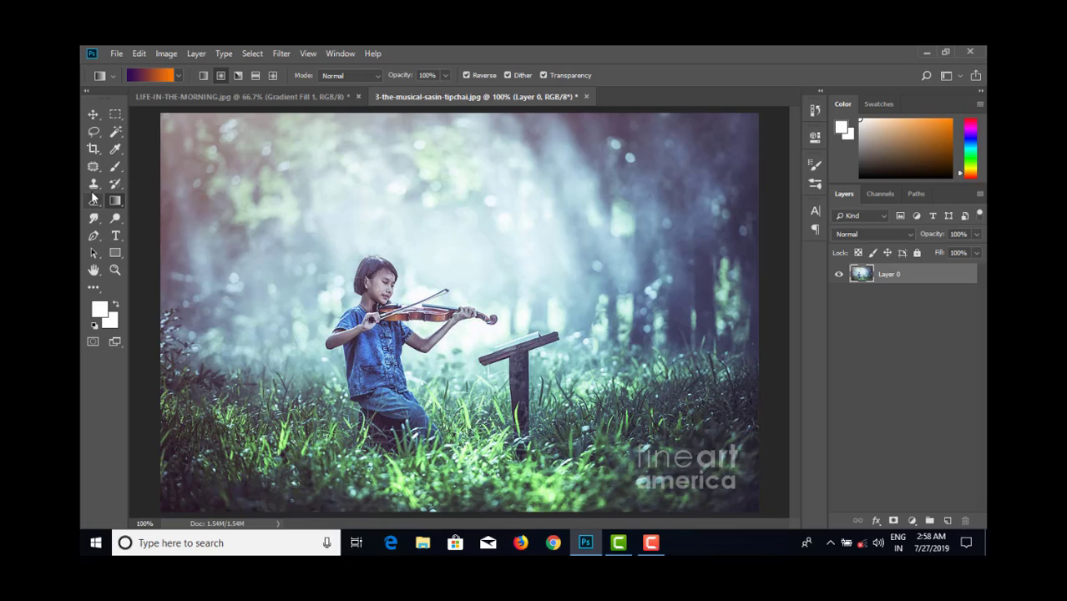
{"action": "left_click", "coordinate": [93, 166]}
- Try to patch over the "fine art america" watermark with grass from the lower-left area of the photo
{"action": "mouse_move", "coordinate": [744, 440]}
{"action": "left_mouse_down"}
{"action": "mouse_move", "coordinate": [645, 438]}
{"action": "mouse_move", "coordinate": [603, 462]}
{"action": "mouse_move", "coordinate": [669, 508]}
{"action": "mouse_move", "coordinate": [756, 474]}
{"action": "left_mouse_up"}
{"action": "left_click_drag", "start_coordinate": [738, 433], "coordinate": [286, 477]}
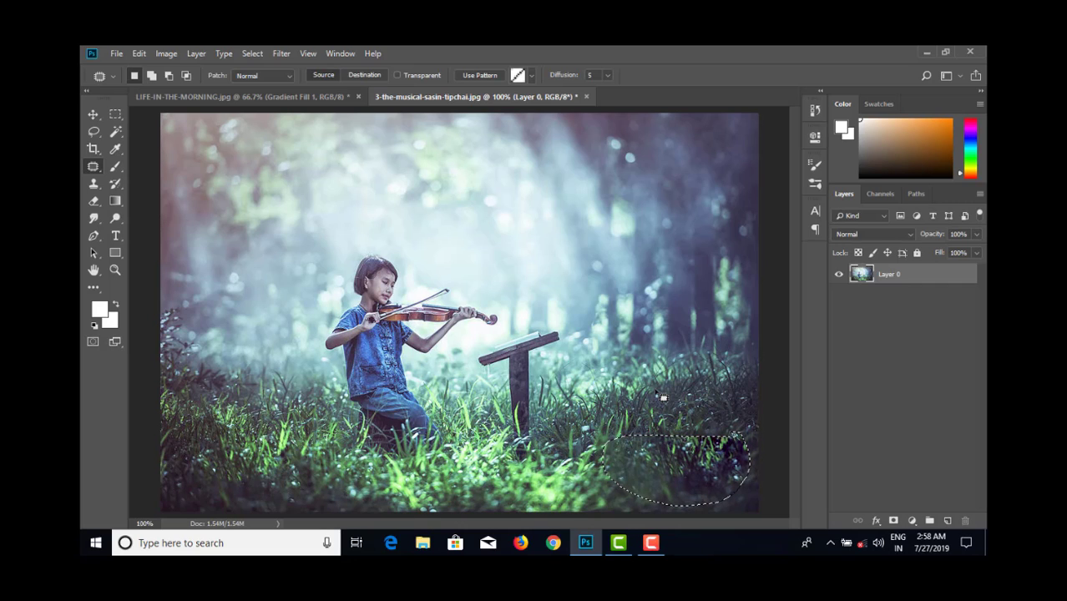
{"action": "key", "text": "ctrl+d"}
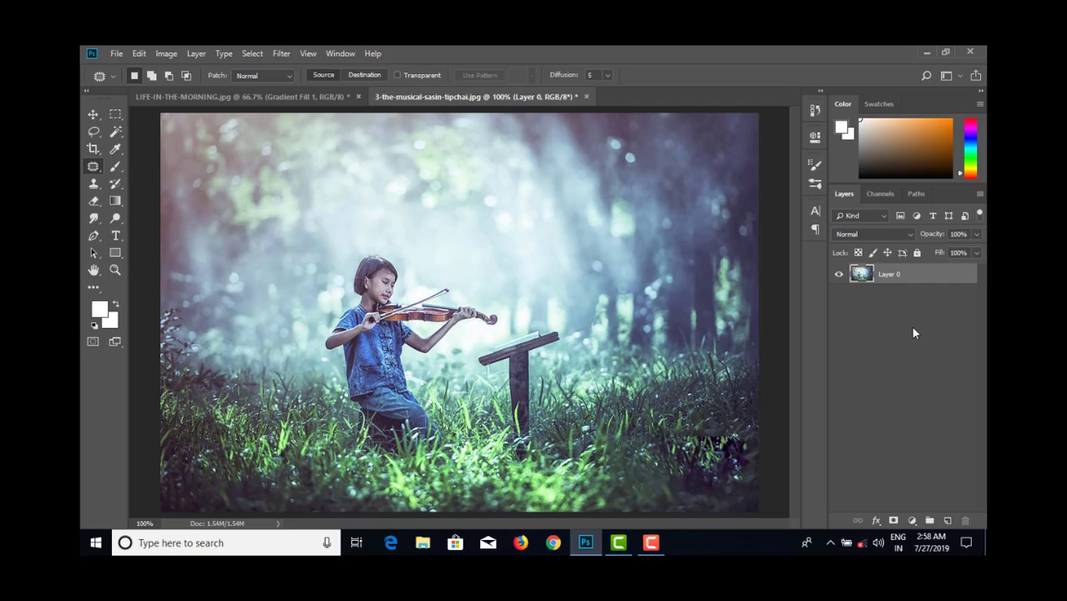
{"action": "key", "text": "ctrl+z"}
{"action": "key", "text": "ctrl+z"}
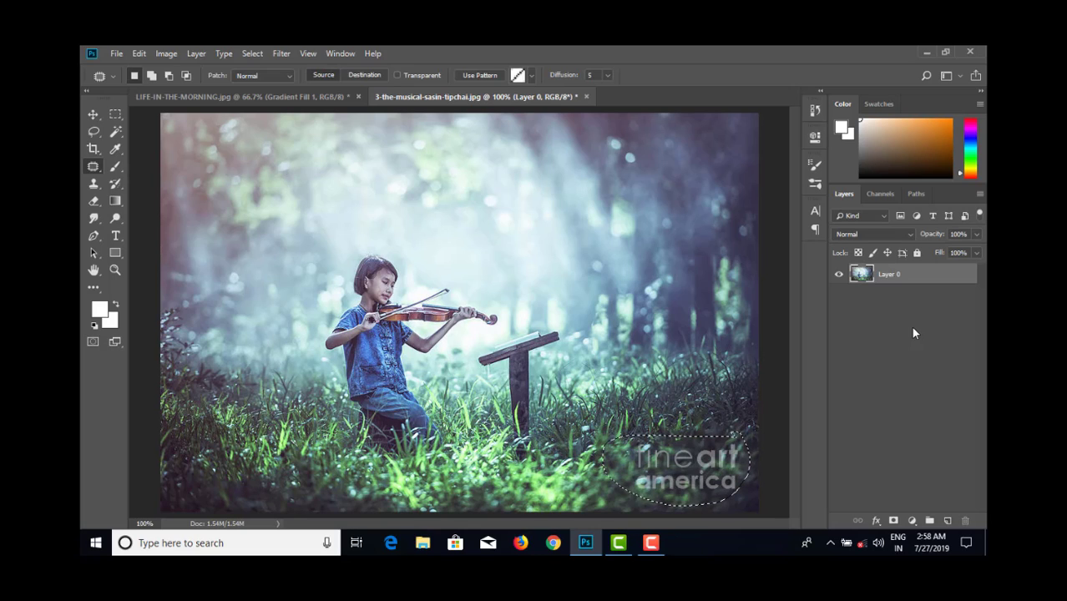
- Patch a larger area around the "fine art america" watermark with grass from the opposite side of the photo and deselect
{"action": "left_click", "coordinate": [728, 409]}
{"action": "mouse_move", "coordinate": [736, 415]}
{"action": "left_mouse_down"}
{"action": "mouse_move", "coordinate": [670, 414]}
{"action": "mouse_move", "coordinate": [616, 447]}
{"action": "mouse_move", "coordinate": [604, 467]}
{"action": "mouse_move", "coordinate": [632, 509]}
{"action": "mouse_move", "coordinate": [720, 513]}
{"action": "mouse_move", "coordinate": [764, 479]}
{"action": "mouse_move", "coordinate": [735, 415]}
{"action": "left_mouse_up"}
{"action": "left_click_drag", "start_coordinate": [666, 454], "coordinate": [242, 426]}
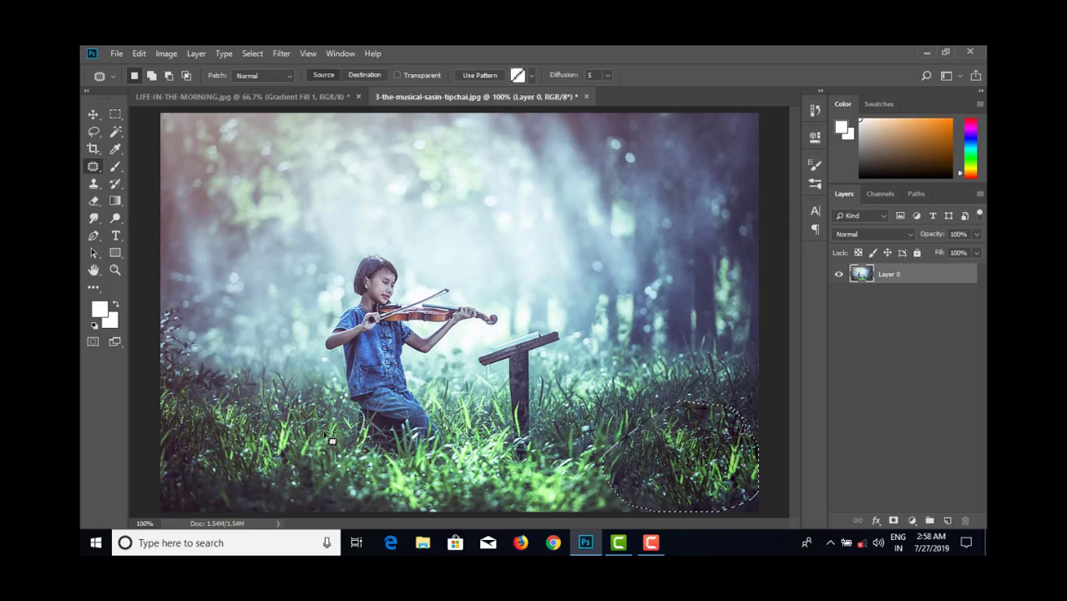
{"action": "key", "text": "ctrl+d"}
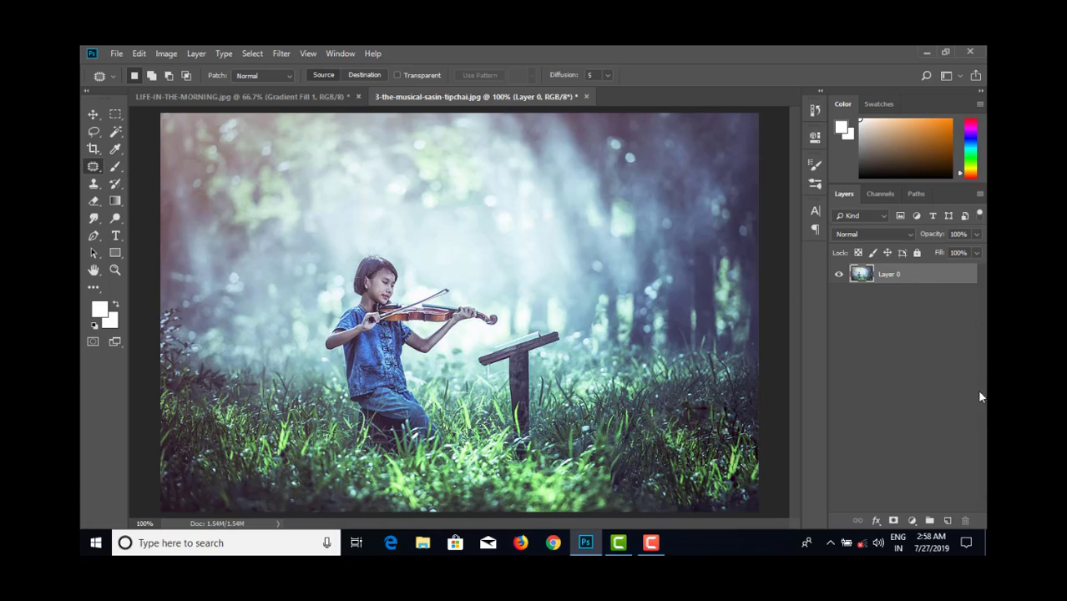
- Add a Gradient fill layer above Layer 0 using the violet-to-orange preset
{"action": "left_click", "coordinate": [913, 521]}
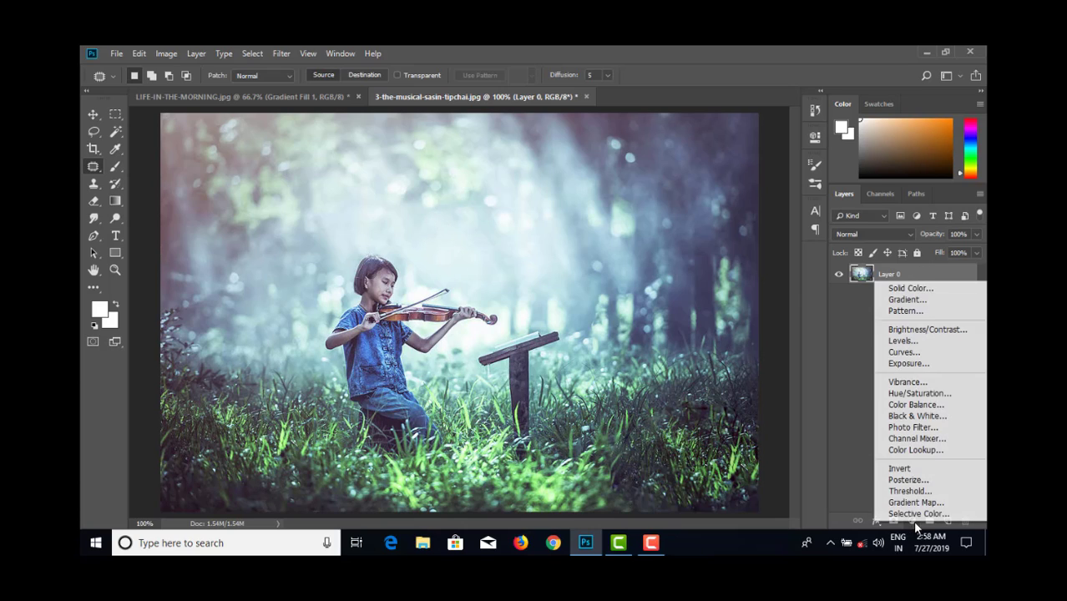
{"action": "left_click", "coordinate": [939, 301]}
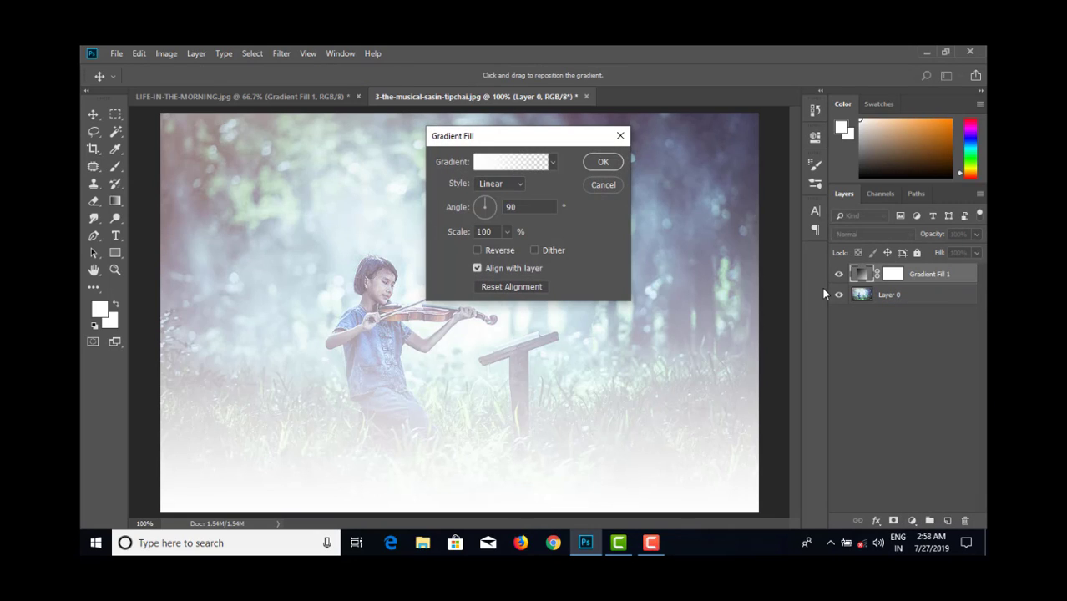
{"action": "left_click", "coordinate": [552, 164]}
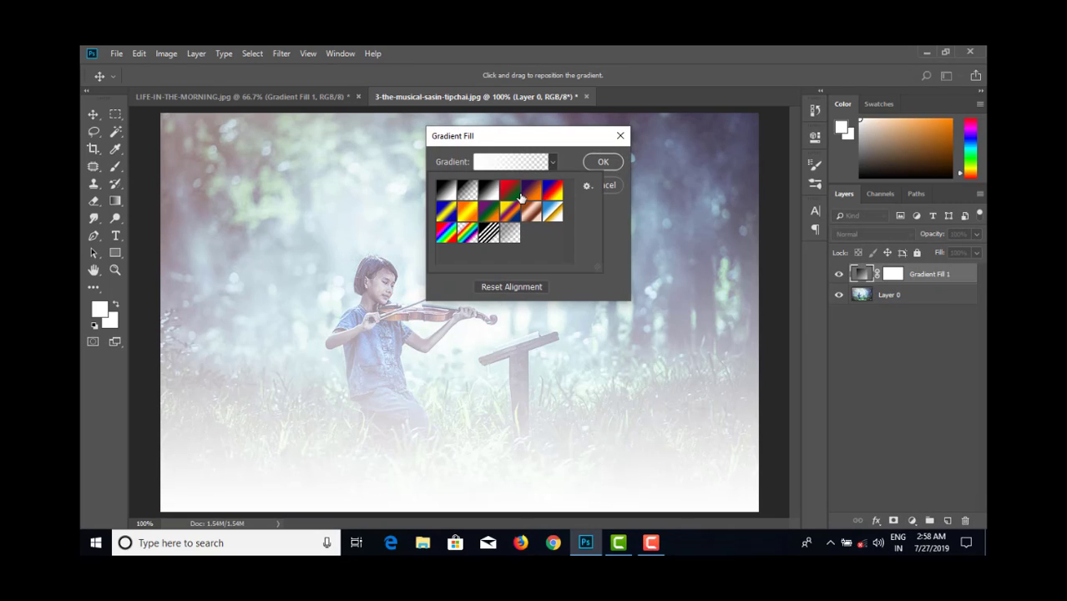
{"action": "left_click", "coordinate": [530, 192]}
{"action": "left_click", "coordinate": [612, 164]}
{"action": "left_click", "coordinate": [603, 162]}
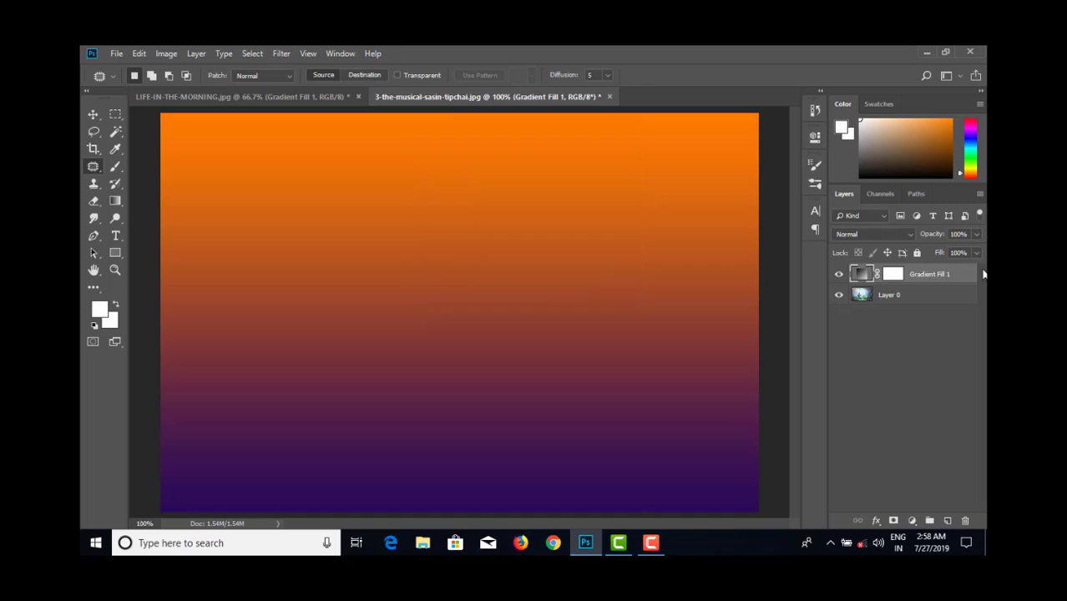
- Try a lower opacity on the Gradient Fill 1 layer, restore it to 100%, and set the blend mode to Hard Light
{"action": "left_click", "coordinate": [977, 235]}
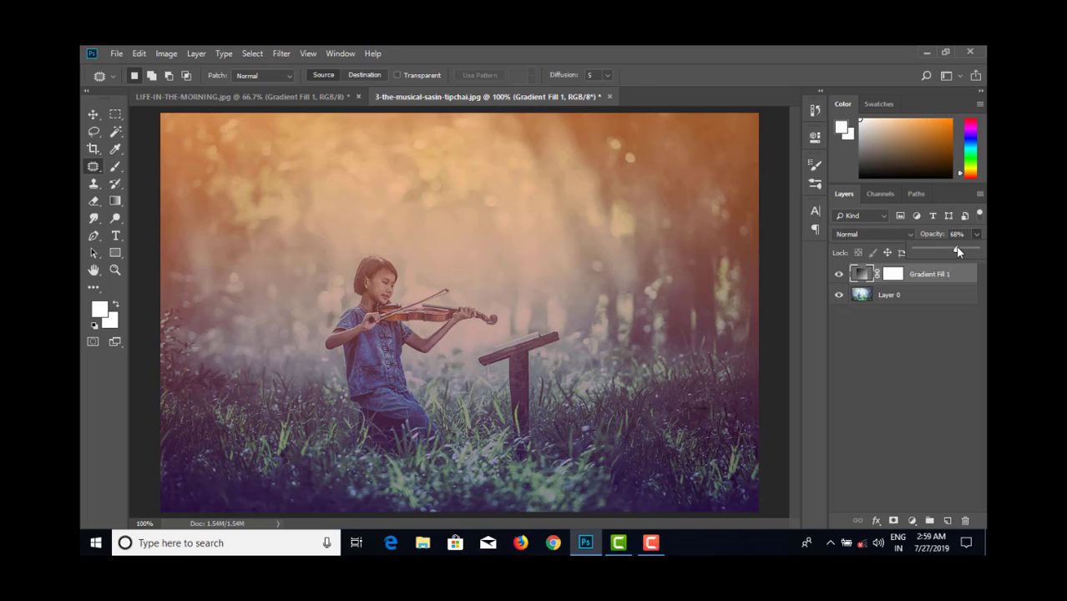
{"action": "left_click_drag", "start_coordinate": [958, 251], "coordinate": [958, 252]}
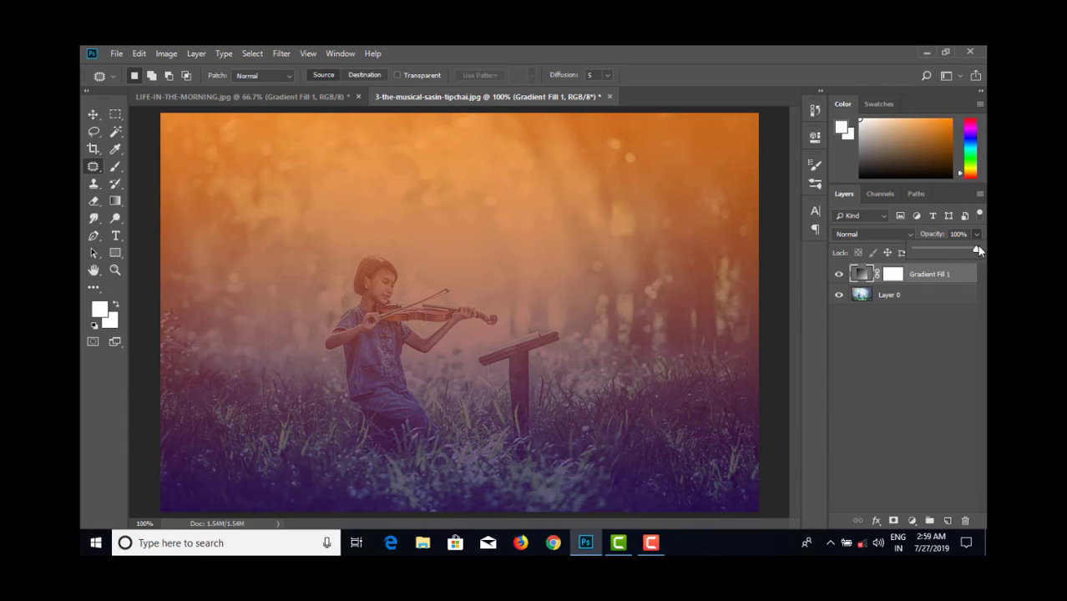
{"action": "left_click", "coordinate": [882, 235]}
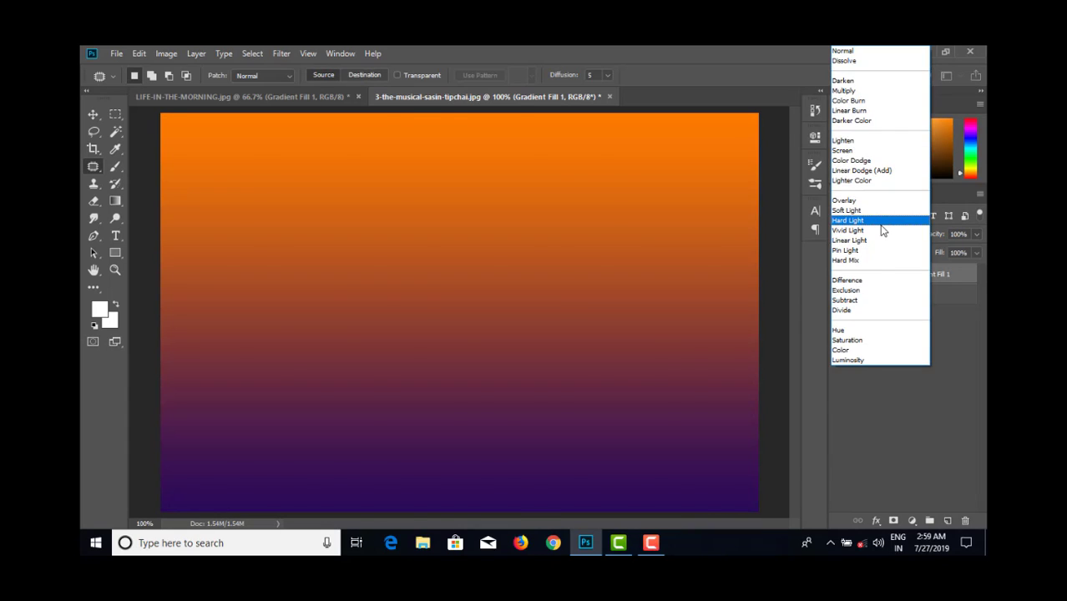
{"action": "left_click", "coordinate": [883, 220]}
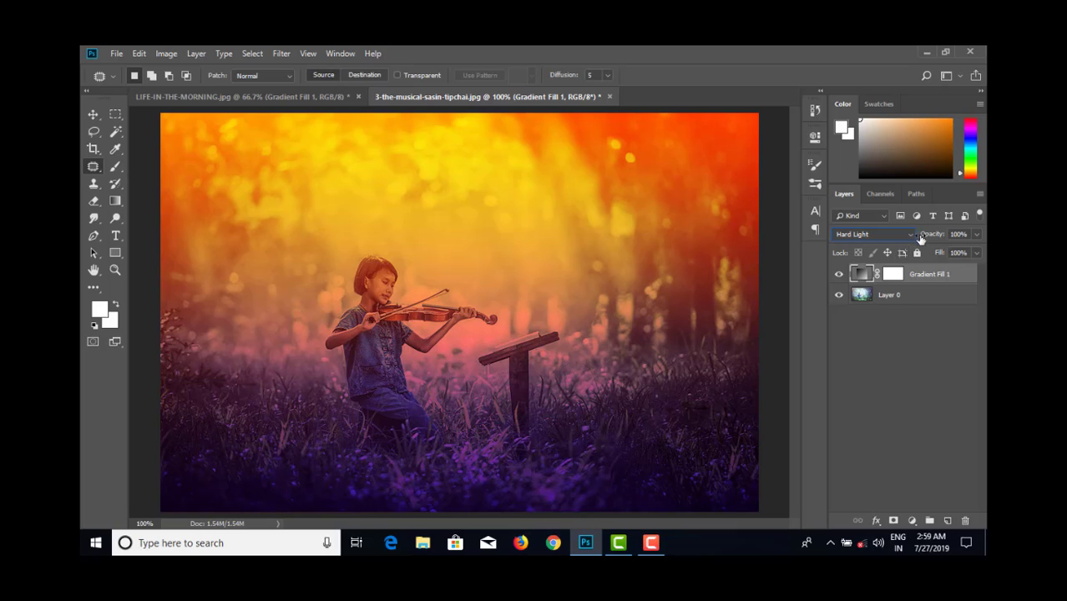
- Compare Hard Light with the Soft Light, Vivid Light, Linear Light and Pin Light blend modes on the Gradient Fill 1 layer
{"action": "left_click", "coordinate": [892, 234]}
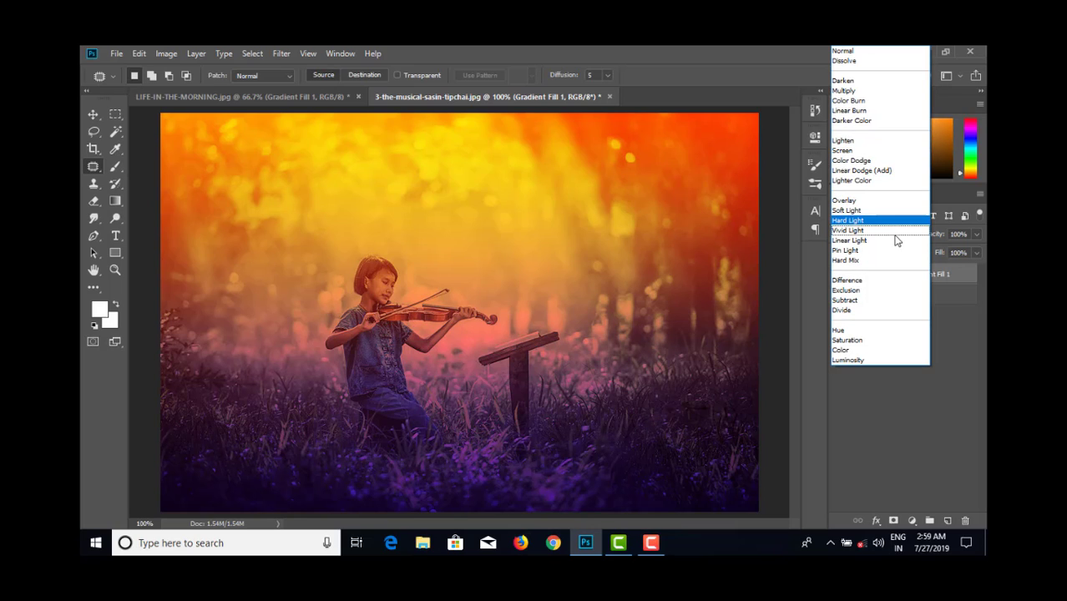
{"action": "left_click", "coordinate": [850, 228]}
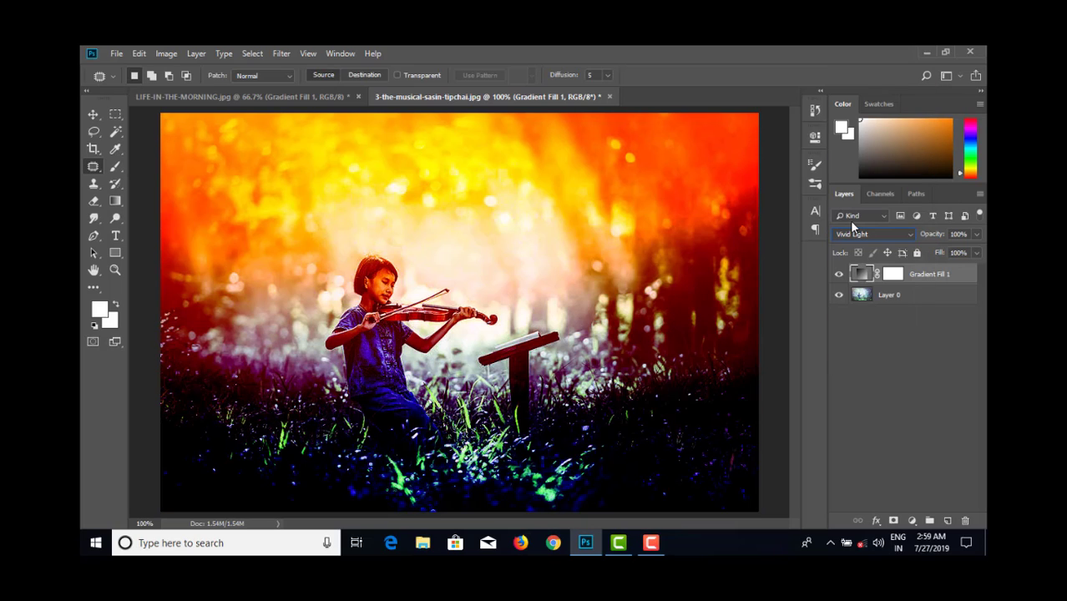
{"action": "key", "text": "Up"}
{"action": "key", "text": "Down"}
{"action": "key", "text": "Up"}
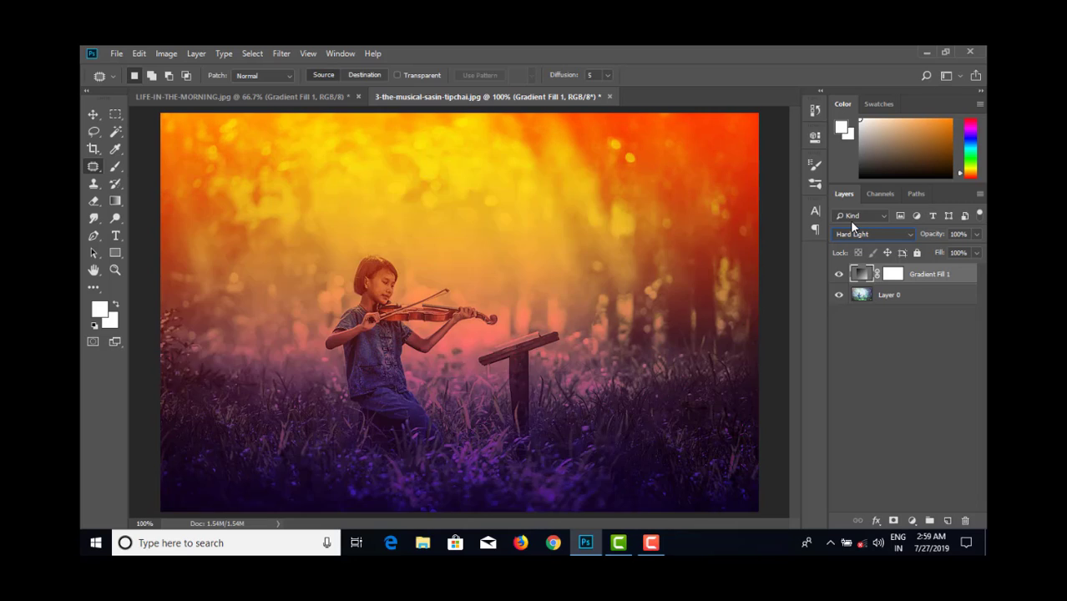
{"action": "key", "text": "Down"}
{"action": "key", "text": "Down"}
{"action": "key", "text": "Down"}
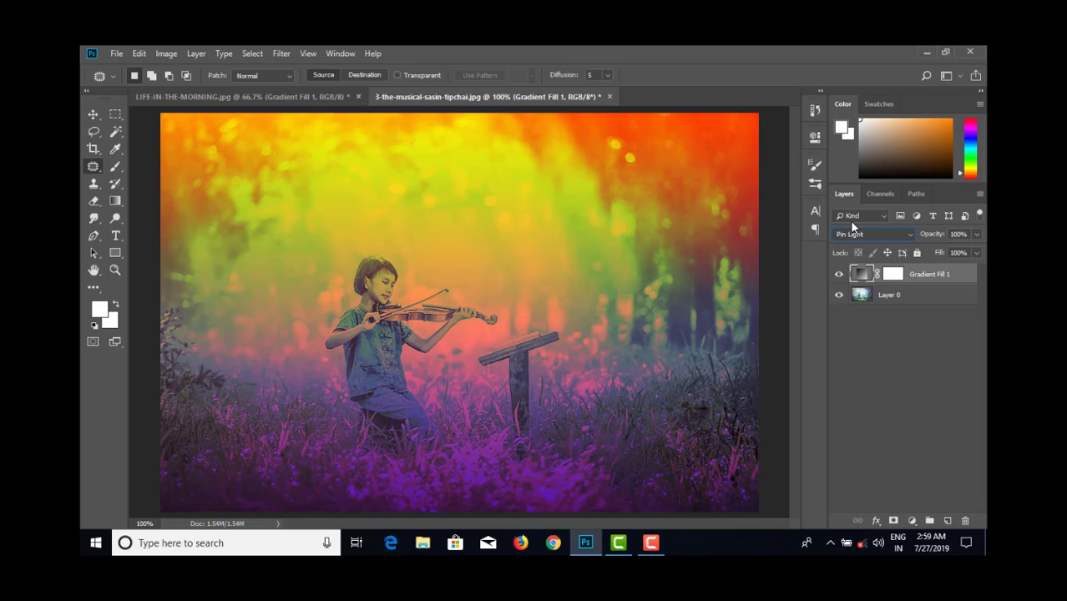
{"action": "key", "text": "Up"}
{"action": "key", "text": "Up"}
{"action": "key", "text": "Up"}
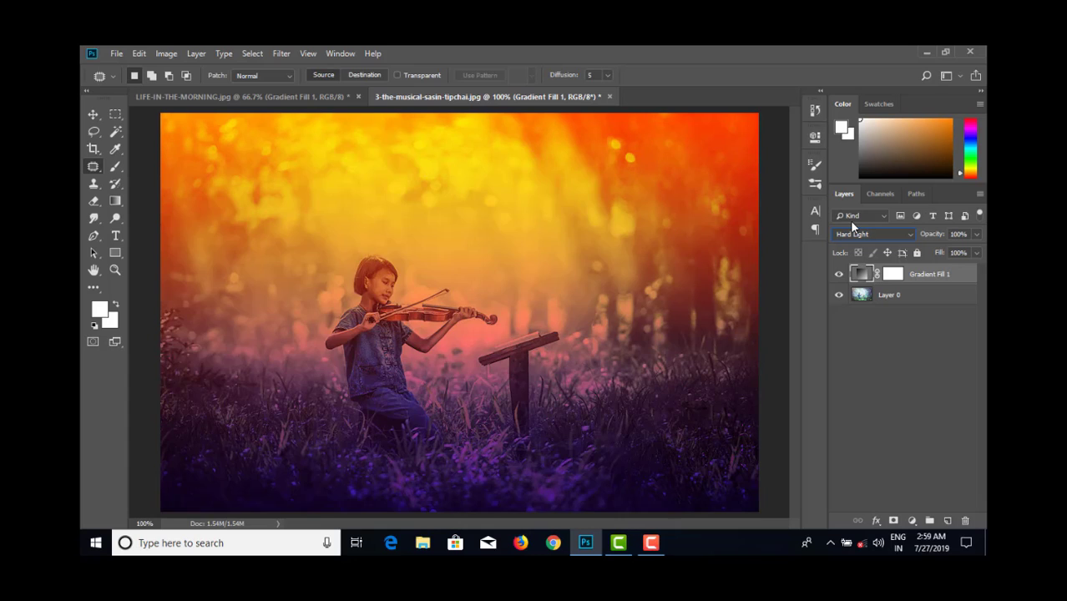
{"action": "key", "text": "Down"}
{"action": "key", "text": "Up"}
{"action": "key", "text": "Up"}
{"action": "key", "text": "Down"}
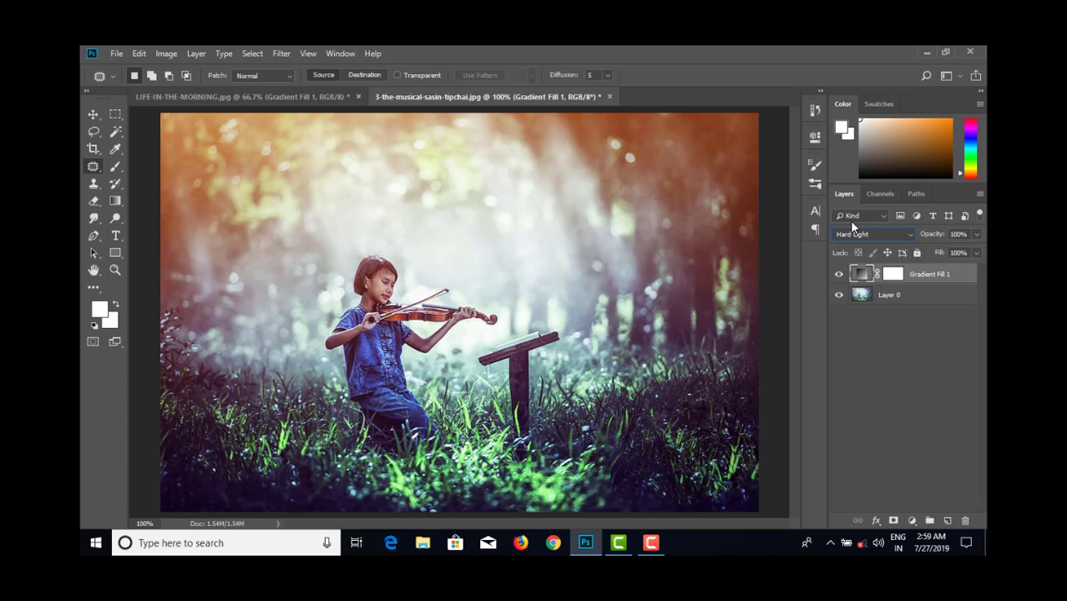
- Set the Gradient Fill 1 layer's blend mode to Linear Light and lower its Fill to 73%
{"action": "key", "text": "Down"}
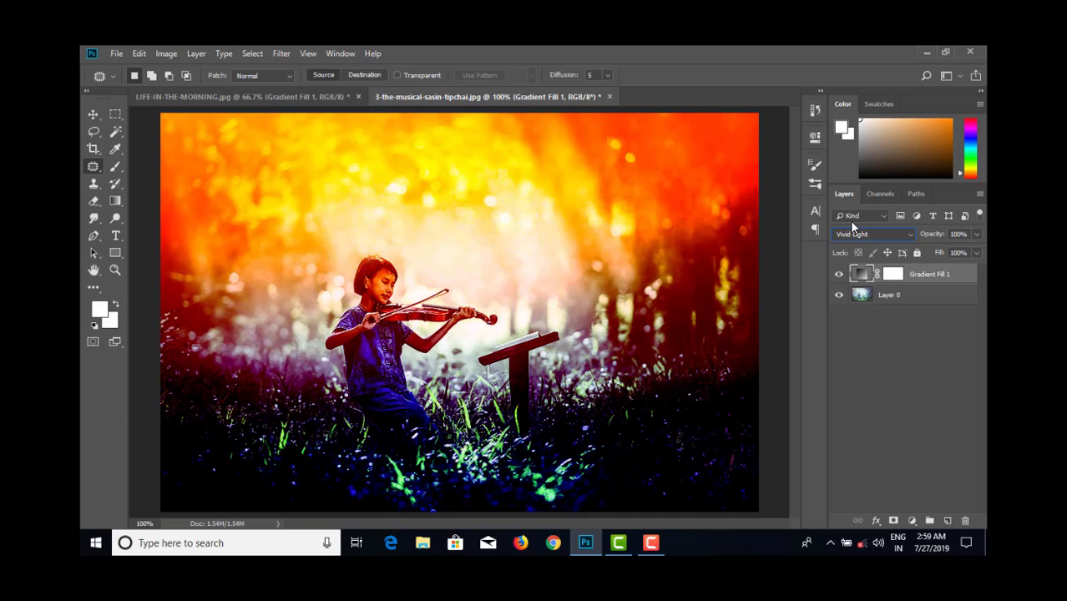
{"action": "key", "text": "Down"}
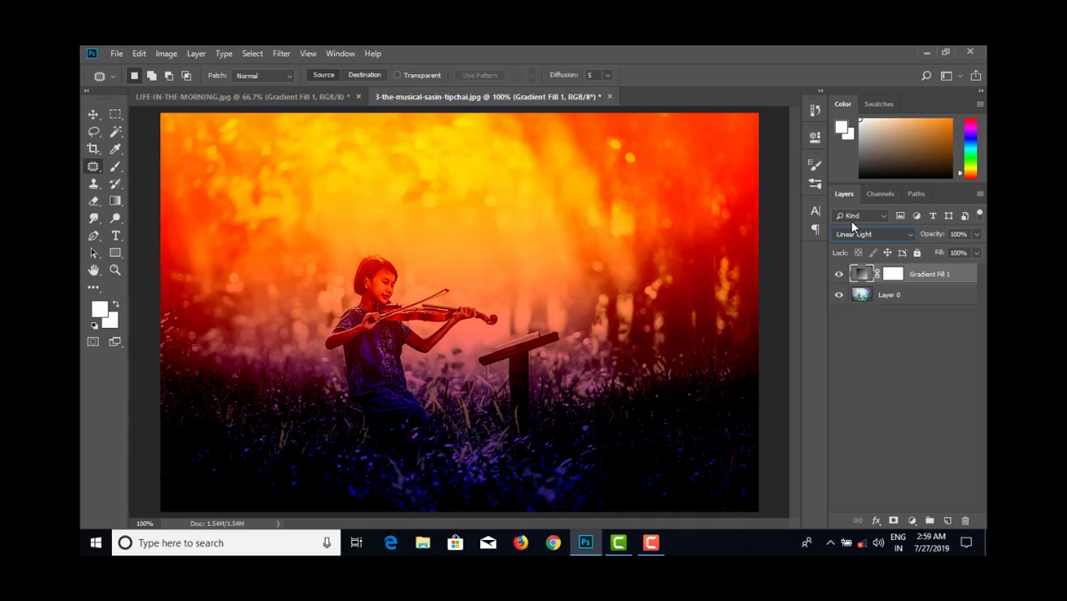
{"action": "key", "text": "Down"}
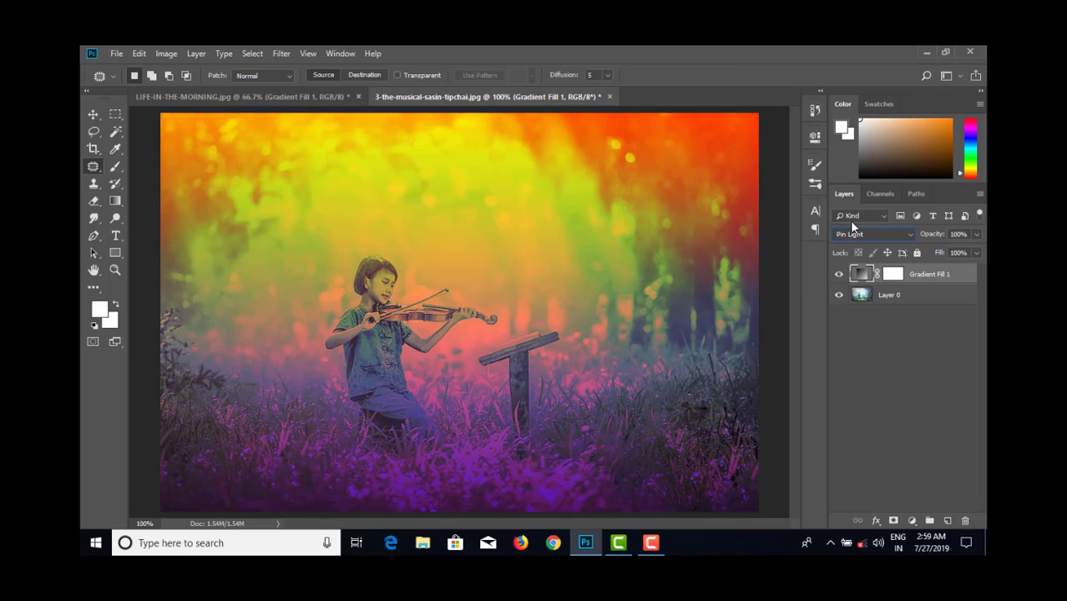
{"action": "key", "text": "Up"}
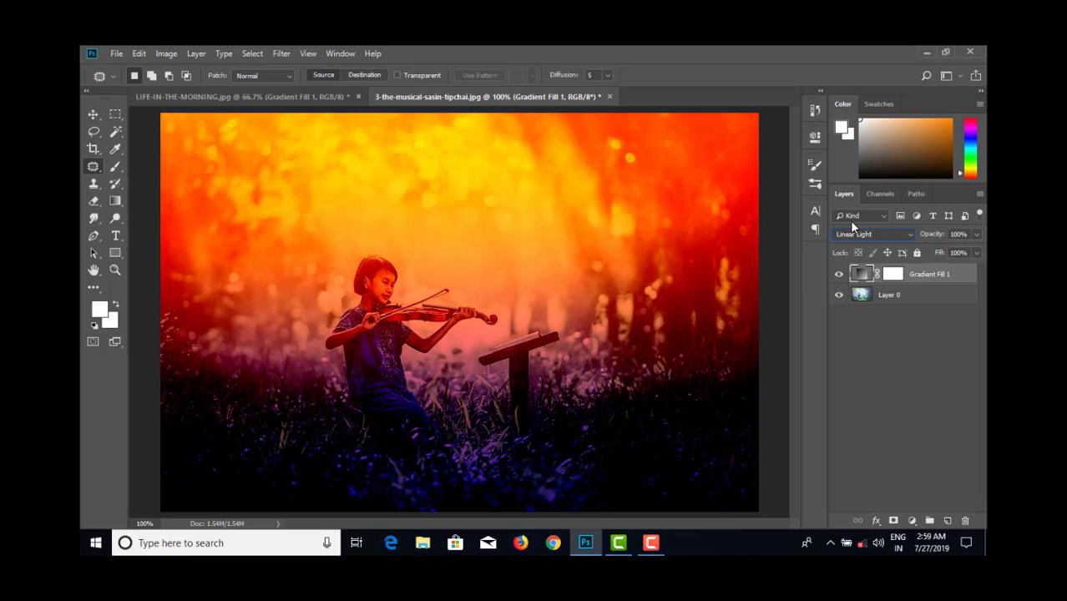
{"action": "left_click", "coordinate": [976, 252]}
{"action": "left_click_drag", "start_coordinate": [976, 269], "coordinate": [948, 268]}
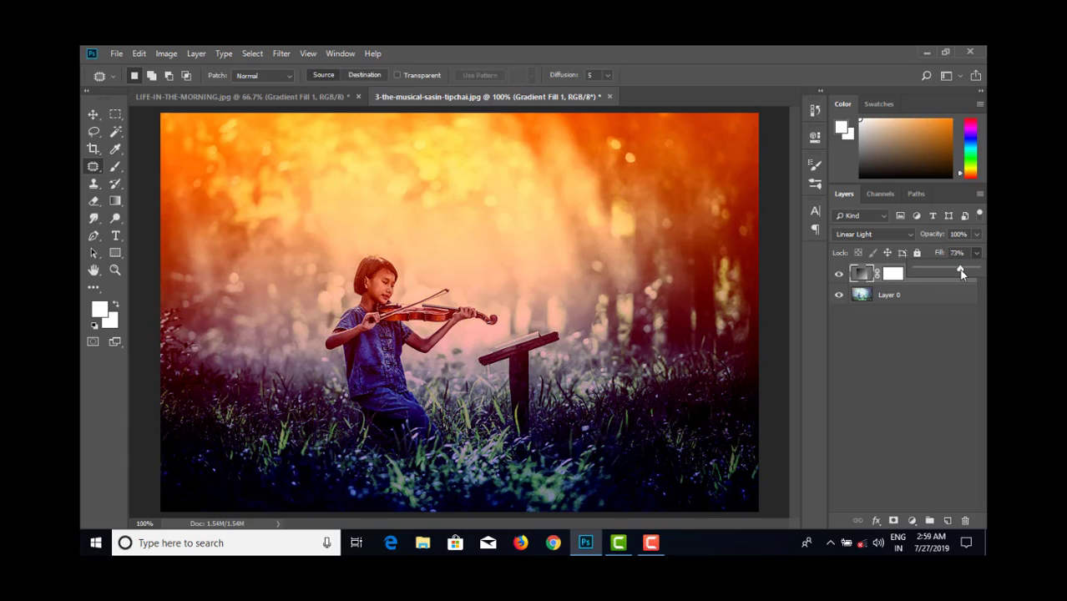
- Add a new layer and draw a radial violet-orange gradient on it, with the orange glow centred above the music stand
{"action": "left_click", "coordinate": [946, 519]}
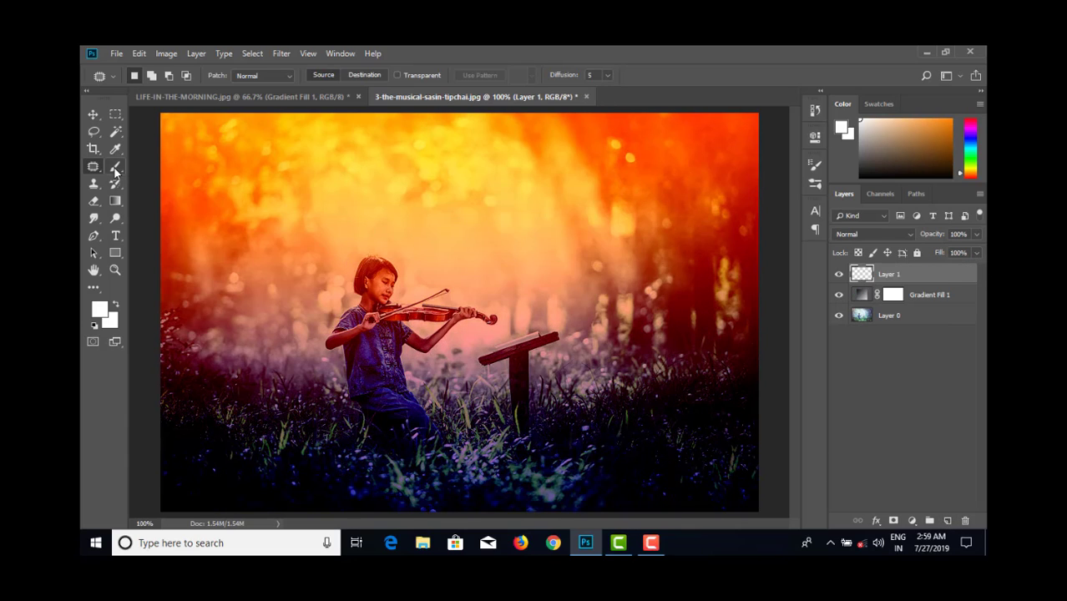
{"action": "left_click", "coordinate": [115, 201]}
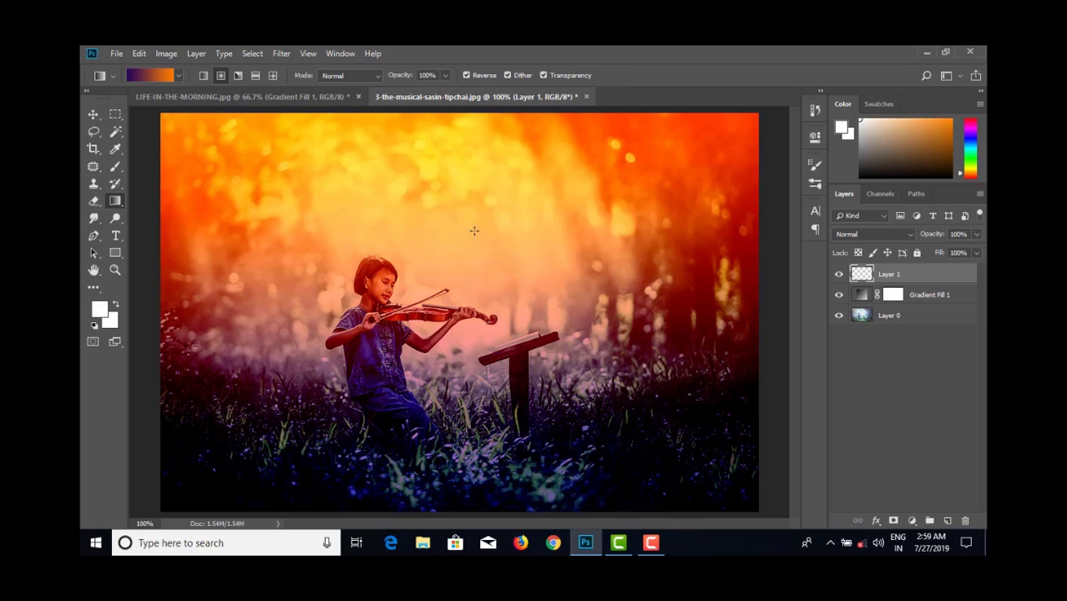
{"action": "left_click_drag", "start_coordinate": [469, 245], "coordinate": [595, 171]}
{"action": "left_click_drag", "start_coordinate": [498, 239], "coordinate": [559, 176]}
{"action": "left_click_drag", "start_coordinate": [513, 245], "coordinate": [600, 156]}
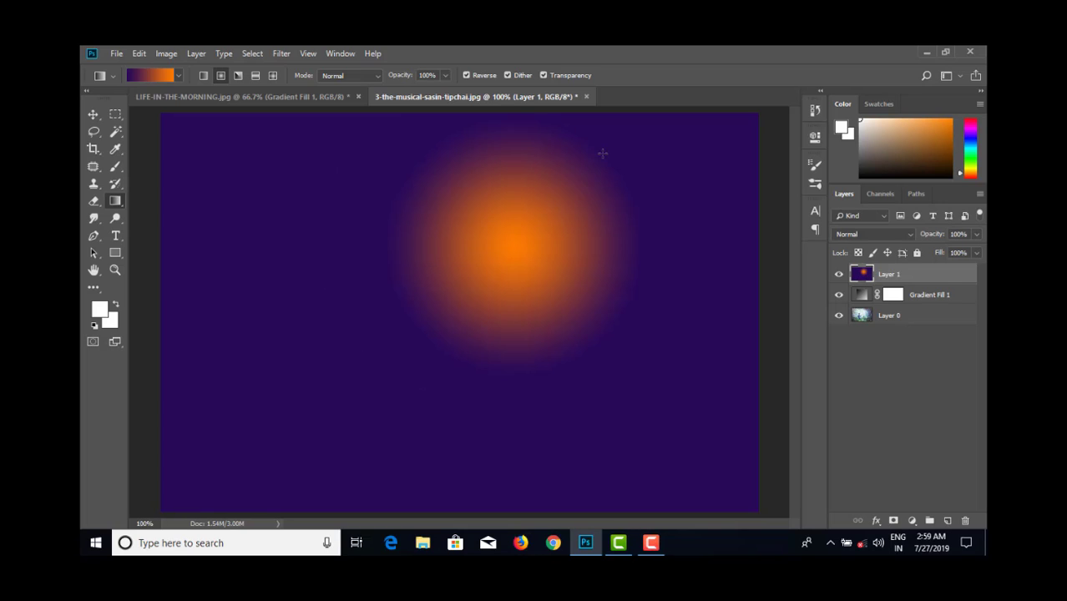
- Compare Hard Light, Vivid Light, Linear Light, Pin Light and Hard Mix on Layer 1 and settle on Hard Light
{"action": "left_click", "coordinate": [890, 233]}
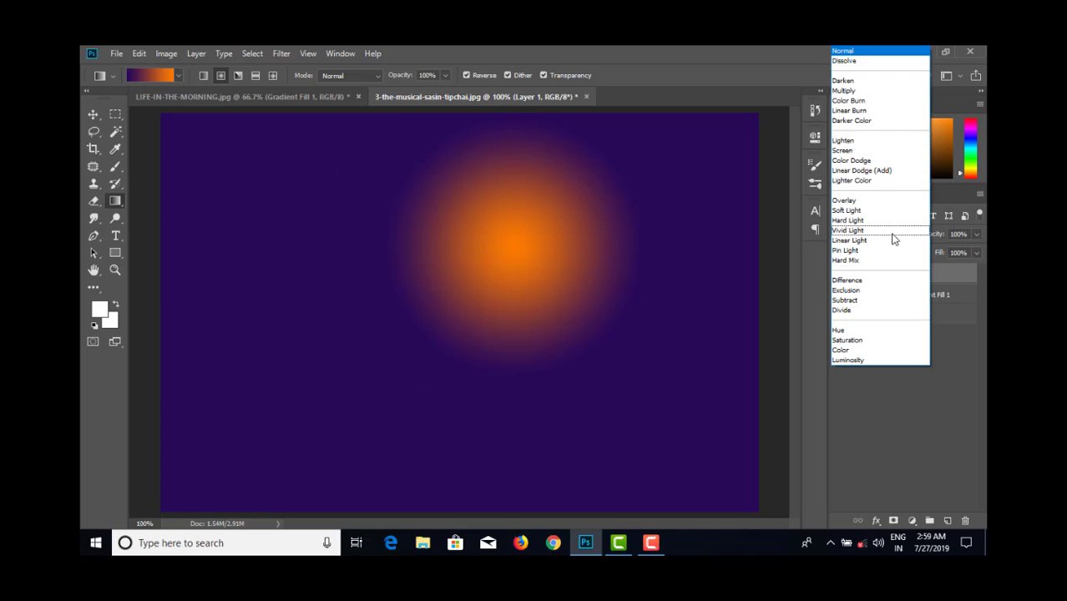
{"action": "left_click", "coordinate": [876, 219]}
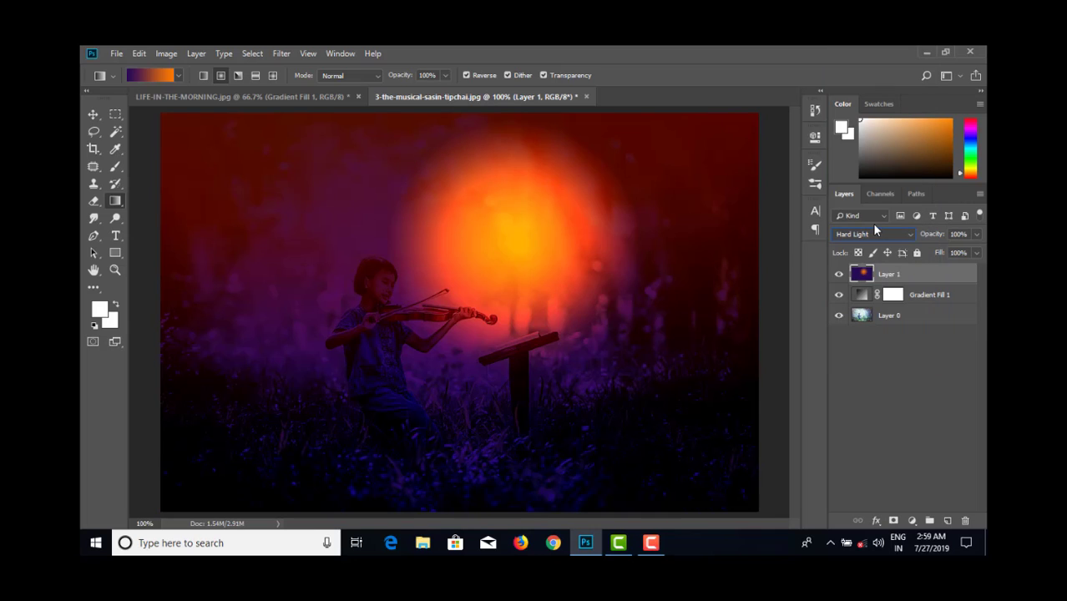
{"action": "key", "text": "Down"}
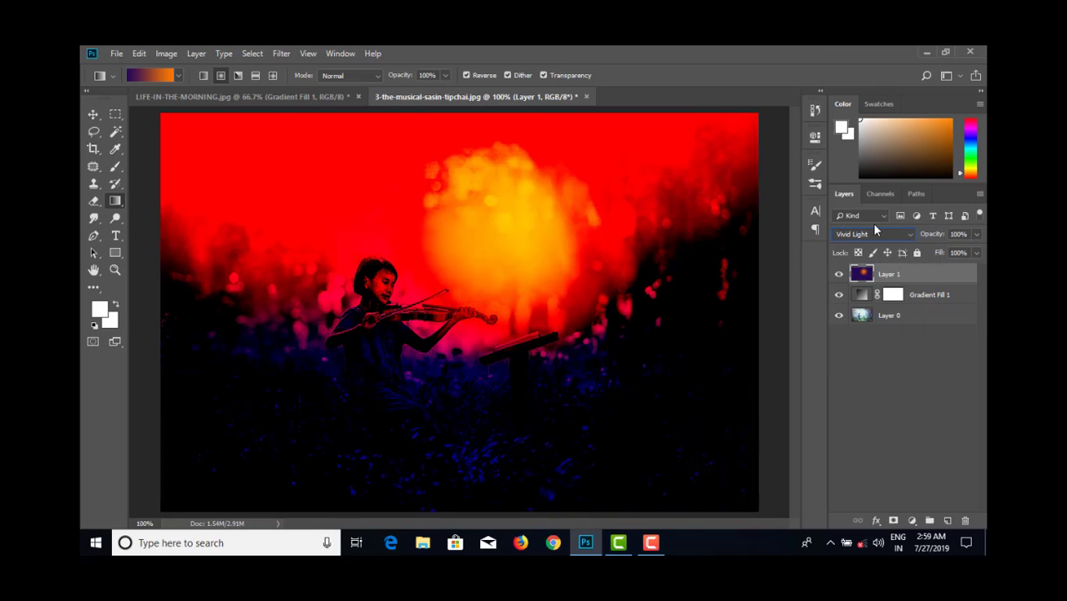
{"action": "key", "text": "Up"}
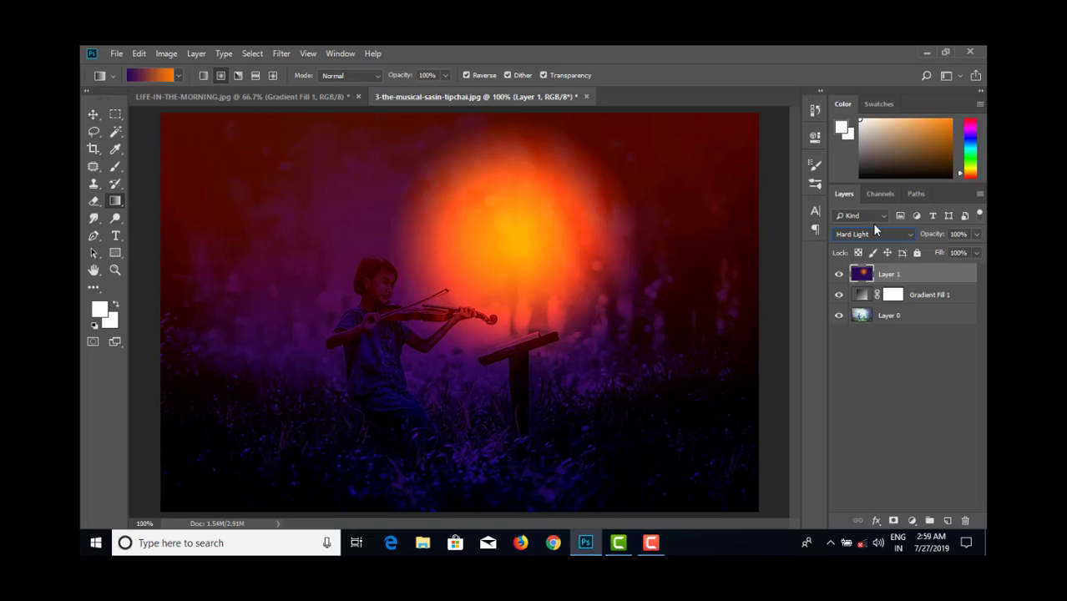
{"action": "key", "text": "Down"}
{"action": "key", "text": "Down"}
{"action": "key", "text": "Down"}
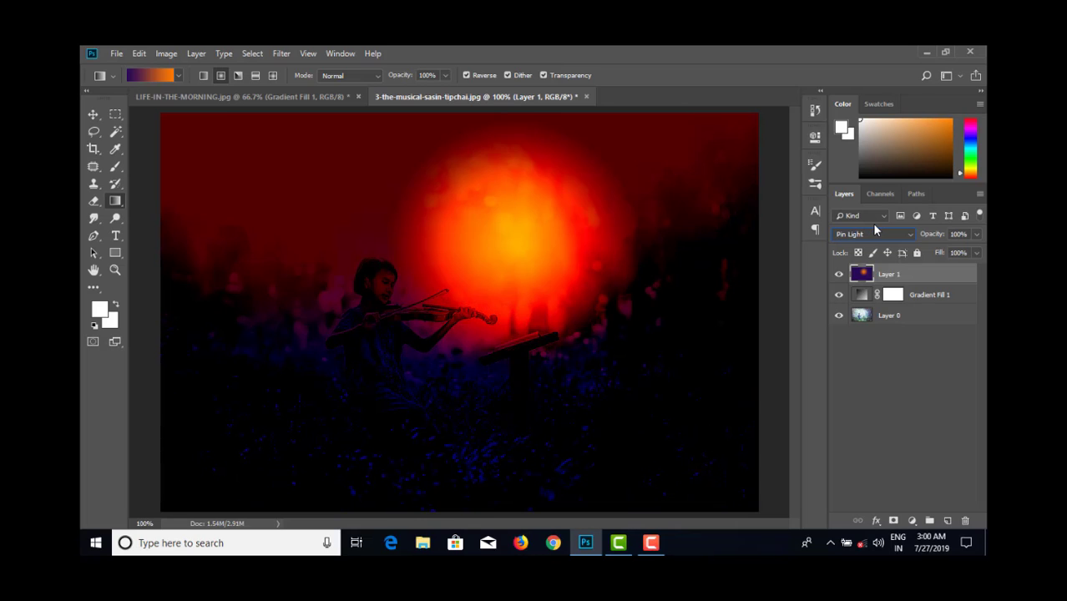
{"action": "key", "text": "Down"}
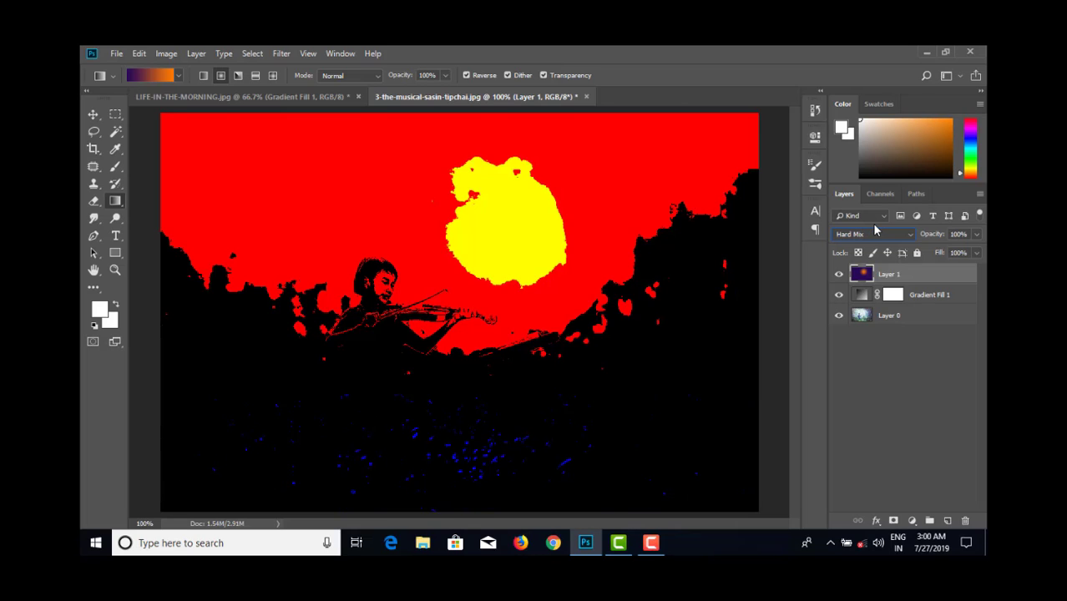
{"action": "key", "text": "Up"}
{"action": "key", "text": "Up"}
{"action": "key", "text": "Up"}
{"action": "key", "text": "Up"}
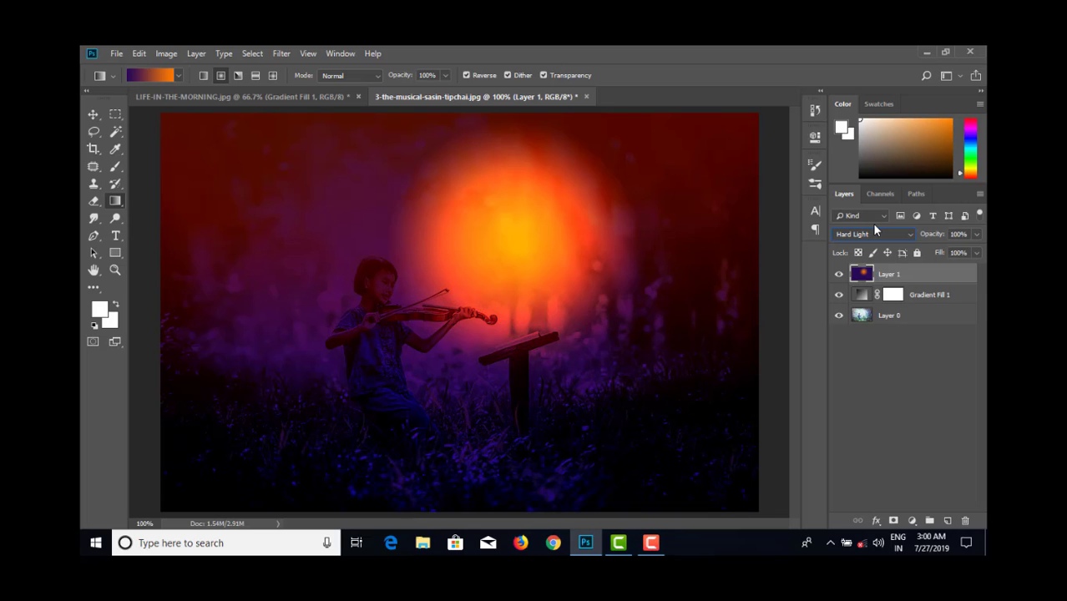
- Compare Soft Light with Hard Light on Layer 1 and return the layer to Hard Light
{"action": "key", "text": "Down"}
{"action": "key", "text": "Down"}
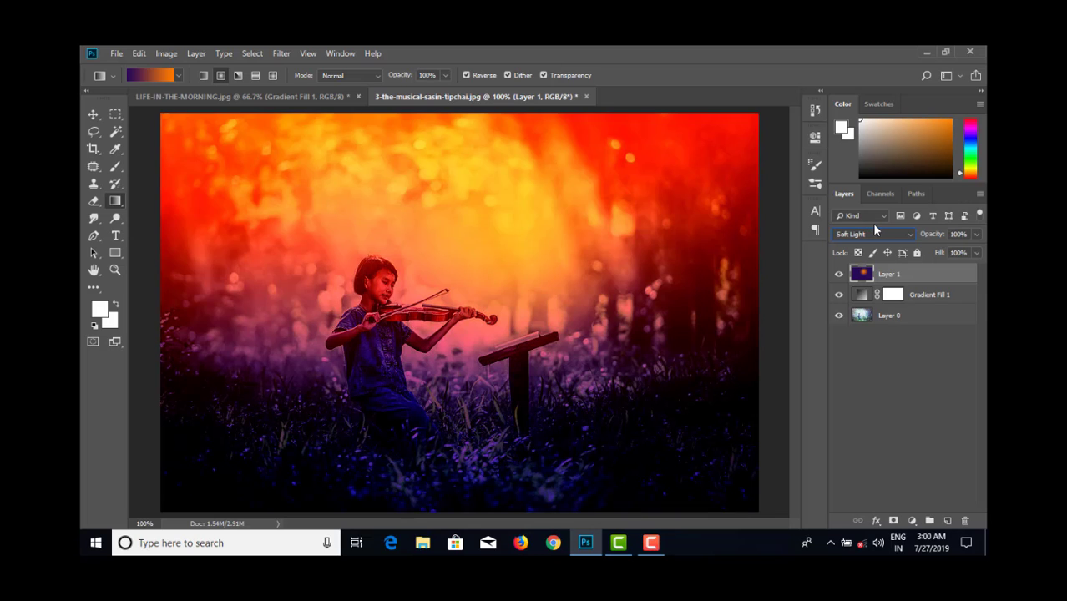
{"action": "key", "text": "Up"}
{"action": "key", "text": "Up"}
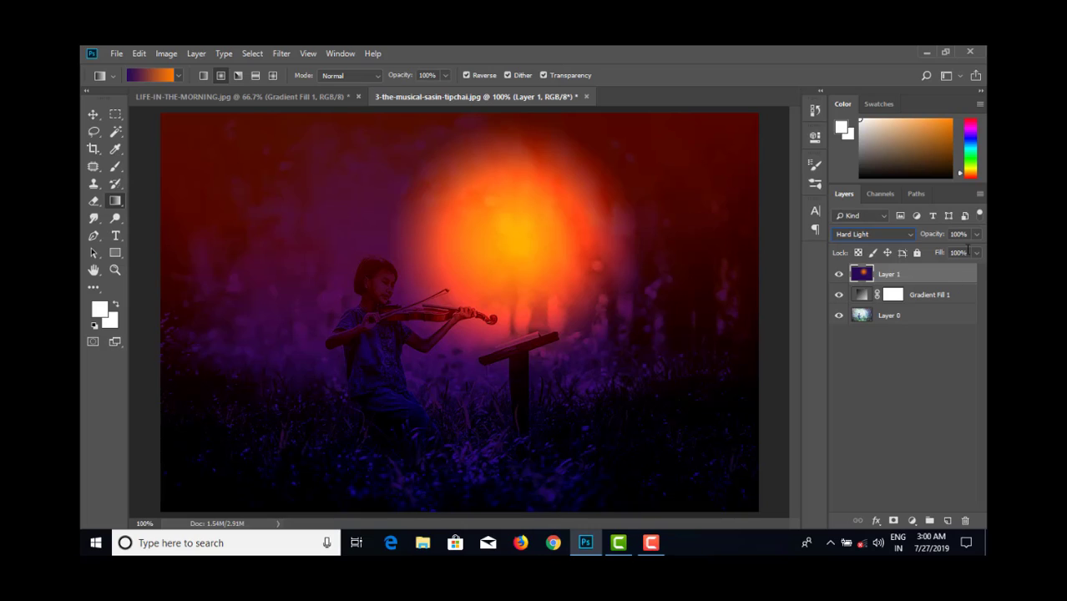
{"action": "key", "text": "Down"}
{"action": "key", "text": "Down"}
- Lower the Gradient Fill 1 layer's Fill to 25%
{"action": "left_click", "coordinate": [943, 296]}
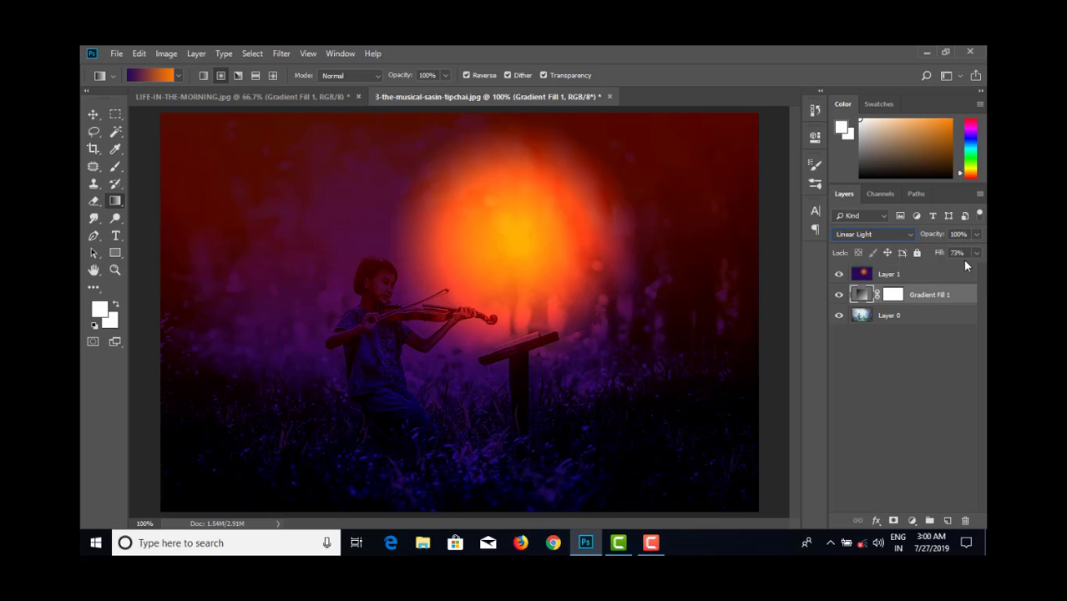
{"action": "left_click", "coordinate": [976, 253]}
{"action": "left_click_drag", "start_coordinate": [945, 271], "coordinate": [935, 274]}
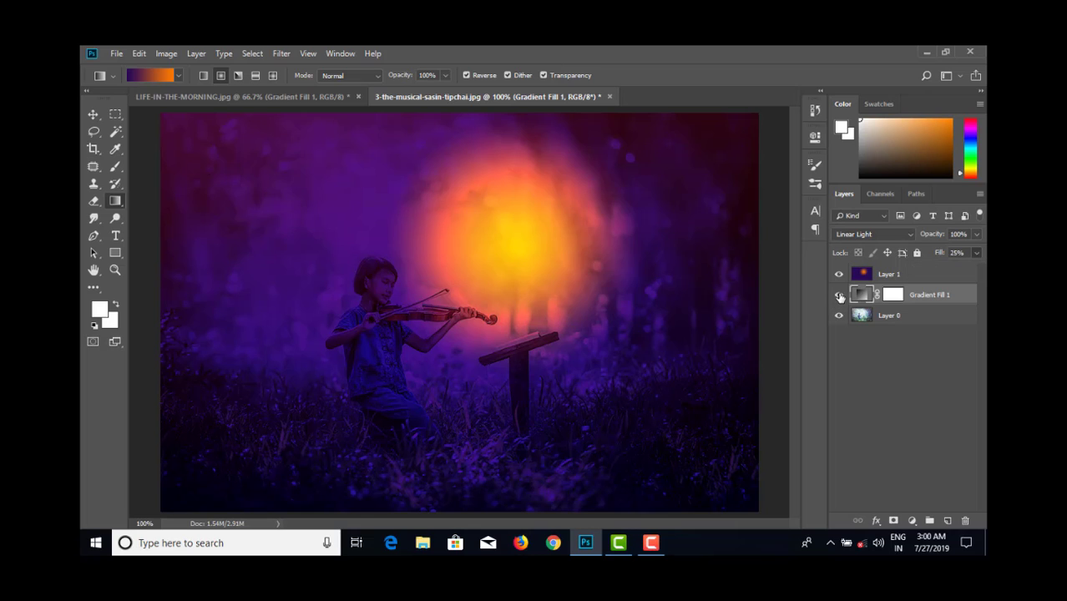
- Toggle Layer 1's visibility, then try lower opacities on the Gradient Fill 1 layer and return it to 100%
{"action": "mouse_move", "coordinate": [838, 275]}
{"action": "left_mouse_down"}
{"action": "mouse_move", "coordinate": [838, 296]}
{"action": "mouse_move", "coordinate": [839, 278]}
{"action": "left_mouse_up"}
{"action": "left_click", "coordinate": [976, 235]}
{"action": "left_click_drag", "start_coordinate": [928, 251], "coordinate": [977, 250]}
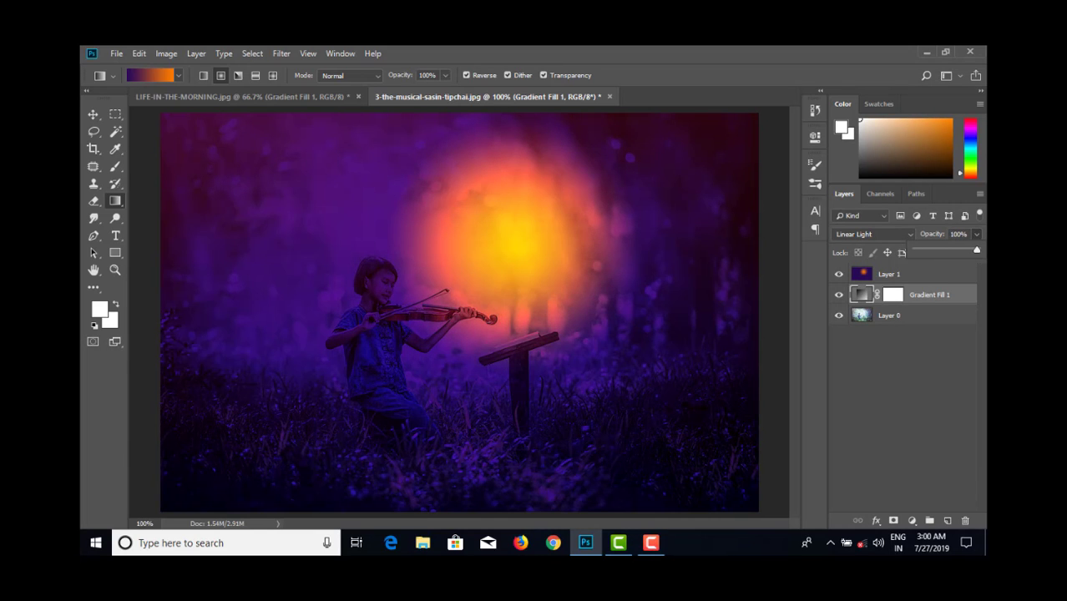
- Raise the Gradient Fill 1 layer's Fill to 100% and try different opacities, ending at 100%
{"action": "left_click", "coordinate": [938, 262]}
{"action": "left_click", "coordinate": [975, 253]}
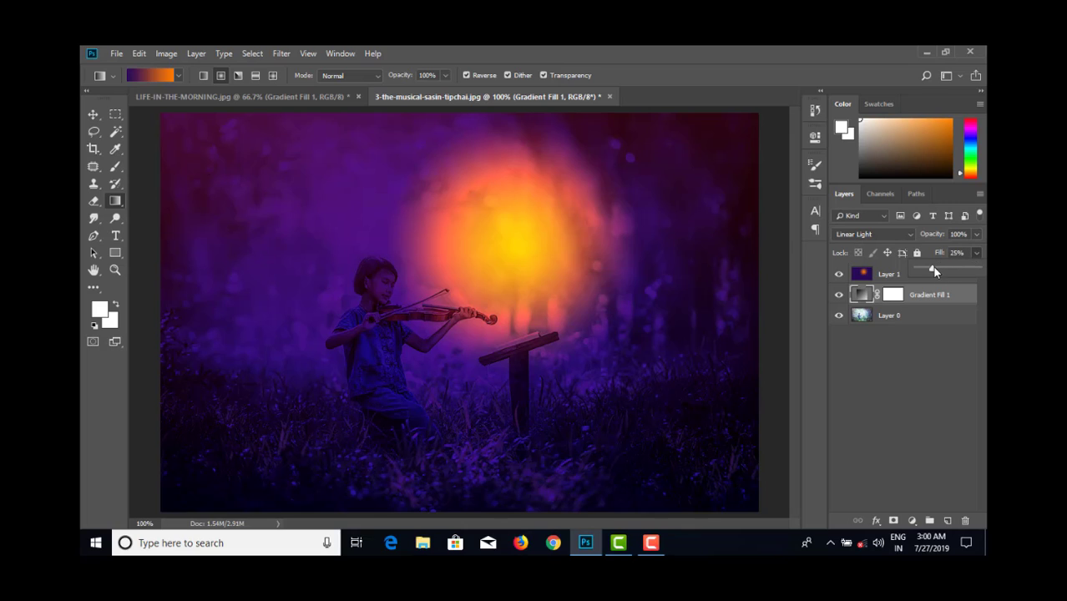
{"action": "left_click_drag", "start_coordinate": [932, 267], "coordinate": [979, 268]}
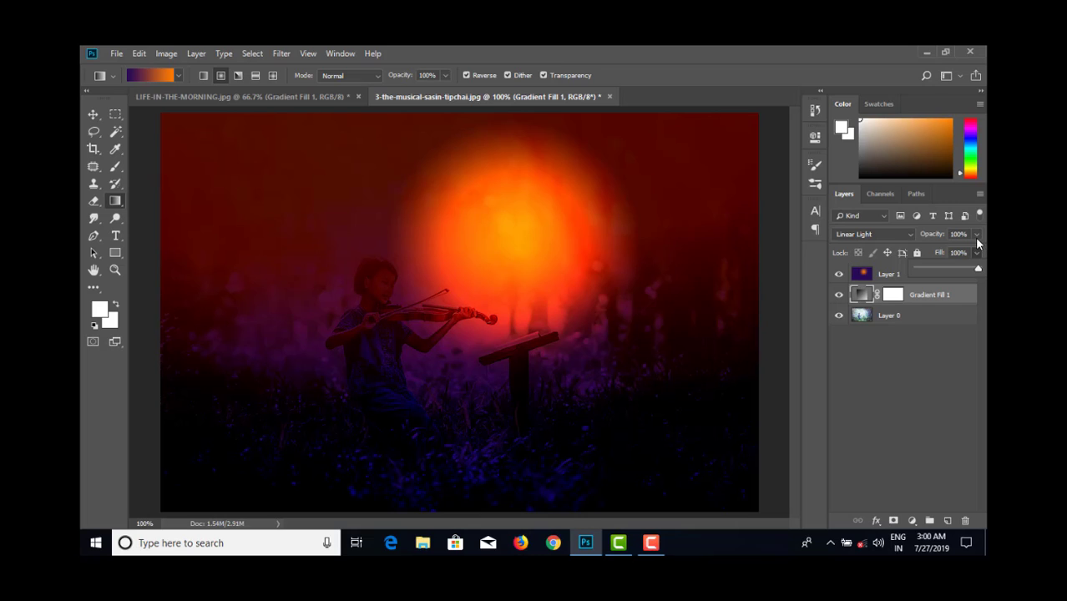
{"action": "left_click", "coordinate": [976, 236]}
{"action": "left_click_drag", "start_coordinate": [937, 252], "coordinate": [973, 258]}
- Try lower Fill values on Layer 1 and bring its Fill back to 100%
{"action": "left_click", "coordinate": [961, 274]}
{"action": "left_click", "coordinate": [961, 274]}
{"action": "left_click", "coordinate": [976, 253]}
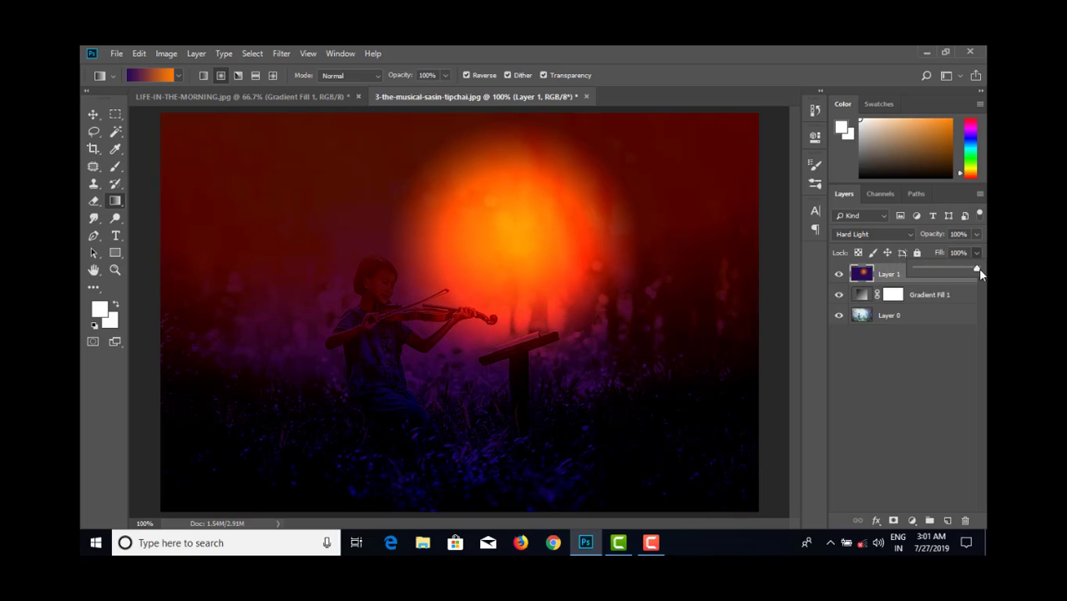
{"action": "mouse_move", "coordinate": [977, 268]}
{"action": "left_mouse_down"}
{"action": "mouse_move", "coordinate": [938, 264]}
{"action": "mouse_move", "coordinate": [978, 267]}
{"action": "mouse_move", "coordinate": [944, 271]}
{"action": "mouse_move", "coordinate": [968, 273]}
{"action": "left_mouse_up"}
- Set the Gradient Fill 1 layer's Fill to 36% and reselect Layer 1
{"action": "left_click", "coordinate": [949, 295]}
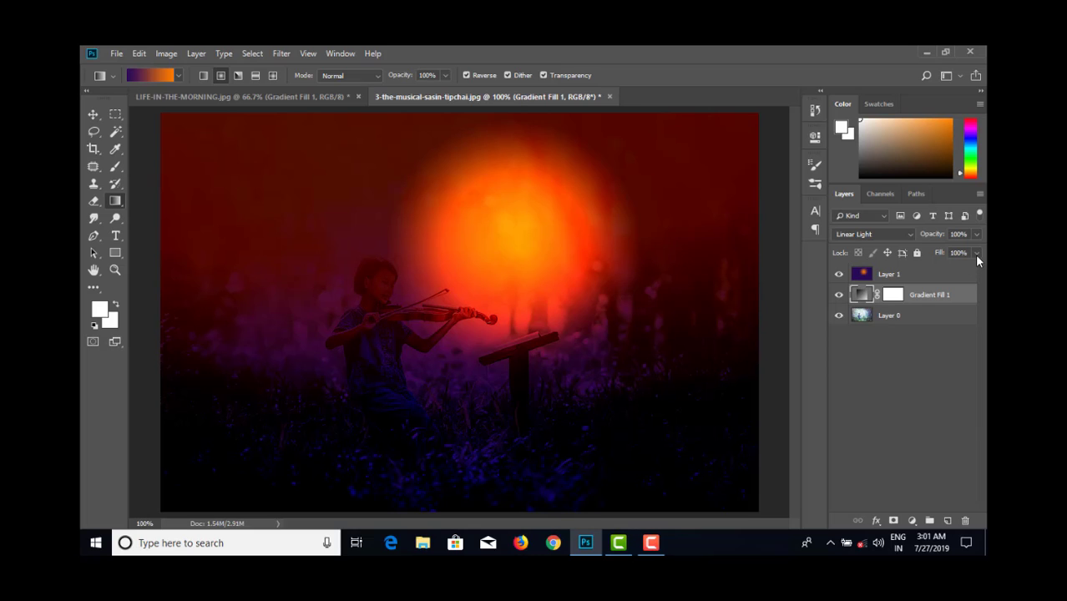
{"action": "left_click", "coordinate": [976, 253]}
{"action": "left_click_drag", "start_coordinate": [964, 271], "coordinate": [939, 272]}
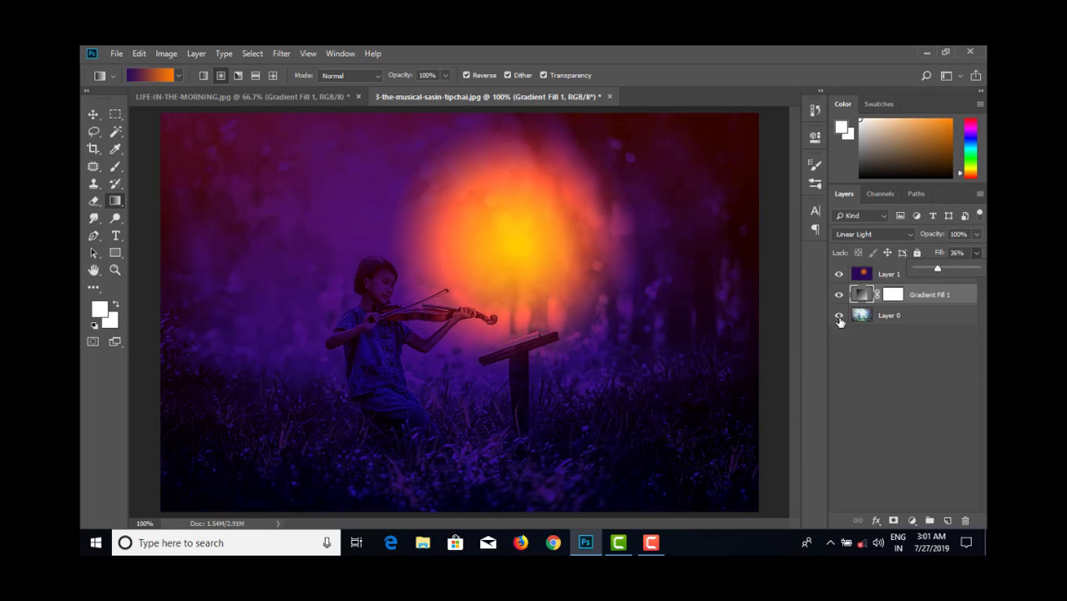
{"action": "left_click", "coordinate": [890, 276]}
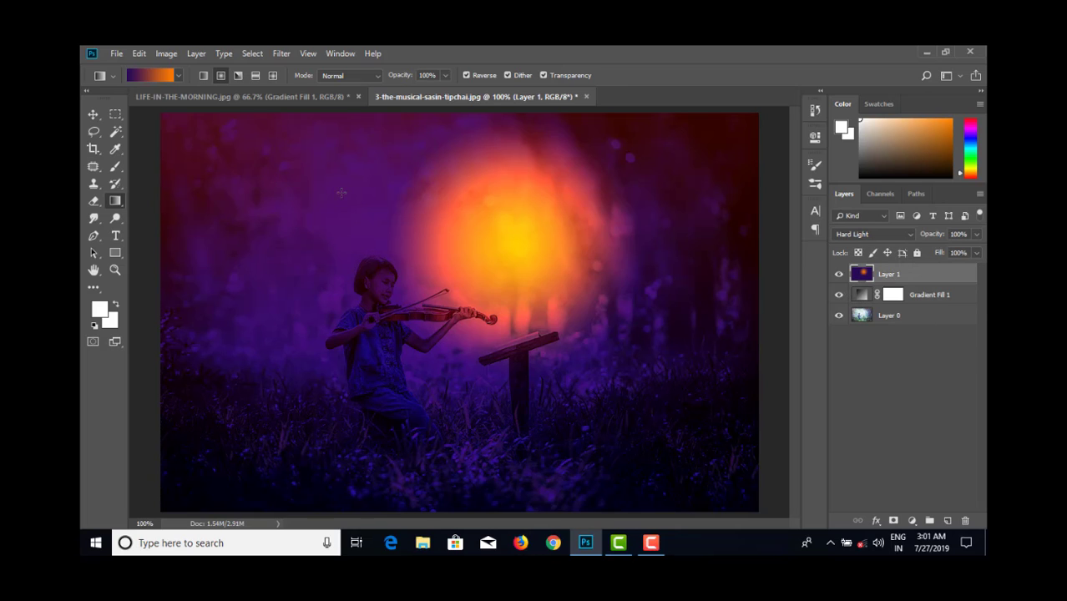
- Open the qw image from the photoshop class 23 folder
{"action": "left_click", "coordinate": [116, 53]}
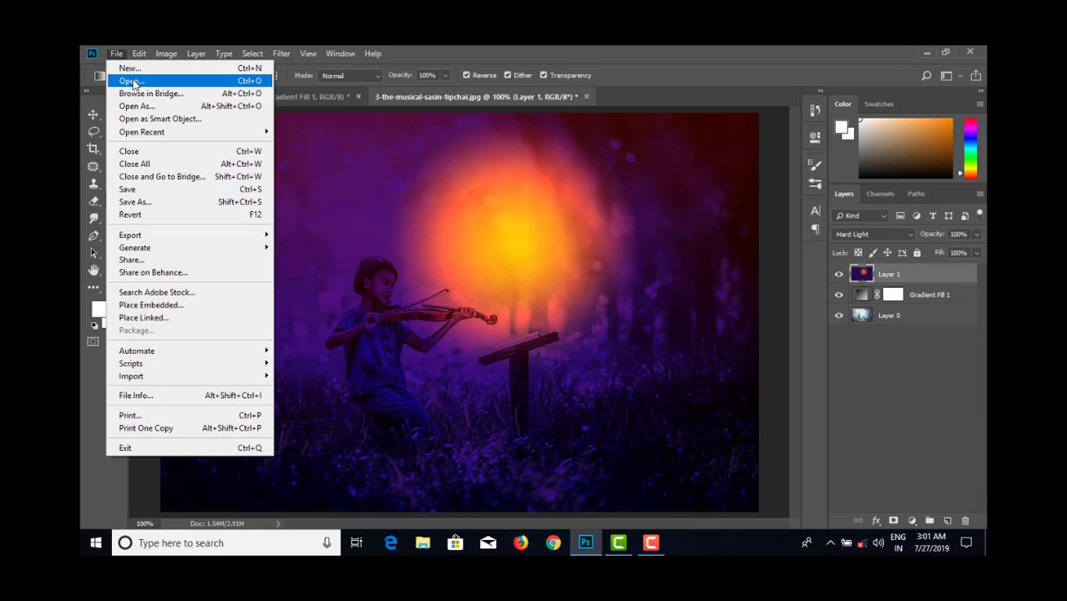
{"action": "left_click", "coordinate": [132, 81]}
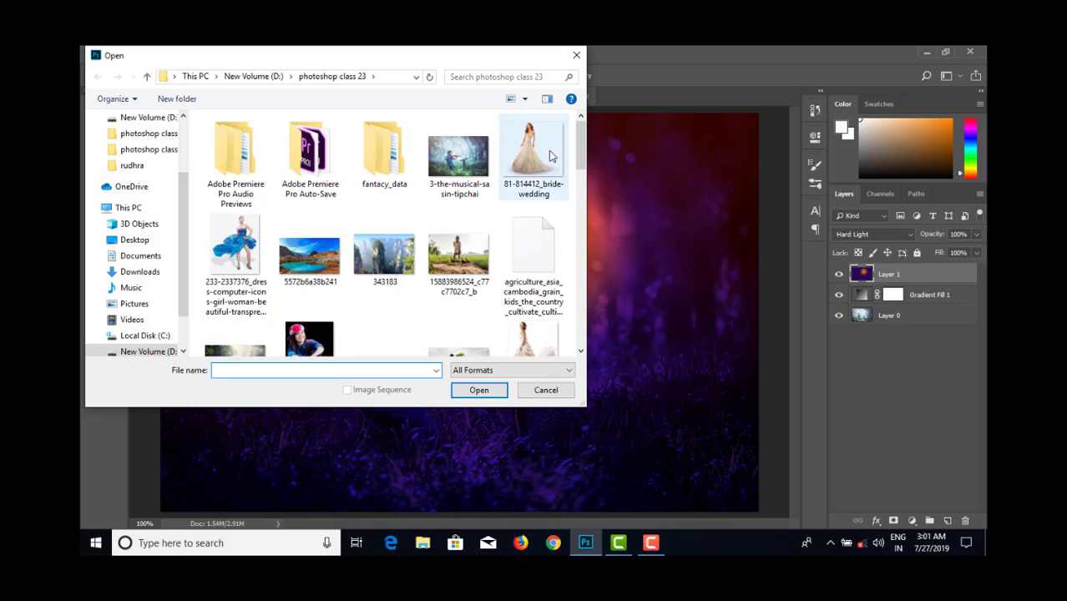
{"action": "left_click_drag", "start_coordinate": [577, 144], "coordinate": [570, 184]}
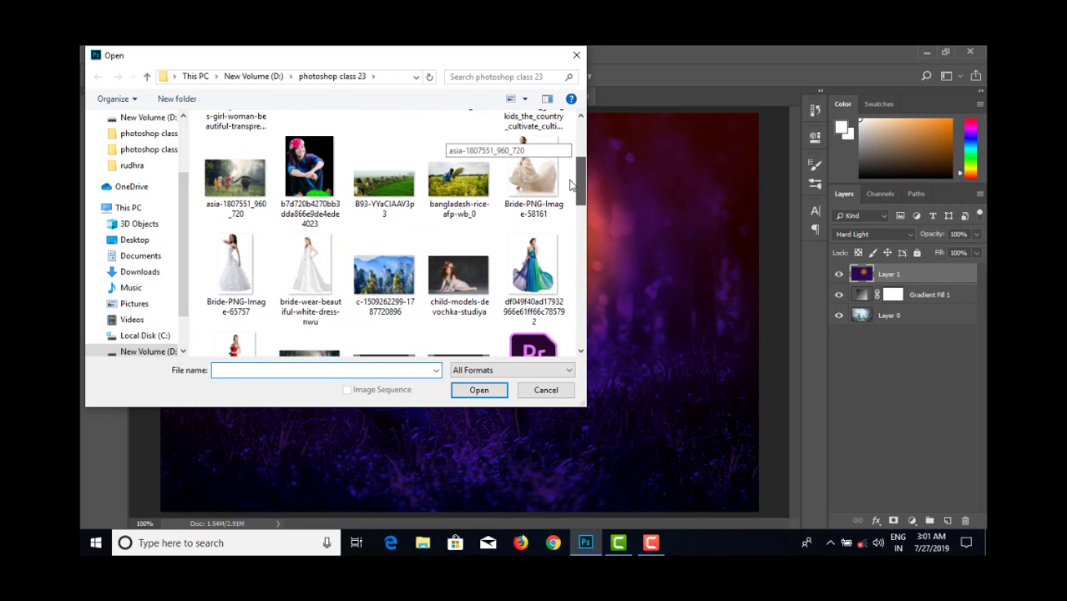
{"action": "scroll", "coordinate": [571, 188], "scroll_direction": "down", "scroll_amount": 1}
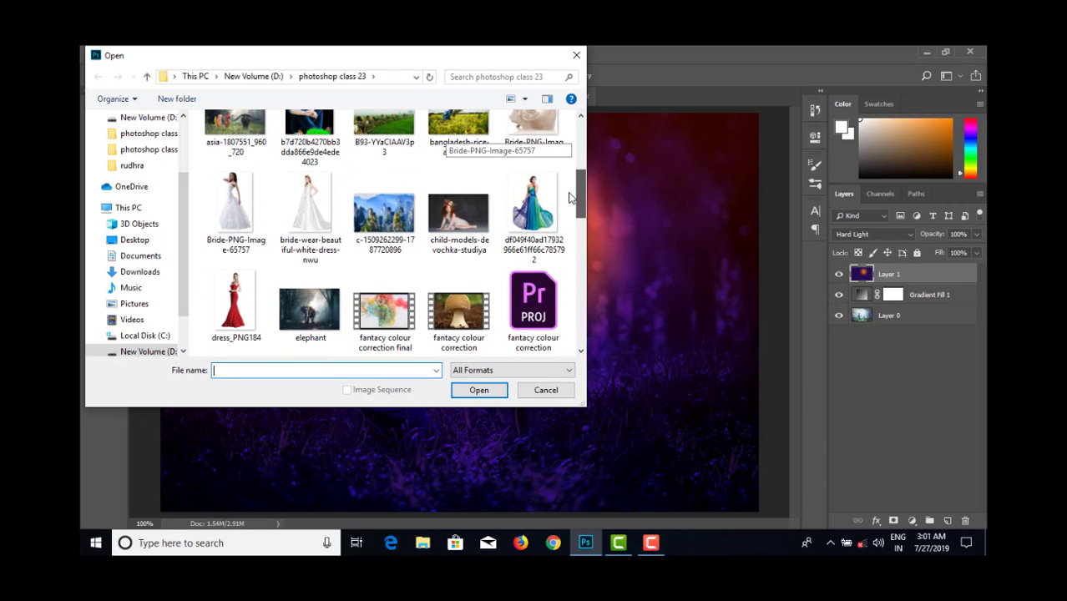
{"action": "scroll", "coordinate": [567, 207], "scroll_direction": "down", "scroll_amount": 1}
{"action": "scroll", "coordinate": [565, 225], "scroll_direction": "down", "scroll_amount": 1}
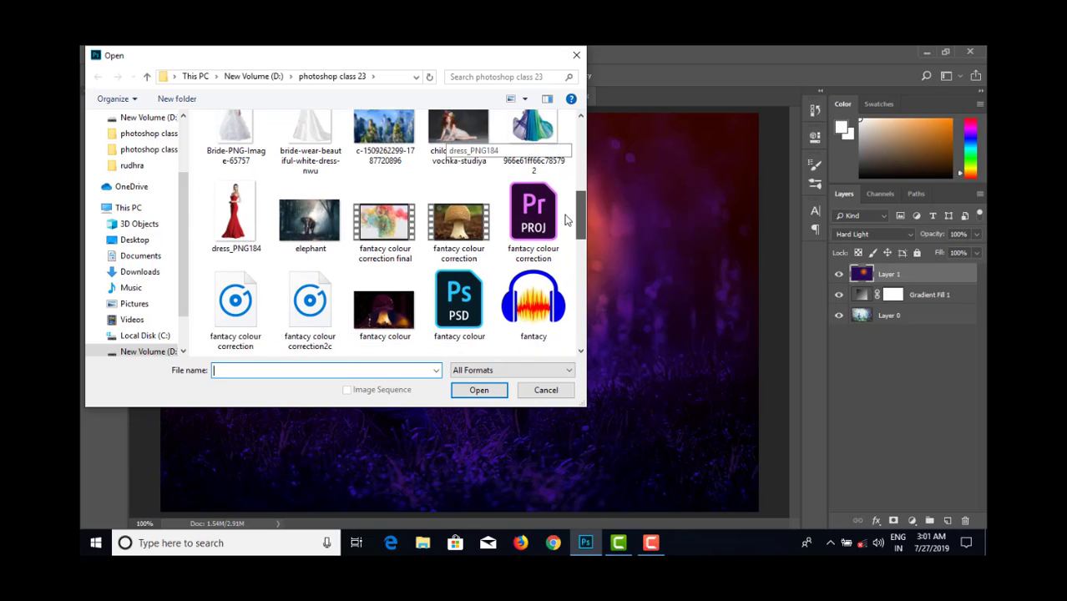
{"action": "scroll", "coordinate": [565, 232], "scroll_direction": "down", "scroll_amount": 2}
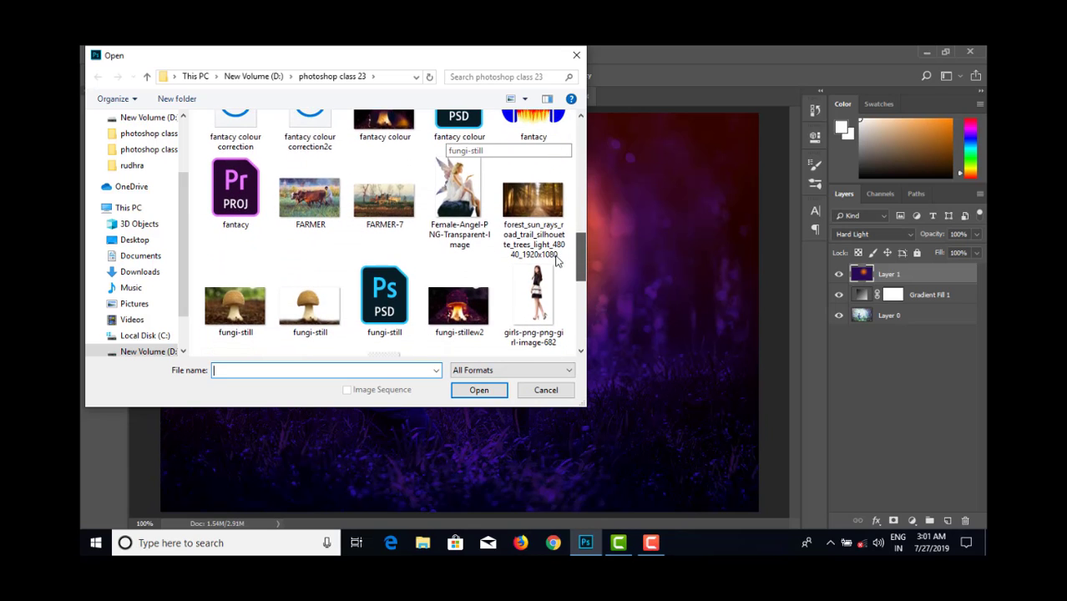
{"action": "scroll", "coordinate": [555, 265], "scroll_direction": "down", "scroll_amount": 2}
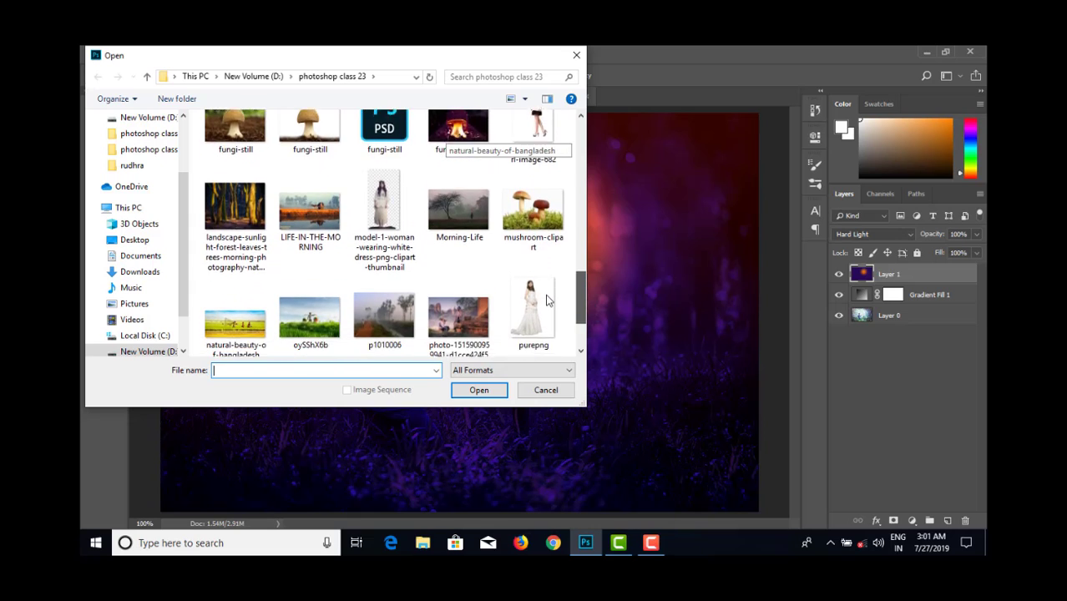
{"action": "scroll", "coordinate": [545, 306], "scroll_direction": "down", "scroll_amount": 1}
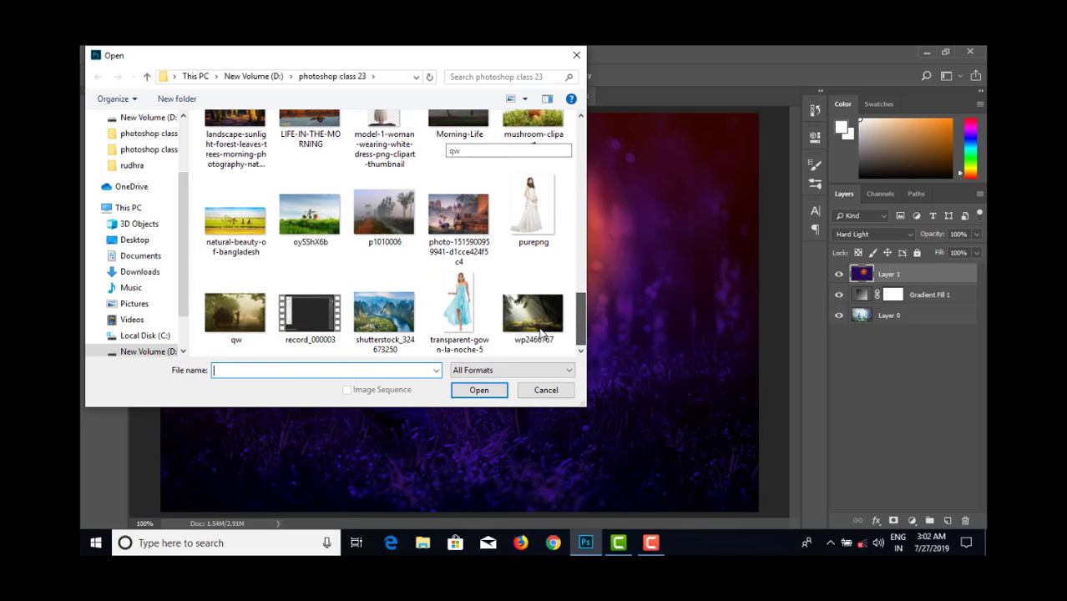
{"action": "left_click", "coordinate": [250, 314]}
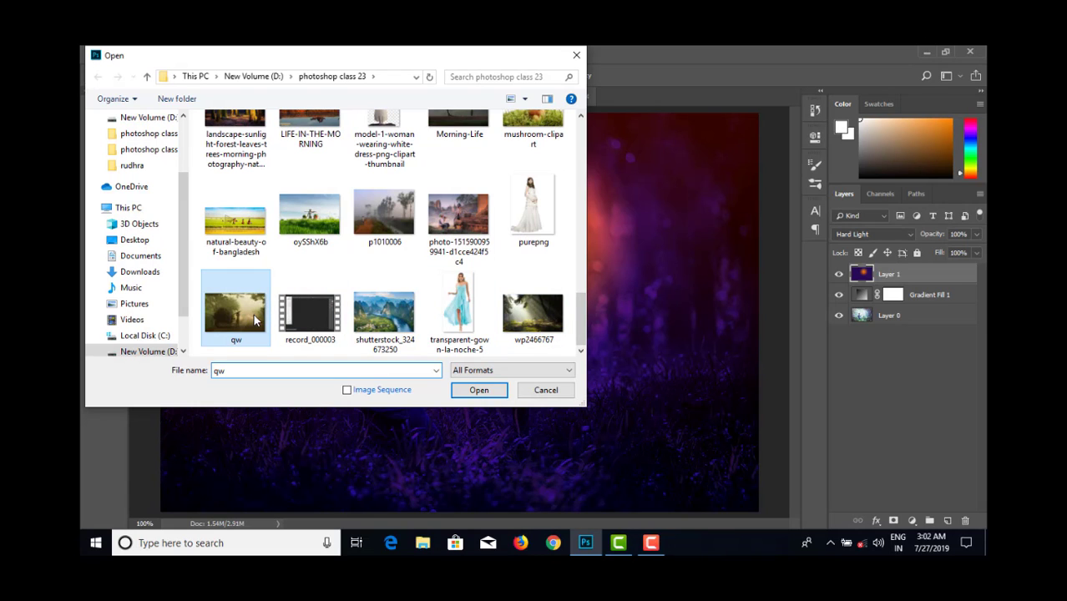
{"action": "left_click", "coordinate": [473, 389]}
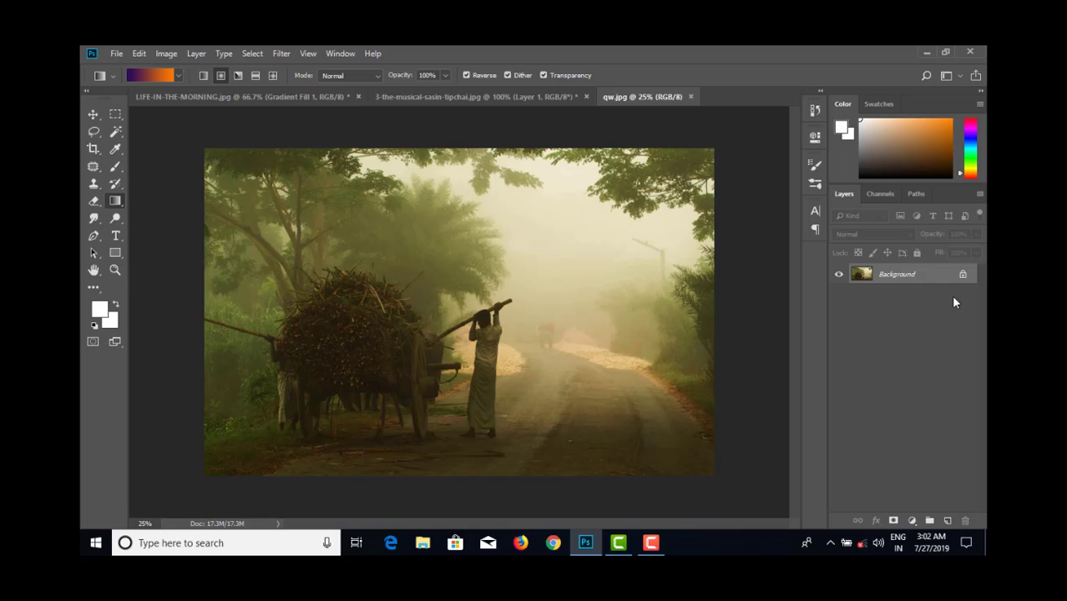
- Convert the Background into the normal layer Layer 0 and add a linear violet-orange gradient fill layer above it at 90°
{"action": "double_click", "coordinate": [943, 279]}
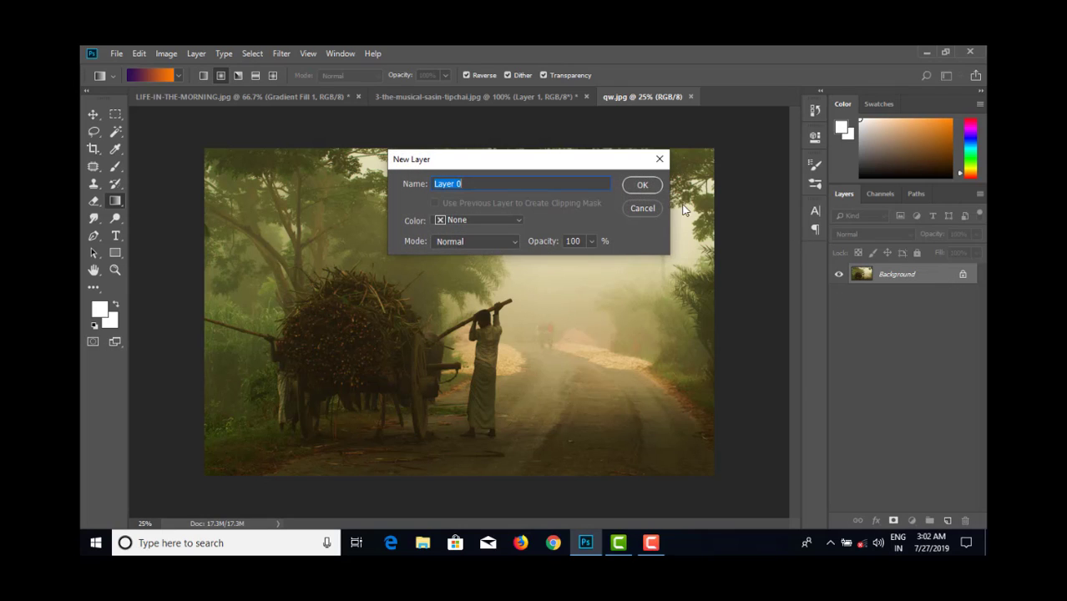
{"action": "left_click", "coordinate": [642, 185]}
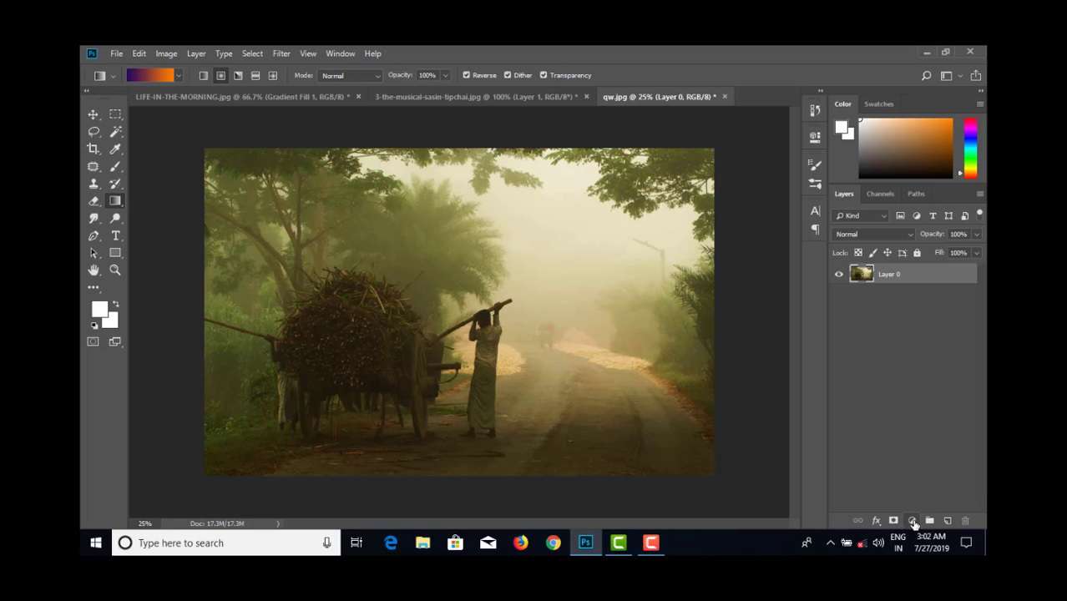
{"action": "left_click", "coordinate": [911, 521]}
{"action": "left_click", "coordinate": [909, 298]}
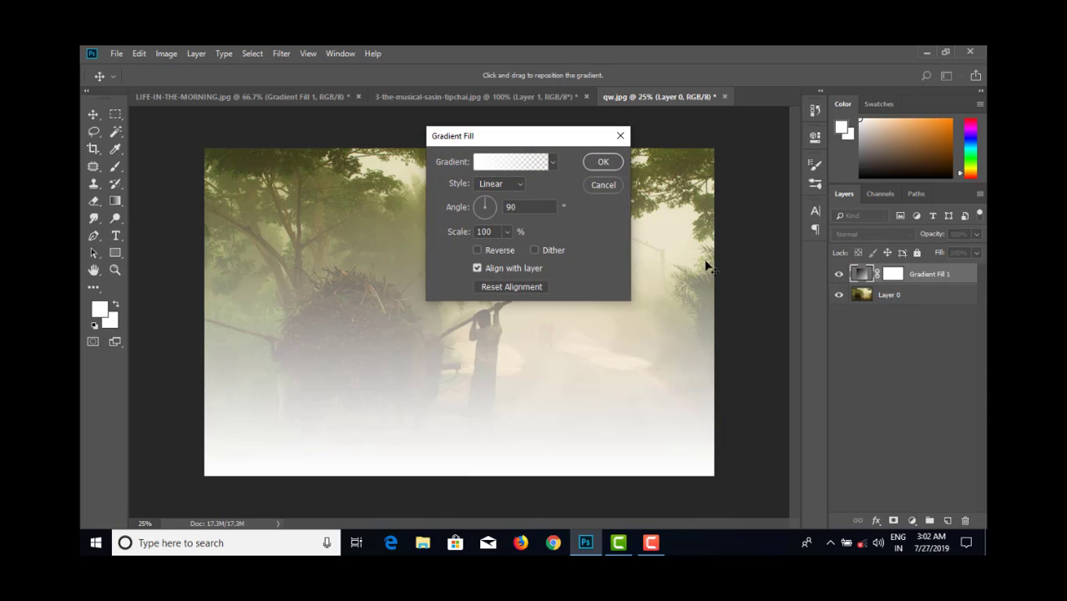
{"action": "left_click", "coordinate": [553, 162]}
{"action": "left_click", "coordinate": [530, 192]}
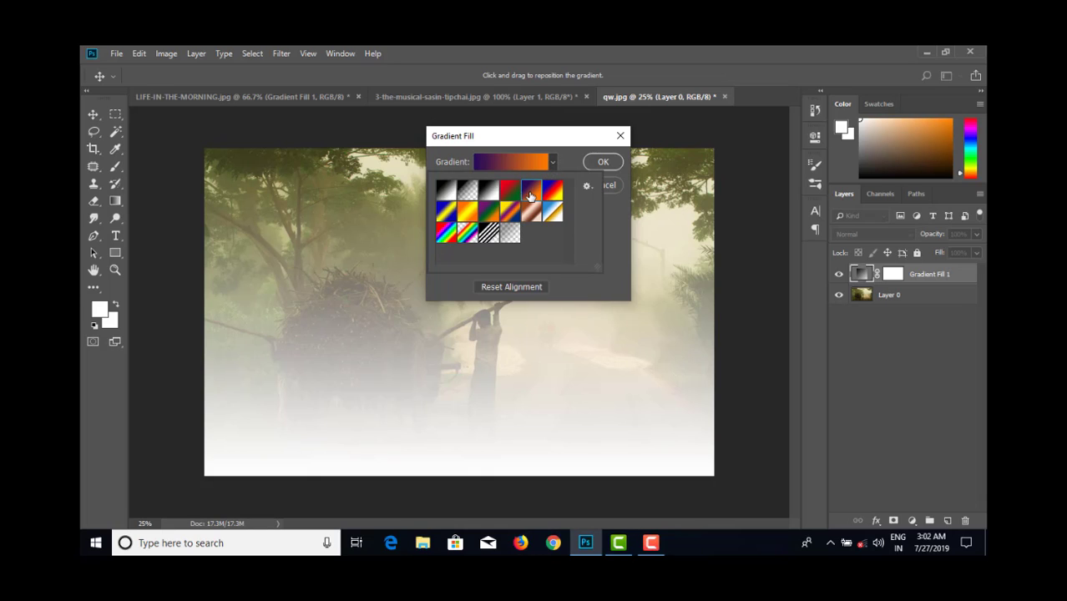
{"action": "left_click", "coordinate": [609, 164]}
{"action": "left_click", "coordinate": [605, 162]}
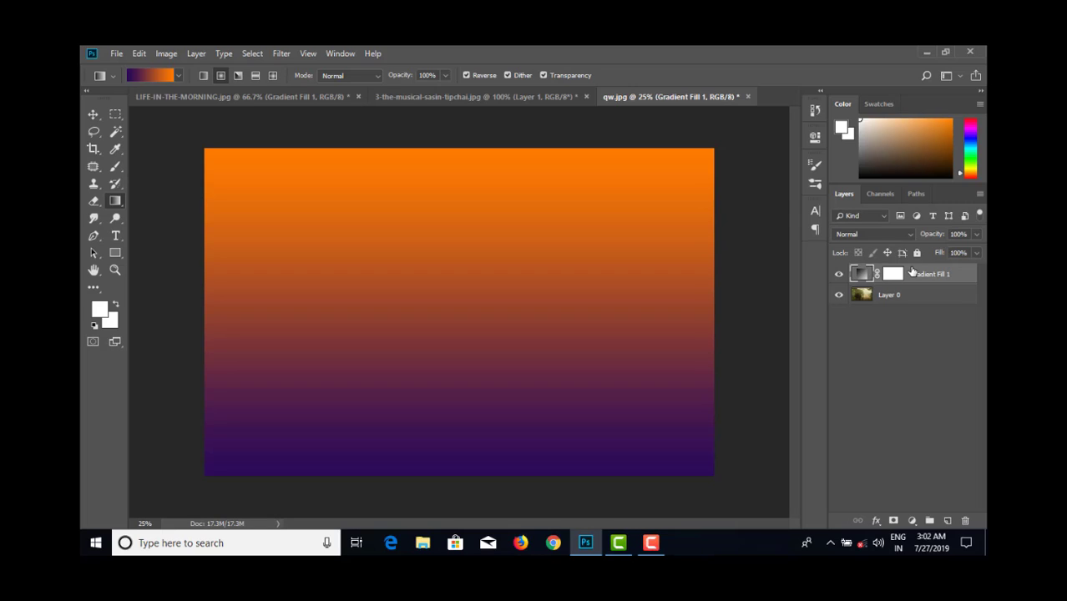
- Try lower Fill values on the new gradient fill layer and return it to 100%
{"action": "left_click", "coordinate": [977, 254]}
{"action": "left_click_drag", "start_coordinate": [952, 268], "coordinate": [978, 267]}
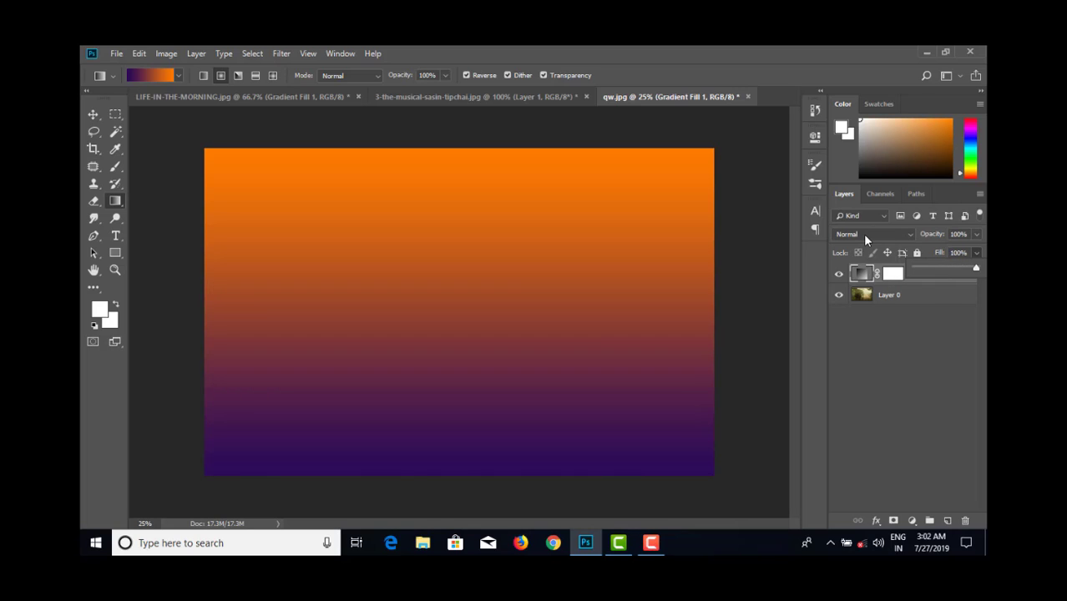
- Compare Hard Light, Vivid Light, Linear Light and Pin Light on the cart photo's gradient fill layer and settle on Linear Light
{"action": "left_click", "coordinate": [865, 234]}
{"action": "left_click", "coordinate": [864, 229]}
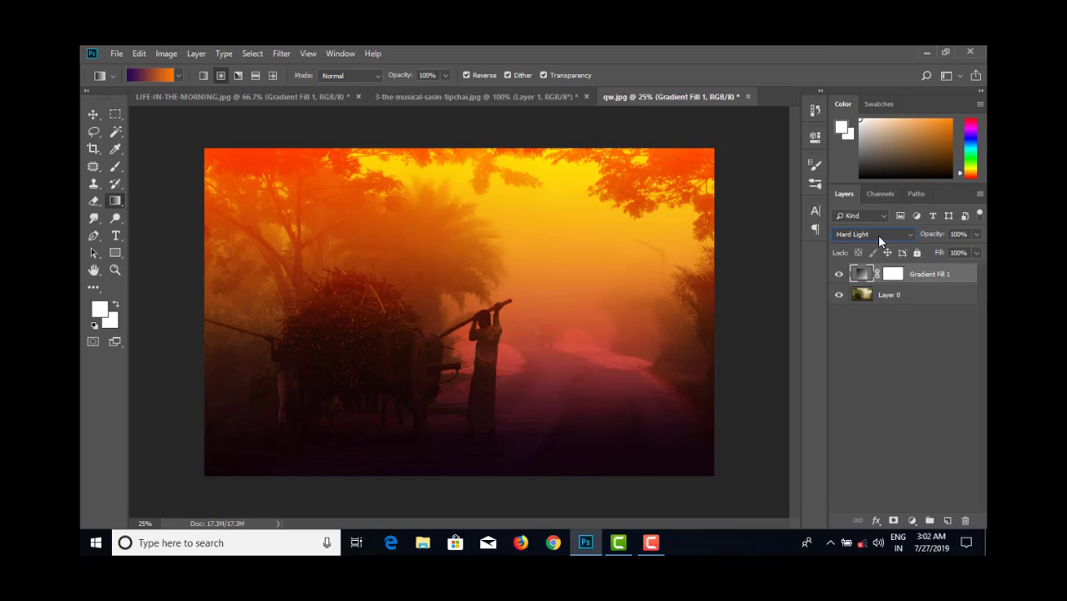
{"action": "scroll", "coordinate": [879, 240], "scroll_direction": "down", "scroll_amount": 1}
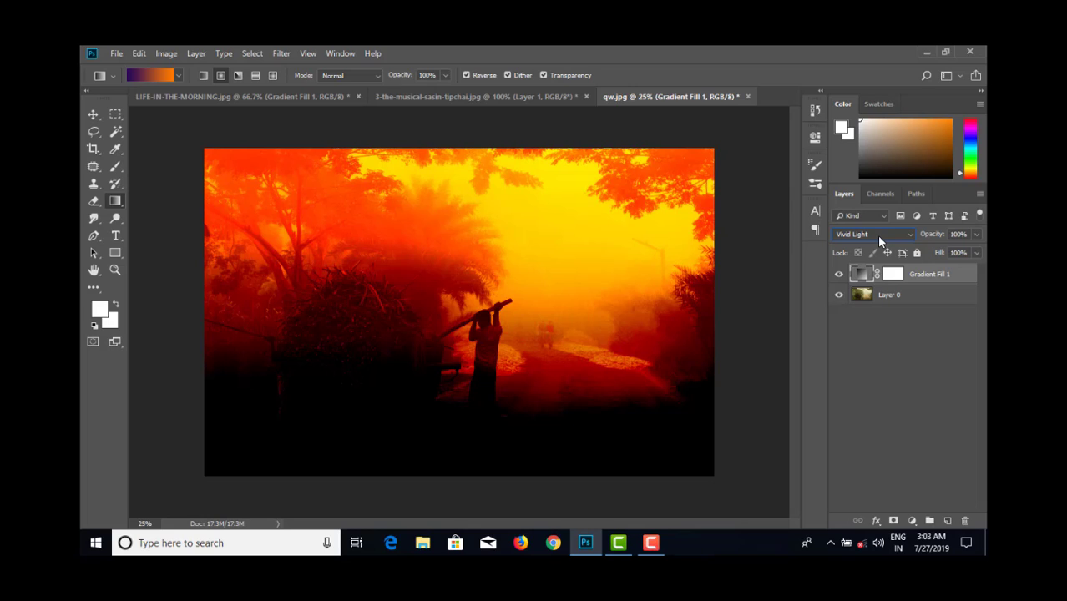
{"action": "scroll", "coordinate": [879, 239], "scroll_direction": "down", "scroll_amount": 1}
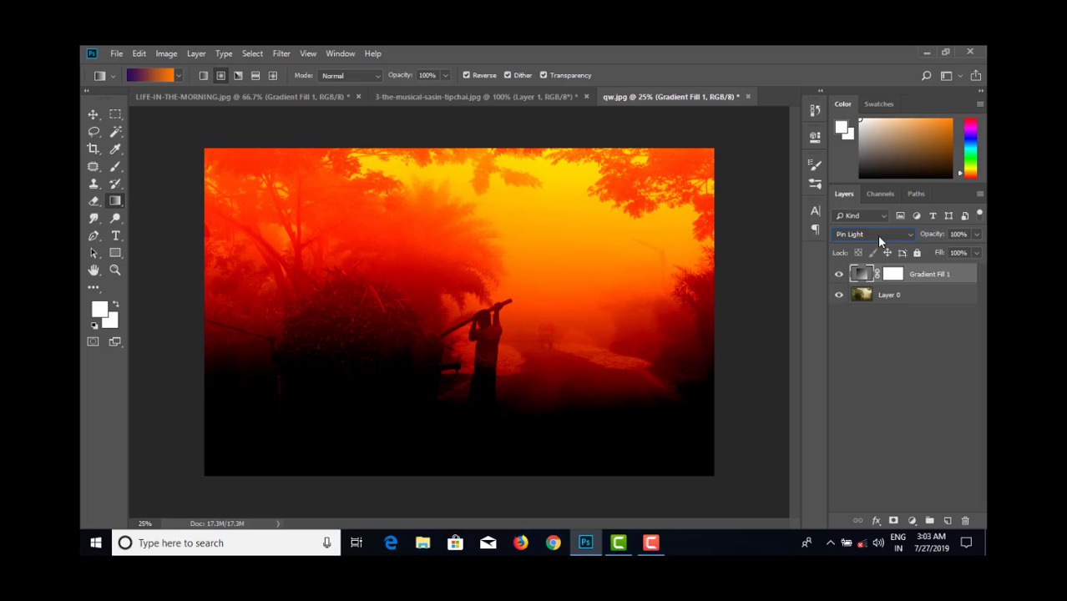
{"action": "scroll", "coordinate": [878, 240], "scroll_direction": "down", "scroll_amount": 1}
{"action": "scroll", "coordinate": [879, 239], "scroll_direction": "up", "scroll_amount": 2}
{"action": "scroll", "coordinate": [879, 239], "scroll_direction": "down", "scroll_amount": 1}
{"action": "scroll", "coordinate": [877, 239], "scroll_direction": "down", "scroll_amount": 1}
{"action": "scroll", "coordinate": [877, 239], "scroll_direction": "up", "scroll_amount": 2}
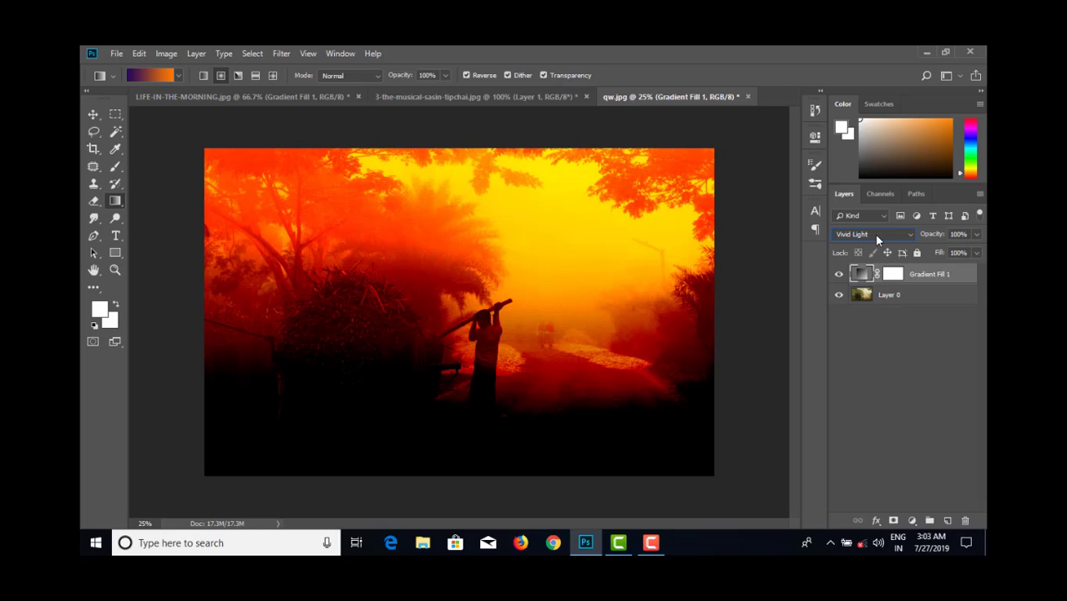
{"action": "scroll", "coordinate": [874, 234], "scroll_direction": "down", "scroll_amount": 1}
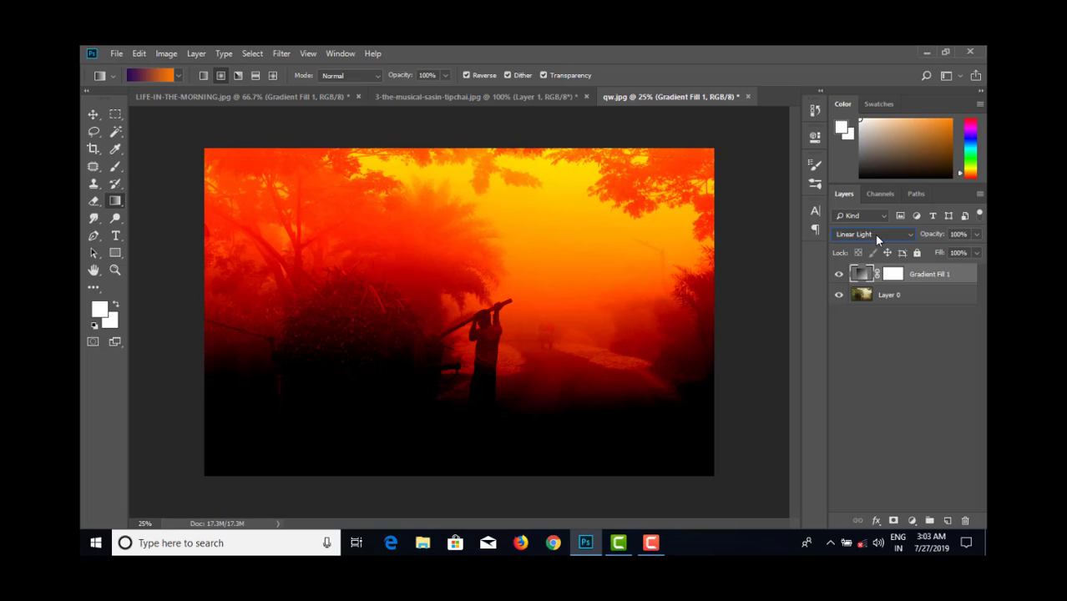
{"action": "scroll", "coordinate": [874, 234], "scroll_direction": "up", "scroll_amount": 1}
{"action": "scroll", "coordinate": [873, 233], "scroll_direction": "down", "scroll_amount": 1}
{"action": "scroll", "coordinate": [873, 234], "scroll_direction": "up", "scroll_amount": 1}
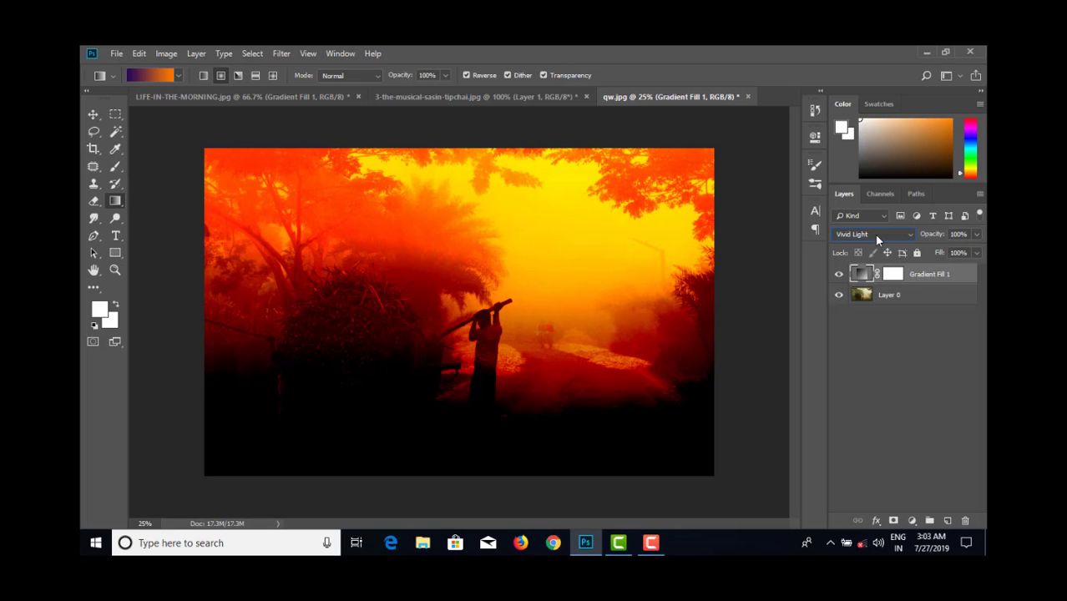
{"action": "scroll", "coordinate": [874, 233], "scroll_direction": "down", "scroll_amount": 1}
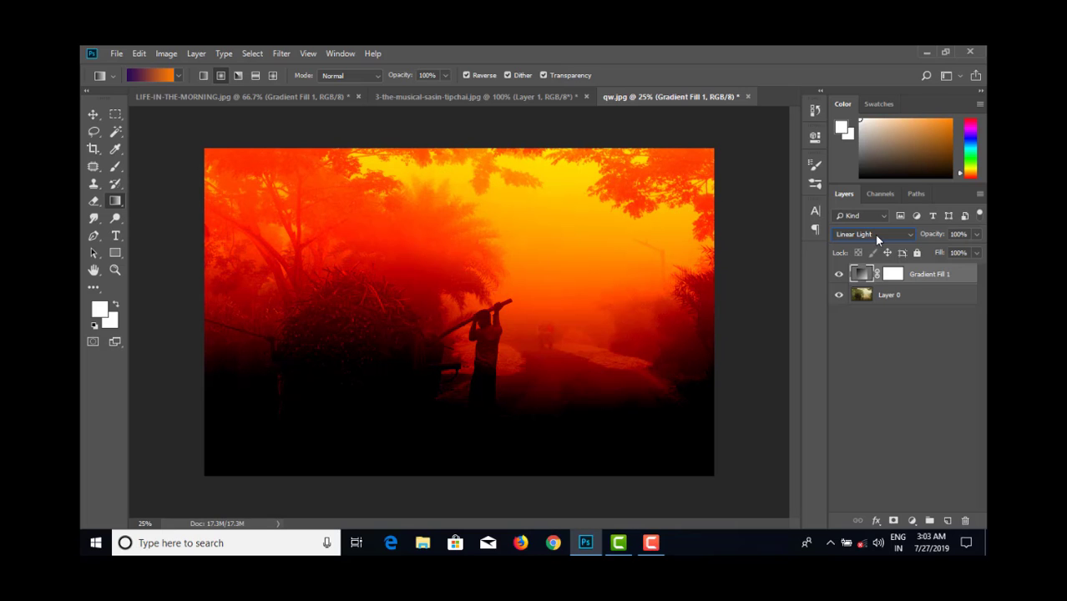
- Lower the Fill of the cart photo's gradient fill layer to 63%
{"action": "left_click", "coordinate": [976, 253]}
{"action": "left_click_drag", "start_coordinate": [957, 272], "coordinate": [953, 269]}
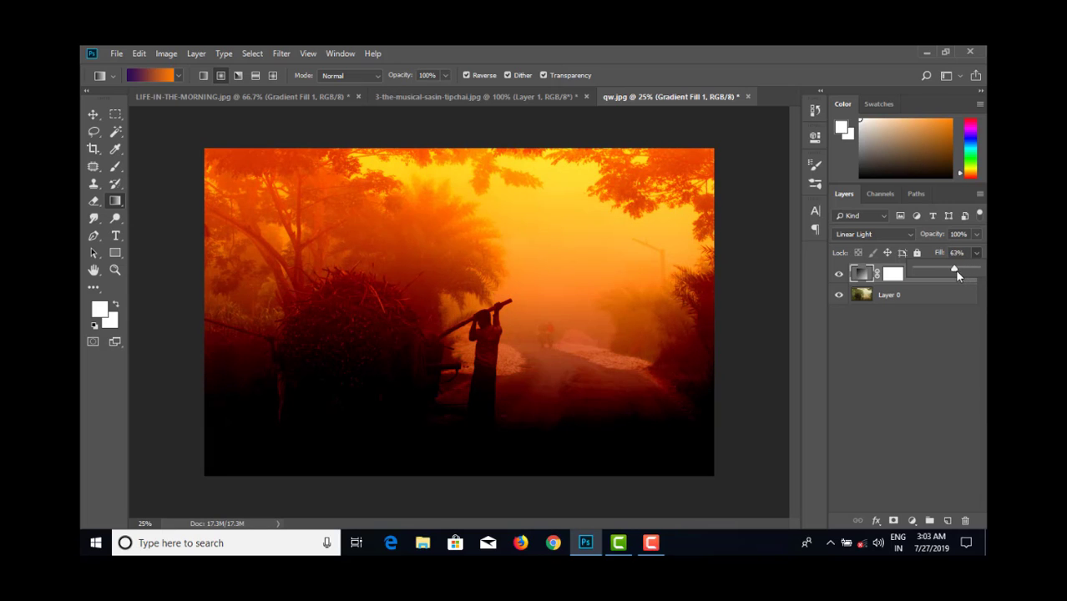
- Adjust the Fill of the cart photo's gradient fill layer to 67% and deselect all layers
{"action": "left_click_drag", "start_coordinate": [974, 274], "coordinate": [959, 273]}
{"action": "left_click", "coordinate": [943, 333]}
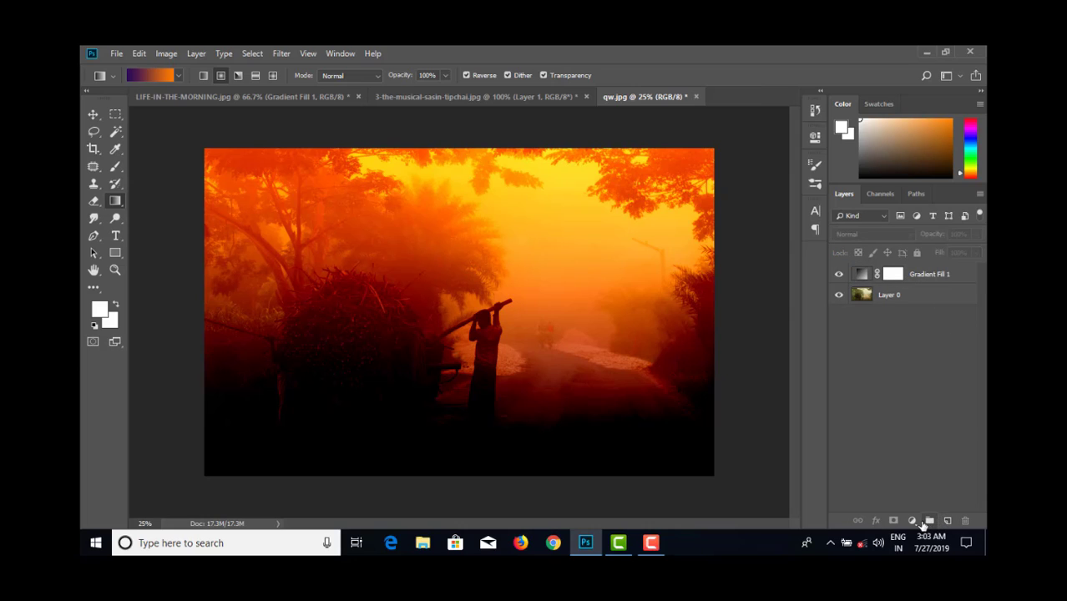
- Add a new layer in Hard Light mode with a radial orange-to-violet gradient sun in the sky above the road
{"action": "left_click", "coordinate": [947, 522]}
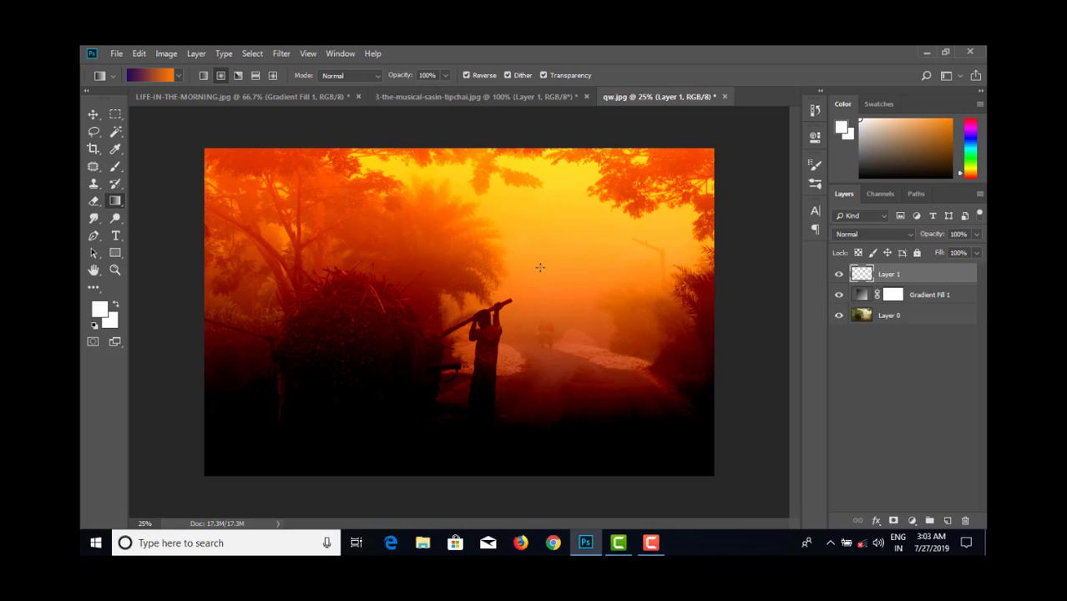
{"action": "left_click_drag", "start_coordinate": [548, 262], "coordinate": [636, 224]}
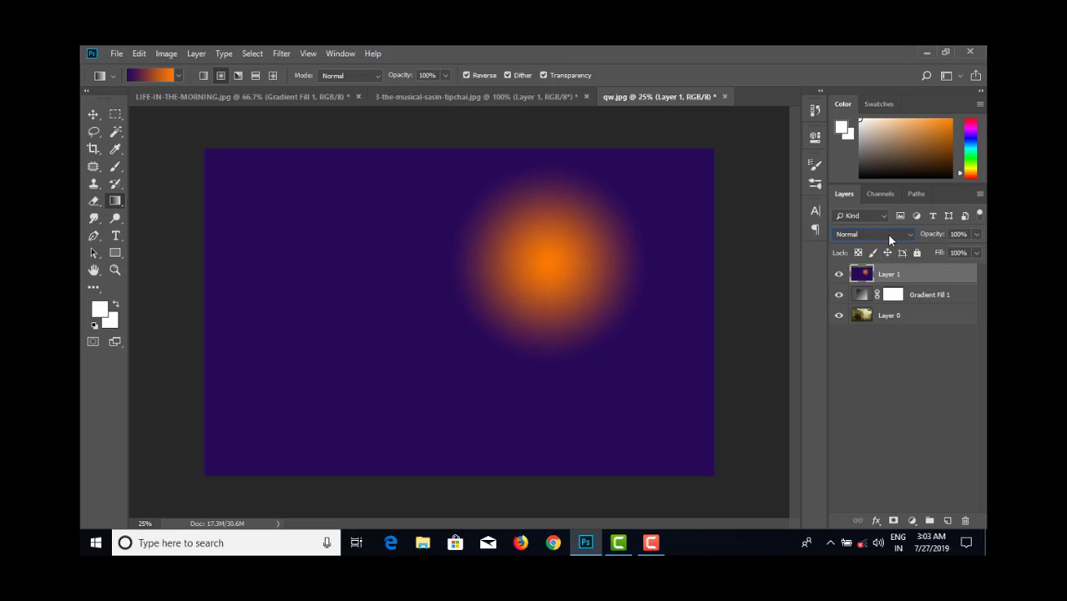
{"action": "left_click", "coordinate": [886, 234]}
{"action": "left_click", "coordinate": [881, 221]}
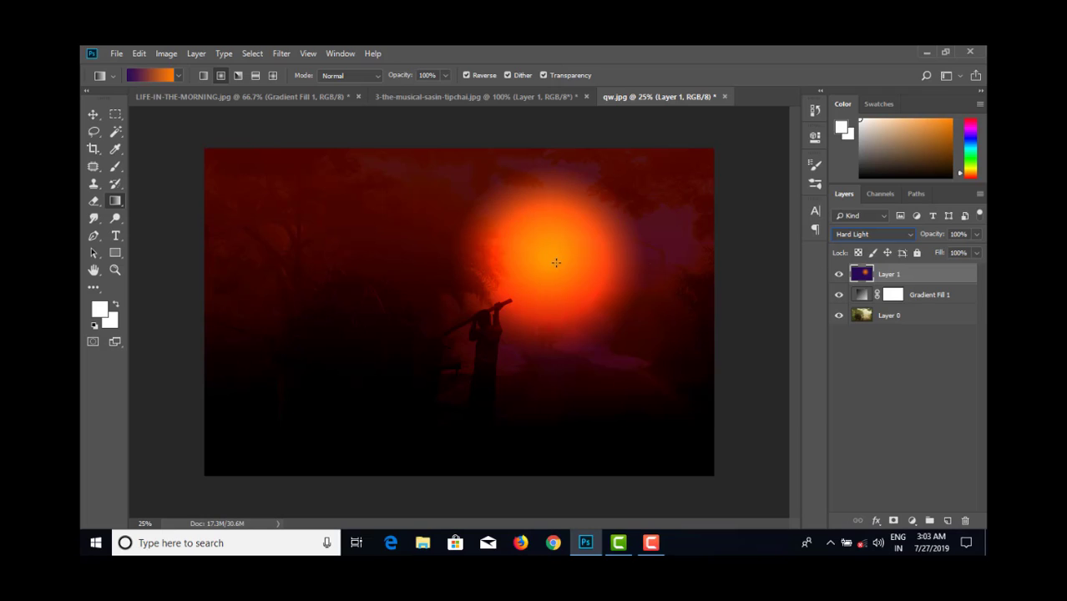
{"action": "left_click_drag", "start_coordinate": [557, 260], "coordinate": [634, 207]}
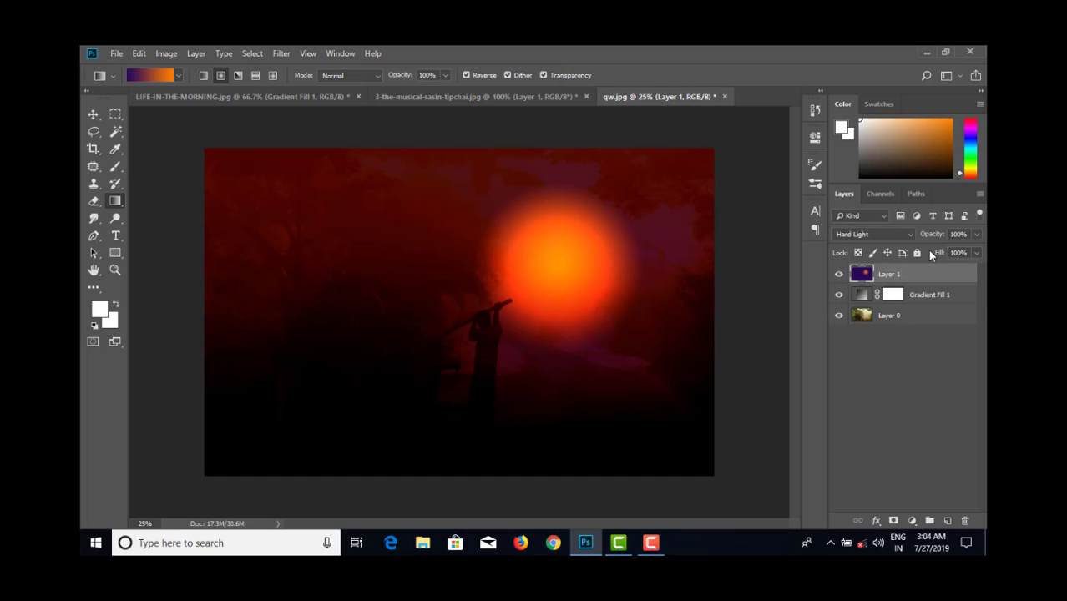
- Try Vivid Light, Linear Light and Pin Light as blend modes for the sun gradient on Layer 1
{"action": "left_click", "coordinate": [871, 234]}
{"action": "left_click", "coordinate": [860, 230]}
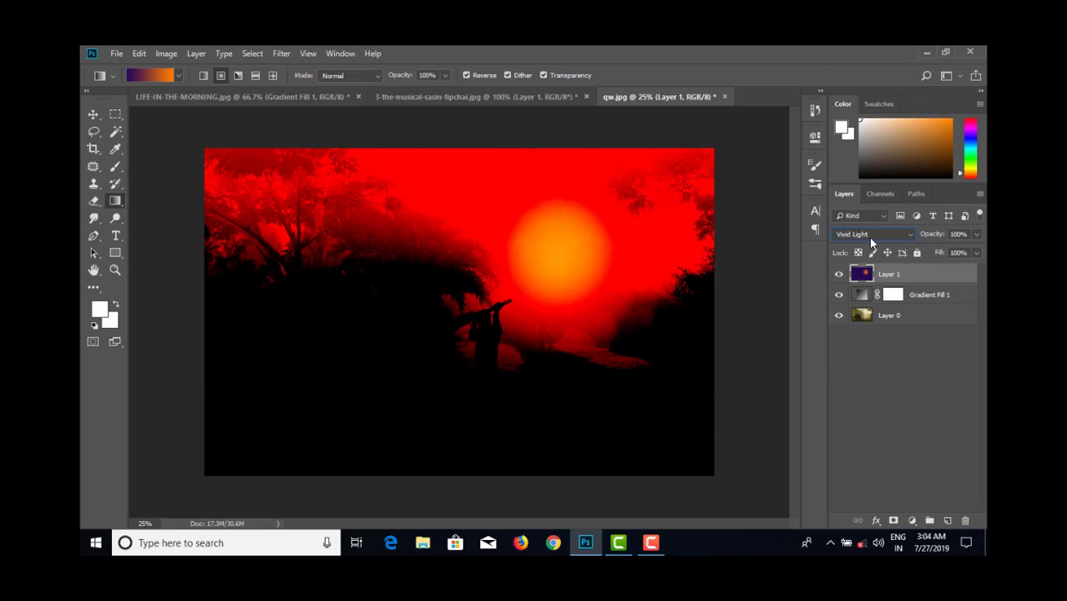
{"action": "left_click", "coordinate": [868, 237]}
{"action": "left_click", "coordinate": [863, 241]}
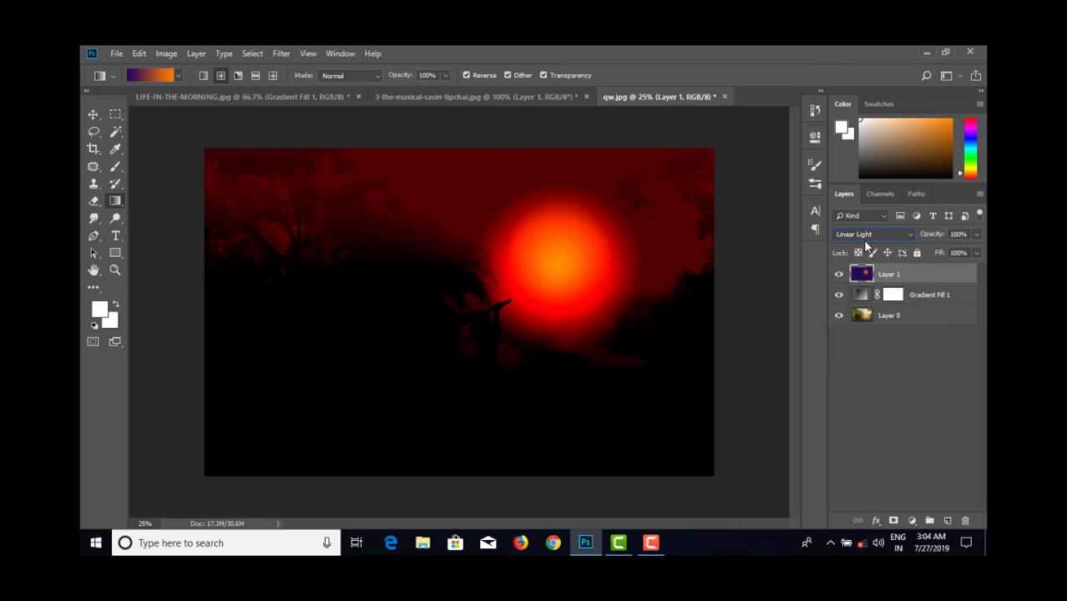
{"action": "left_click", "coordinate": [866, 241]}
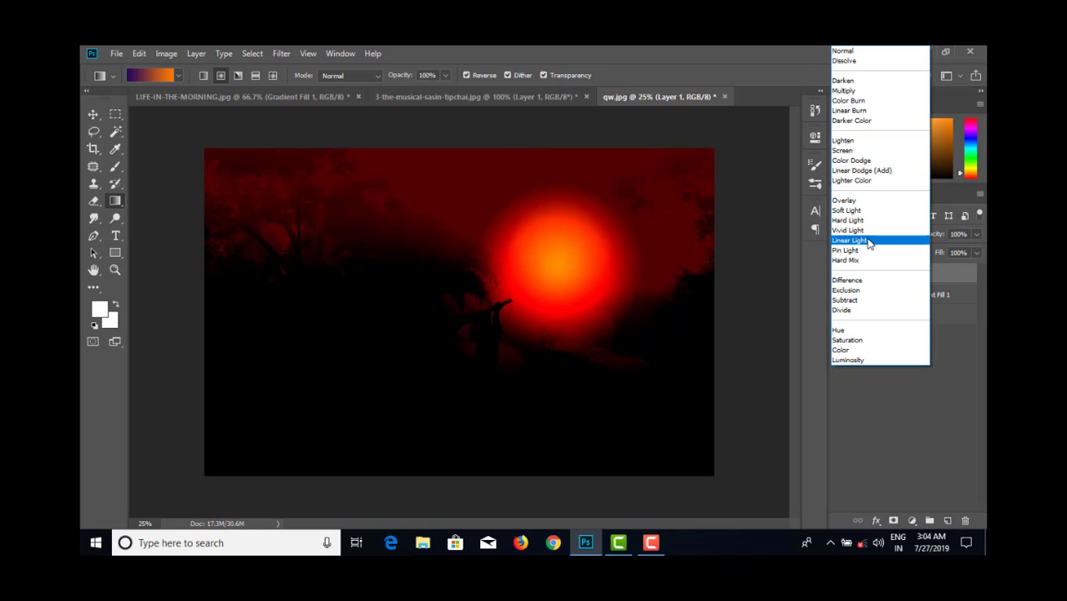
{"action": "left_click", "coordinate": [865, 252]}
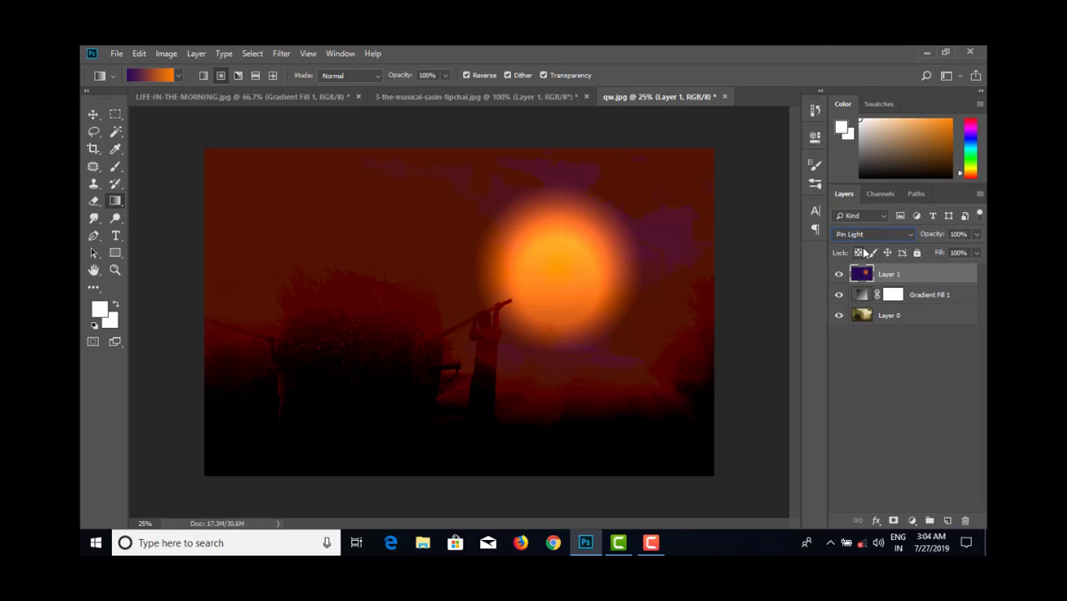
- Compare Soft Light, Vivid Light and Hard Light on the sun gradient layer and return it to Linear Light
{"action": "left_click", "coordinate": [868, 238]}
{"action": "left_click", "coordinate": [866, 213]}
{"action": "left_click", "coordinate": [867, 237]}
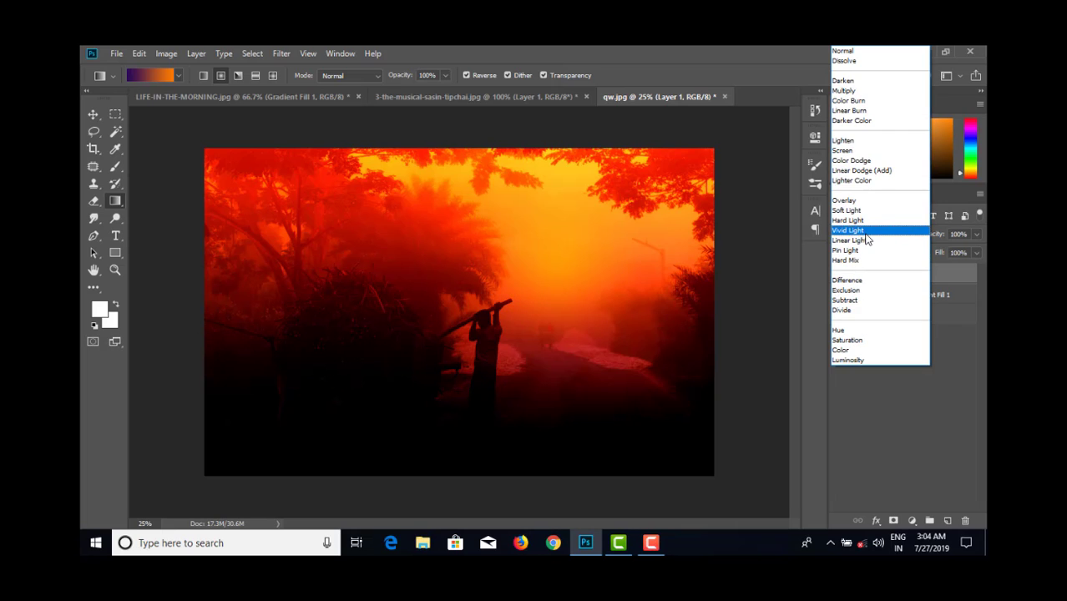
{"action": "left_click", "coordinate": [865, 239]}
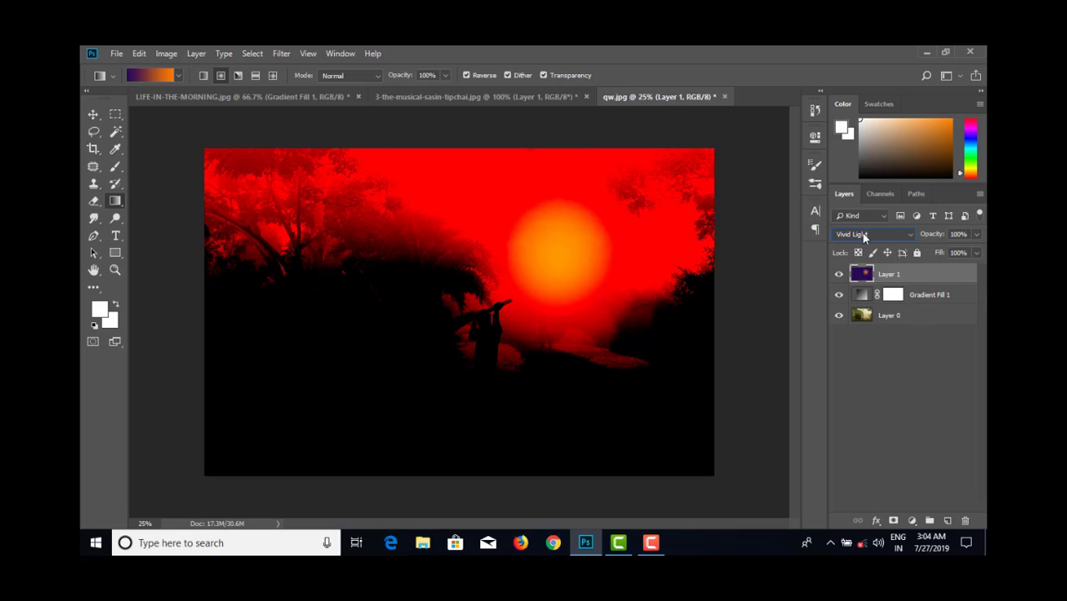
{"action": "left_click", "coordinate": [864, 235]}
{"action": "left_click", "coordinate": [862, 221]}
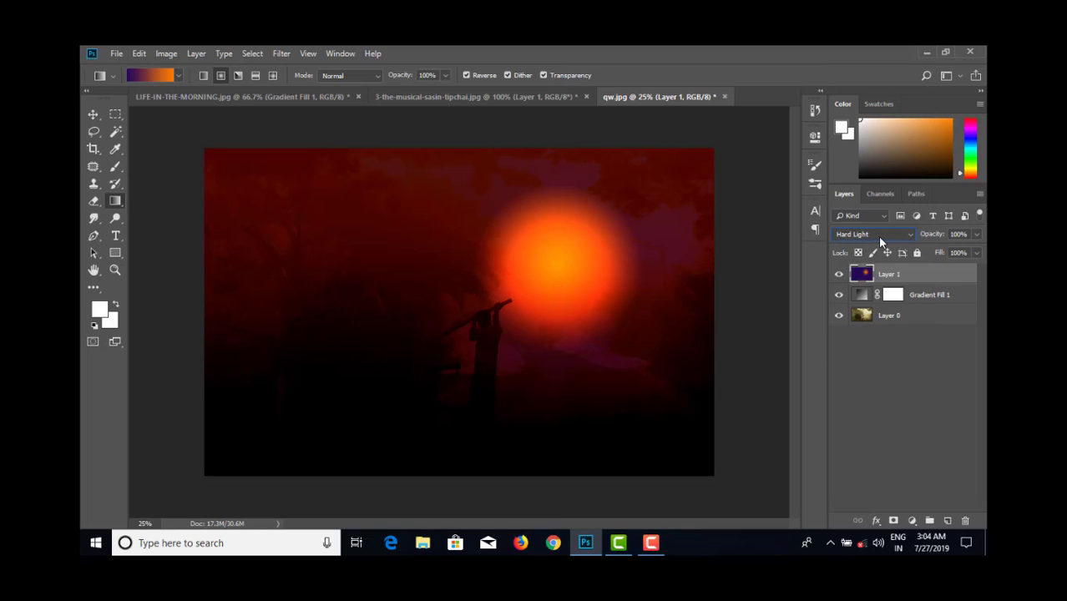
{"action": "left_click", "coordinate": [880, 239]}
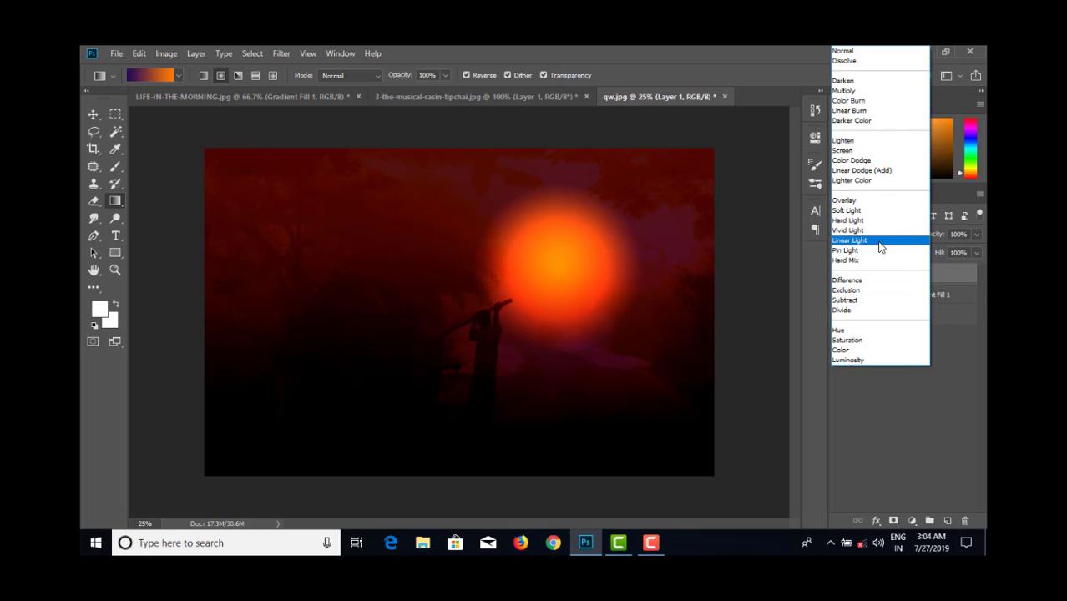
{"action": "left_click", "coordinate": [868, 240]}
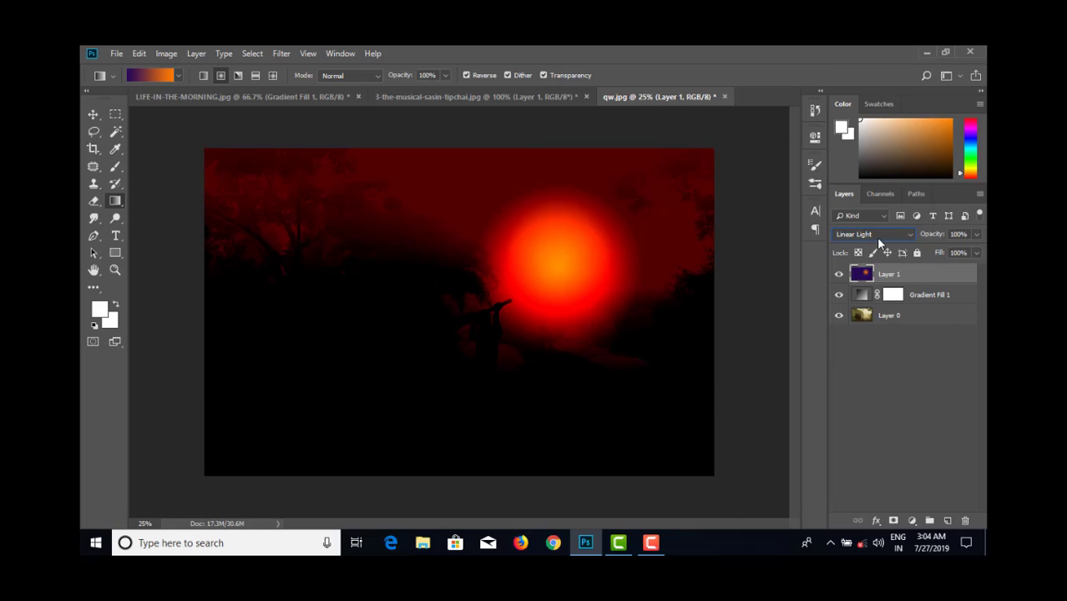
- Try the sun layer at 43% Fill in Linear Light and at 72% Fill in Hard Light
{"action": "left_click", "coordinate": [977, 254]}
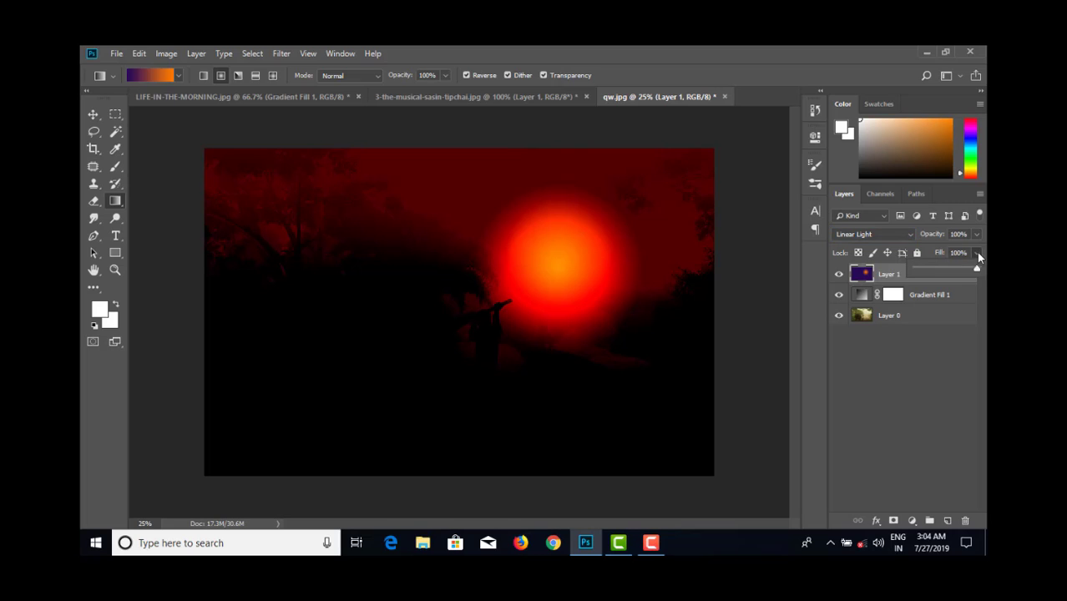
{"action": "left_click_drag", "start_coordinate": [947, 267], "coordinate": [932, 268]}
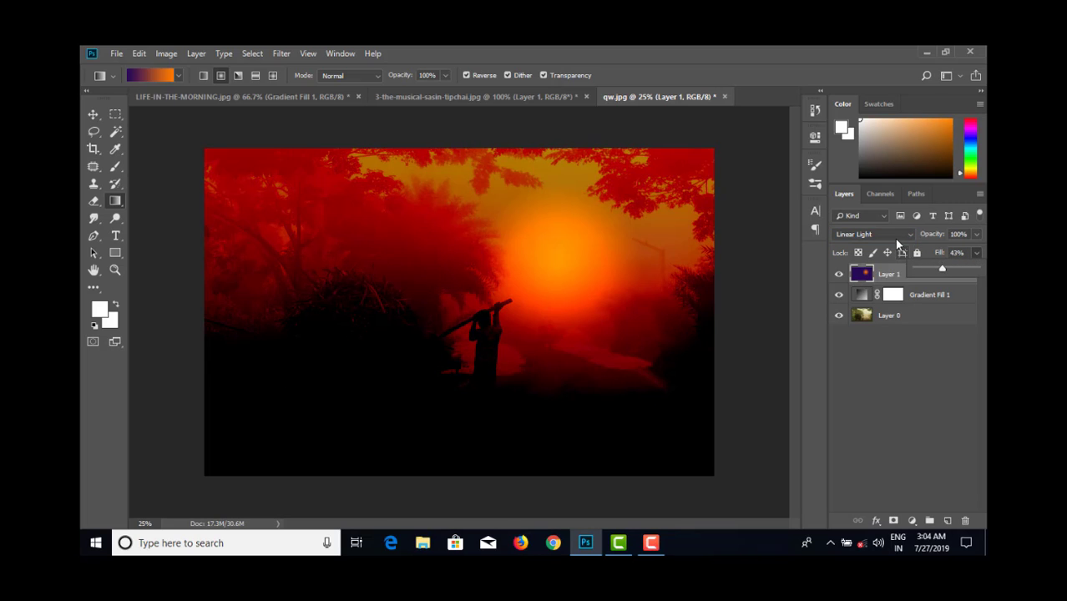
{"action": "left_click", "coordinate": [894, 237]}
{"action": "left_click", "coordinate": [879, 220]}
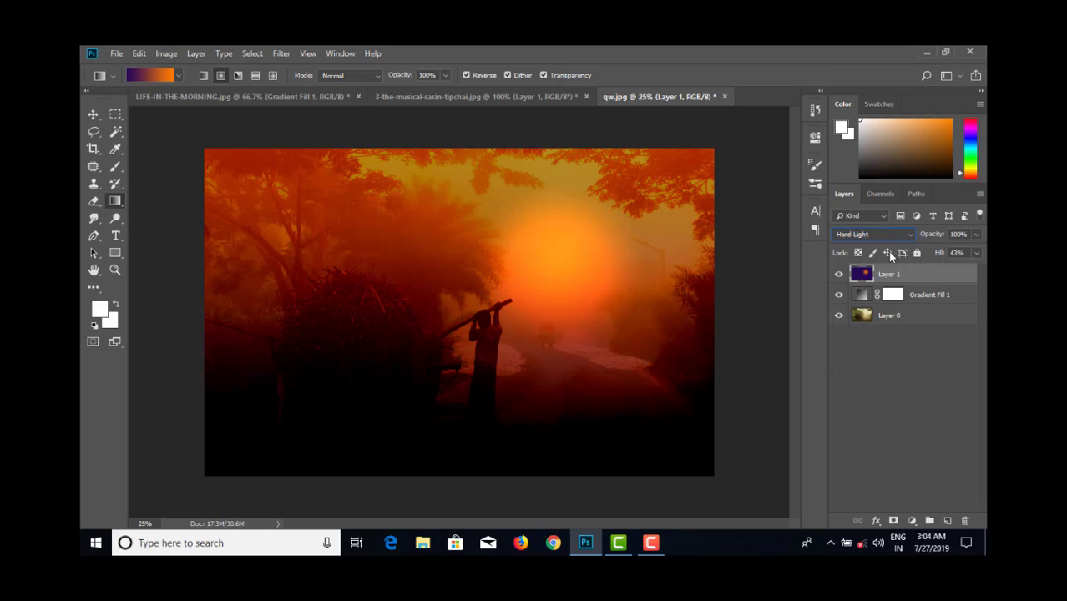
{"action": "left_click", "coordinate": [976, 255]}
{"action": "mouse_move", "coordinate": [950, 270]}
{"action": "left_mouse_down"}
{"action": "mouse_move", "coordinate": [973, 270]}
{"action": "mouse_move", "coordinate": [933, 269]}
{"action": "mouse_move", "coordinate": [961, 271]}
{"action": "left_mouse_up"}
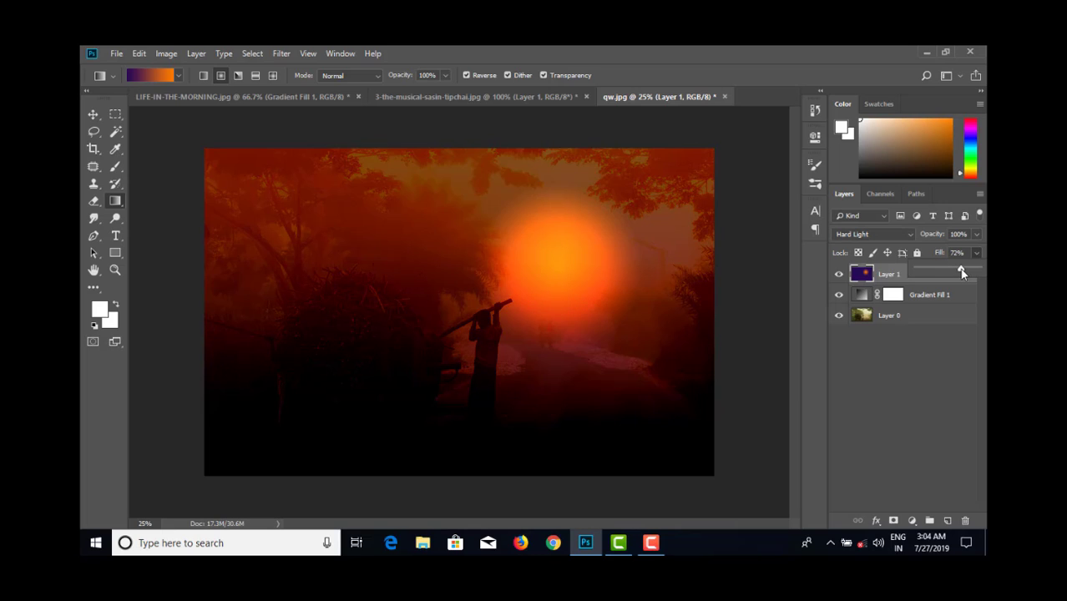
- Try the Color Dodge blend mode on the sun layer with its Fill at 42%
{"action": "left_click", "coordinate": [874, 236]}
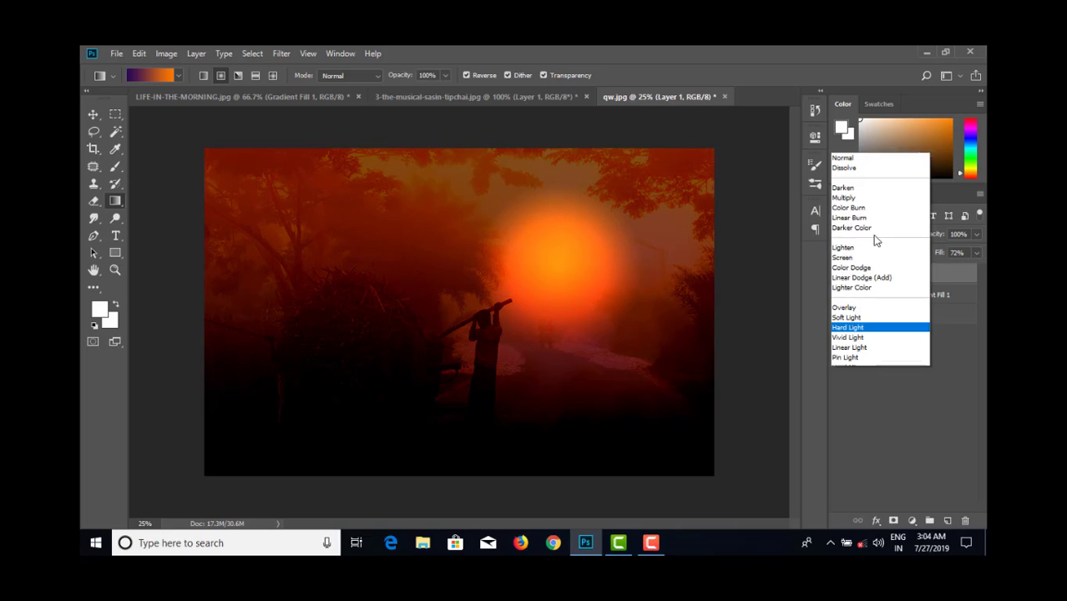
{"action": "left_click", "coordinate": [853, 160]}
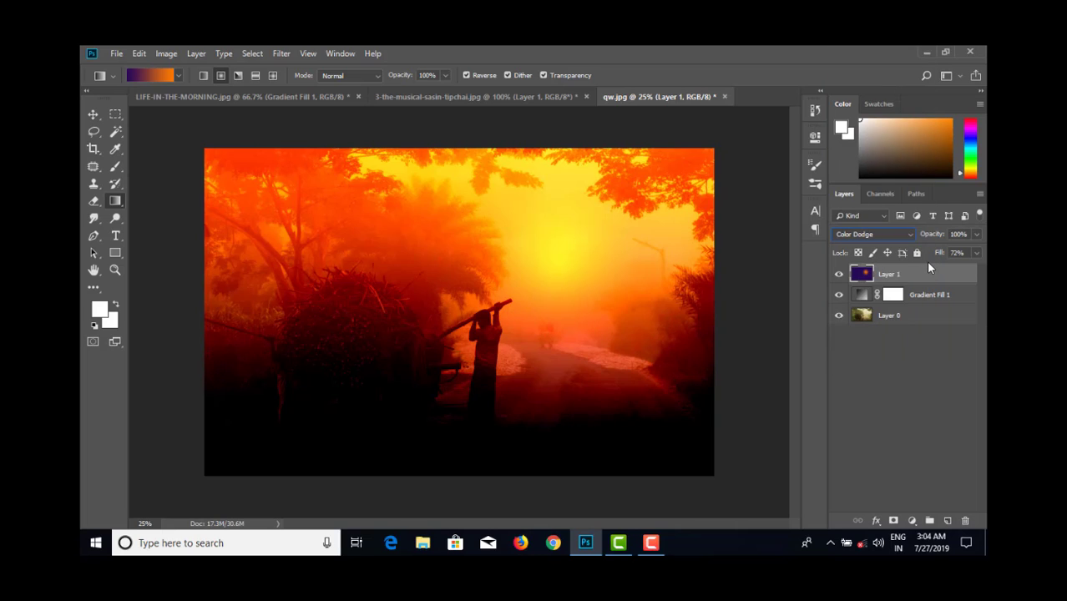
{"action": "left_click", "coordinate": [977, 254]}
{"action": "mouse_move", "coordinate": [939, 267]}
{"action": "left_mouse_down"}
{"action": "mouse_move", "coordinate": [968, 267]}
{"action": "mouse_move", "coordinate": [847, 277]}
{"action": "mouse_move", "coordinate": [943, 274]}
{"action": "left_mouse_up"}
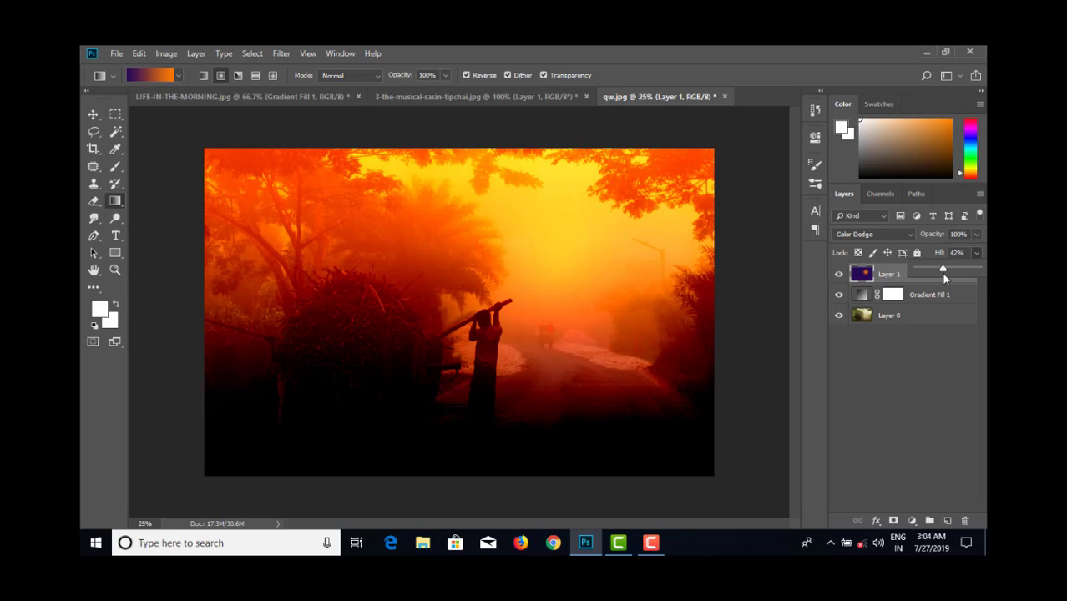
- Try Pin Light and Hard Mix on the sun layer, lowering its Fill to 27% in Hard Mix
{"action": "left_click", "coordinate": [895, 237]}
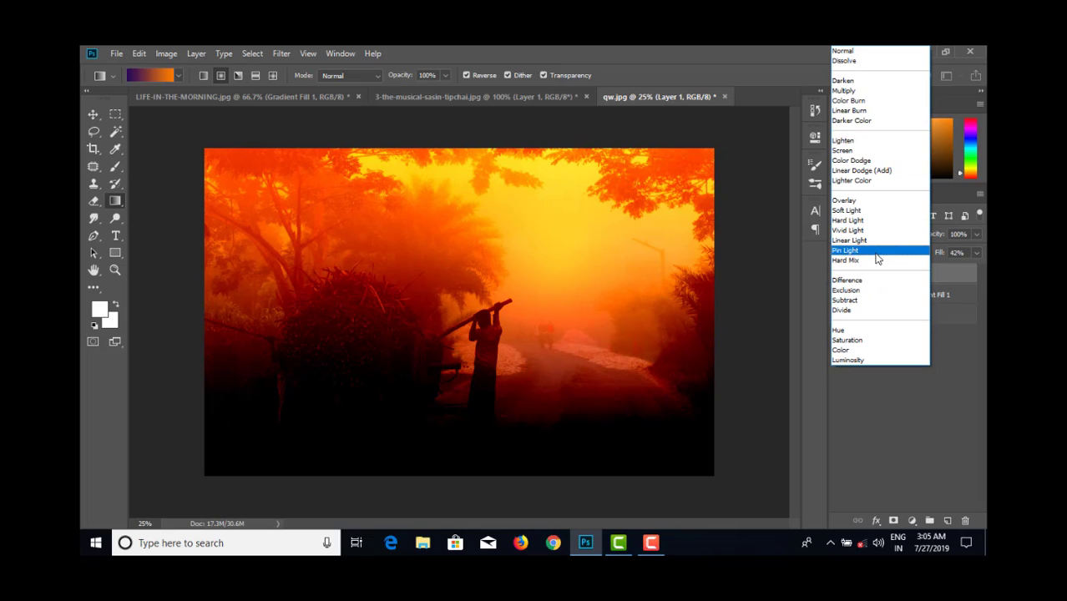
{"action": "left_click", "coordinate": [875, 258]}
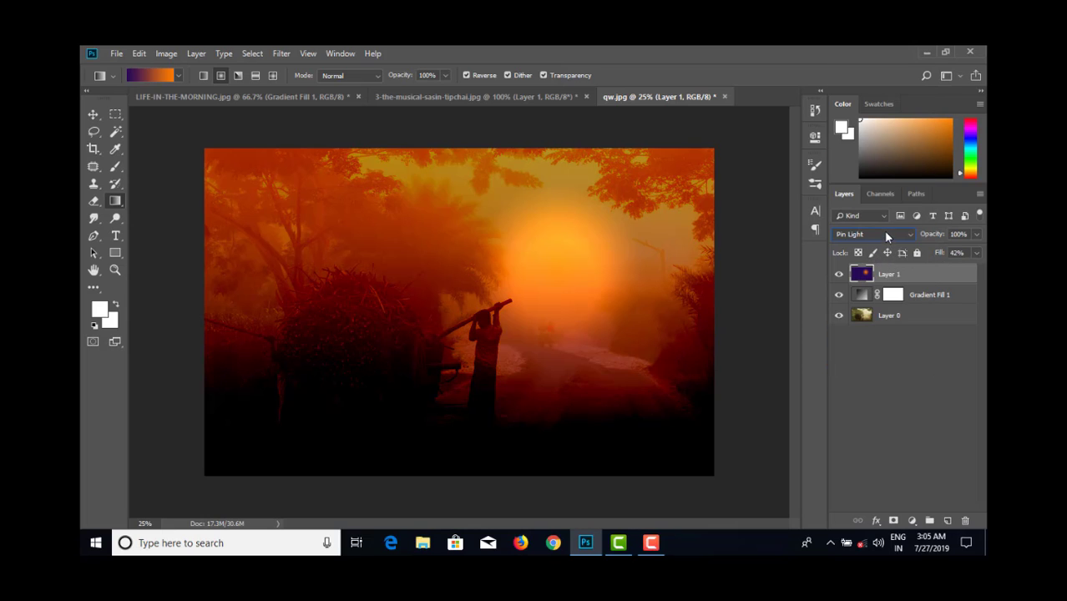
{"action": "left_click", "coordinate": [886, 236]}
{"action": "left_click", "coordinate": [872, 254]}
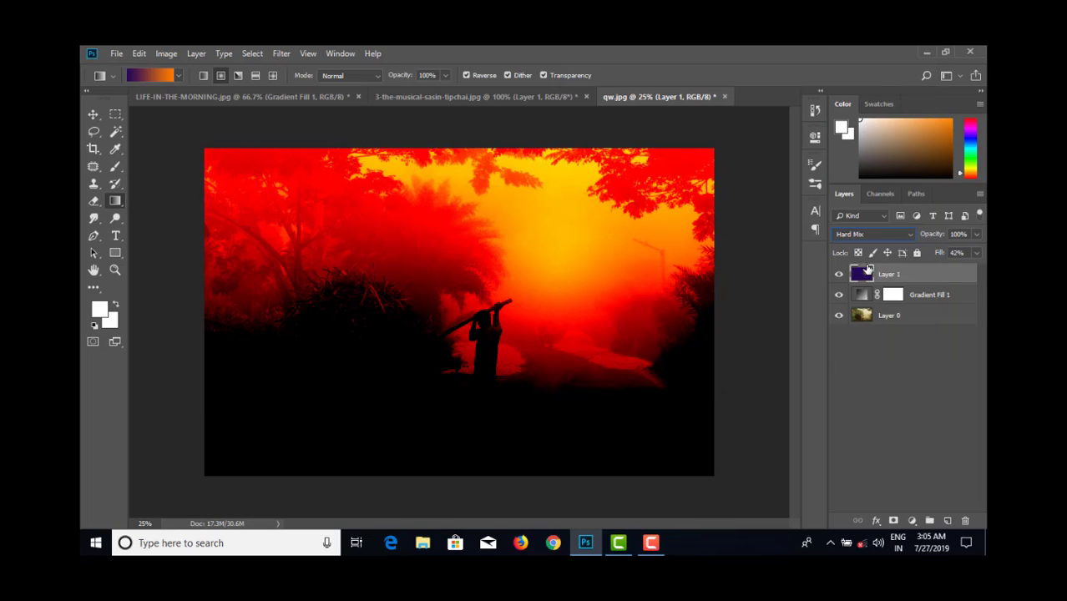
{"action": "left_click", "coordinate": [976, 253]}
{"action": "mouse_move", "coordinate": [945, 269]}
{"action": "left_mouse_down"}
{"action": "mouse_move", "coordinate": [933, 271]}
{"action": "mouse_move", "coordinate": [958, 272]}
{"action": "mouse_move", "coordinate": [897, 268]}
{"action": "mouse_move", "coordinate": [933, 272]}
{"action": "left_mouse_up"}
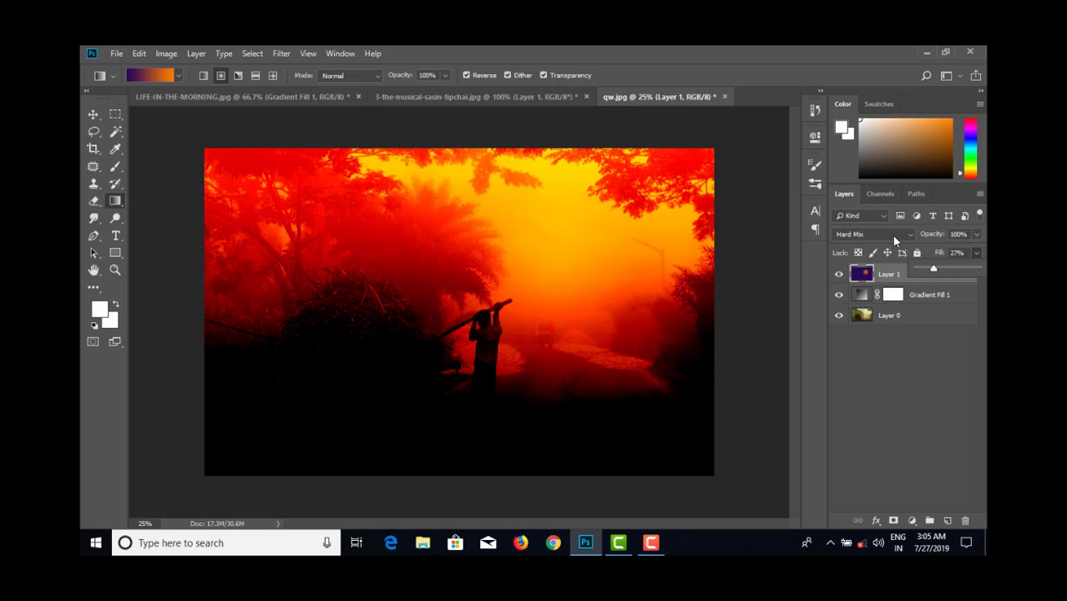
- Compare Difference and Hard Light on the sun layer and settle on Linear Light
{"action": "left_click", "coordinate": [892, 236]}
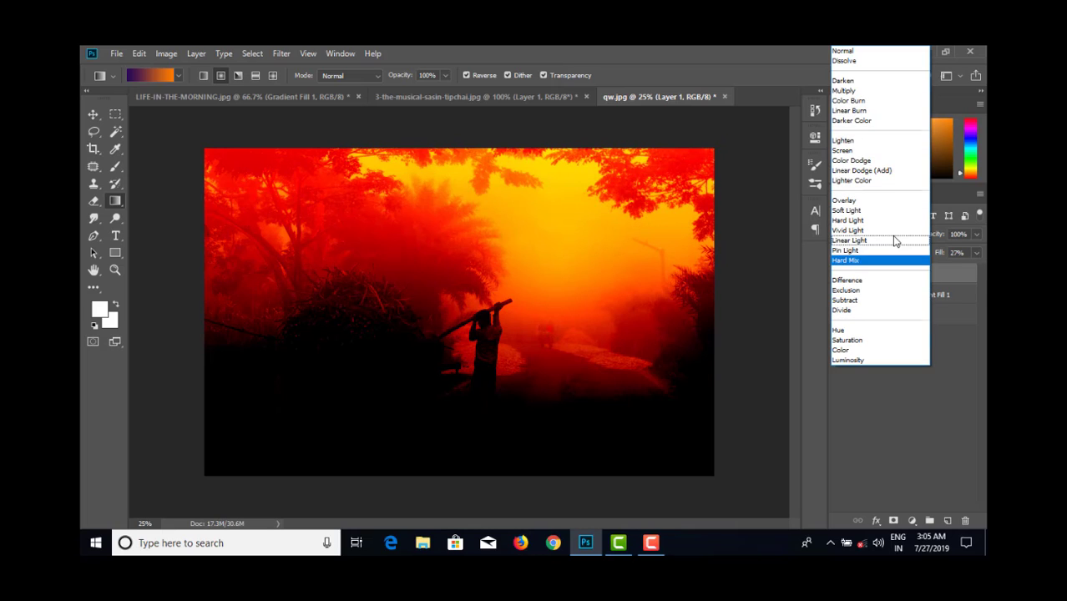
{"action": "left_click", "coordinate": [858, 281]}
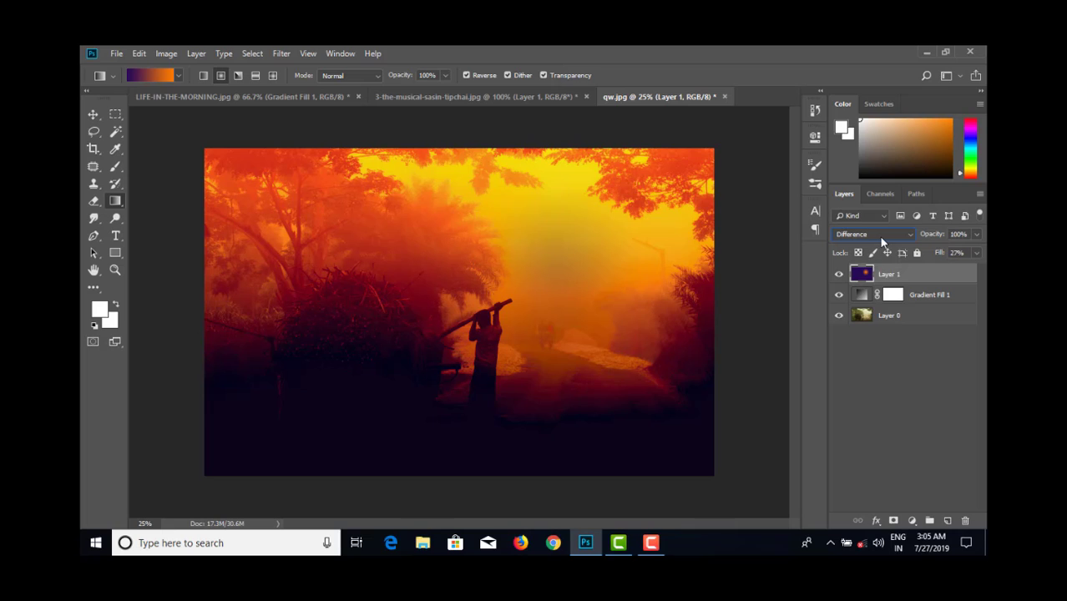
{"action": "left_click", "coordinate": [881, 241]}
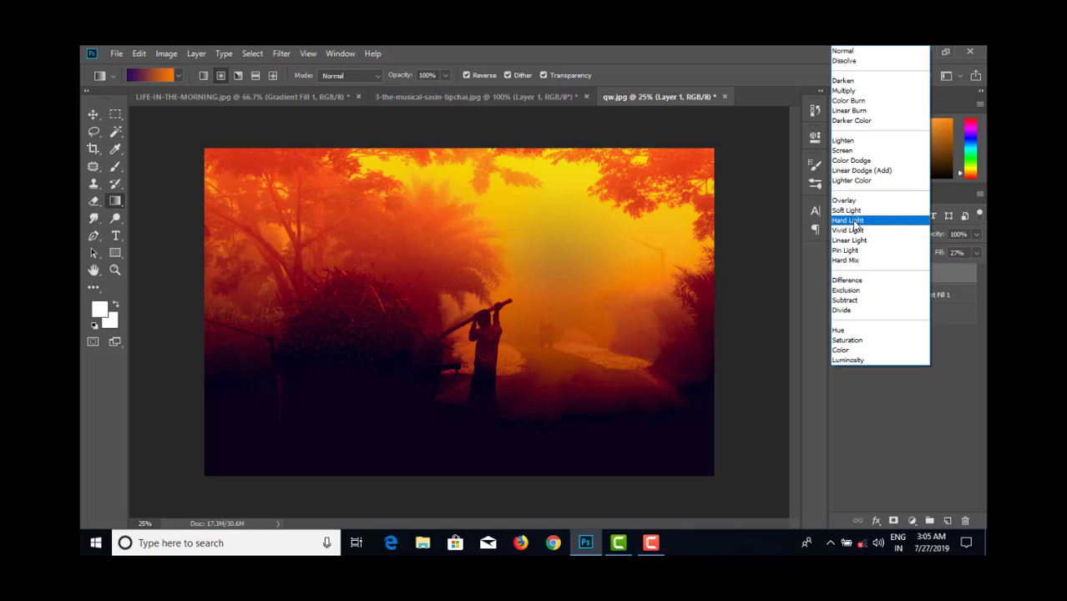
{"action": "left_click", "coordinate": [852, 225]}
{"action": "left_click", "coordinate": [866, 237]}
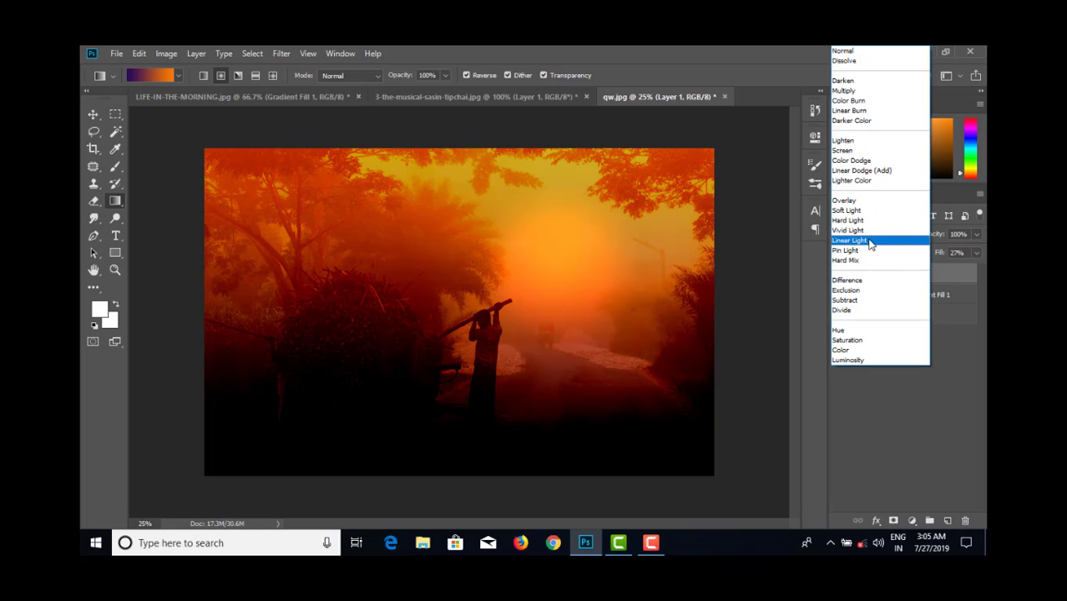
{"action": "left_click", "coordinate": [868, 240]}
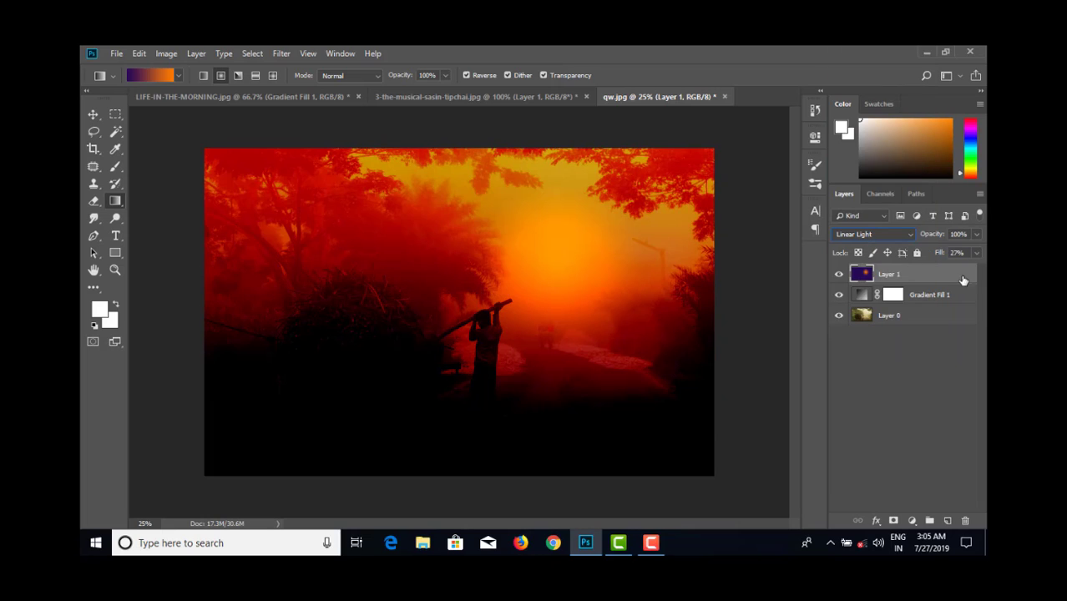
- Compare the image with the sun layer hidden and shown, and lower that layer's Fill to 10%
{"action": "left_click", "coordinate": [977, 253]}
{"action": "left_click_drag", "start_coordinate": [953, 270], "coordinate": [924, 270]}
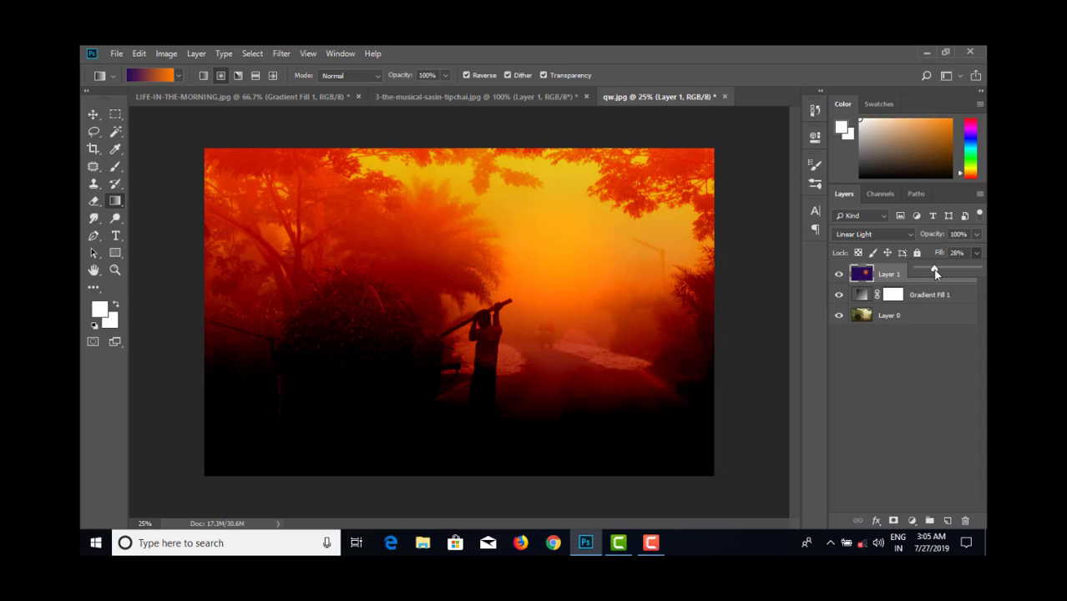
{"action": "left_click", "coordinate": [841, 278]}
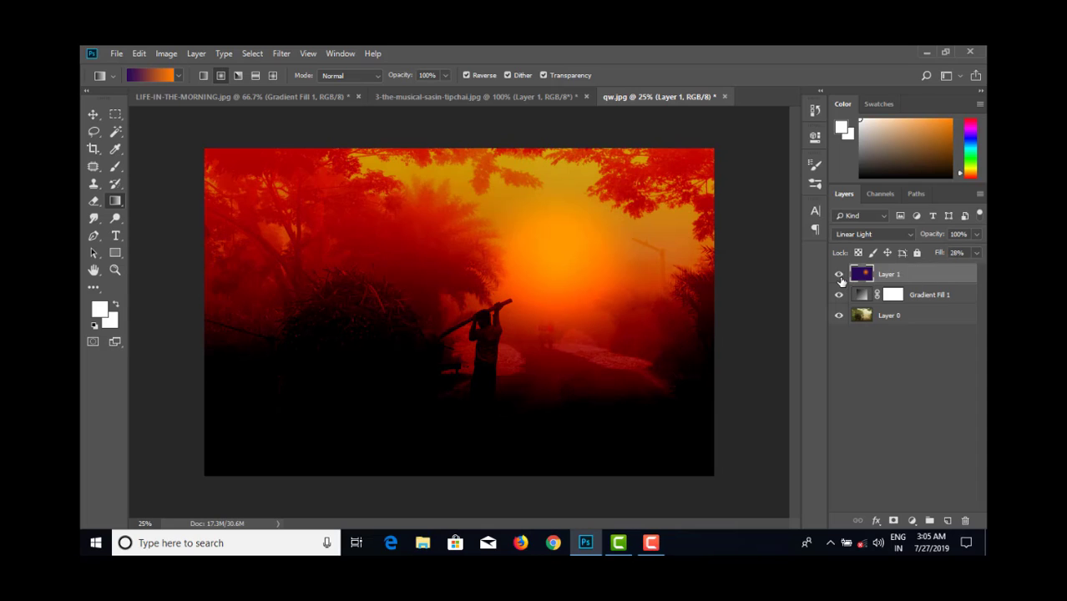
{"action": "left_click", "coordinate": [840, 277]}
{"action": "left_click", "coordinate": [840, 275]}
{"action": "left_click", "coordinate": [976, 252]}
{"action": "left_click_drag", "start_coordinate": [930, 270], "coordinate": [923, 269]}
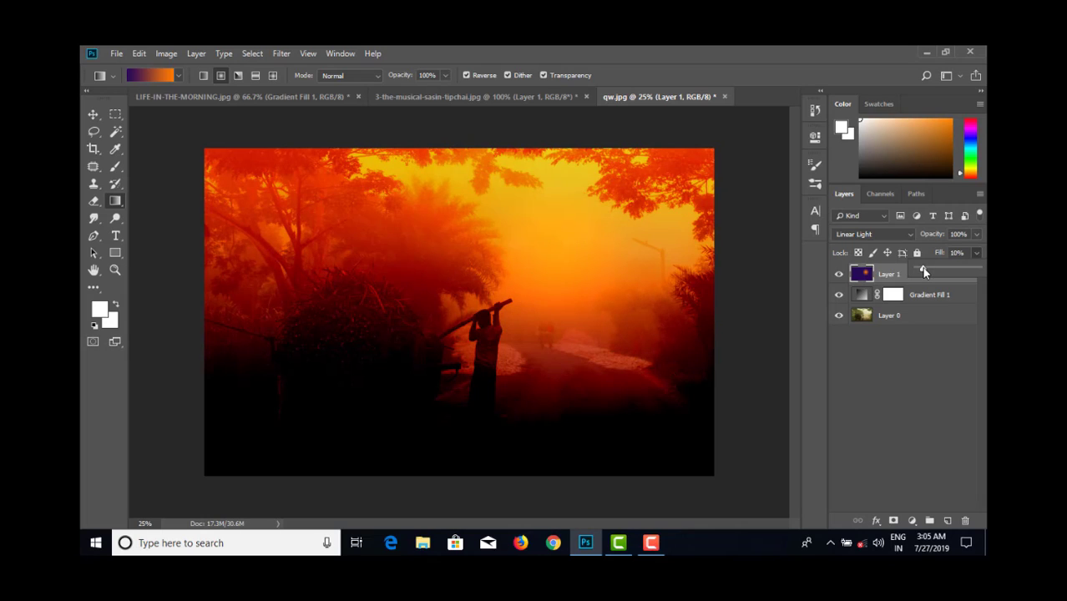
- Lower the Fill of the Gradient Fill 1 layer to 37%
{"action": "left_click", "coordinate": [925, 293]}
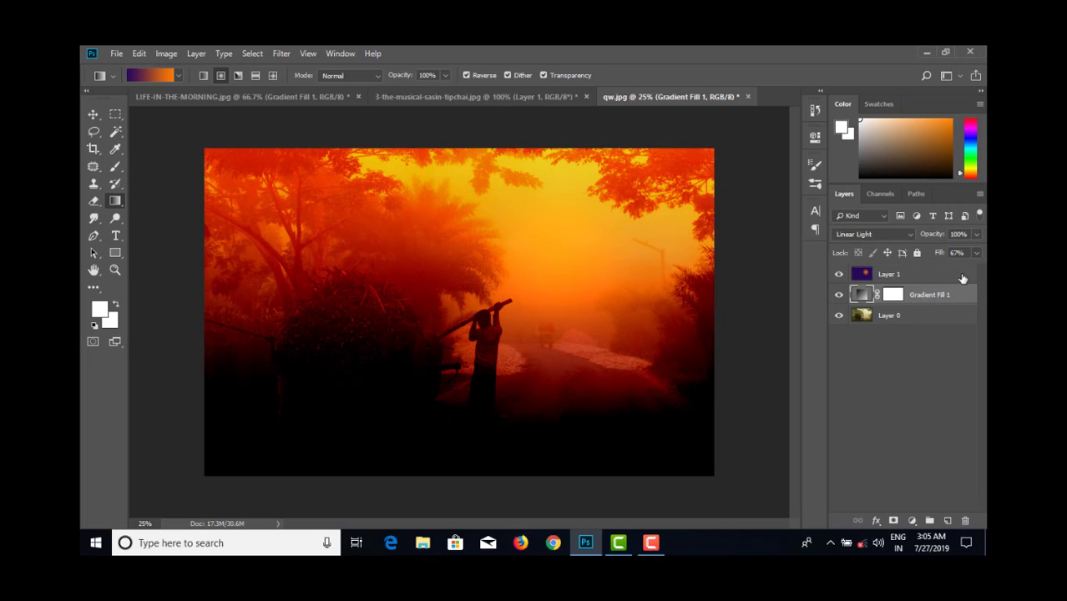
{"action": "left_click", "coordinate": [976, 253]}
{"action": "left_click", "coordinate": [938, 268]}
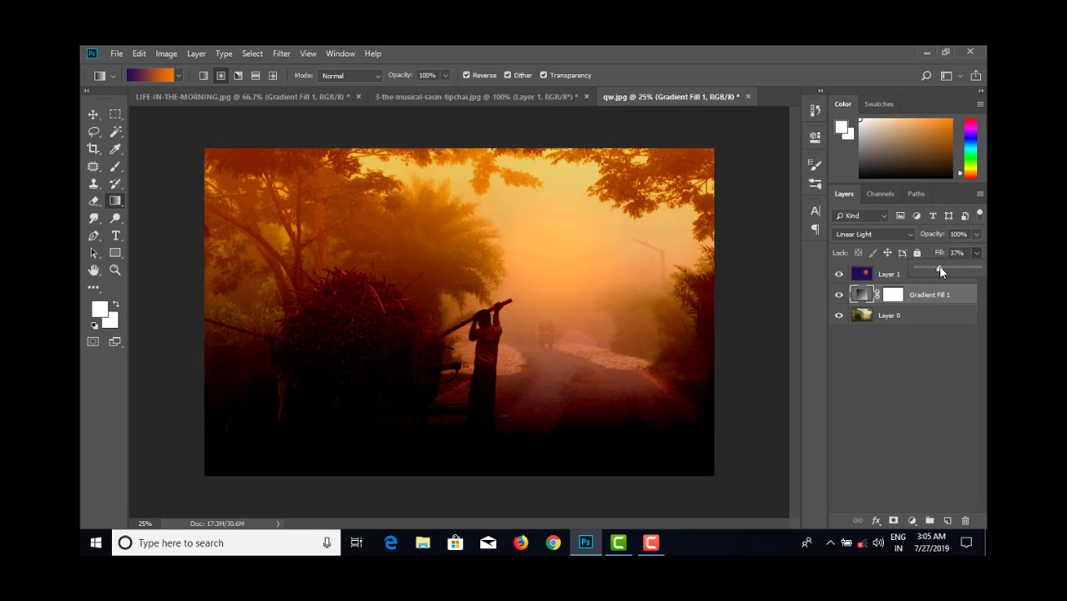
- Raise the Gradient Fill 1 layer's Fill to 71% and compare the cart photo with the gradient and sun layers hidden and shown
{"action": "left_click_drag", "start_coordinate": [942, 272], "coordinate": [961, 276]}
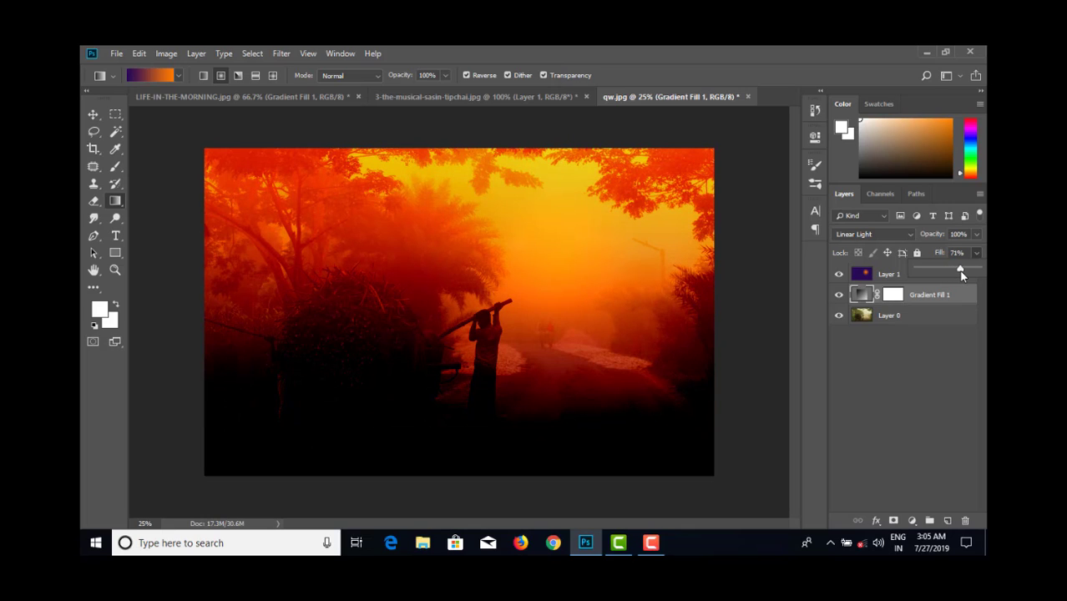
{"action": "left_click", "coordinate": [838, 294]}
{"action": "left_click", "coordinate": [839, 275]}
{"action": "left_click", "coordinate": [838, 294]}
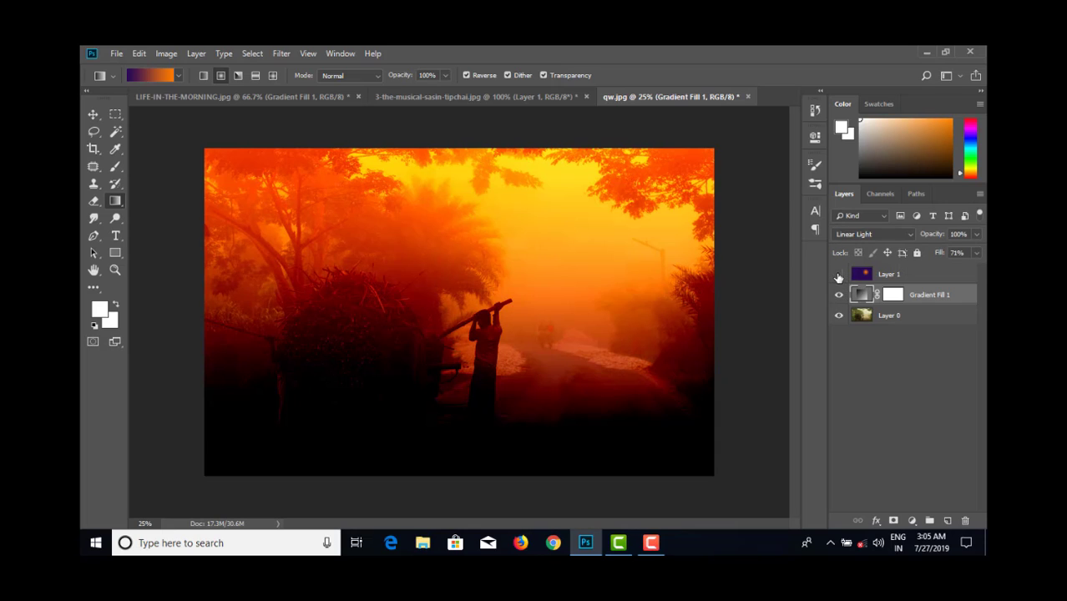
{"action": "left_click", "coordinate": [838, 274]}
{"action": "left_click", "coordinate": [838, 275]}
{"action": "left_click", "coordinate": [838, 274]}
{"action": "left_click", "coordinate": [838, 275]}
{"action": "left_click", "coordinate": [839, 290]}
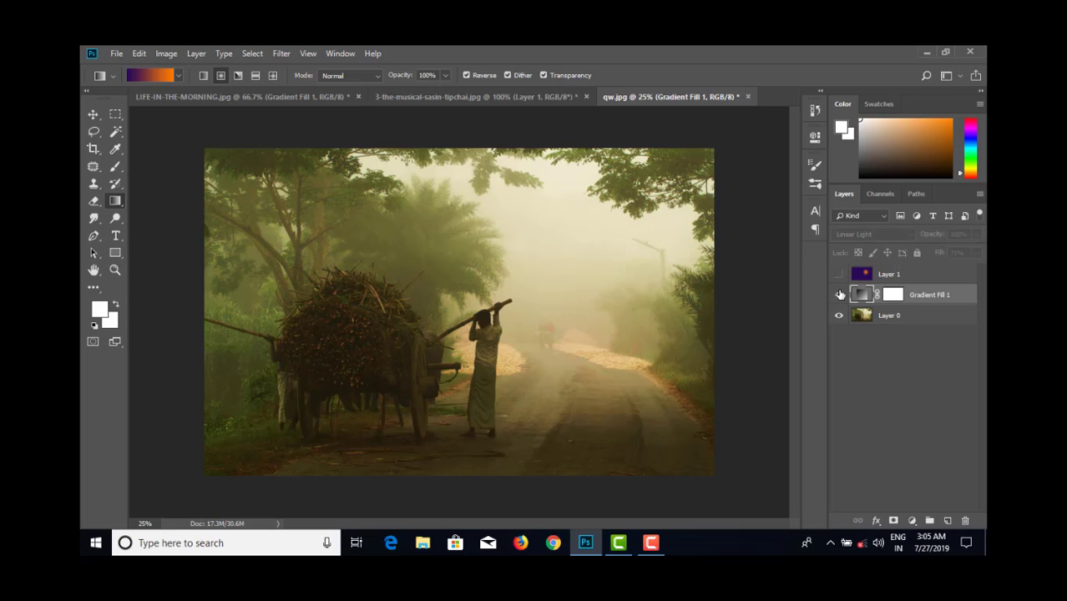
{"action": "left_click", "coordinate": [839, 294]}
{"action": "left_click", "coordinate": [838, 274]}
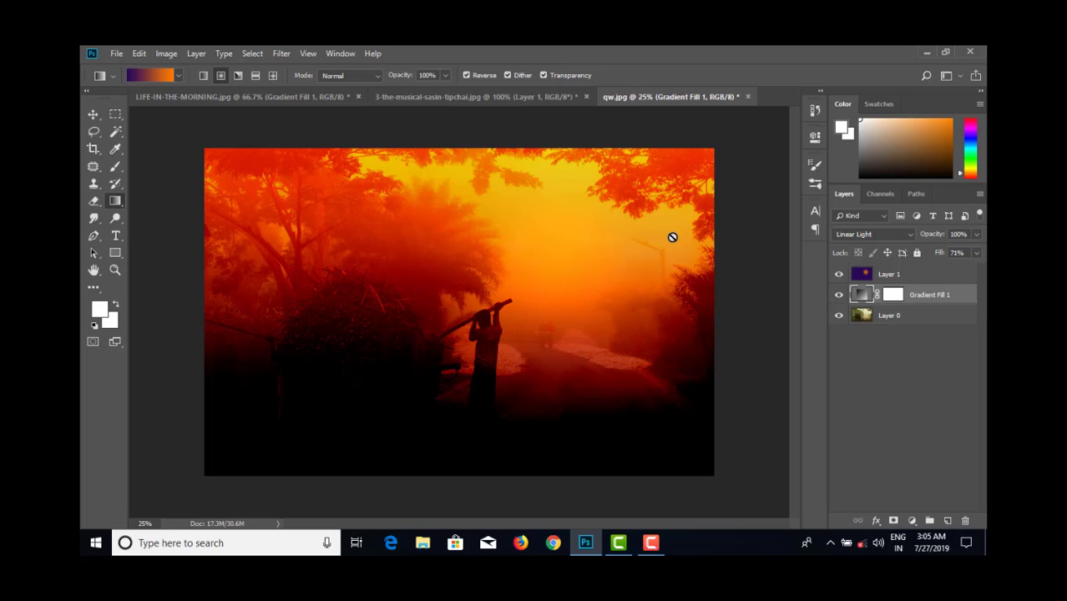
- Open the photo asia-1807551_960_720 from the photoshop class 23 folder
{"action": "left_click", "coordinate": [116, 53]}
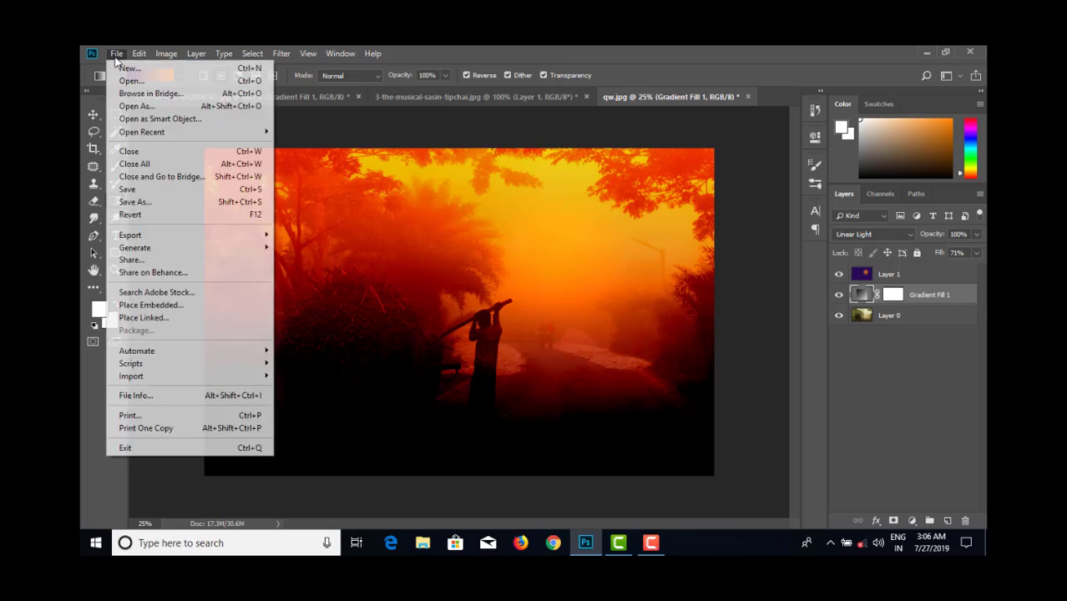
{"action": "left_click", "coordinate": [127, 81]}
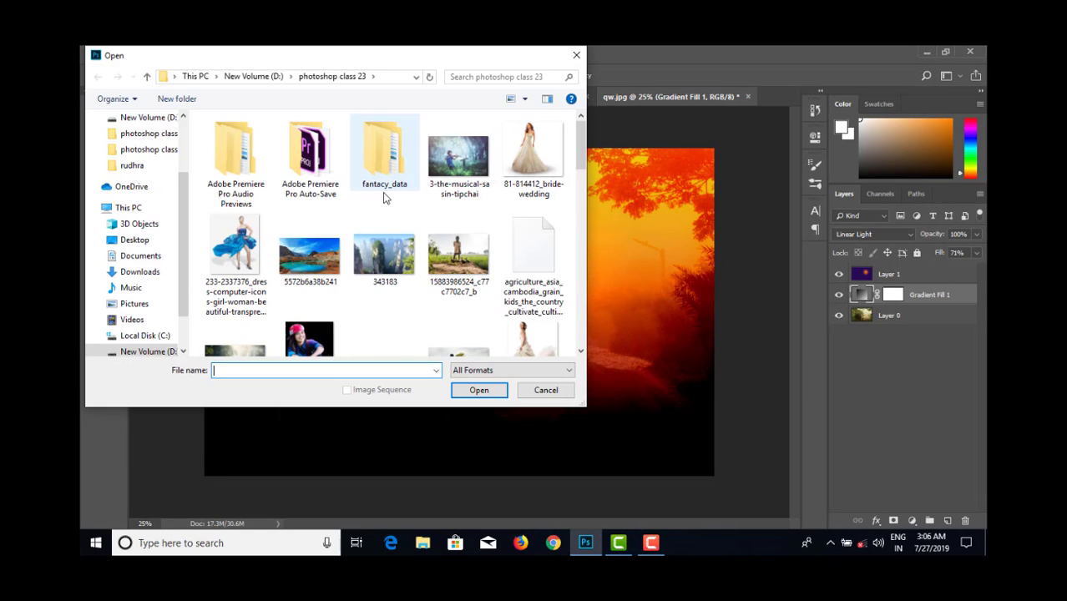
{"action": "scroll", "coordinate": [408, 248], "scroll_direction": "down", "scroll_amount": 3}
{"action": "scroll", "coordinate": [409, 247], "scroll_direction": "down", "scroll_amount": 3}
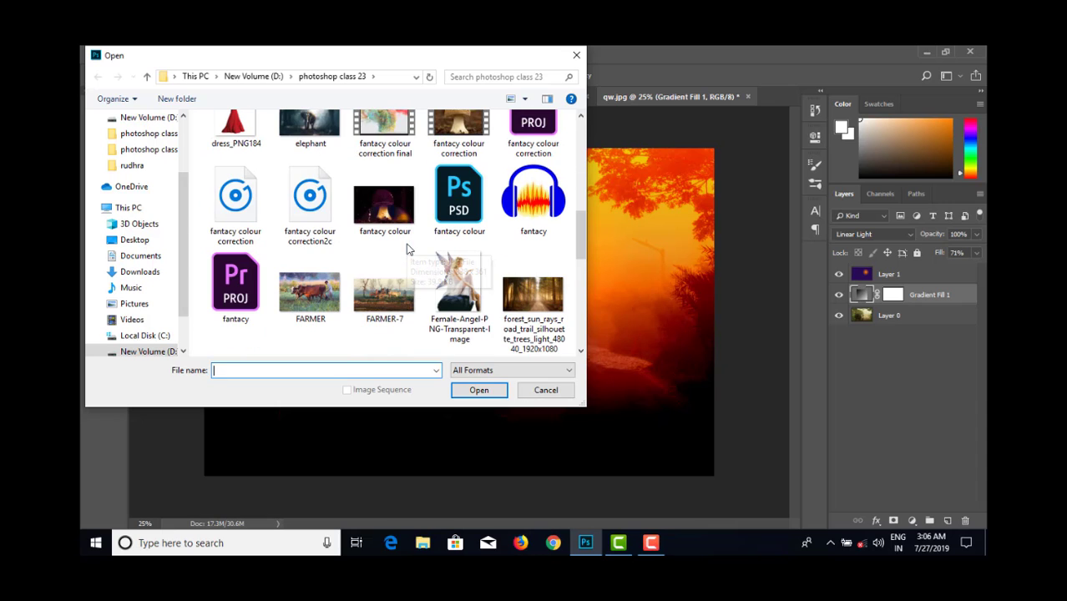
{"action": "scroll", "coordinate": [411, 266], "scroll_direction": "down", "scroll_amount": 2}
{"action": "scroll", "coordinate": [411, 267], "scroll_direction": "down", "scroll_amount": 2}
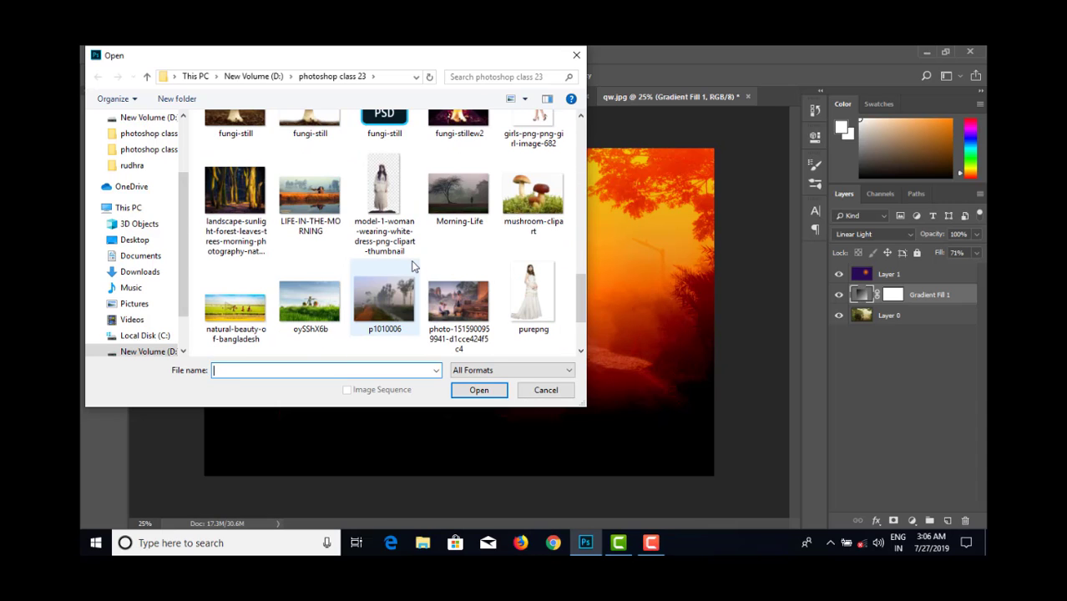
{"action": "scroll", "coordinate": [411, 266], "scroll_direction": "down", "scroll_amount": 1}
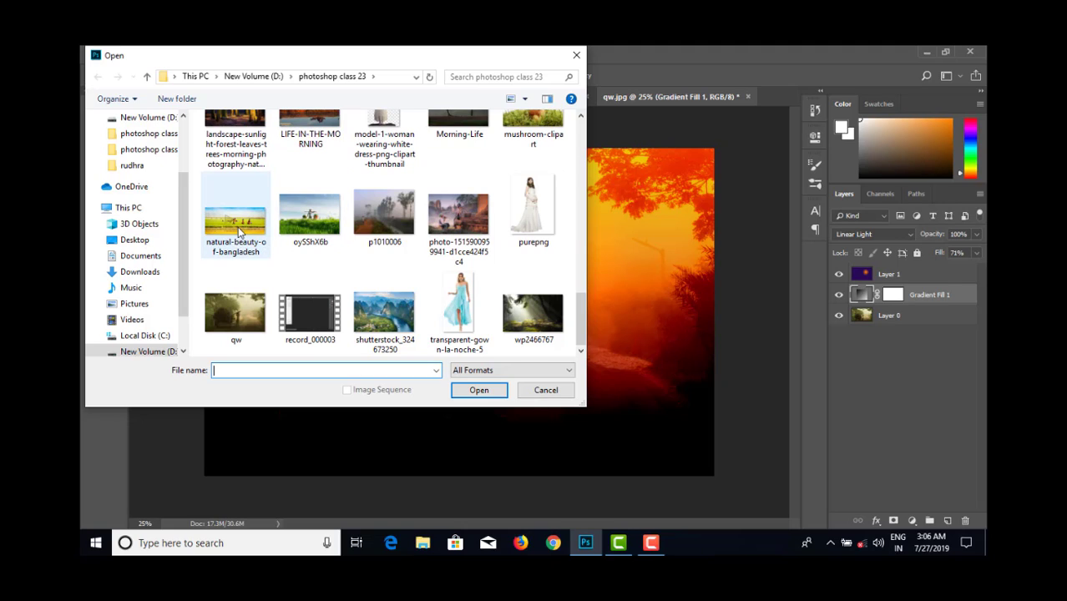
{"action": "scroll", "coordinate": [240, 231], "scroll_direction": "up", "scroll_amount": 1}
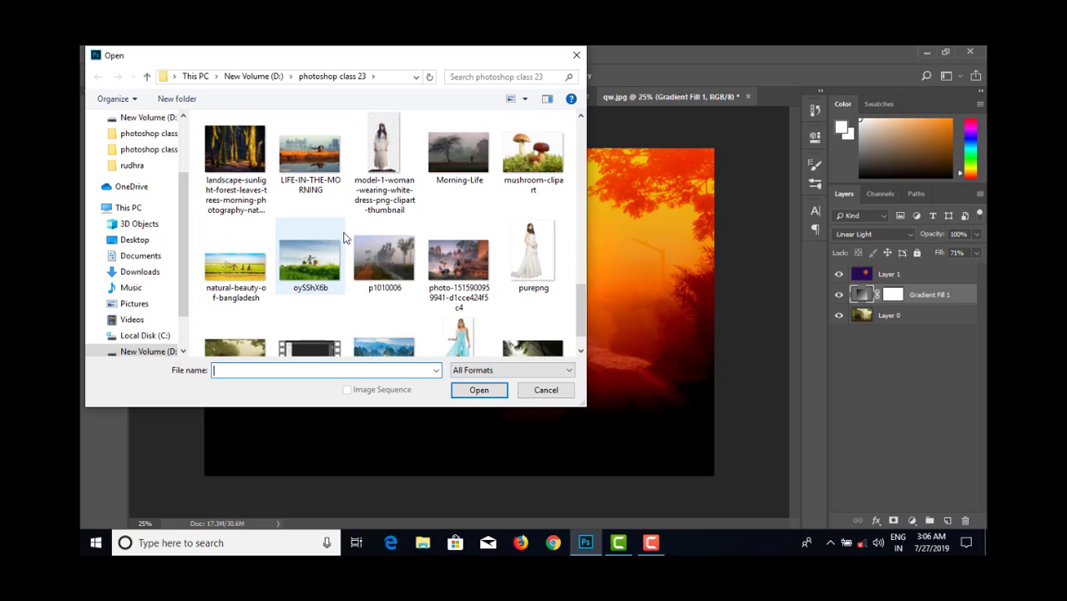
{"action": "scroll", "coordinate": [349, 238], "scroll_direction": "up", "scroll_amount": 1}
{"action": "scroll", "coordinate": [365, 240], "scroll_direction": "up", "scroll_amount": 1}
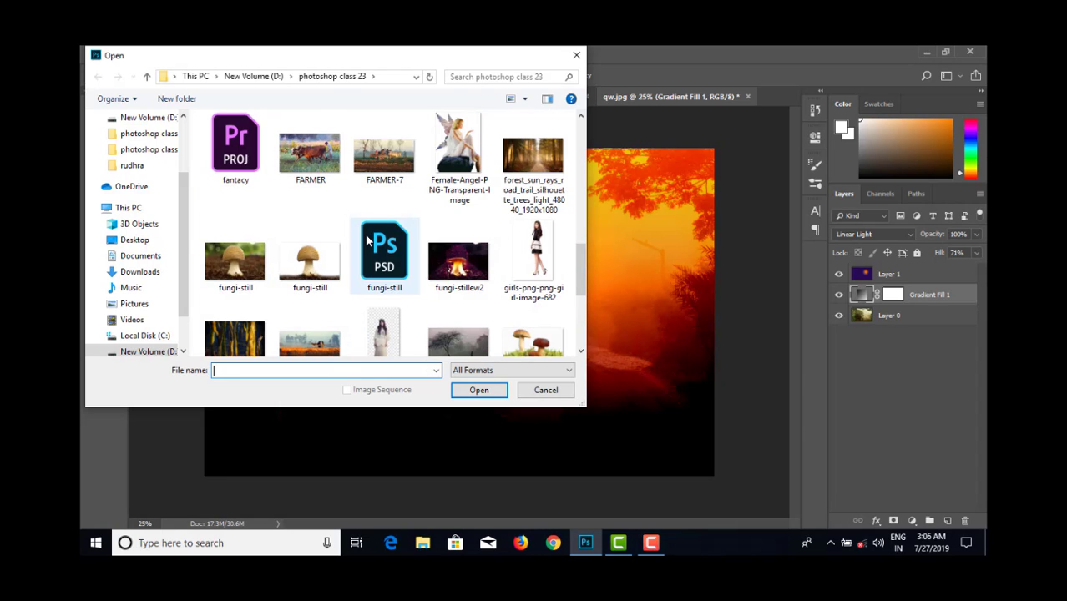
{"action": "scroll", "coordinate": [366, 241], "scroll_direction": "up", "scroll_amount": 1}
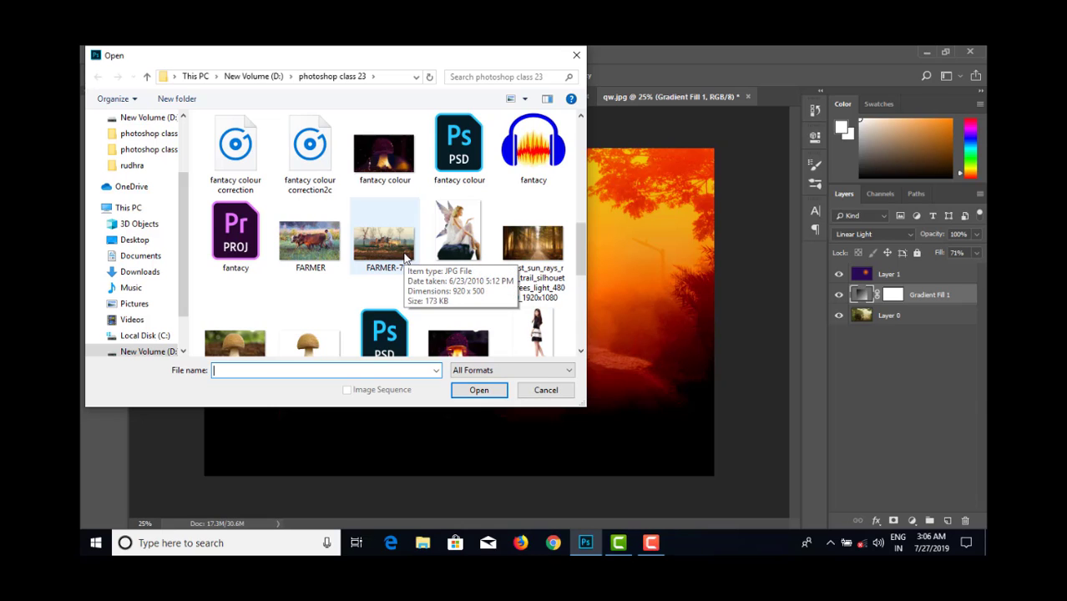
{"action": "scroll", "coordinate": [404, 259], "scroll_direction": "up", "scroll_amount": 3}
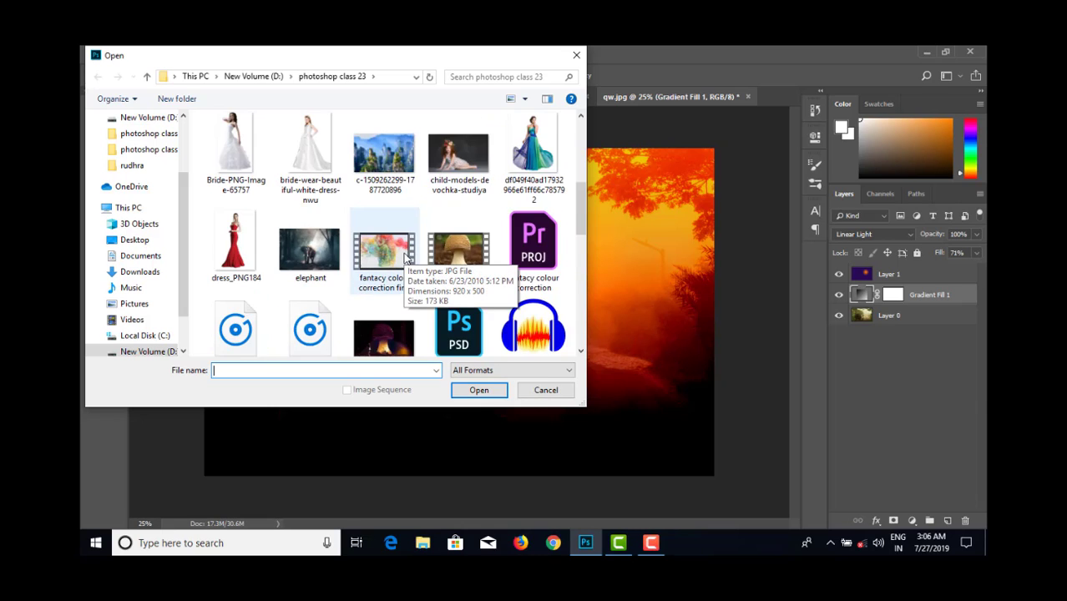
{"action": "scroll", "coordinate": [405, 259], "scroll_direction": "down", "scroll_amount": 1}
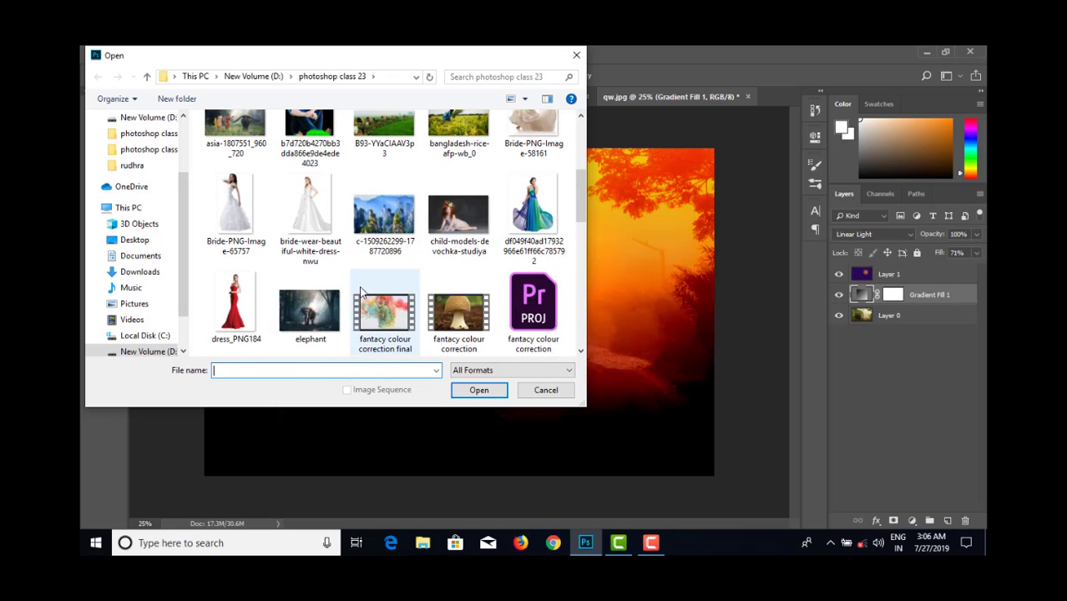
{"action": "left_click", "coordinate": [304, 306]}
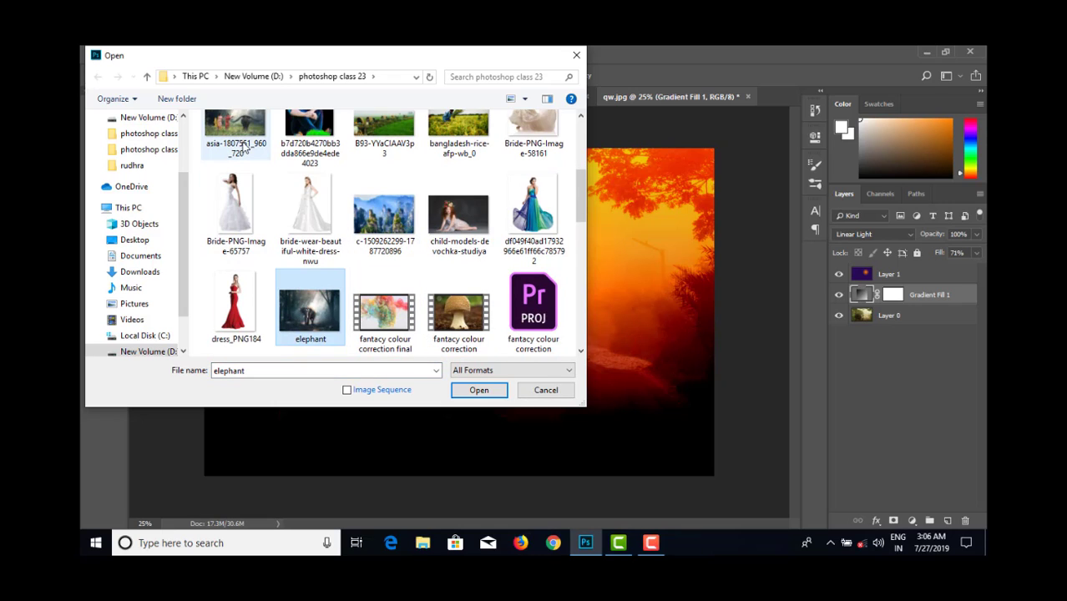
{"action": "left_click", "coordinate": [244, 150]}
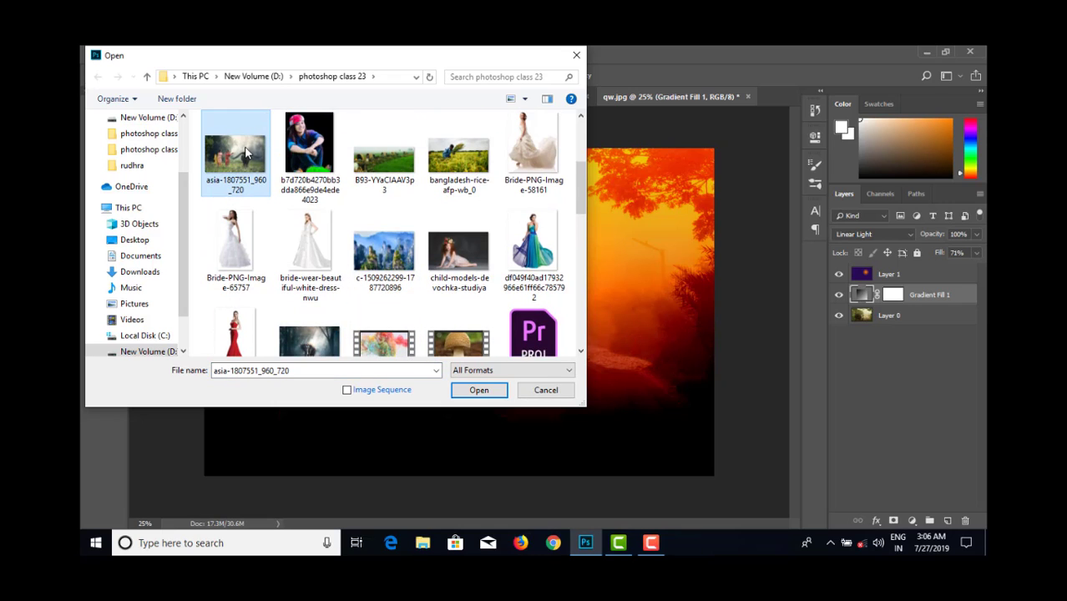
{"action": "left_click", "coordinate": [478, 390]}
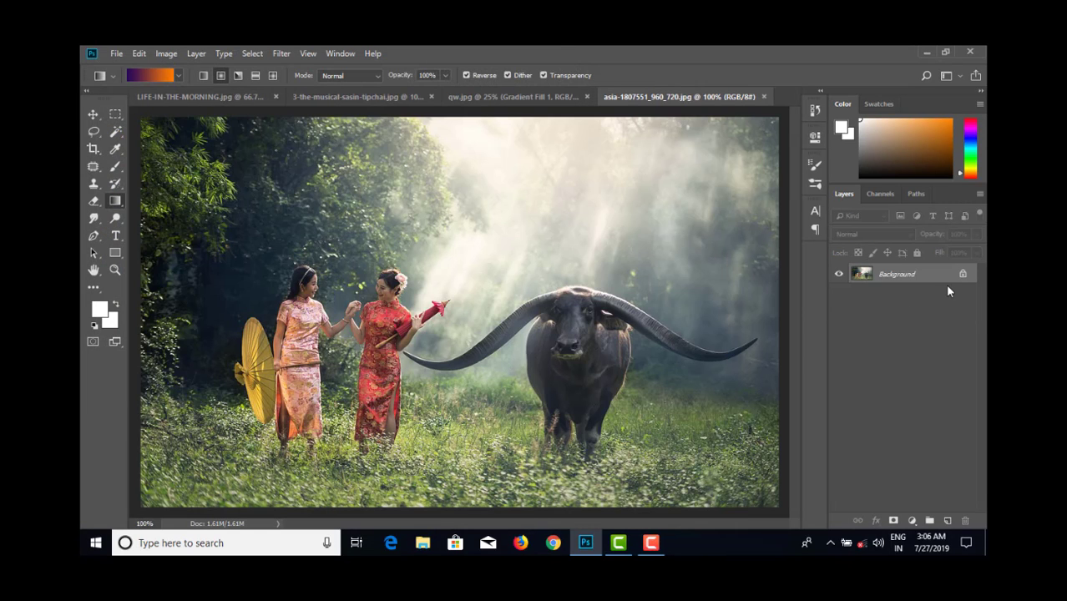
- Convert the Background into the regular layer Layer 0 and add a linear violet-to-orange Gradient Fill layer above it
{"action": "double_click", "coordinate": [918, 273]}
{"action": "left_click", "coordinate": [638, 183]}
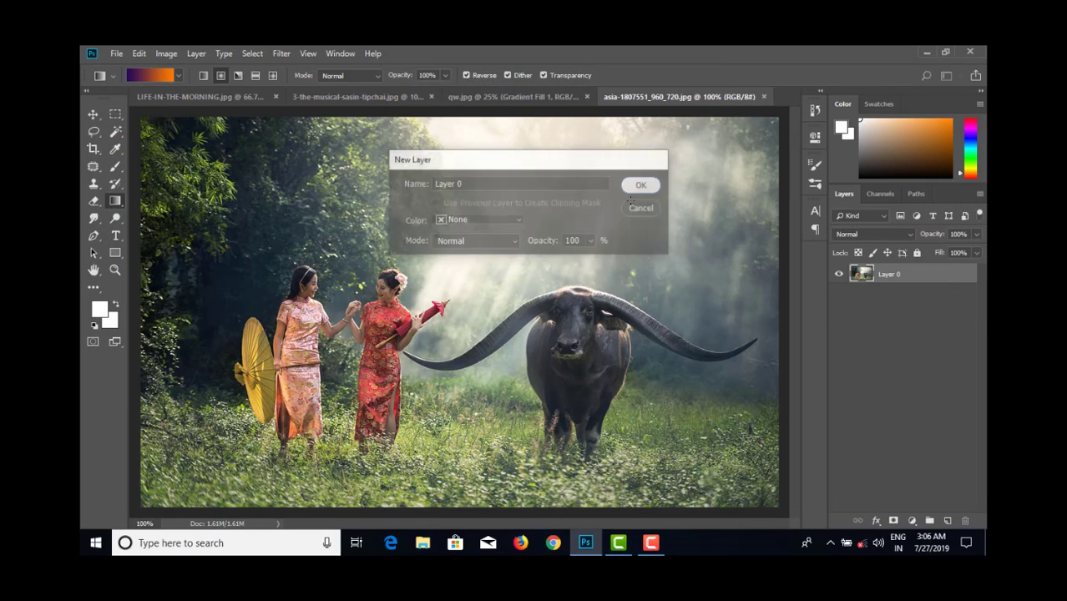
{"action": "left_click", "coordinate": [911, 520]}
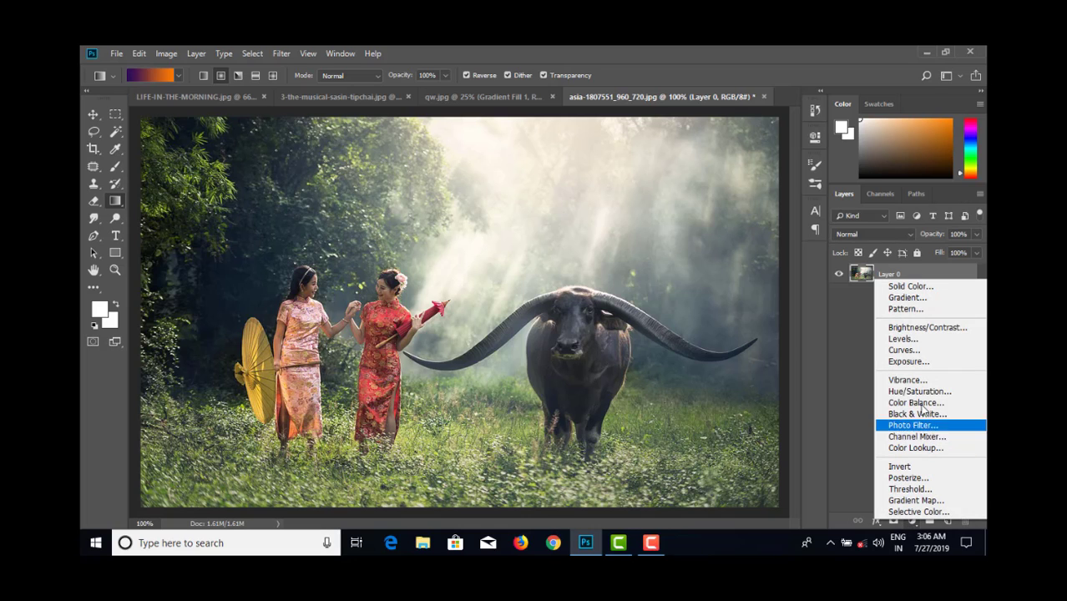
{"action": "left_click", "coordinate": [910, 297]}
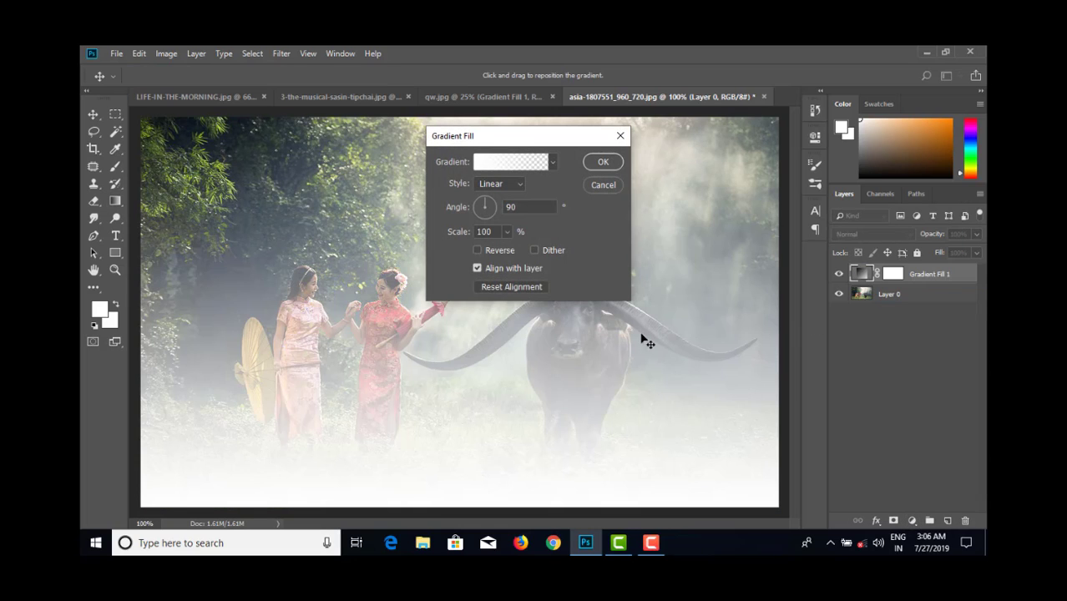
{"action": "left_click", "coordinate": [552, 162]}
{"action": "left_click", "coordinate": [532, 194]}
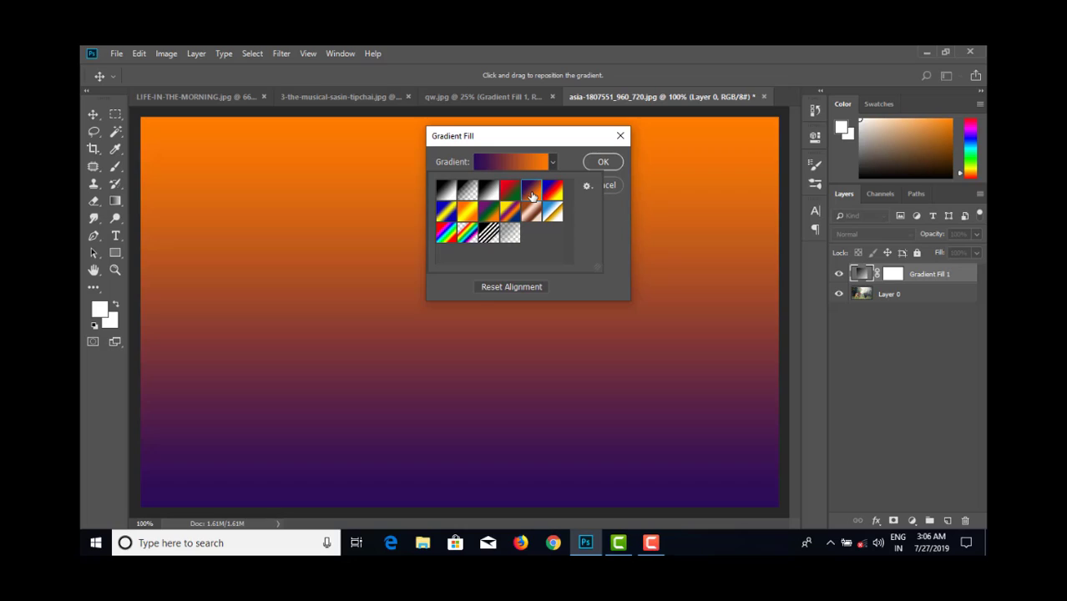
{"action": "left_click", "coordinate": [602, 163]}
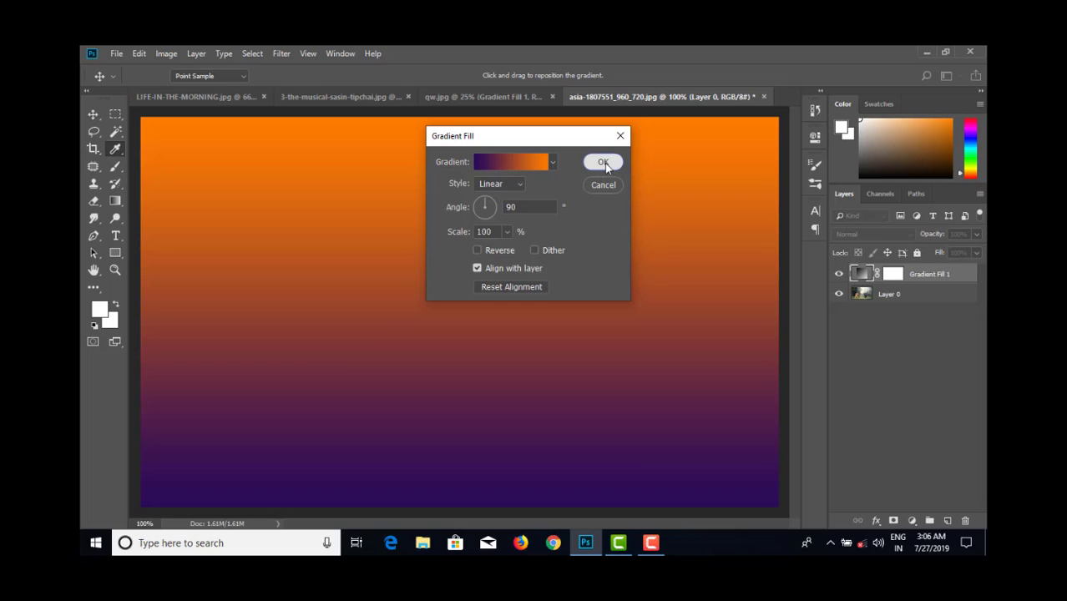
{"action": "left_click", "coordinate": [603, 163]}
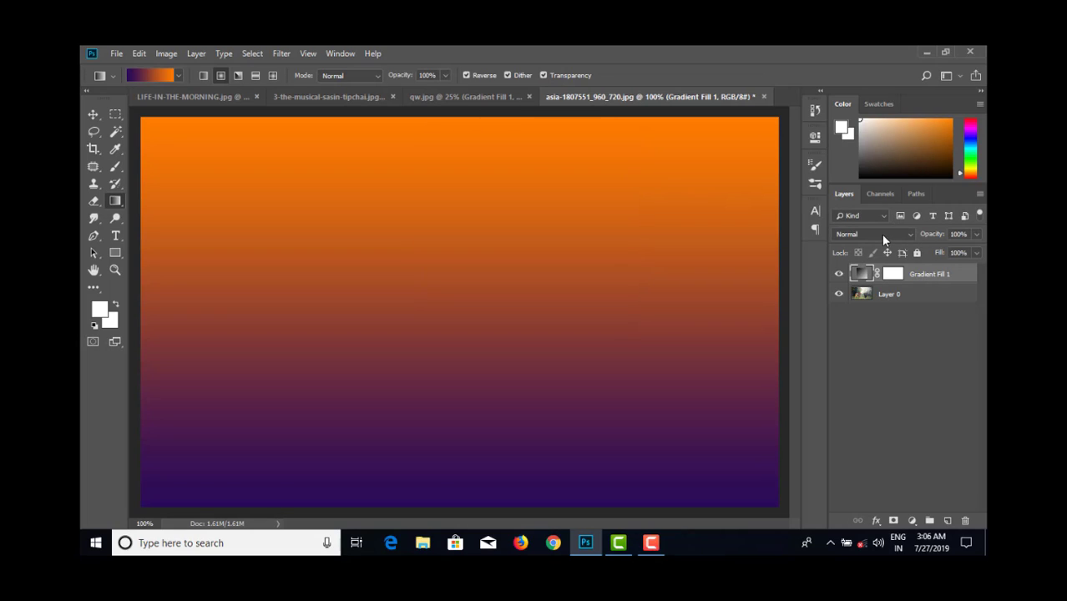
- Try Hard Light on the gradient fill layer, settle on Linear Light, and lower its Fill to 59%
{"action": "left_click", "coordinate": [883, 234]}
{"action": "left_click", "coordinate": [851, 220]}
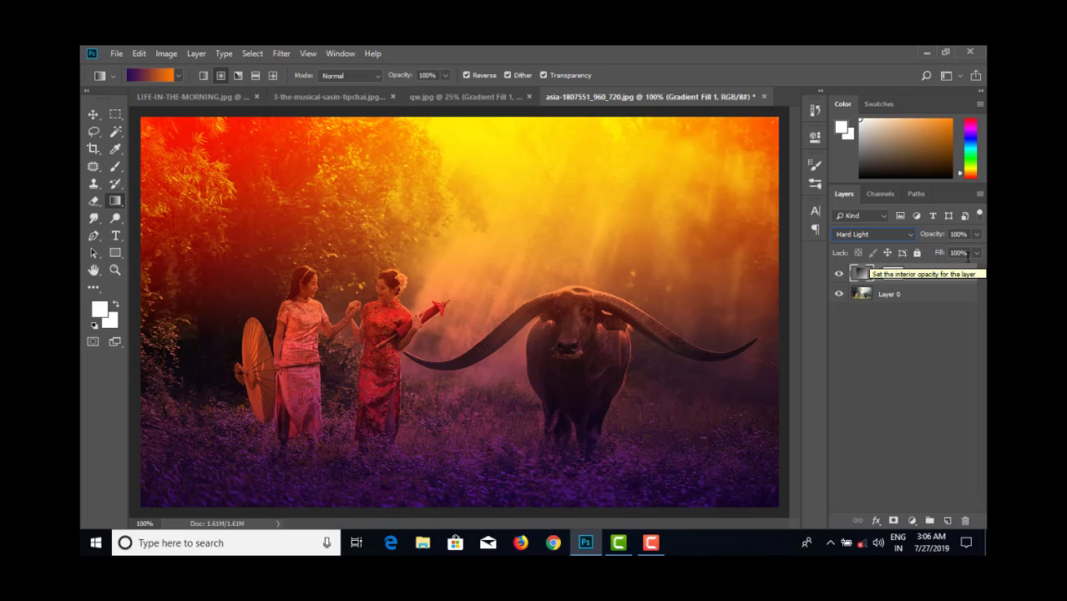
{"action": "left_click", "coordinate": [878, 234]}
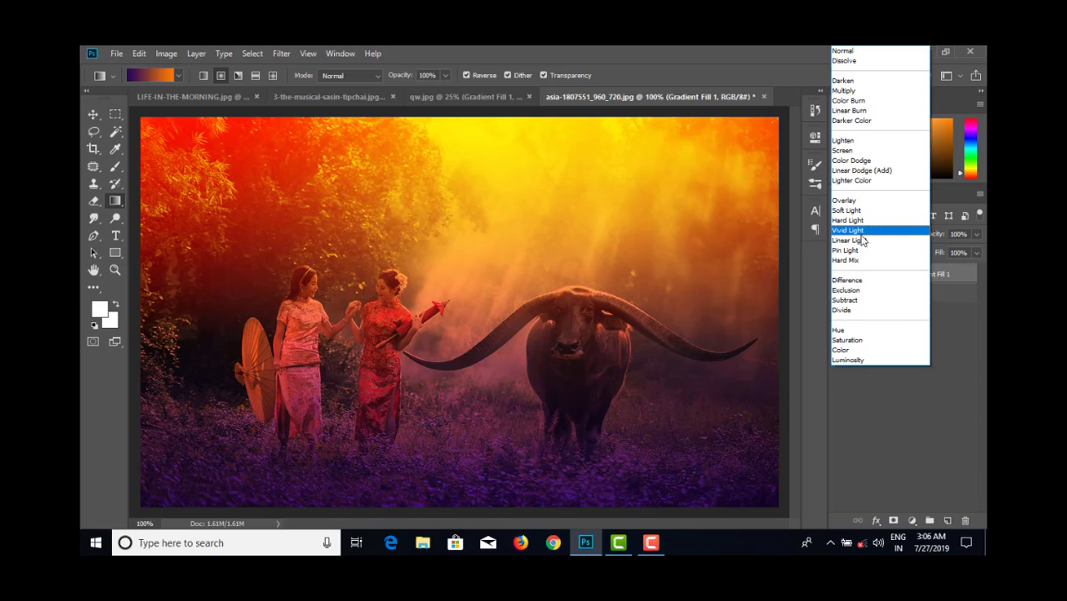
{"action": "left_click", "coordinate": [860, 244]}
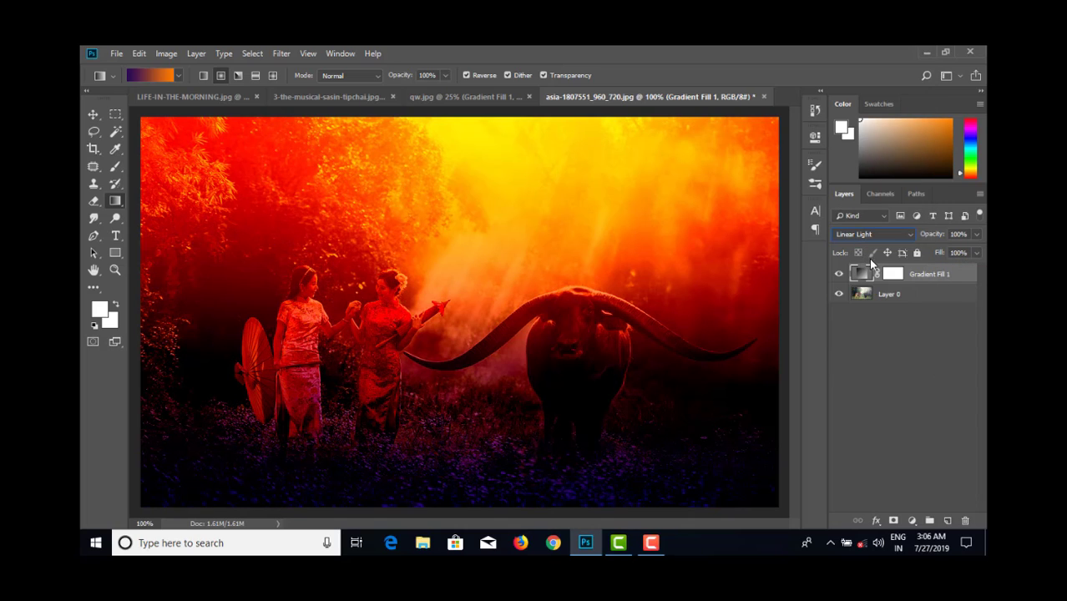
{"action": "left_click", "coordinate": [976, 253]}
{"action": "mouse_move", "coordinate": [951, 270]}
{"action": "left_mouse_down"}
{"action": "mouse_move", "coordinate": [970, 270]}
{"action": "mouse_move", "coordinate": [952, 273]}
{"action": "left_mouse_up"}
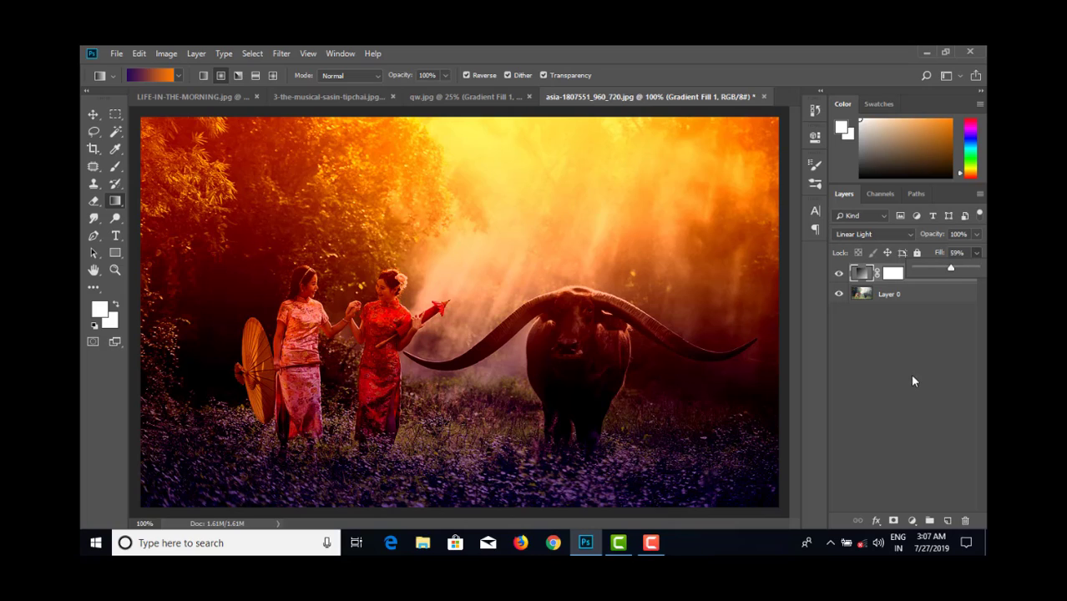
- Add a new layer and draw a reversed radial violet-to-orange gradient on it as a sun glow in the light above the buffalo
{"action": "left_click", "coordinate": [964, 520]}
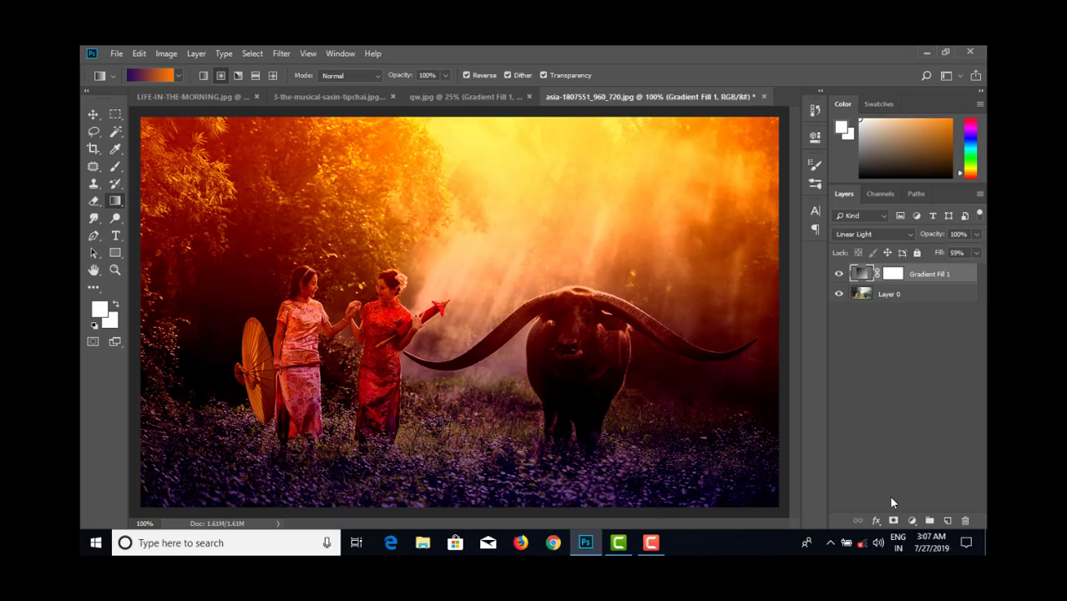
{"action": "left_click", "coordinate": [946, 521]}
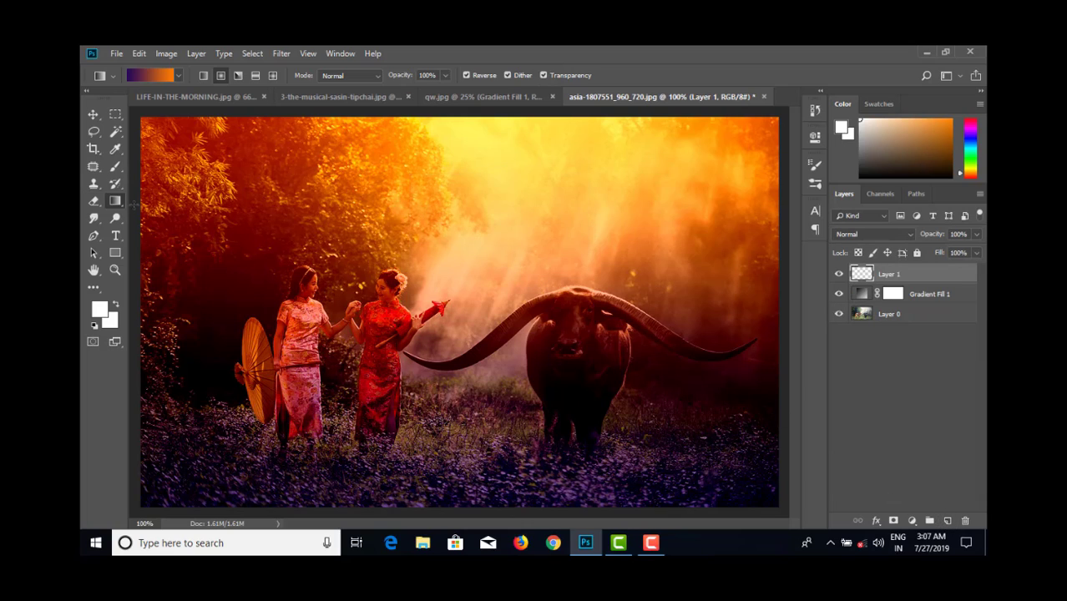
{"action": "left_click_drag", "start_coordinate": [532, 200], "coordinate": [622, 142]}
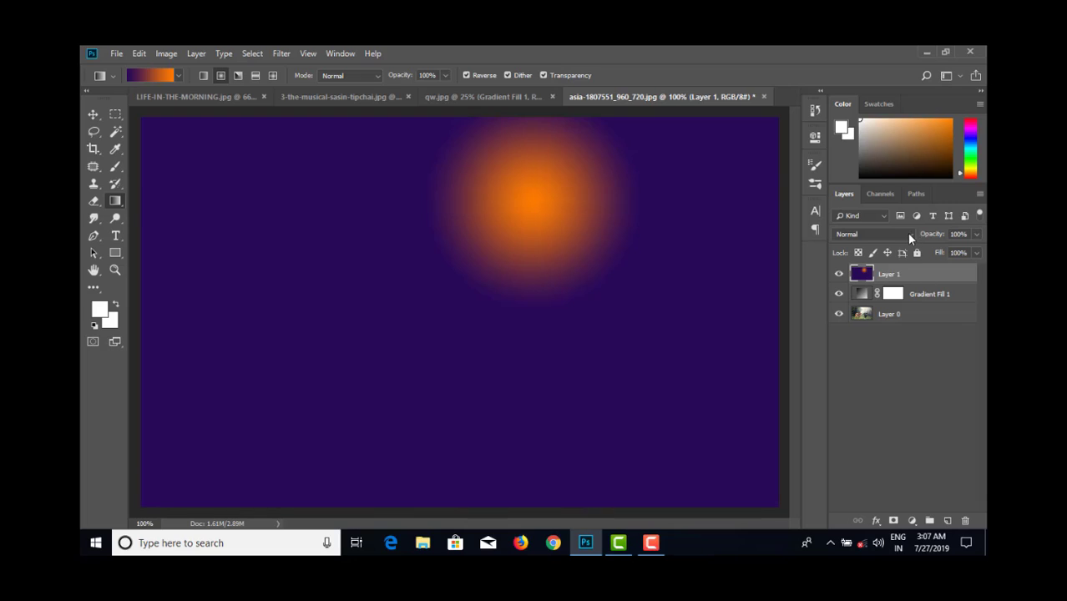
- Compare Linear Light and Vivid Light on the sun layer, keep Linear Light, and lower its Fill to 46%
{"action": "left_click", "coordinate": [896, 237]}
{"action": "left_click", "coordinate": [873, 240]}
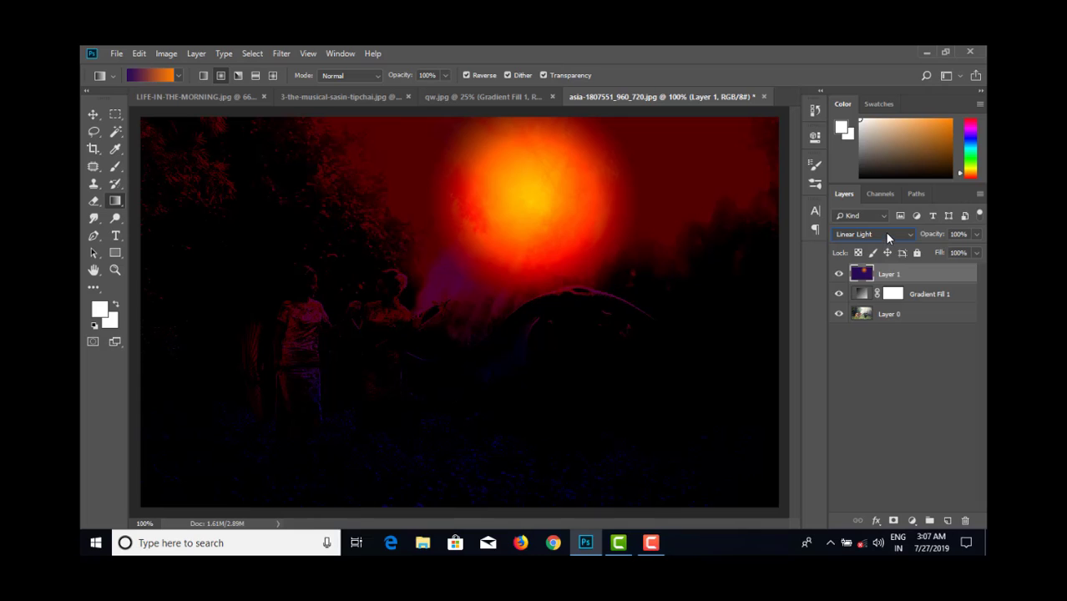
{"action": "left_click", "coordinate": [887, 237]}
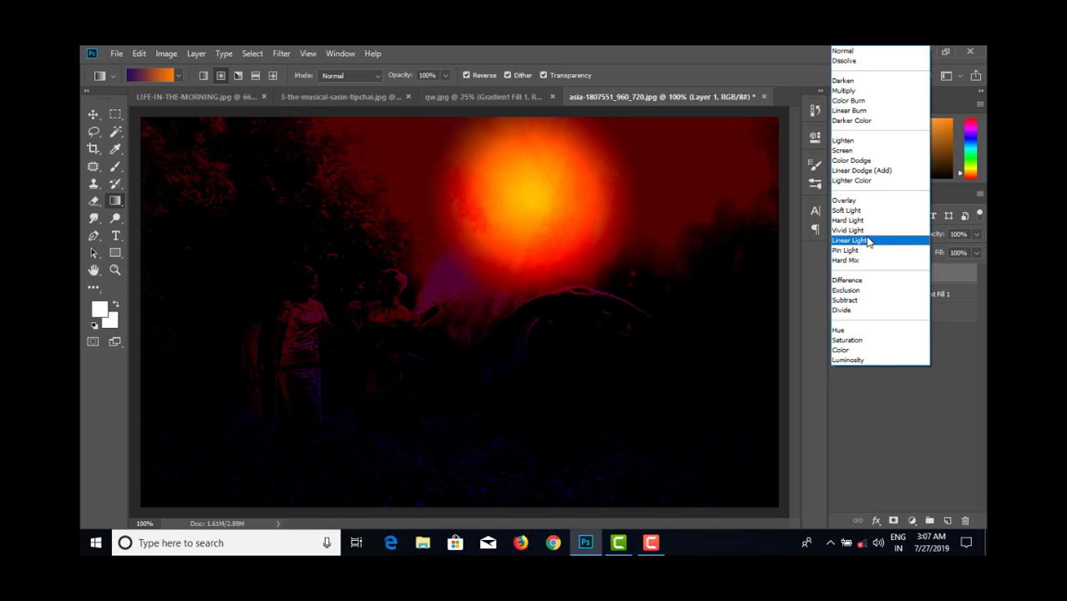
{"action": "left_click", "coordinate": [868, 230]}
{"action": "left_click", "coordinate": [866, 237]}
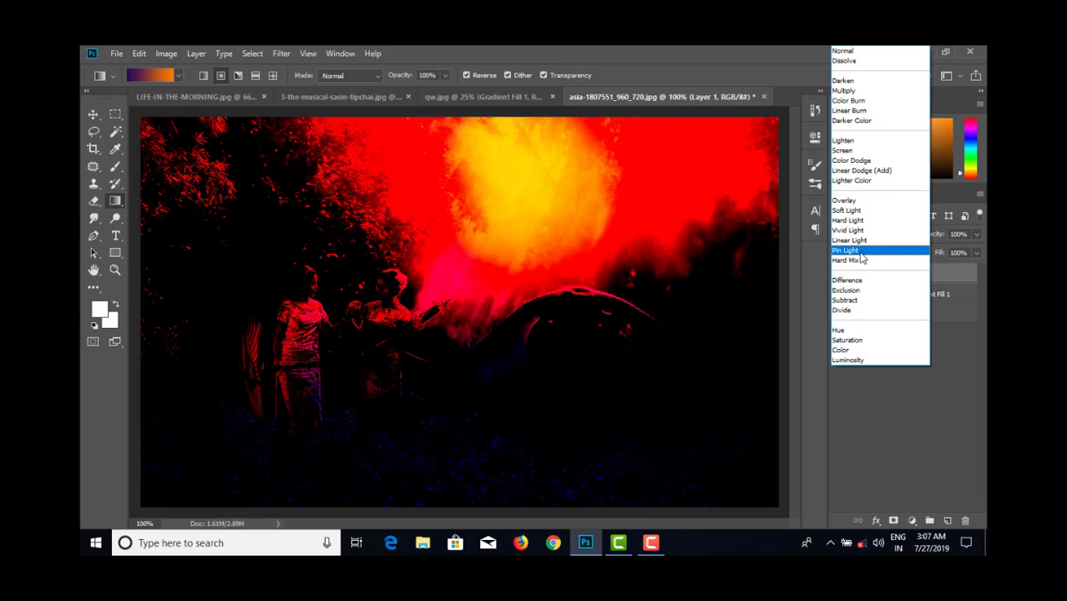
{"action": "left_click", "coordinate": [860, 241]}
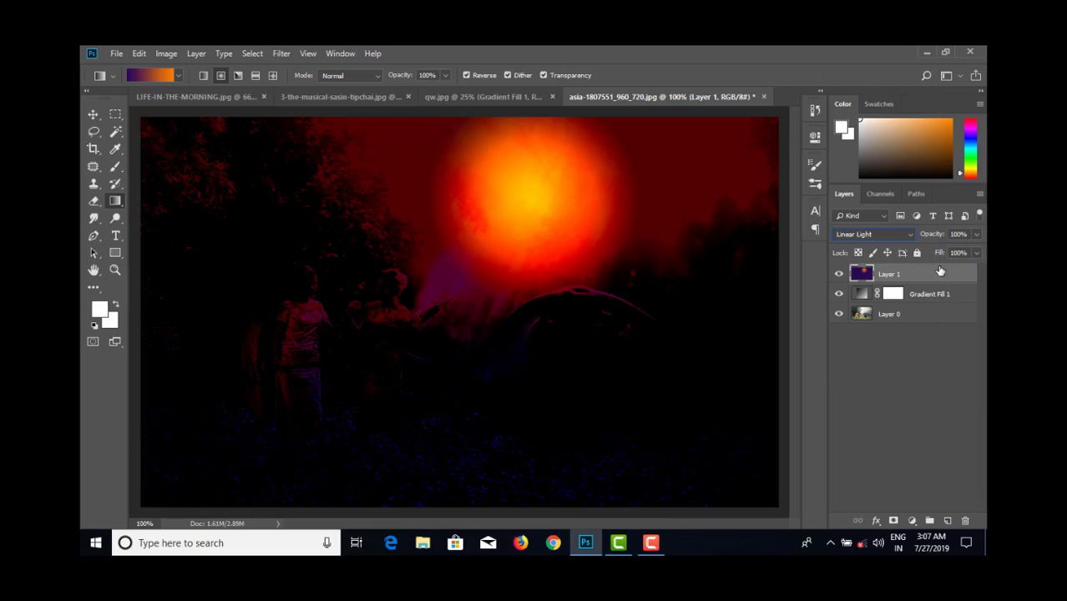
{"action": "left_click", "coordinate": [974, 252]}
{"action": "mouse_move", "coordinate": [938, 270]}
{"action": "left_mouse_down"}
{"action": "mouse_move", "coordinate": [927, 271]}
{"action": "mouse_move", "coordinate": [939, 273]}
{"action": "left_mouse_up"}
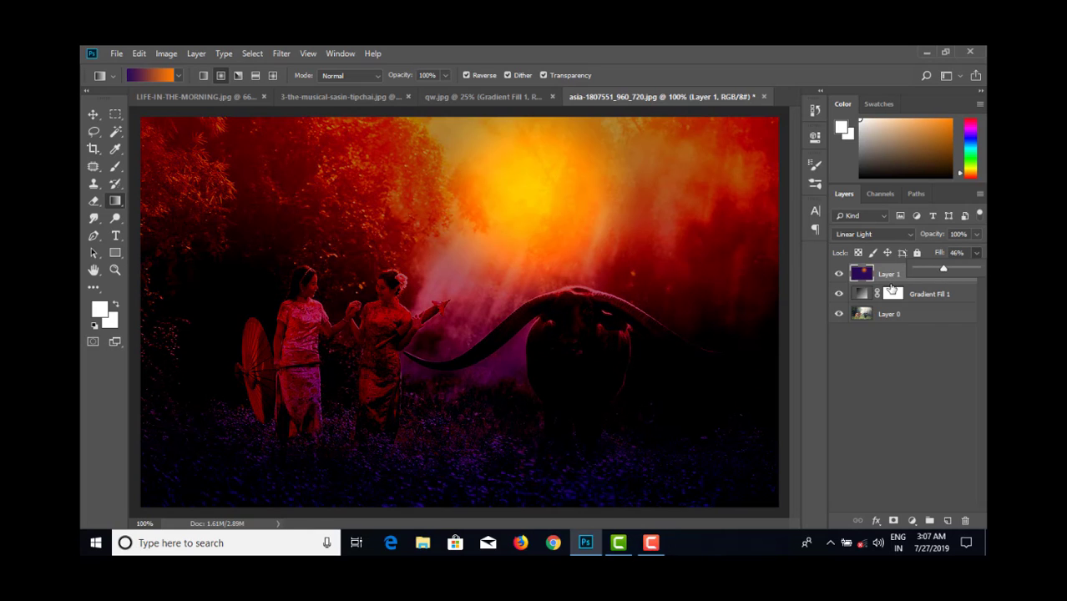
- Hide the sun layer and open the Gradient tool's violet-to-orange gradient for editing
{"action": "left_click", "coordinate": [838, 274]}
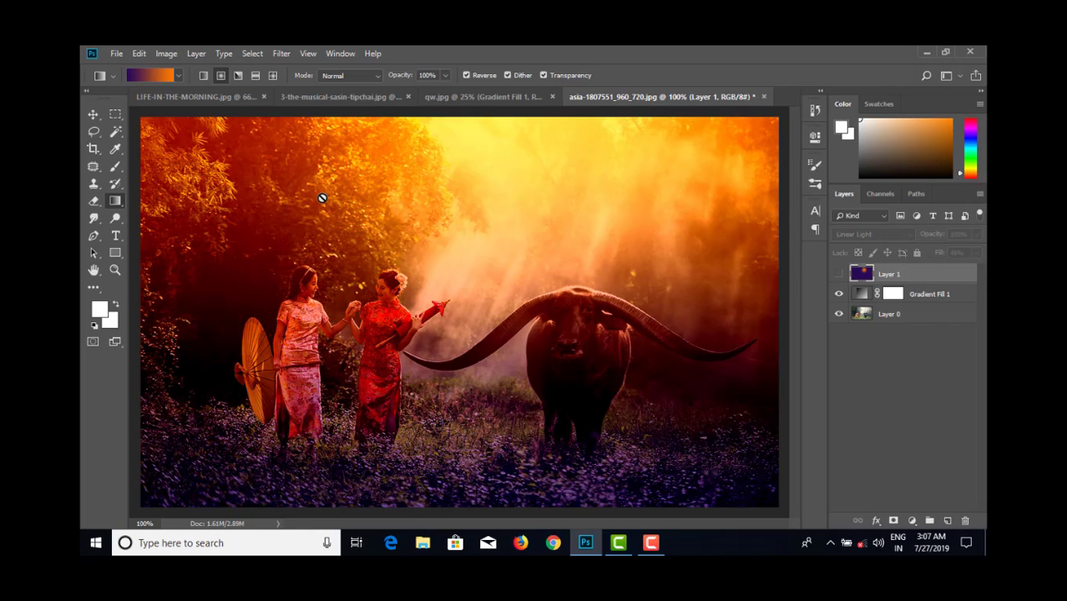
{"action": "left_click", "coordinate": [150, 75]}
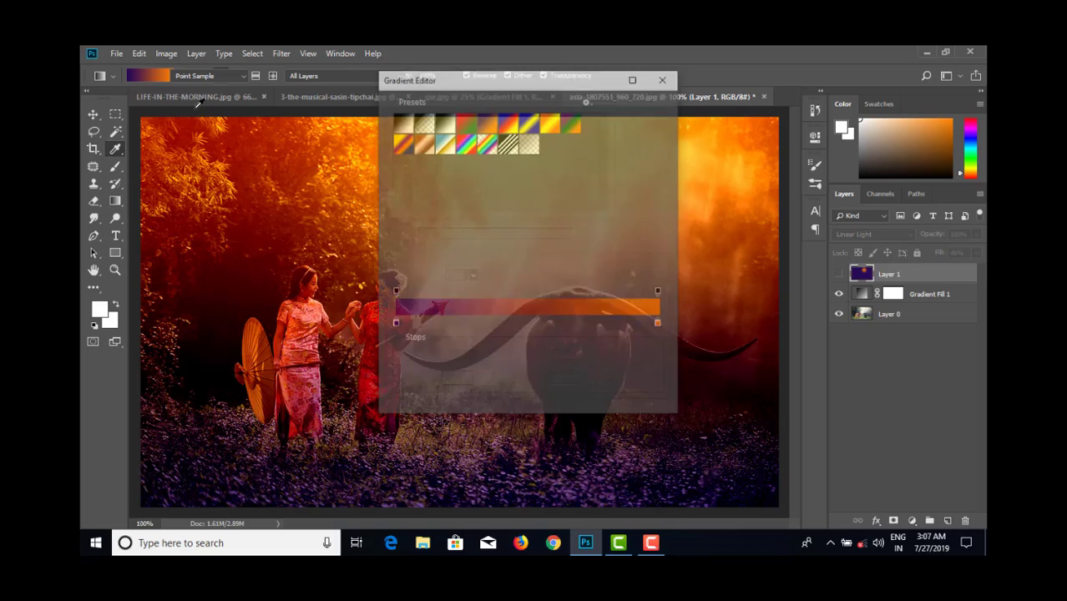
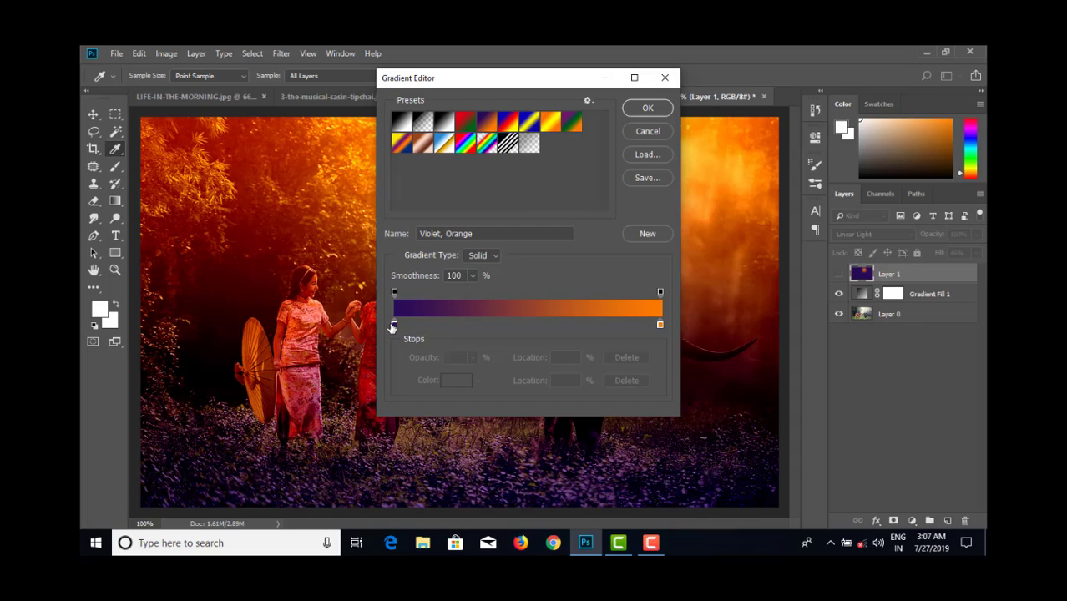
- Darken the gradient's violet start stop slightly, set its orange end stop to cyan 00eaff, and accept the gradient
{"action": "double_click", "coordinate": [393, 322]}
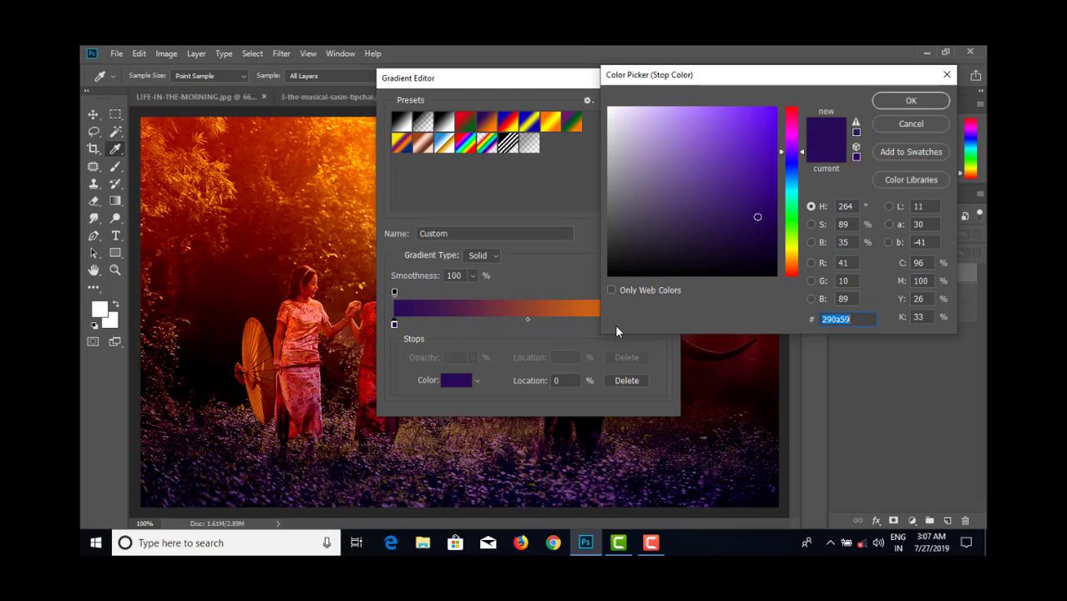
{"action": "left_click", "coordinate": [767, 226]}
{"action": "left_click", "coordinate": [911, 100]}
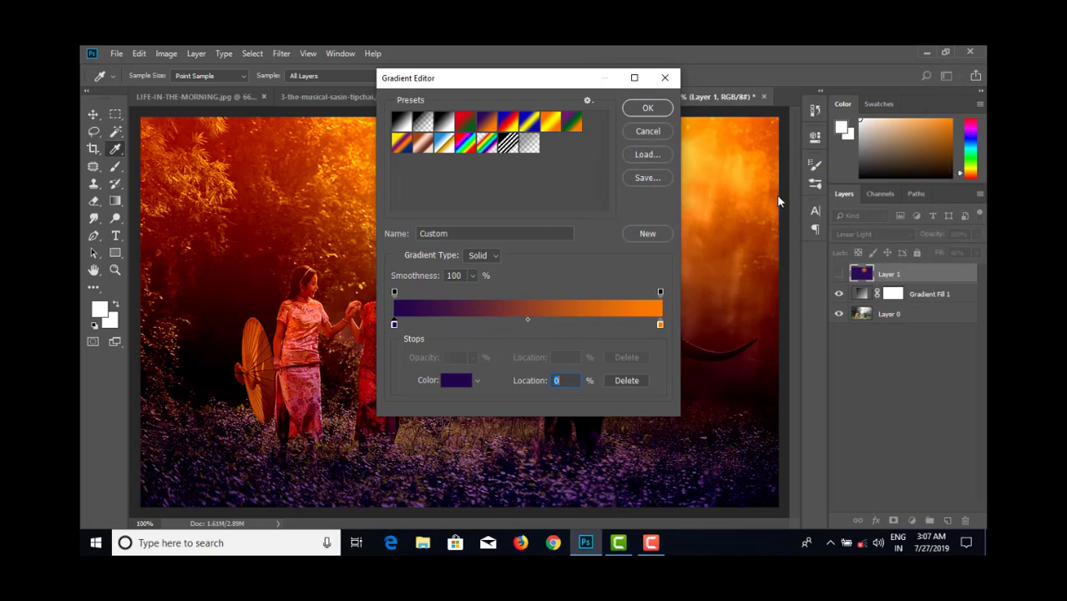
{"action": "double_click", "coordinate": [660, 325]}
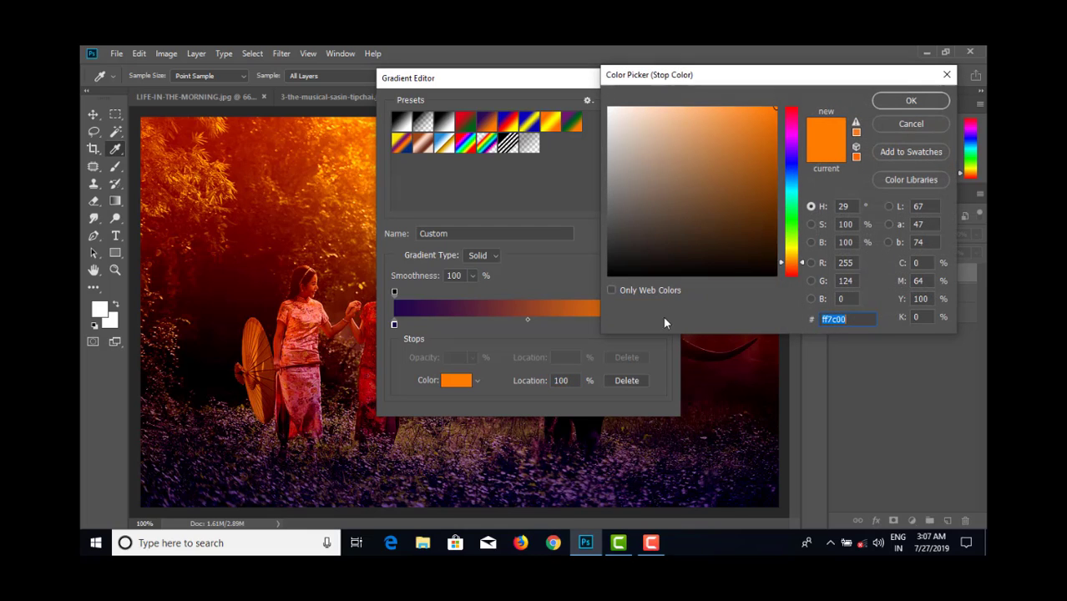
{"action": "left_click", "coordinate": [793, 194]}
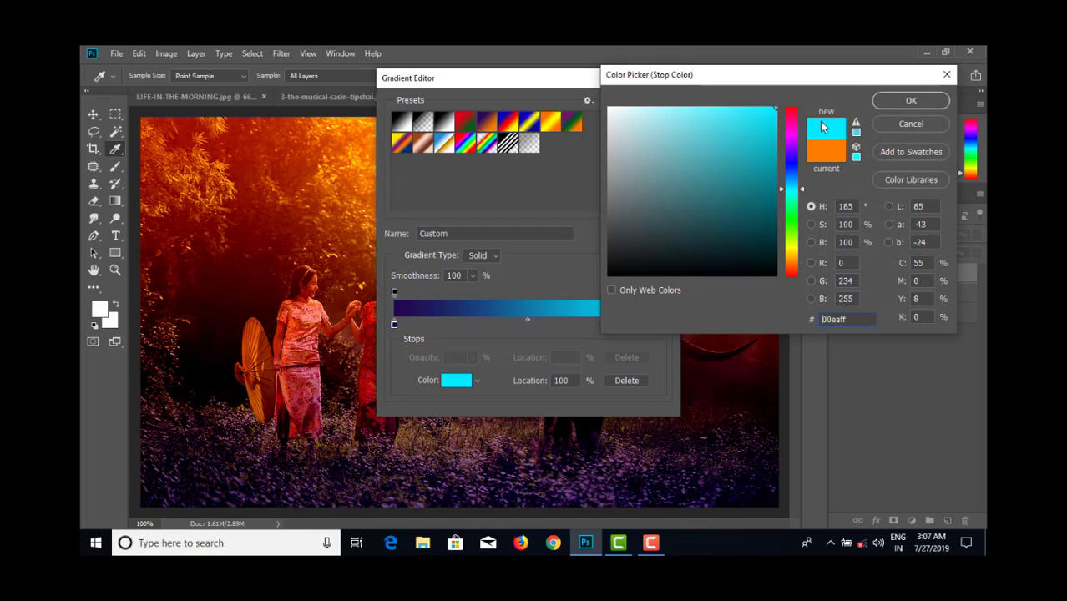
{"action": "left_click", "coordinate": [910, 100]}
{"action": "left_click", "coordinate": [649, 111]}
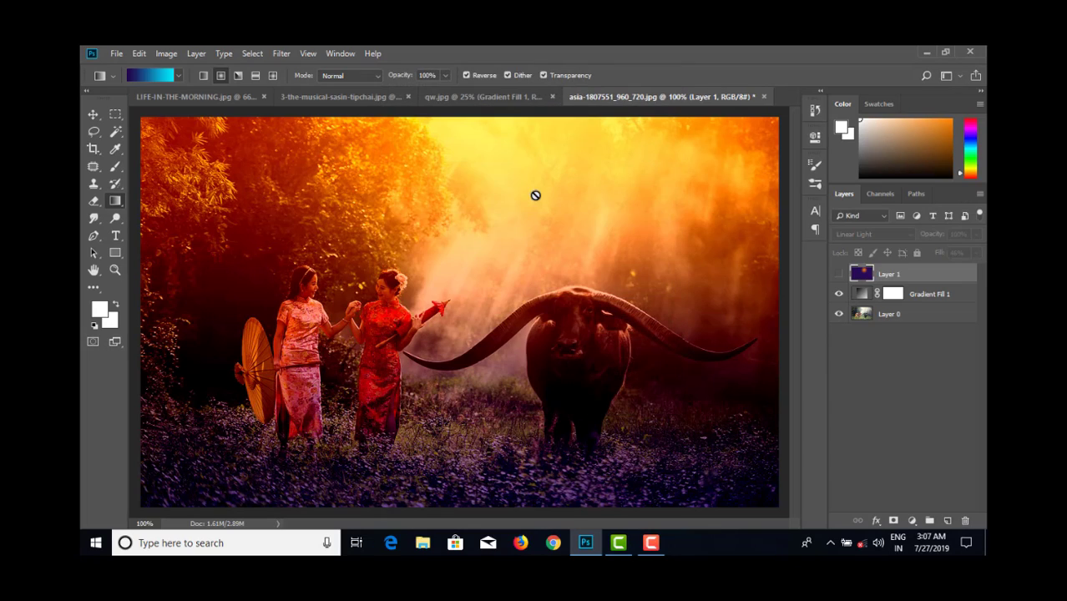
- Add a new layer and draw the reversed radial violet-to-cyan gradient as a medium-sized glow above the buffalo, redrawing it until the size suits
{"action": "left_click", "coordinate": [948, 521]}
{"action": "left_click_drag", "start_coordinate": [505, 231], "coordinate": [663, 166]}
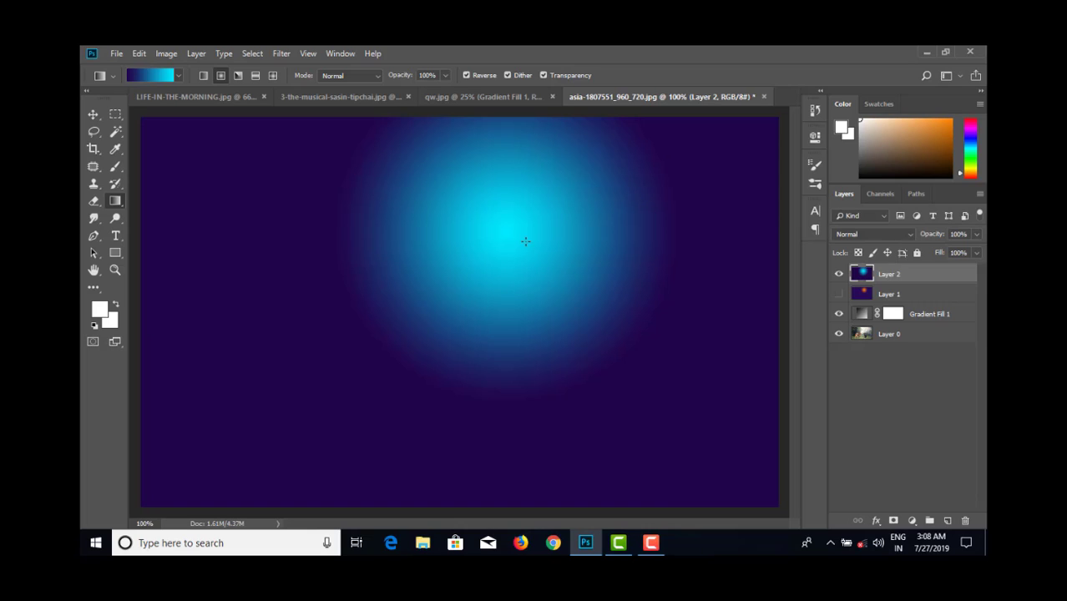
{"action": "mouse_move", "coordinate": [569, 211]}
{"action": "left_mouse_down"}
{"action": "mouse_move", "coordinate": [561, 220]}
{"action": "mouse_move", "coordinate": [577, 197]}
{"action": "left_mouse_up"}
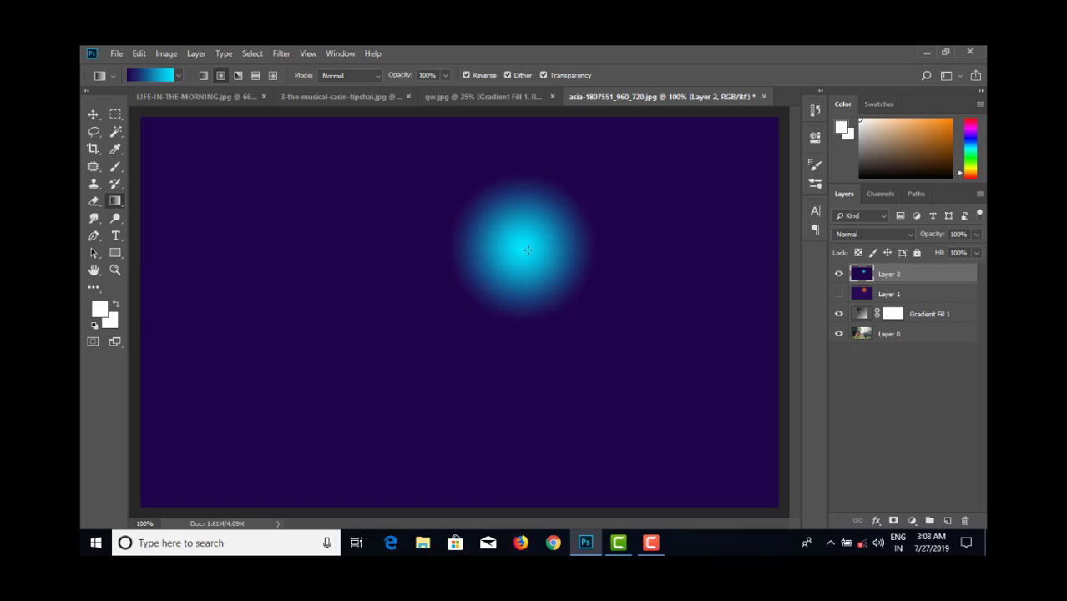
{"action": "left_click_drag", "start_coordinate": [515, 242], "coordinate": [613, 173]}
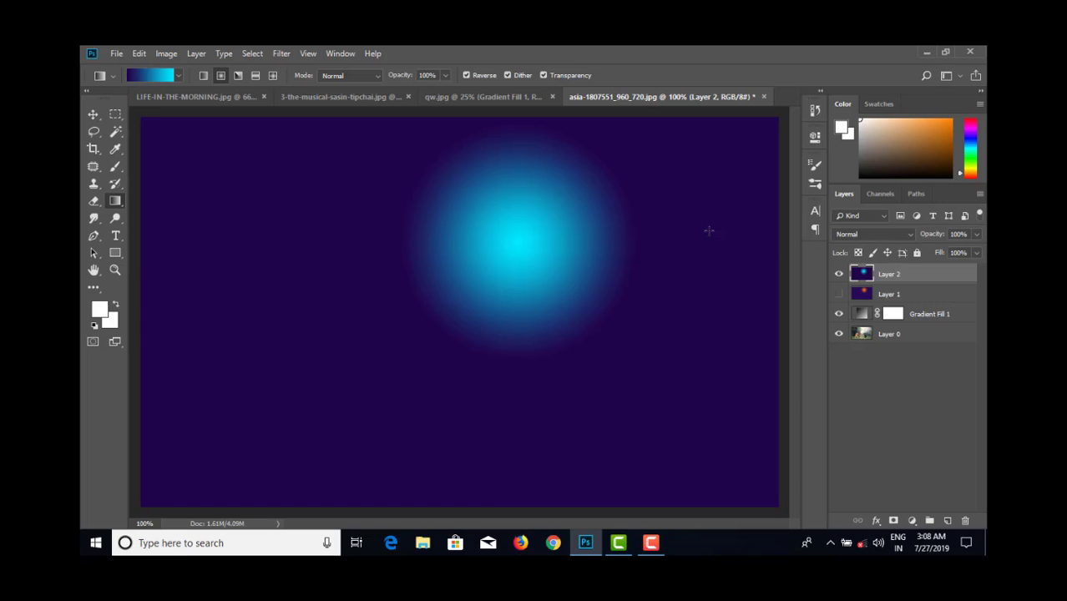
- Try Linear Light on the cyan glow layer, switch it to Hard Light, and lower its Fill to 59%
{"action": "left_click", "coordinate": [893, 234]}
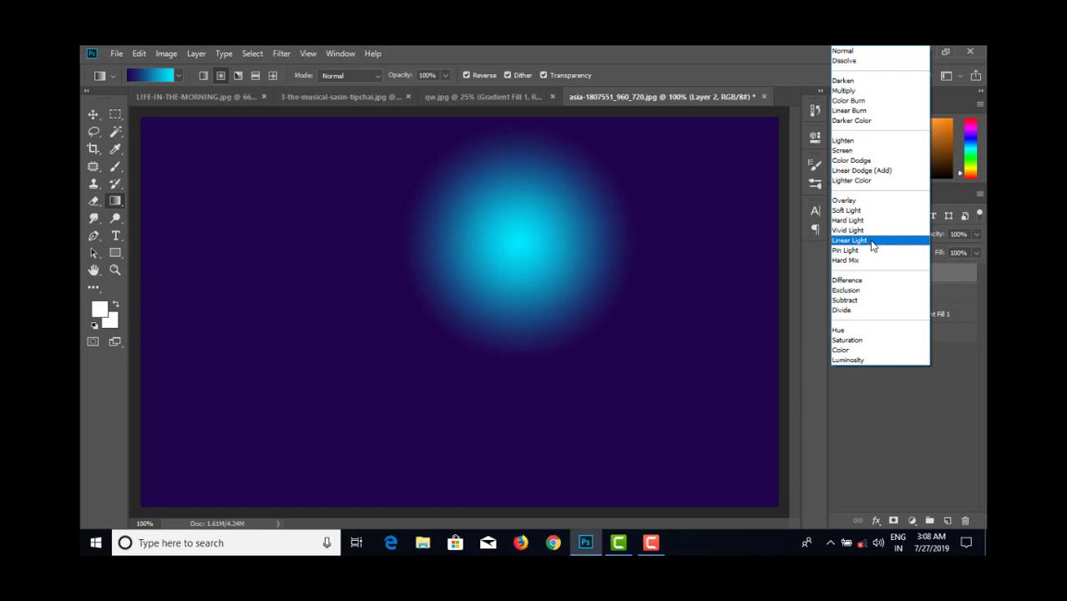
{"action": "left_click", "coordinate": [872, 242]}
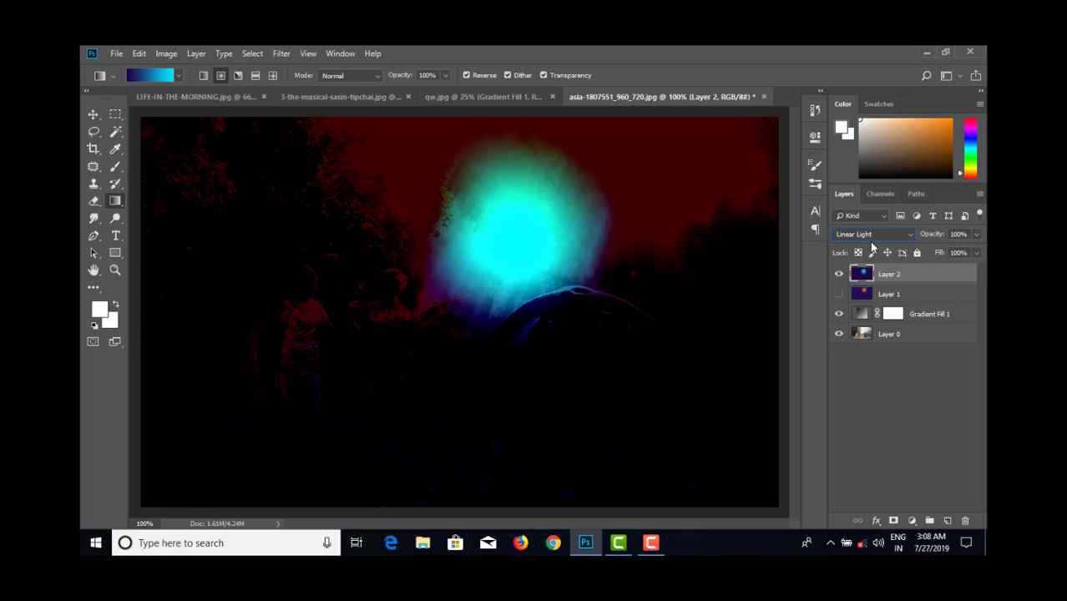
{"action": "left_click", "coordinate": [870, 233]}
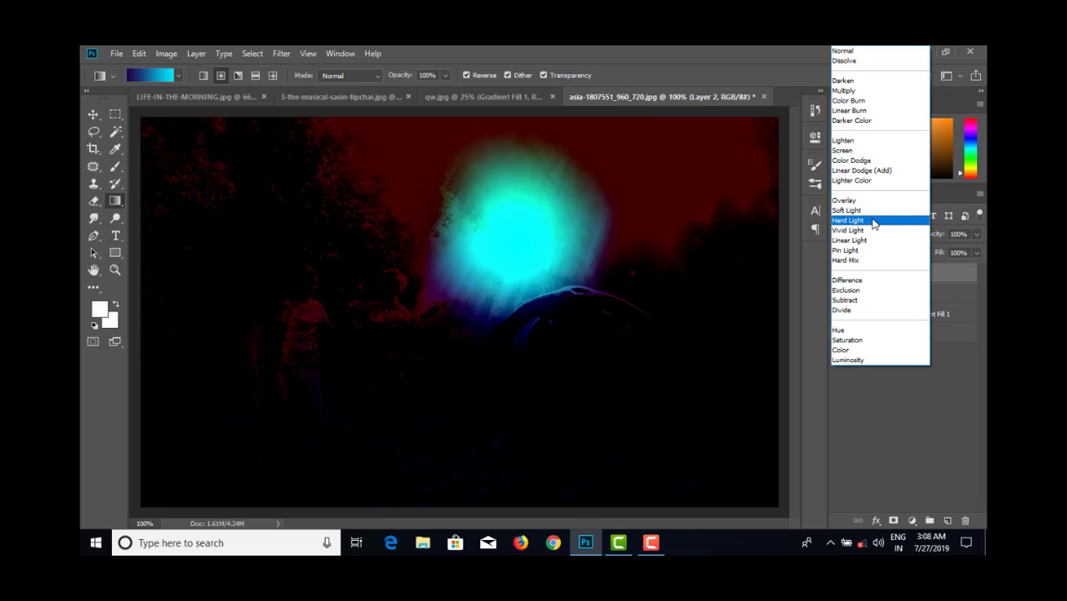
{"action": "left_click", "coordinate": [872, 221]}
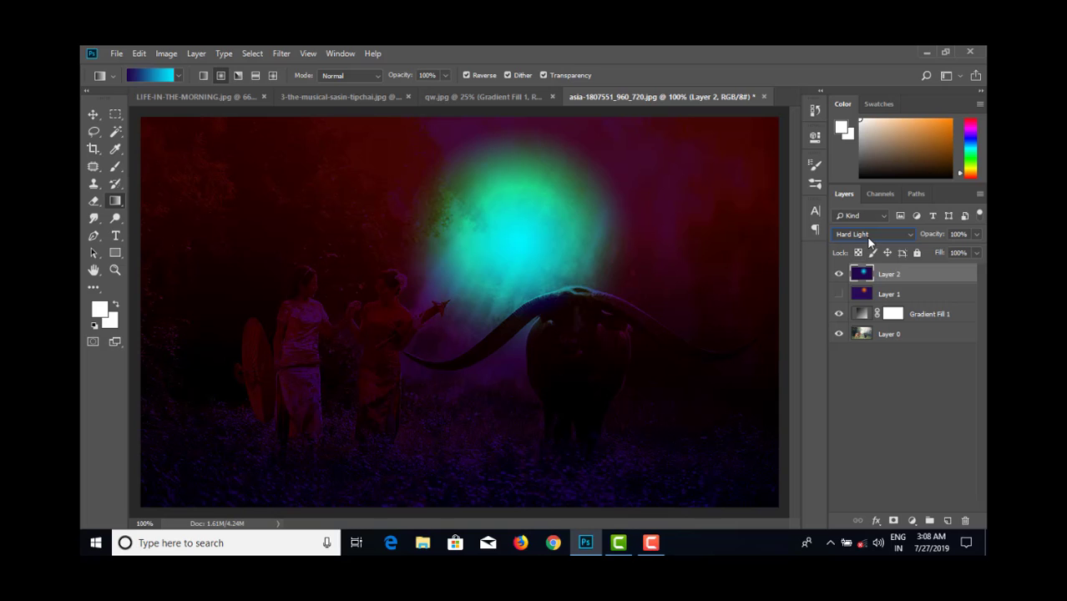
{"action": "left_click", "coordinate": [977, 257]}
{"action": "left_click_drag", "start_coordinate": [975, 269], "coordinate": [953, 276]}
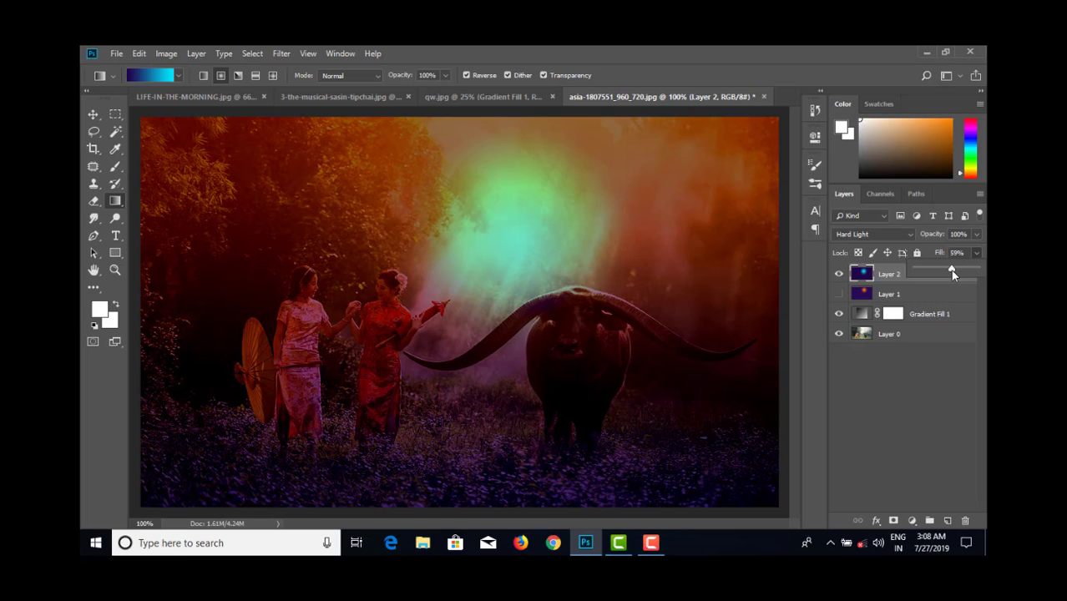
- Try Linear Light again on the cyan glow layer and settle on Overlay
{"action": "left_click", "coordinate": [864, 234]}
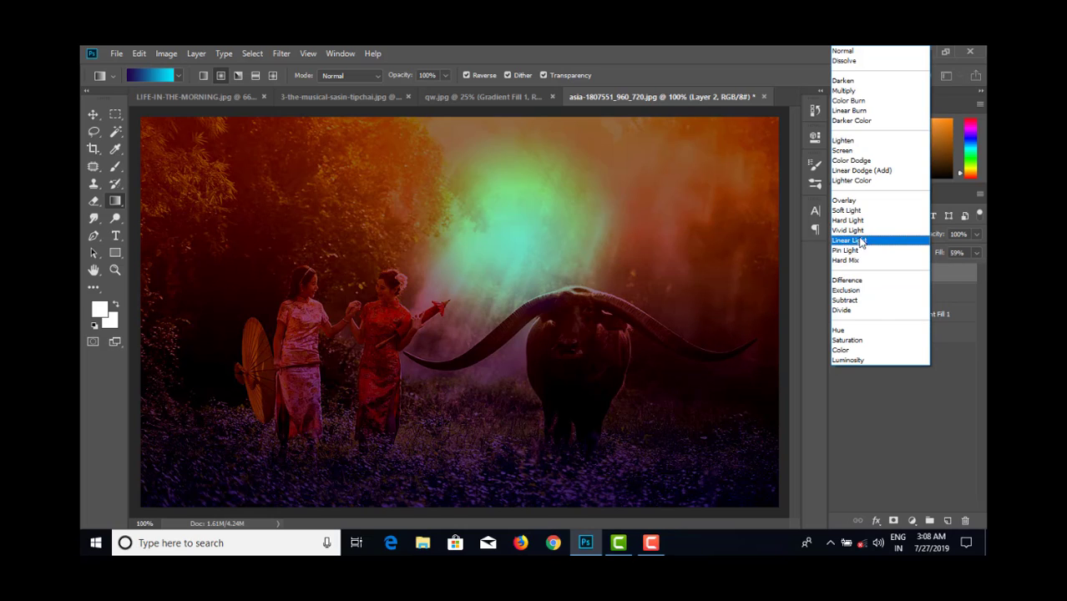
{"action": "left_click", "coordinate": [855, 242]}
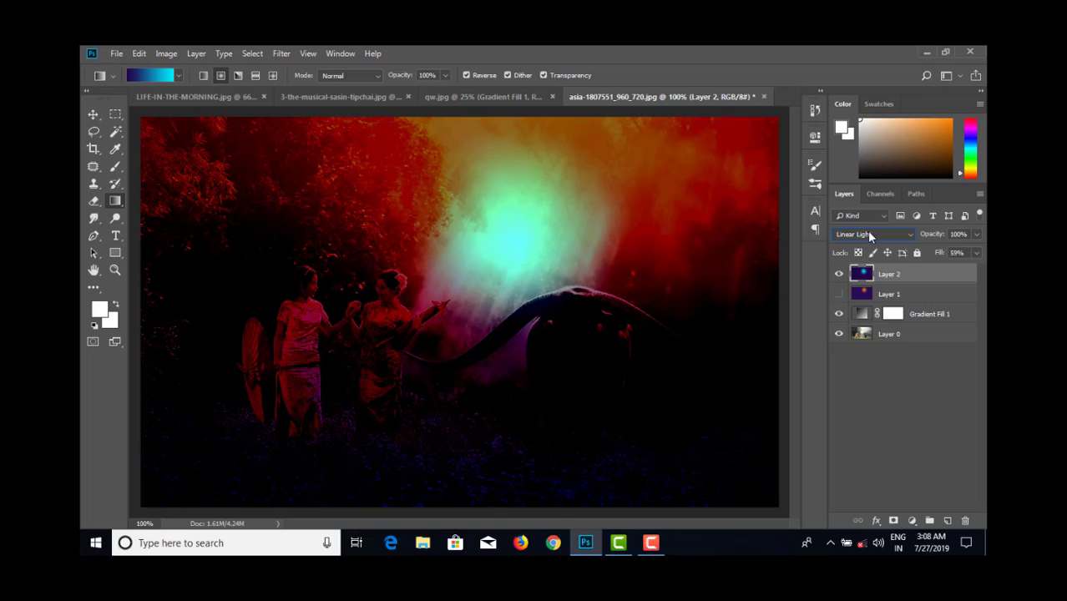
{"action": "left_click", "coordinate": [868, 234]}
{"action": "left_click", "coordinate": [858, 217]}
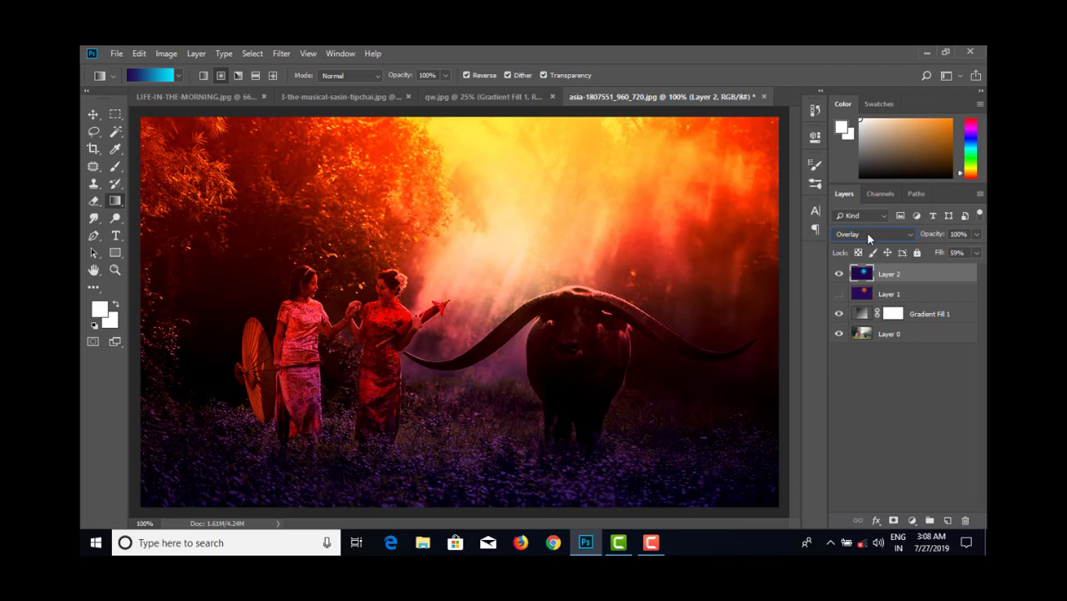
- Hide the cyan glow layer, show the orange sun layer, and lower the sun layer's Fill to 16%
{"action": "left_click", "coordinate": [838, 274]}
{"action": "left_click", "coordinate": [839, 294]}
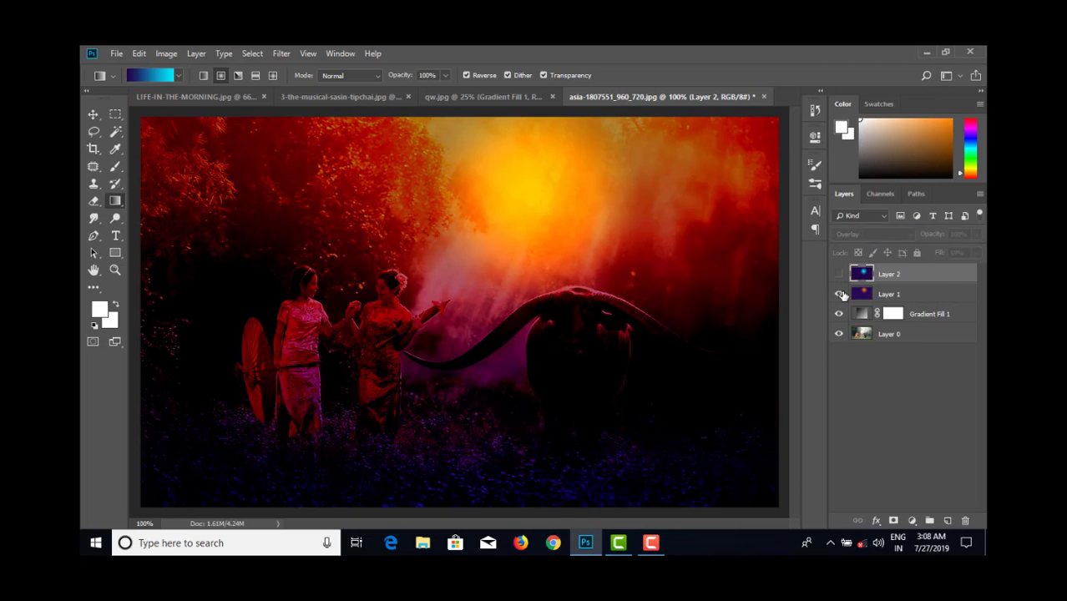
{"action": "left_click", "coordinate": [908, 294]}
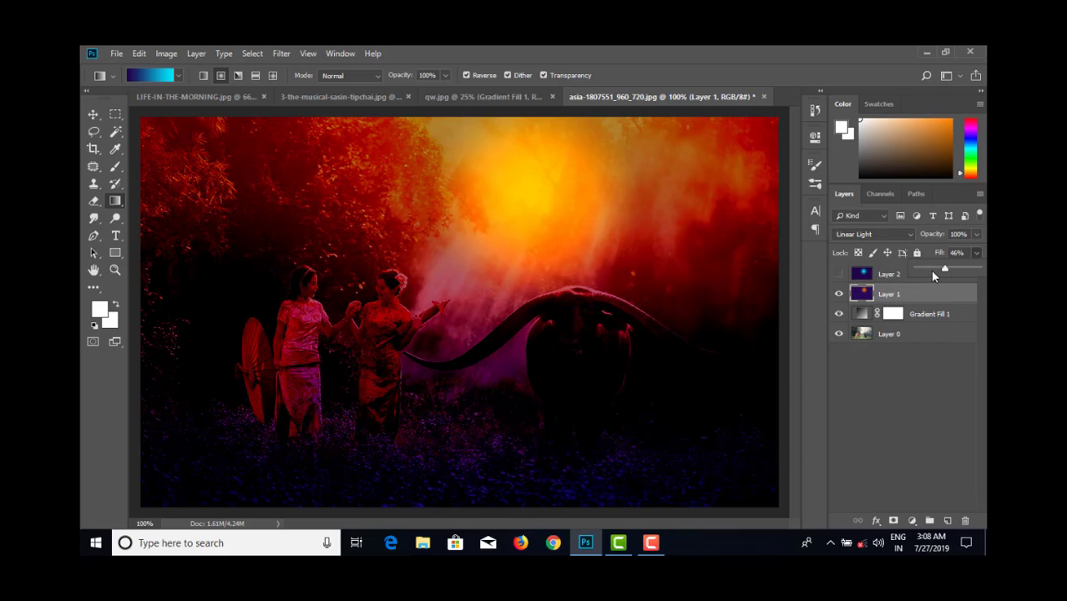
{"action": "left_click_drag", "start_coordinate": [932, 271], "coordinate": [938, 268]}
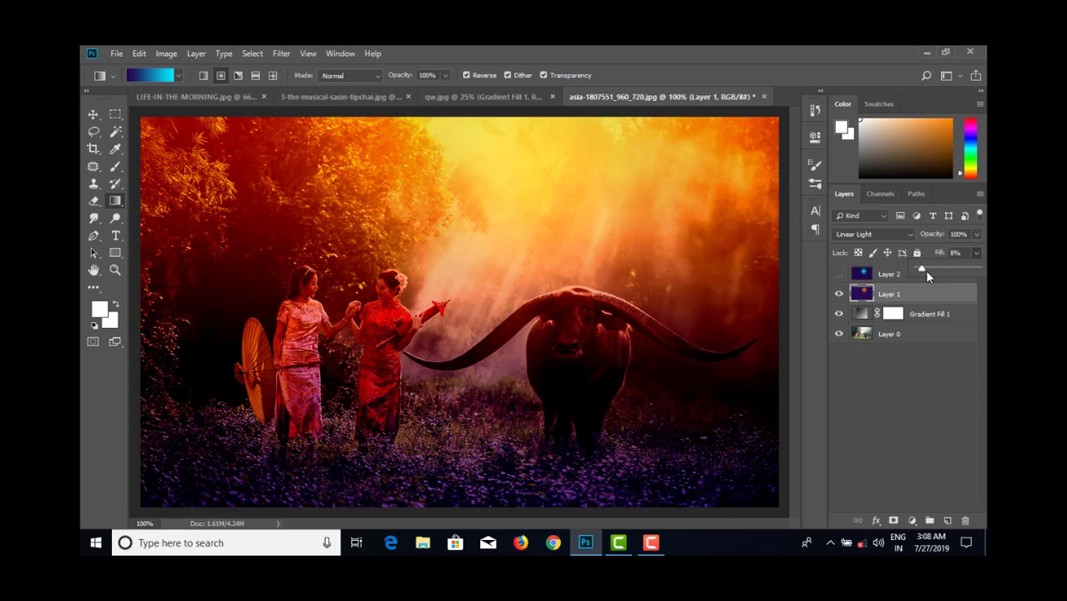
{"action": "left_click_drag", "start_coordinate": [924, 269], "coordinate": [926, 272]}
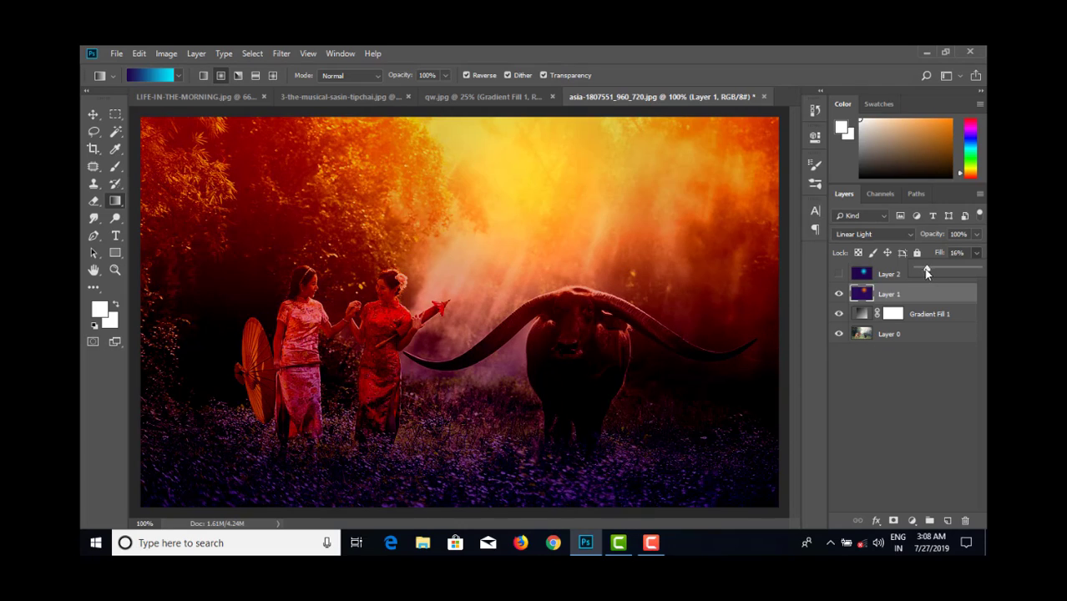
- Compare the buffalo photo with and without the orange sun layer, leaving that layer hidden
{"action": "left_click", "coordinate": [839, 294]}
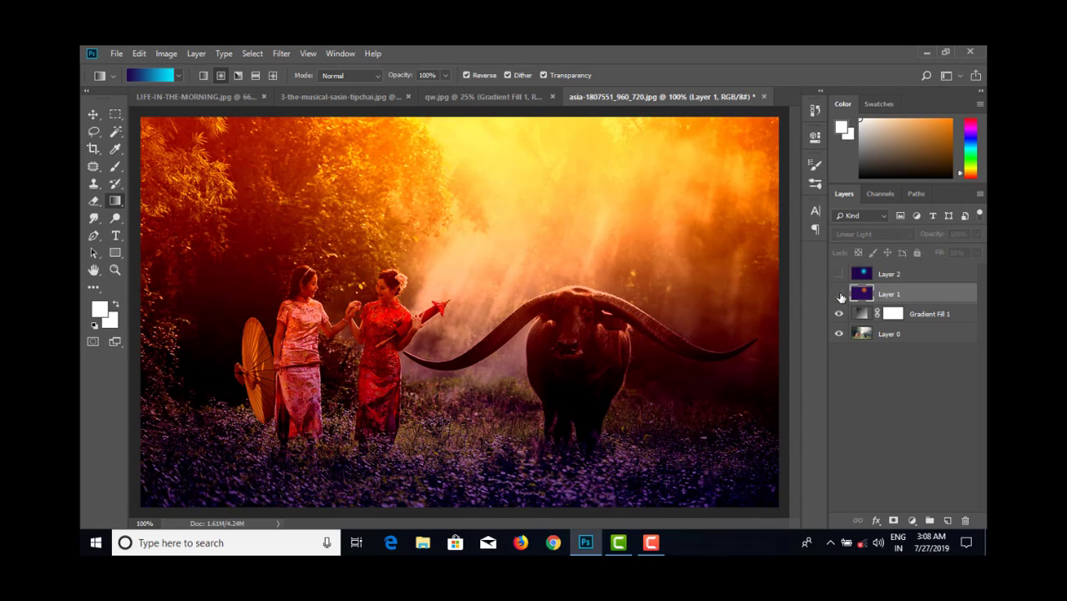
{"action": "left_click", "coordinate": [839, 294]}
{"action": "left_click", "coordinate": [839, 294]}
{"action": "left_click", "coordinate": [839, 293]}
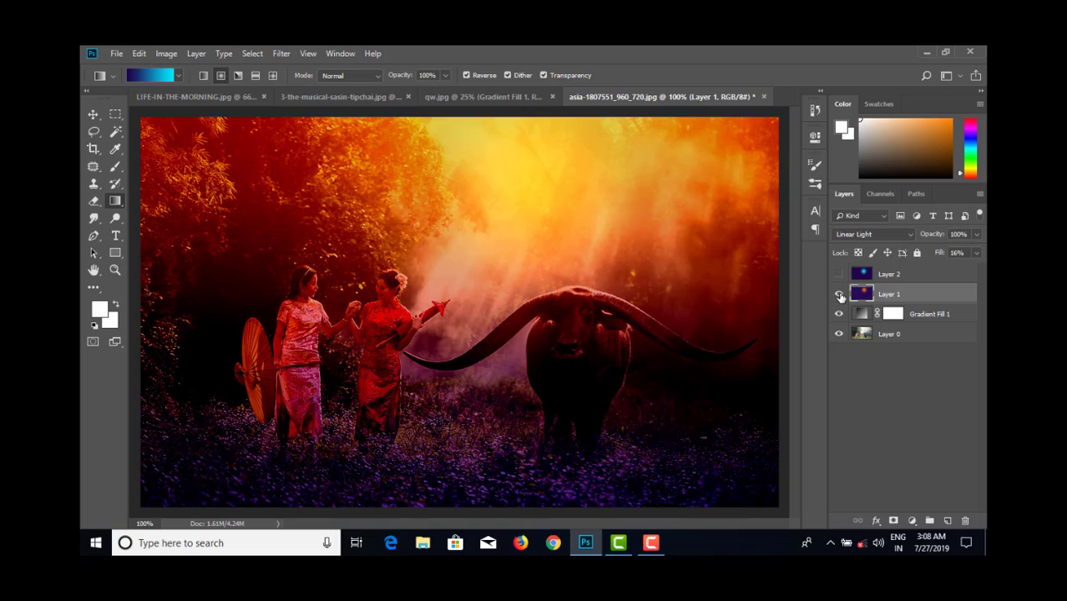
{"action": "left_click", "coordinate": [838, 294]}
- Hide the gradient fill, try different opacities on the photo layer, show the fill again and test its opacity, restoring both to 100%
{"action": "left_click_drag", "start_coordinate": [838, 314], "coordinate": [840, 295]}
{"action": "left_click", "coordinate": [908, 335]}
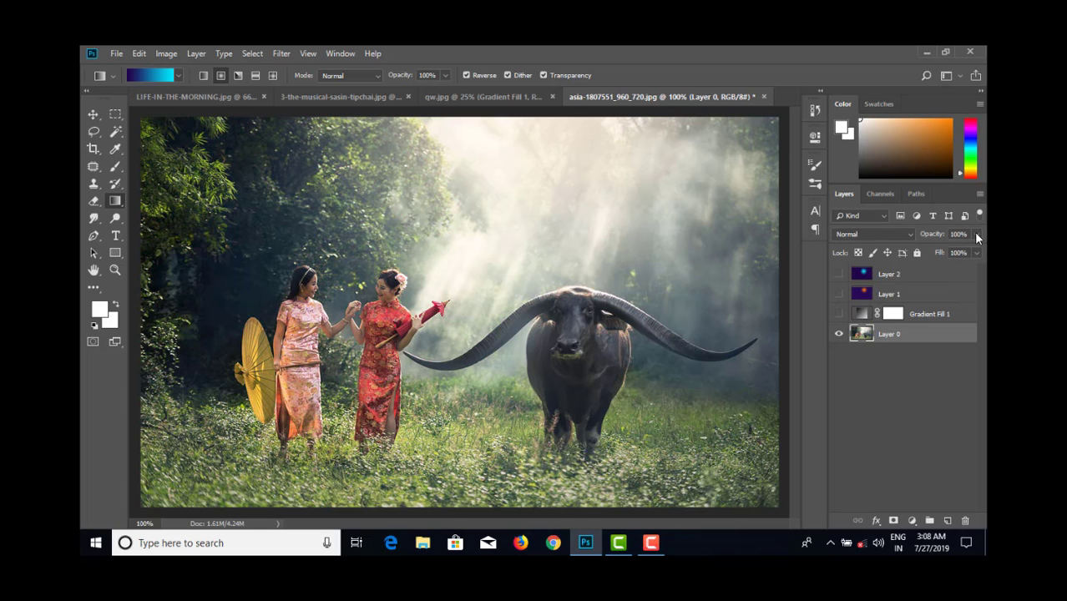
{"action": "left_click", "coordinate": [977, 240]}
{"action": "left_click_drag", "start_coordinate": [930, 249], "coordinate": [977, 250]}
{"action": "left_click", "coordinate": [851, 315]}
{"action": "left_click", "coordinate": [839, 314]}
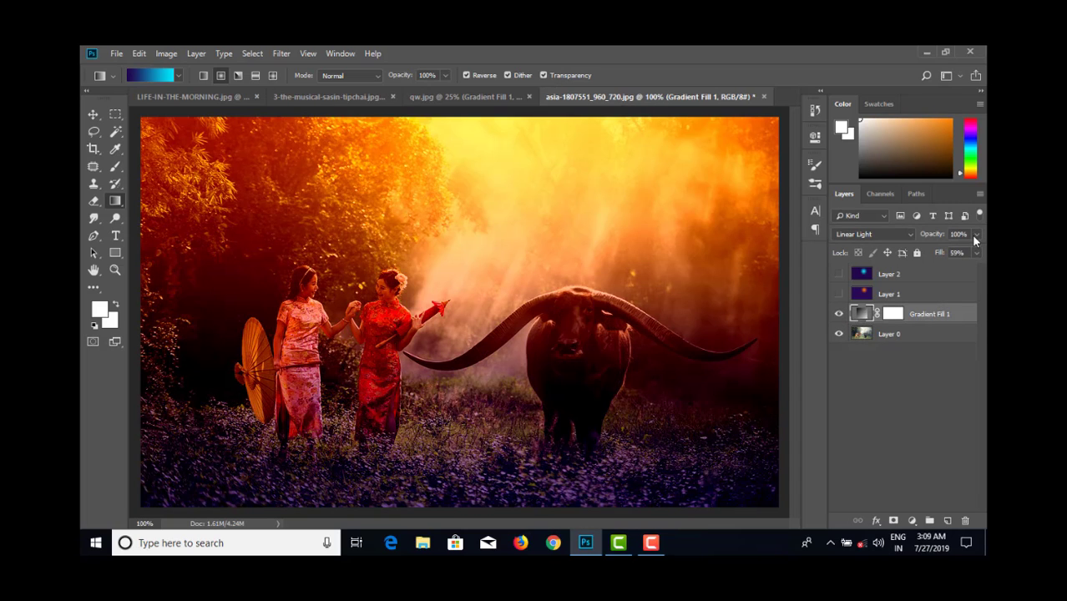
{"action": "left_click_drag", "start_coordinate": [957, 252], "coordinate": [982, 251]}
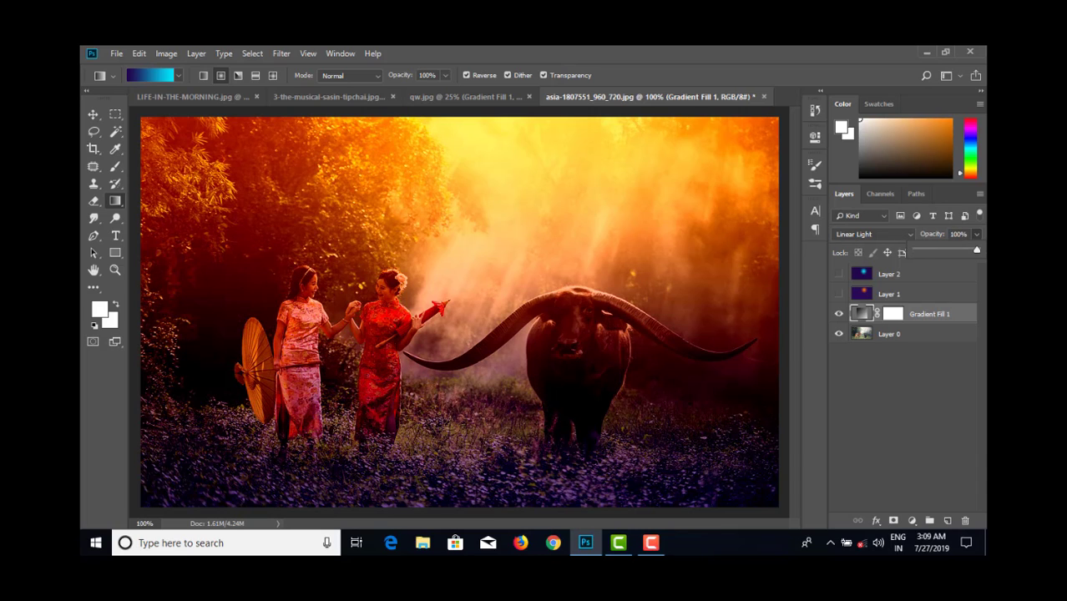
{"action": "left_click", "coordinate": [939, 274]}
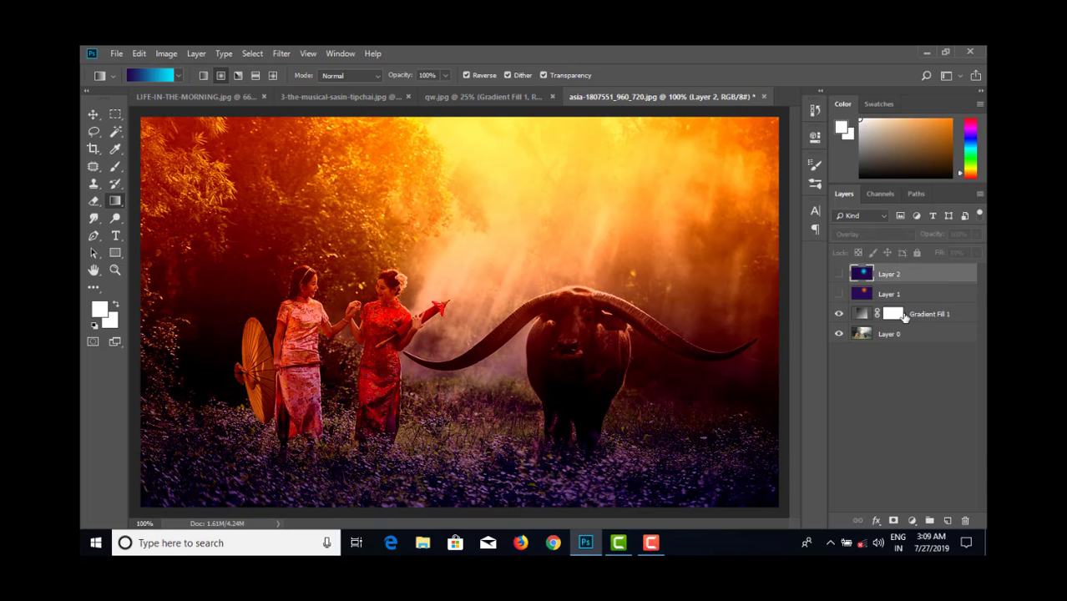
- Raise the Fill of the Gradient Fill 1 layer on the buffalo photo to 87%
{"action": "left_click", "coordinate": [904, 316]}
{"action": "left_click", "coordinate": [977, 253]}
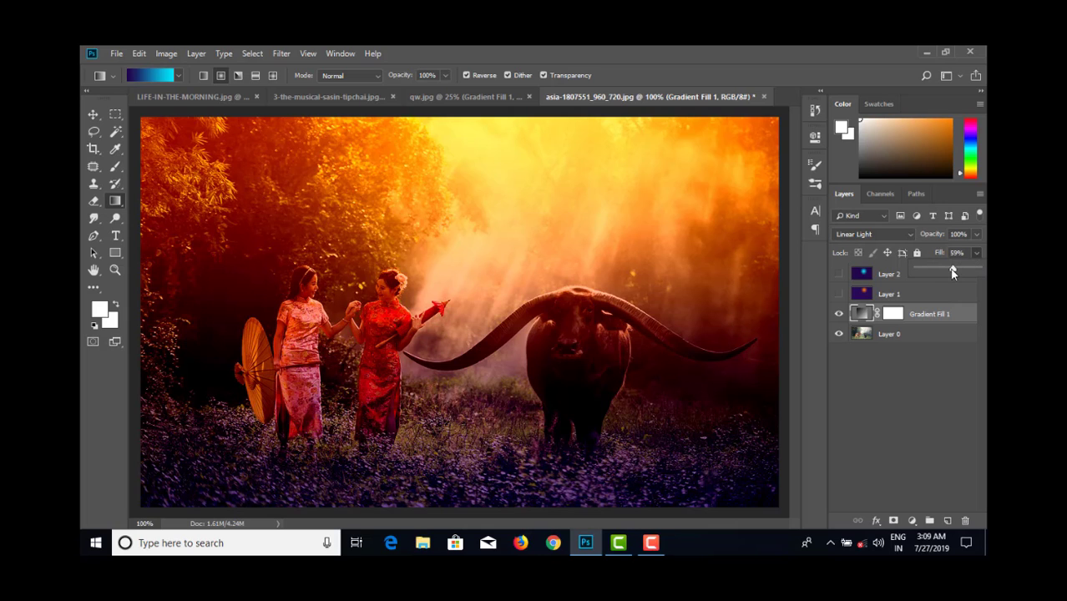
{"action": "mouse_move", "coordinate": [947, 273]}
{"action": "left_mouse_down"}
{"action": "mouse_move", "coordinate": [919, 269]}
{"action": "mouse_move", "coordinate": [977, 268]}
{"action": "mouse_move", "coordinate": [948, 275]}
{"action": "mouse_move", "coordinate": [968, 273]}
{"action": "left_mouse_up"}
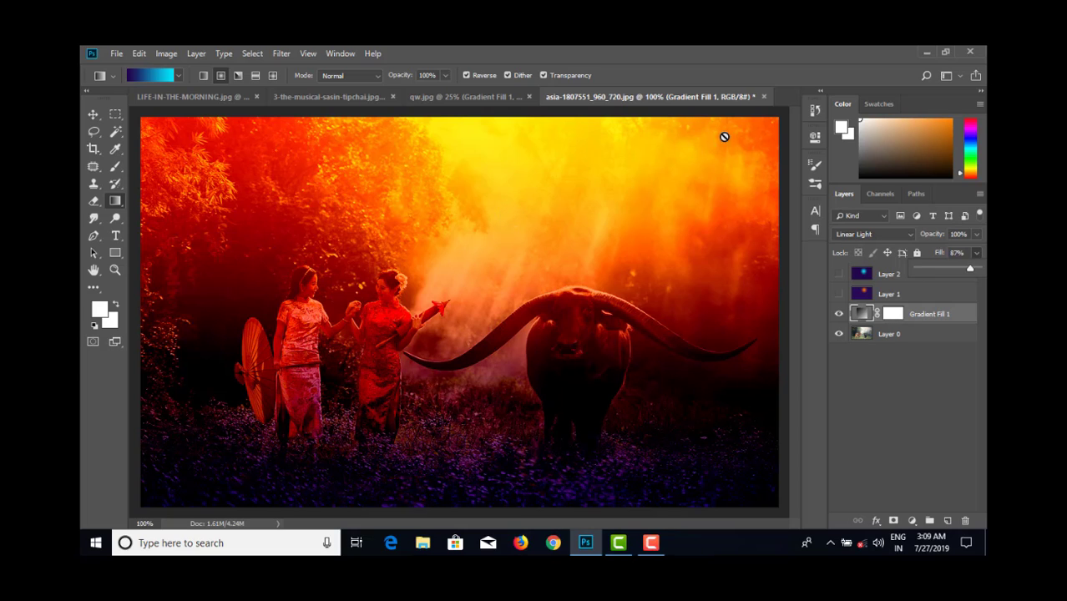
- Review the edited qw.jpg, buffalo and violin photos, comparing the violin photo with and without its gradient fill and sun layers
{"action": "left_click", "coordinate": [449, 97]}
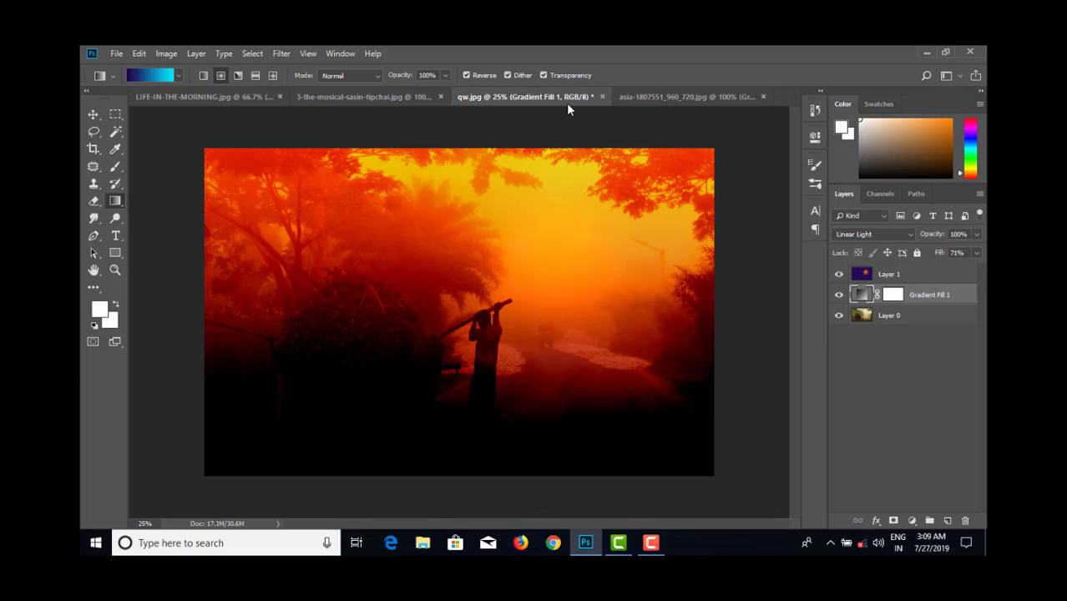
{"action": "left_click", "coordinate": [659, 96]}
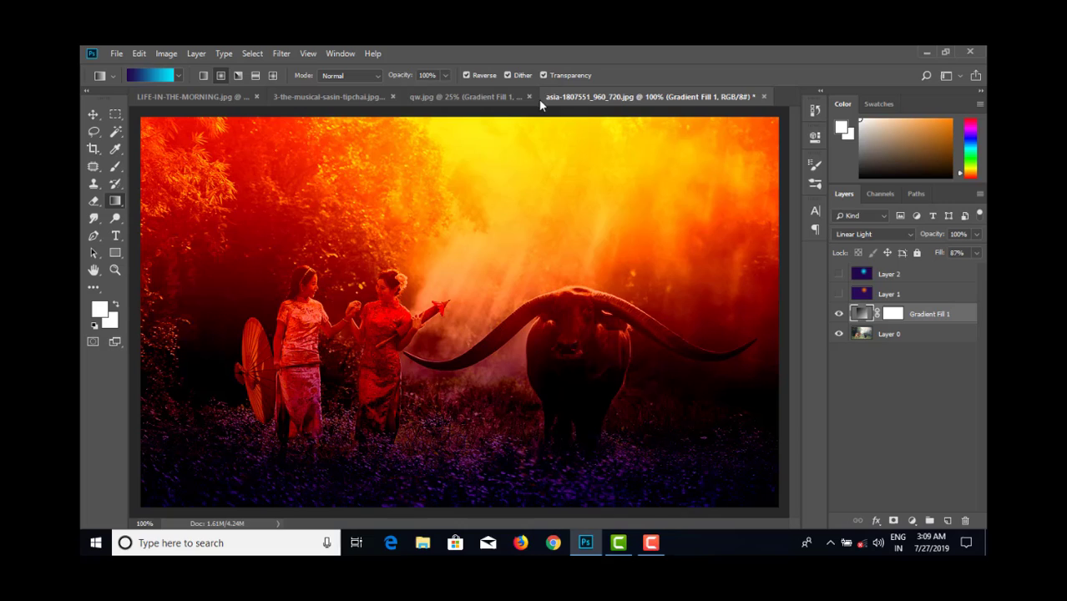
{"action": "left_click", "coordinate": [481, 100]}
{"action": "left_click", "coordinate": [337, 98]}
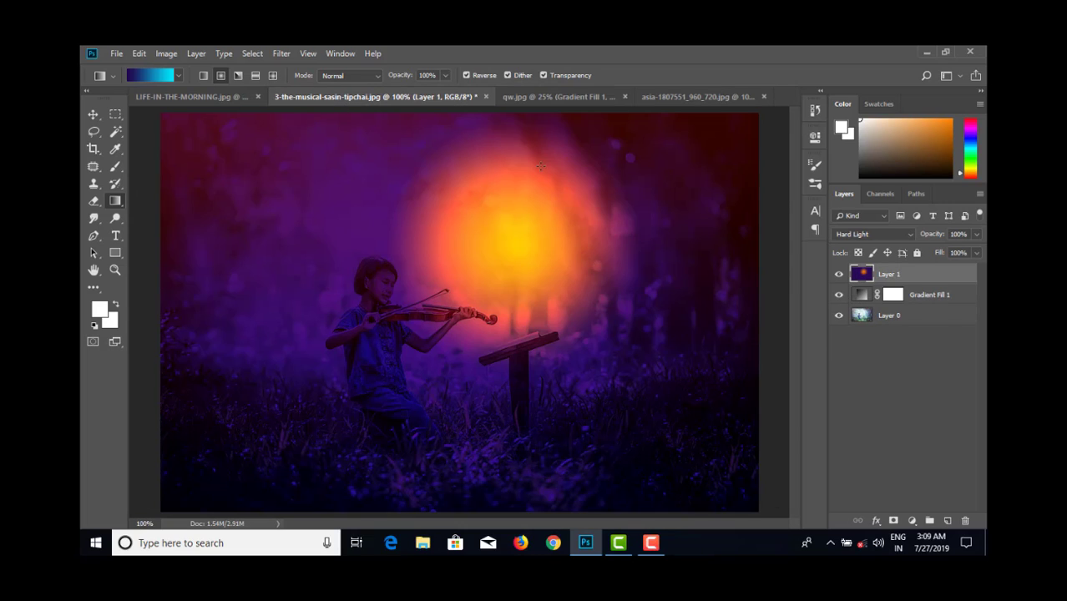
{"action": "left_click", "coordinate": [839, 292]}
{"action": "left_click", "coordinate": [838, 274]}
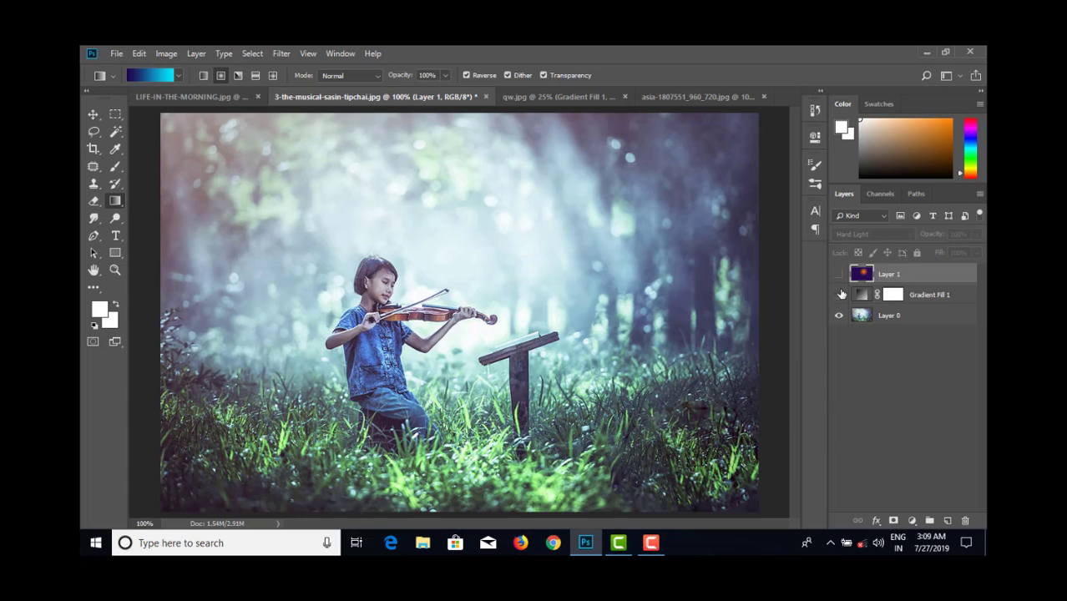
{"action": "left_click", "coordinate": [839, 293]}
{"action": "left_click", "coordinate": [839, 274]}
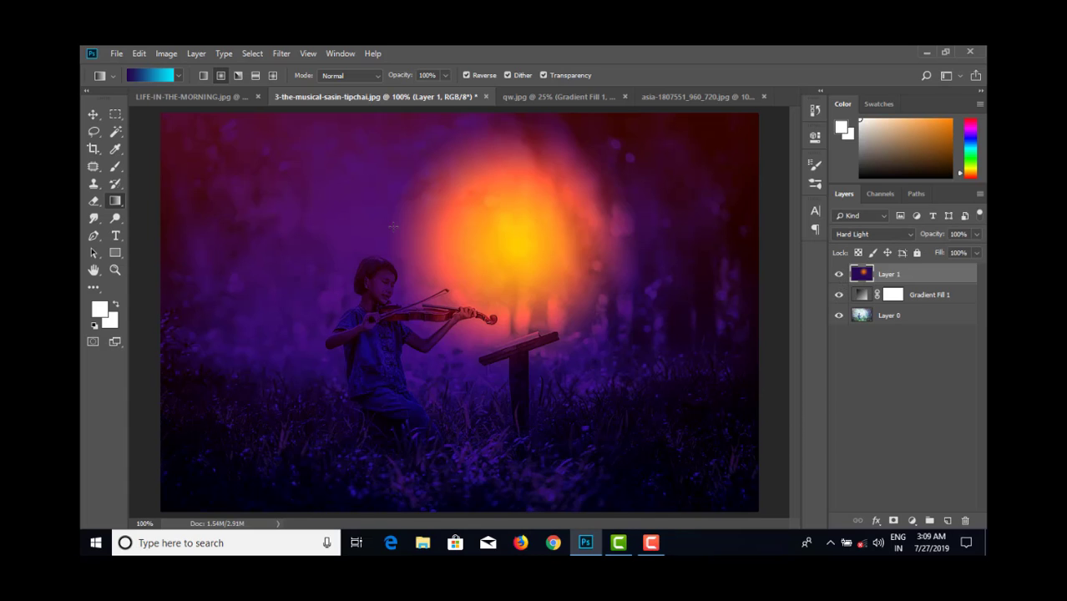
- Open the elephant image from the photoshop class 23 folder
{"action": "left_click", "coordinate": [117, 53]}
{"action": "left_click", "coordinate": [132, 81]}
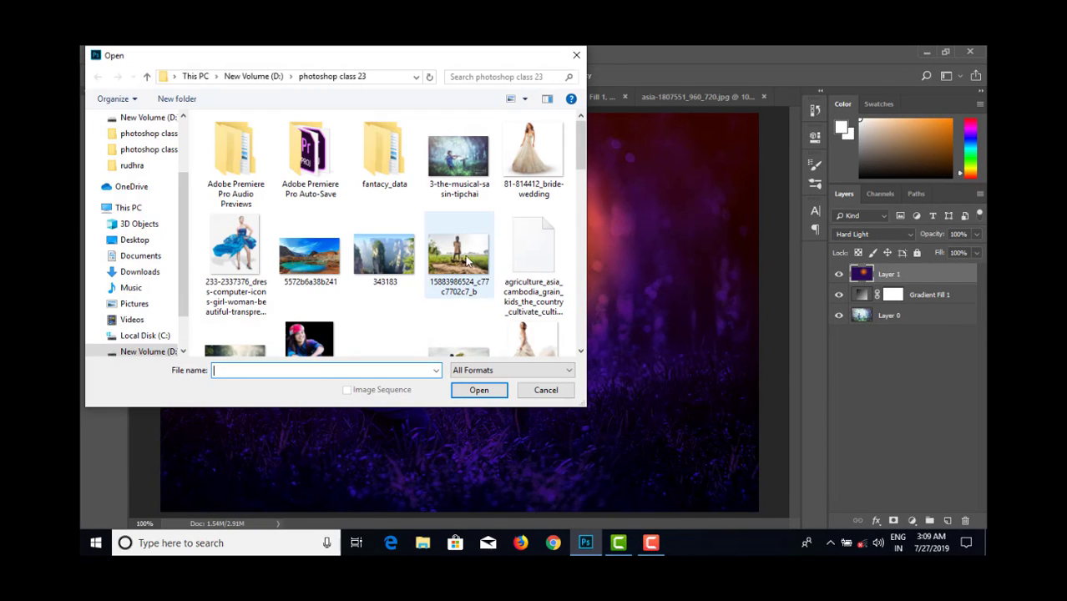
{"action": "scroll", "coordinate": [357, 247], "scroll_direction": "down", "scroll_amount": 5}
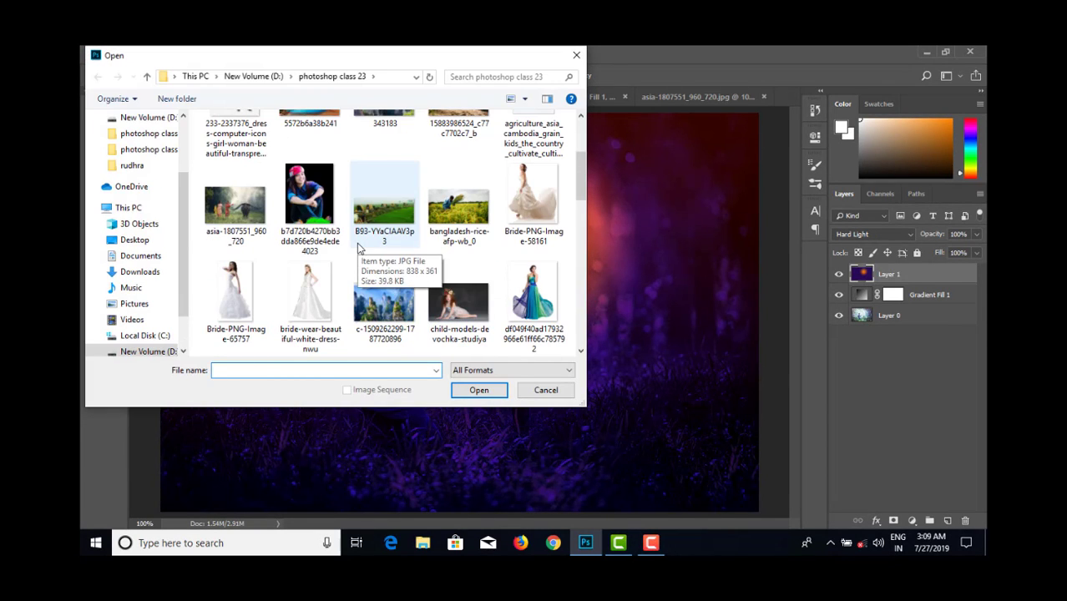
{"action": "scroll", "coordinate": [357, 242], "scroll_direction": "down", "scroll_amount": 3}
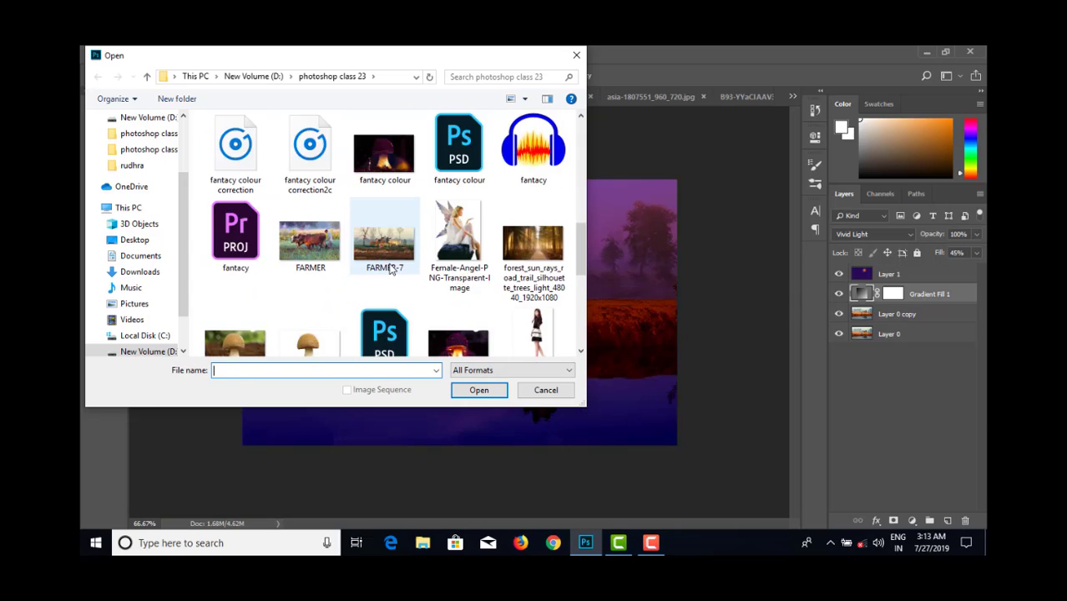
{"action": "scroll", "coordinate": [389, 267], "scroll_direction": "up", "scroll_amount": 1}
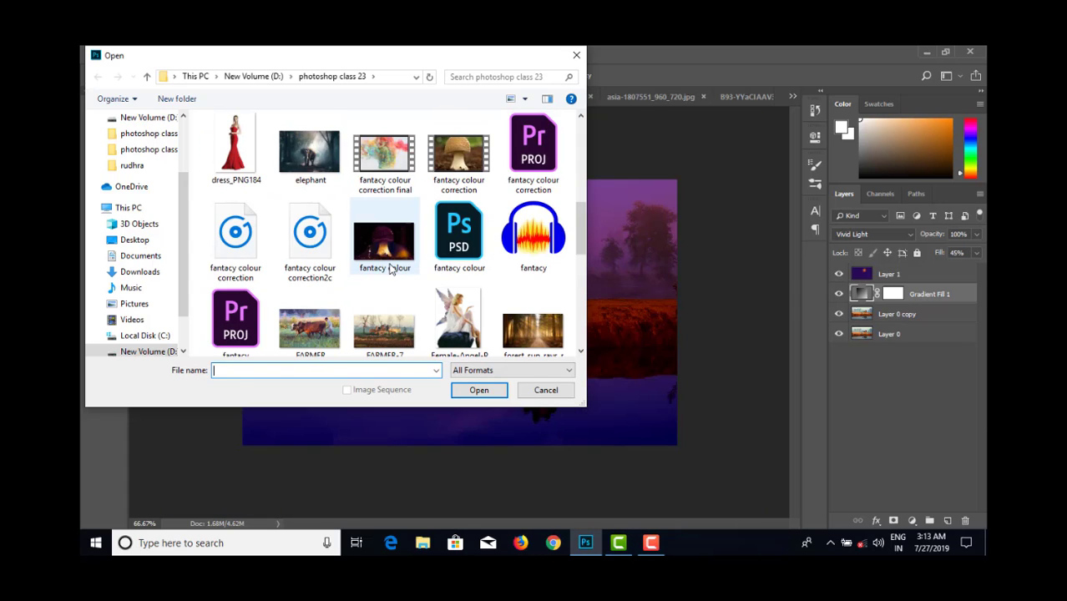
{"action": "left_click", "coordinate": [309, 154]}
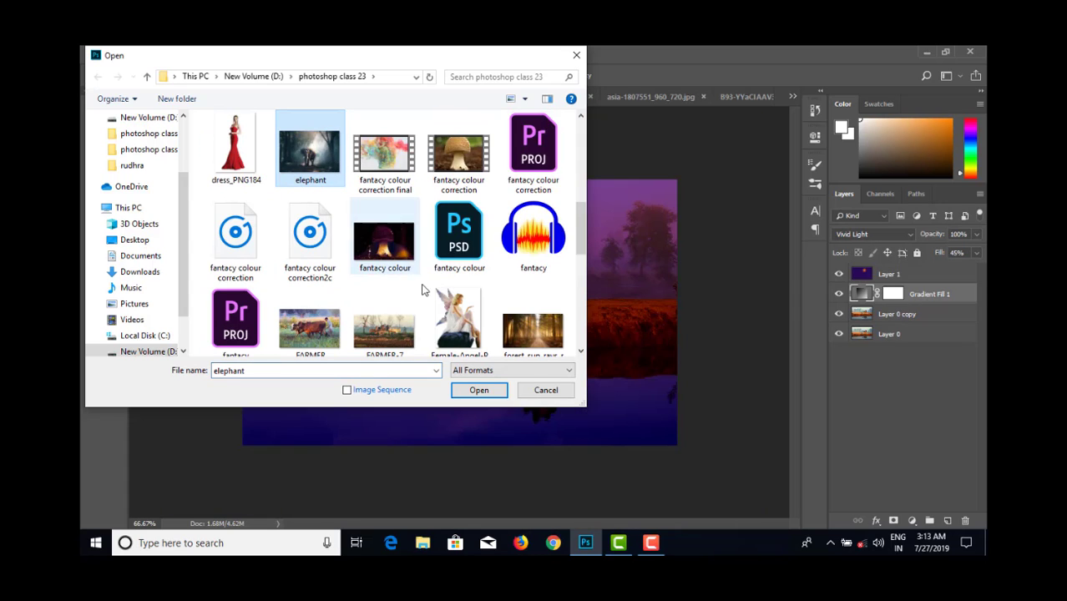
{"action": "left_click", "coordinate": [478, 390]}
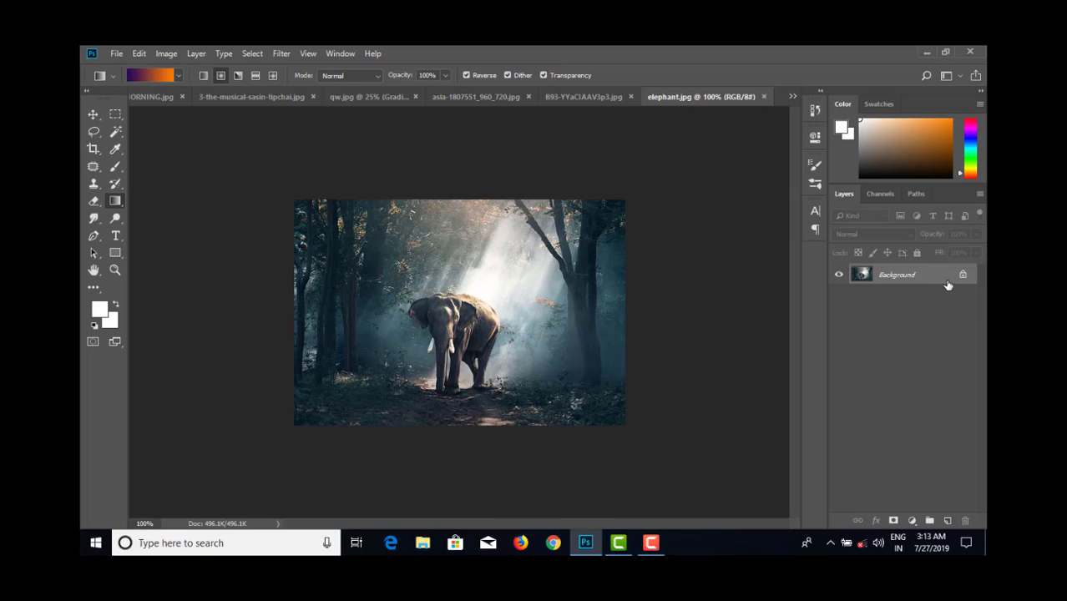
- Add a gradient fill layer over the elephant photo using the violet-to-orange preset
{"action": "left_click", "coordinate": [911, 520]}
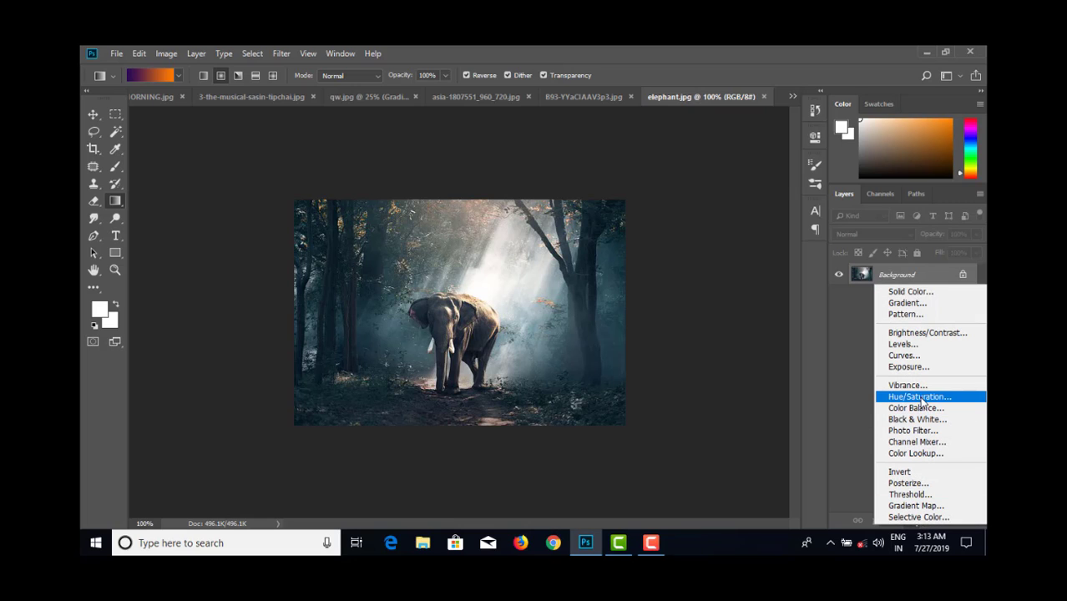
{"action": "left_click", "coordinate": [915, 304]}
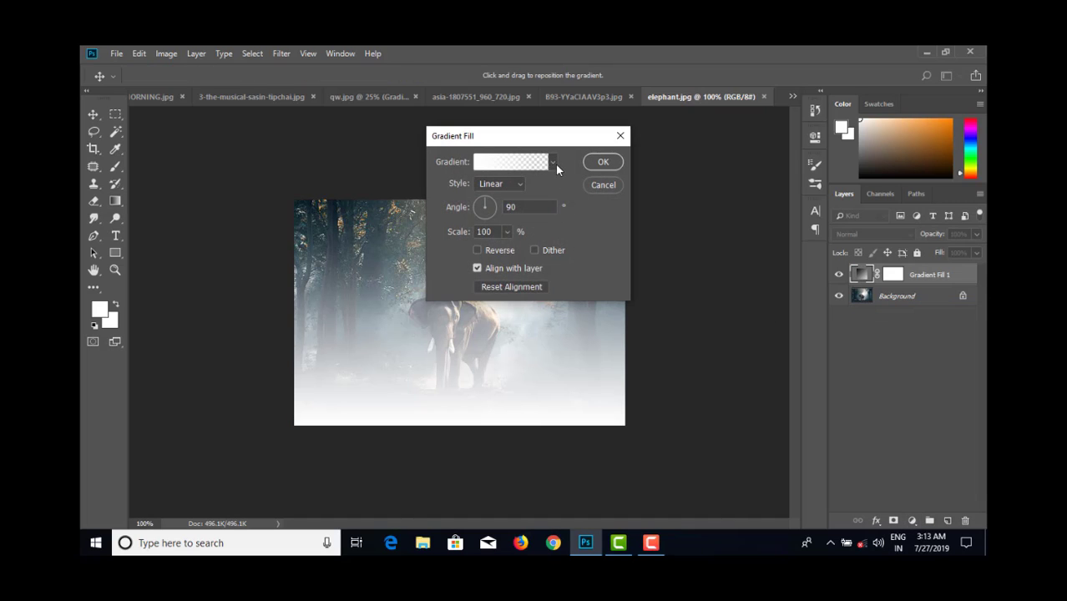
{"action": "left_click", "coordinate": [551, 162]}
{"action": "left_click", "coordinate": [531, 193]}
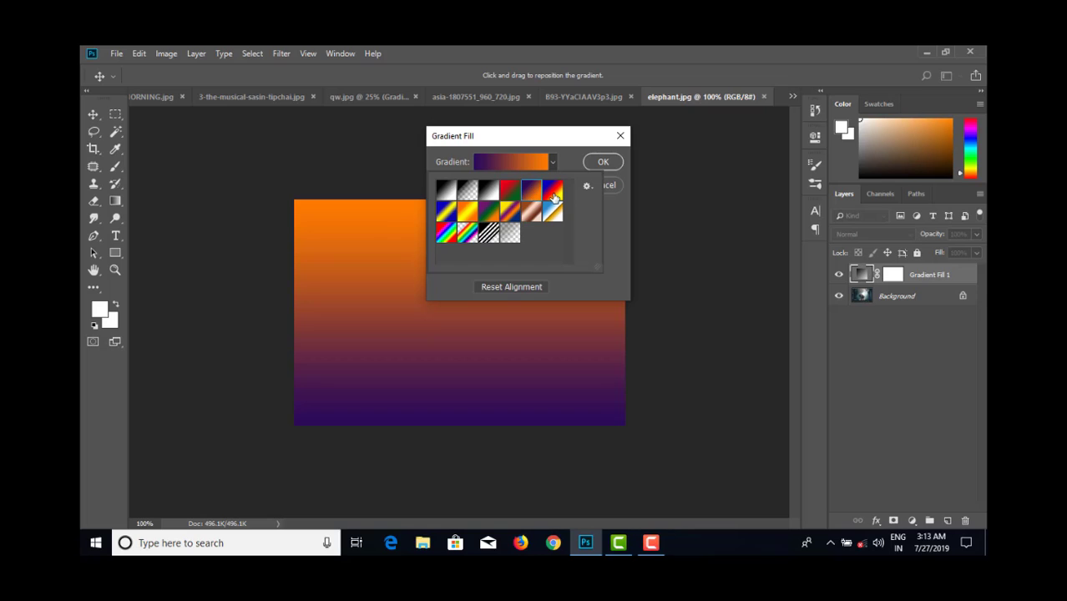
{"action": "left_click", "coordinate": [609, 162]}
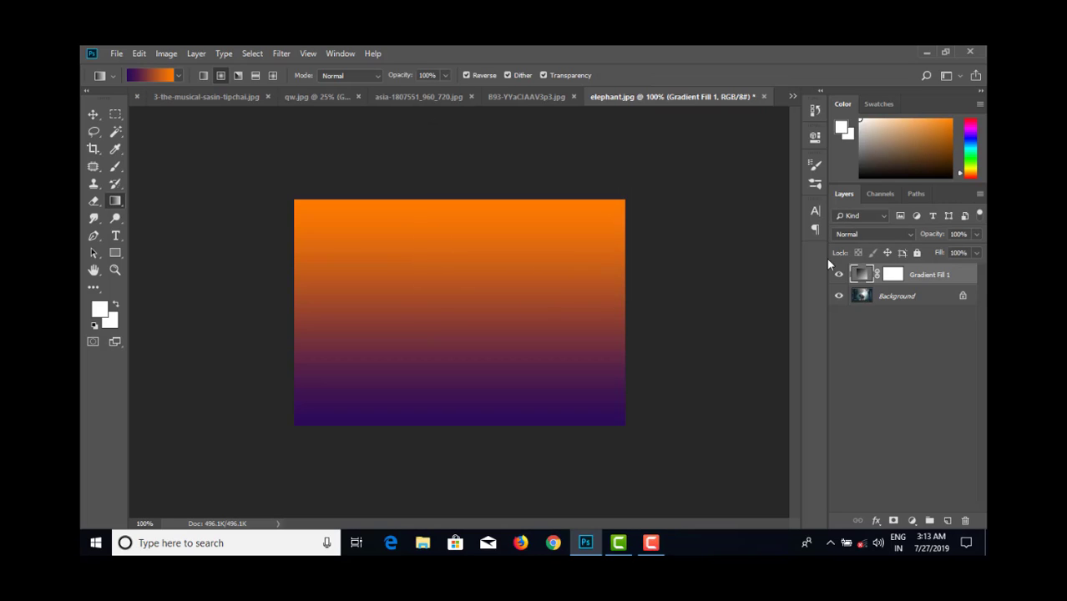
- Try Linear Light on the elephant photo's gradient fill, set it to Hard Light, and test its Fill, restoring 100%
{"action": "left_click", "coordinate": [889, 234]}
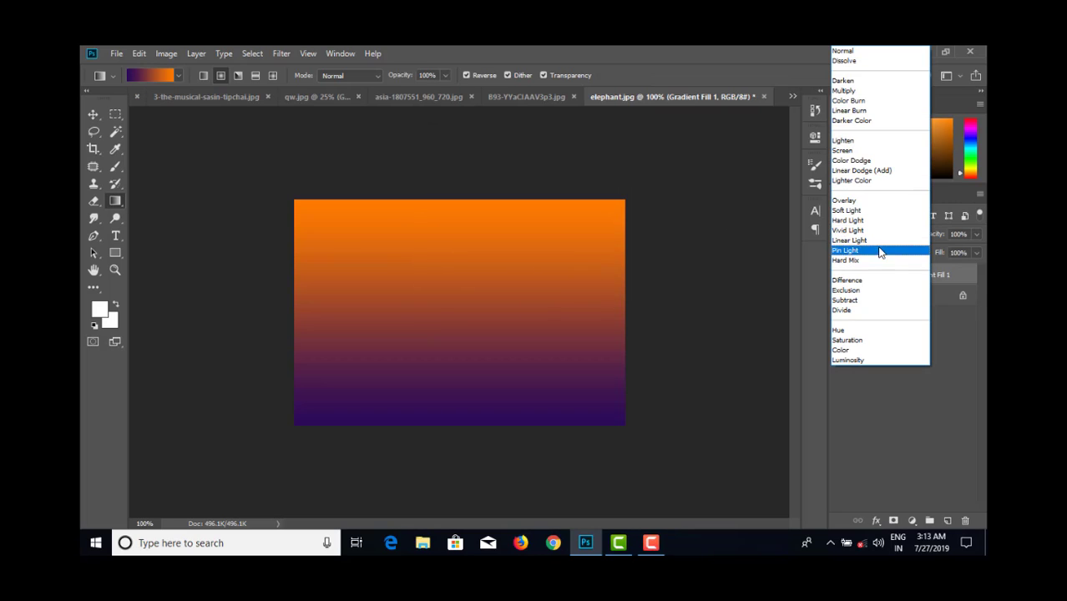
{"action": "left_click", "coordinate": [877, 246]}
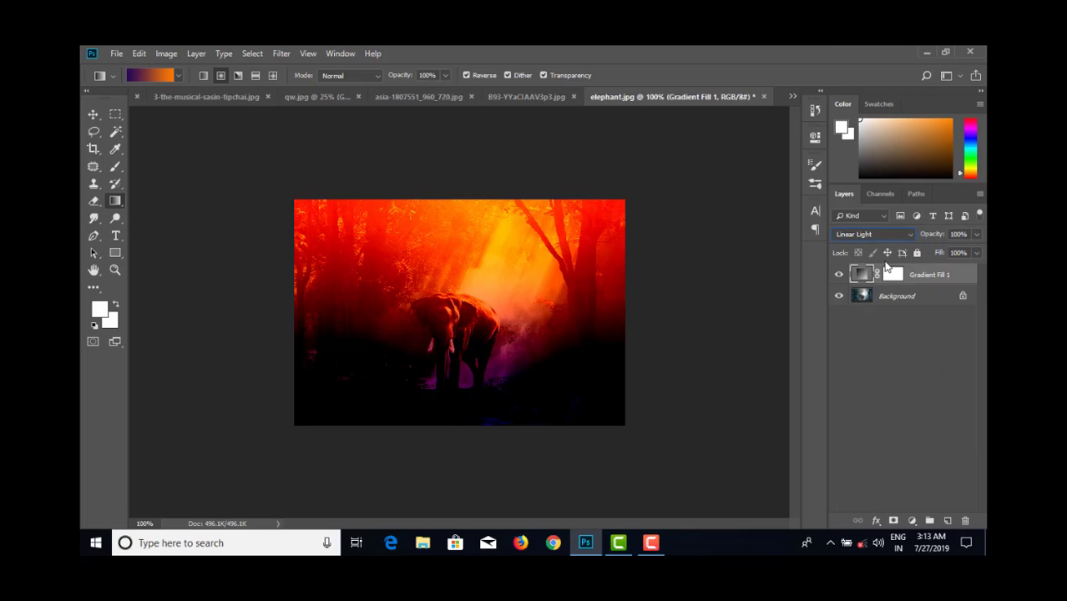
{"action": "left_click", "coordinate": [888, 236]}
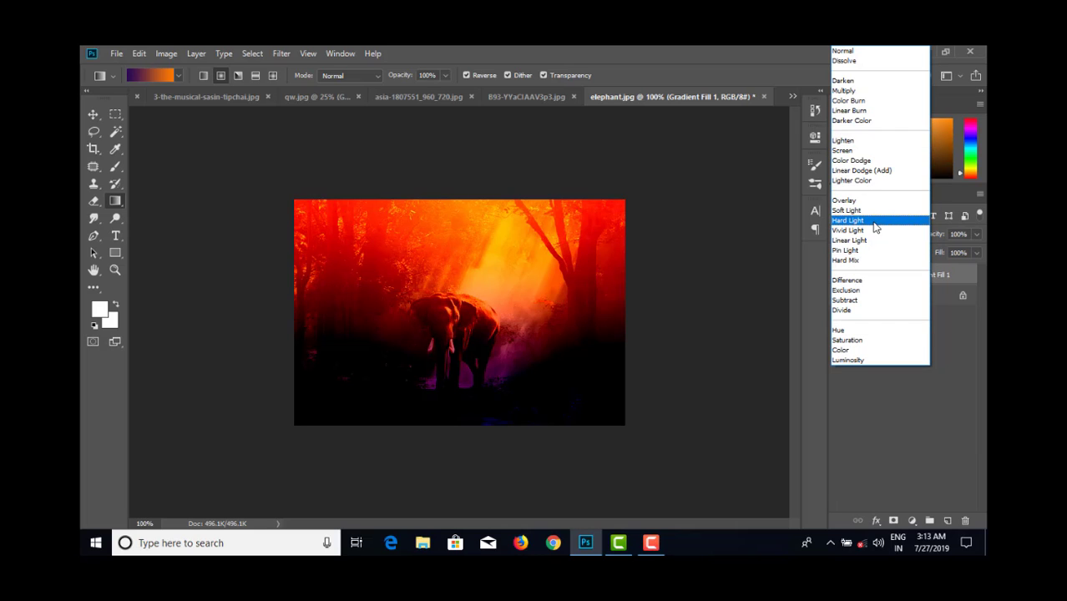
{"action": "left_click", "coordinate": [870, 220]}
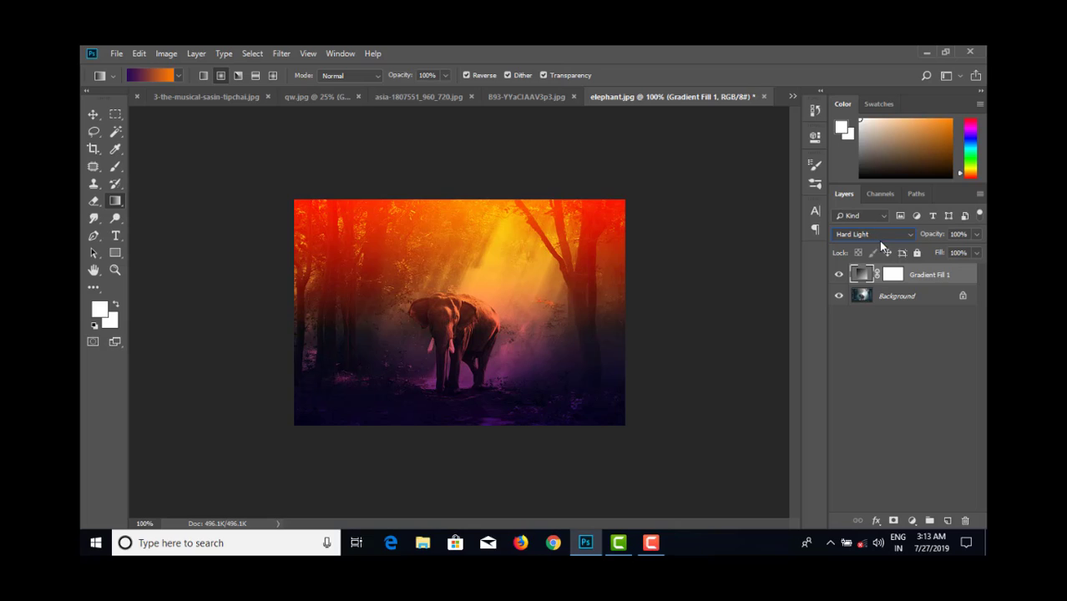
{"action": "left_click", "coordinate": [974, 252]}
{"action": "left_click", "coordinate": [953, 266]}
{"action": "left_click_drag", "start_coordinate": [973, 267], "coordinate": [977, 267]}
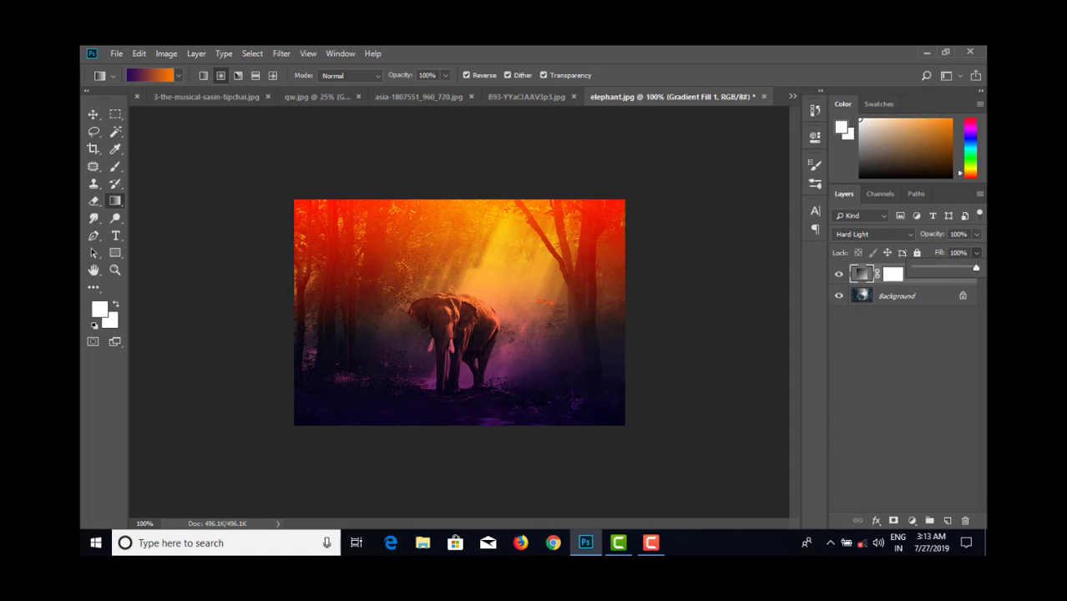
- Switch the gradient fill's blend mode to Linear Light and test its Fill, returning it to 100%
{"action": "left_click", "coordinate": [864, 235]}
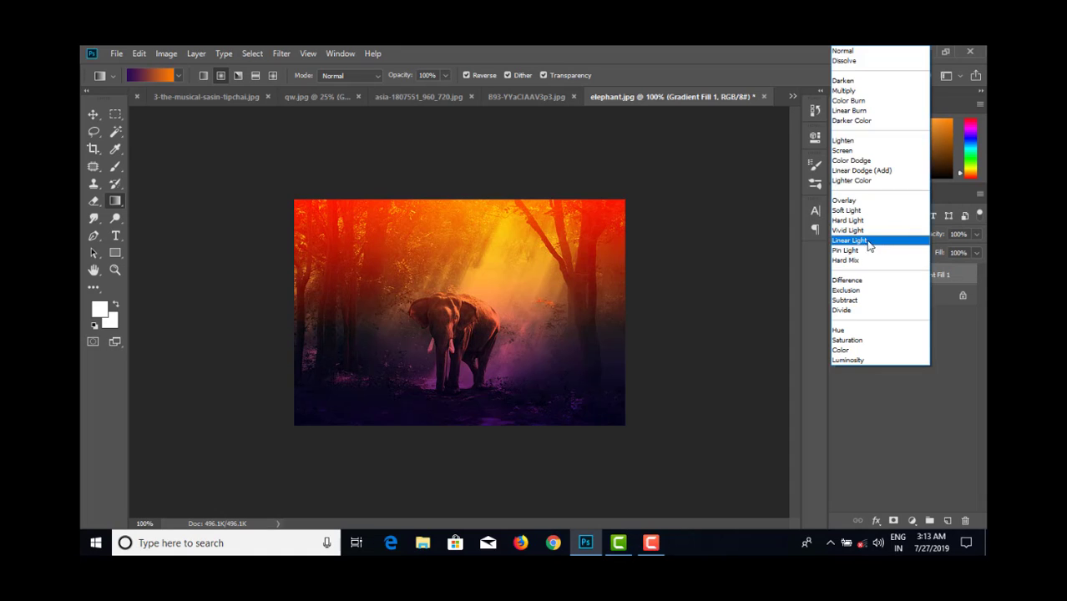
{"action": "left_click", "coordinate": [864, 245]}
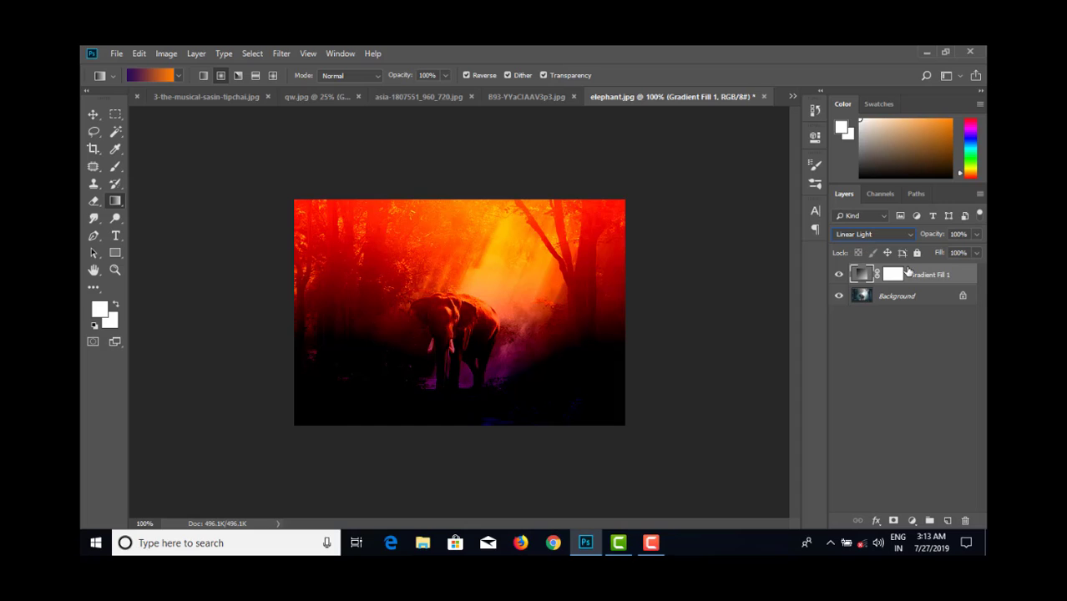
{"action": "left_click", "coordinate": [975, 252]}
{"action": "left_click_drag", "start_coordinate": [959, 268], "coordinate": [977, 269]}
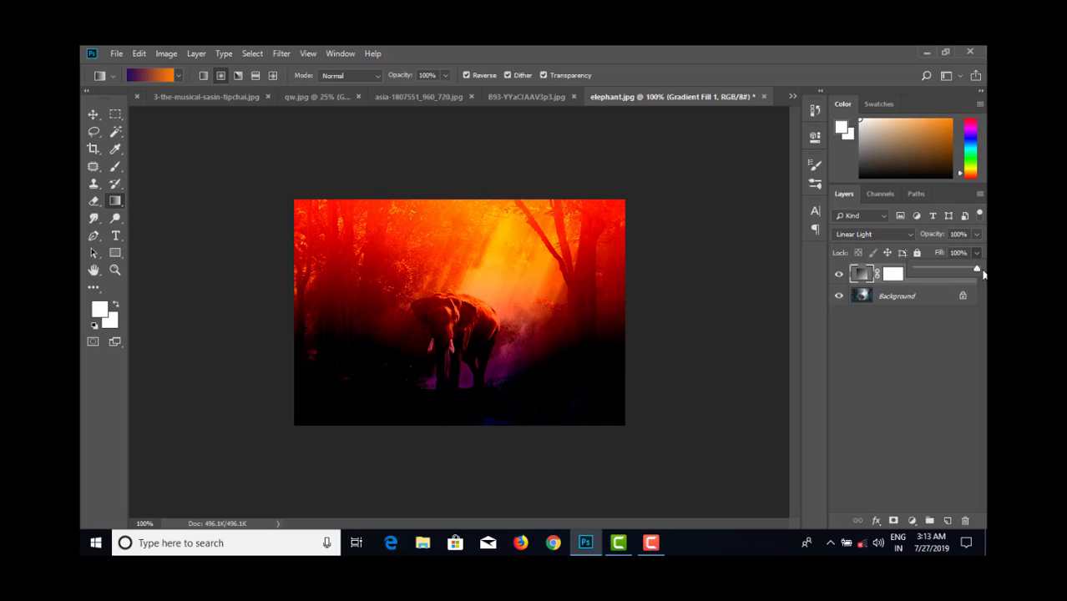
- Add a new layer, draw a radial orange sun on violet above the elephant, and blend it with Hard Light
{"action": "left_click", "coordinate": [946, 520]}
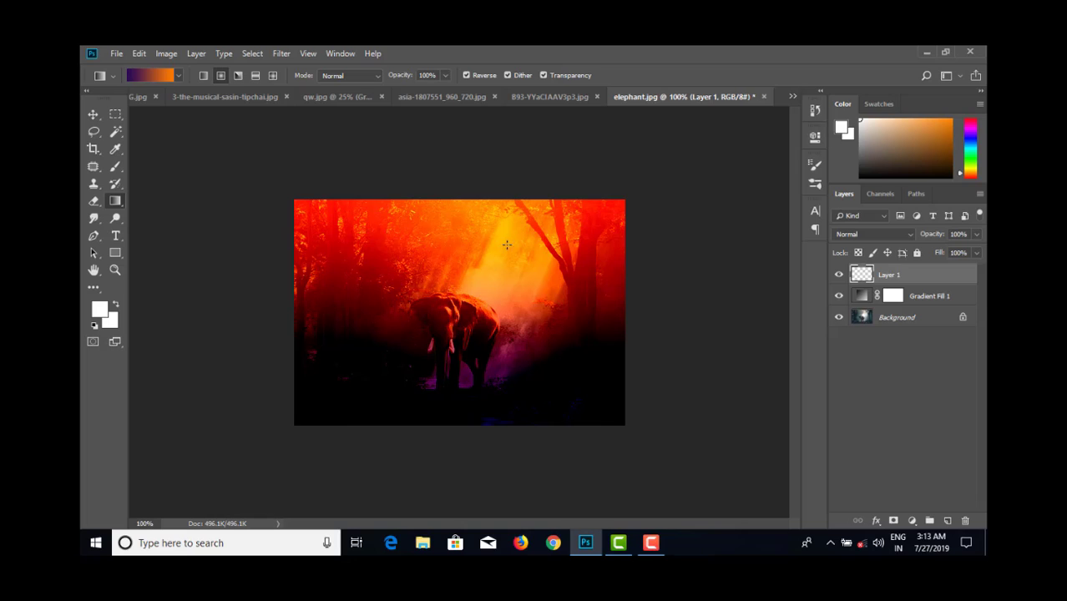
{"action": "left_click_drag", "start_coordinate": [500, 258], "coordinate": [557, 234]}
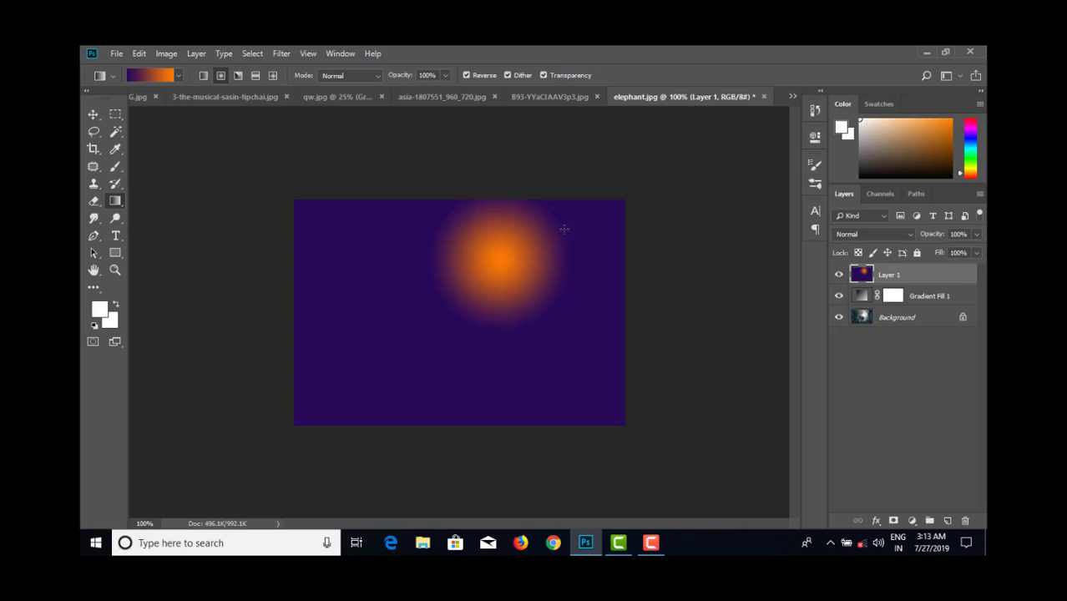
{"action": "left_click", "coordinate": [877, 232]}
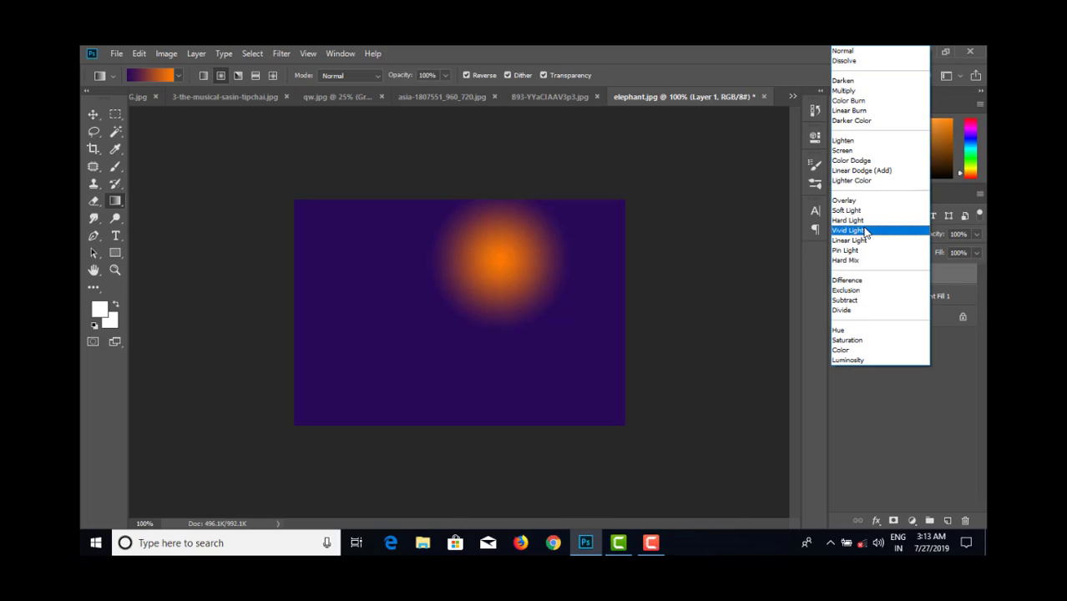
{"action": "left_click", "coordinate": [867, 220]}
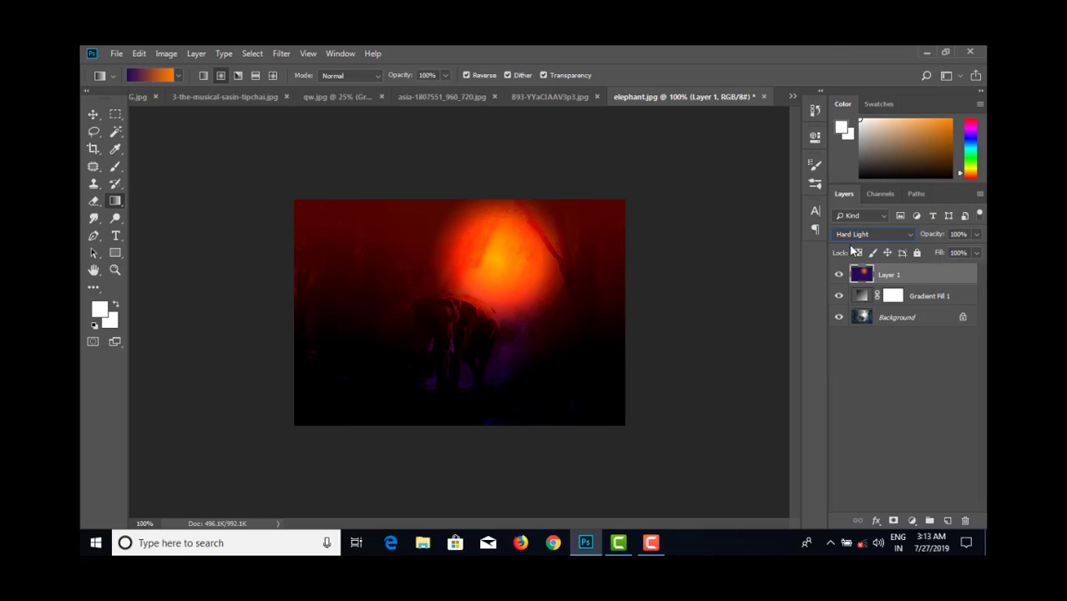
- Try the Vivid Light and Linear Light blend modes on the sun layer, returning it to Hard Light
{"action": "left_click", "coordinate": [875, 236]}
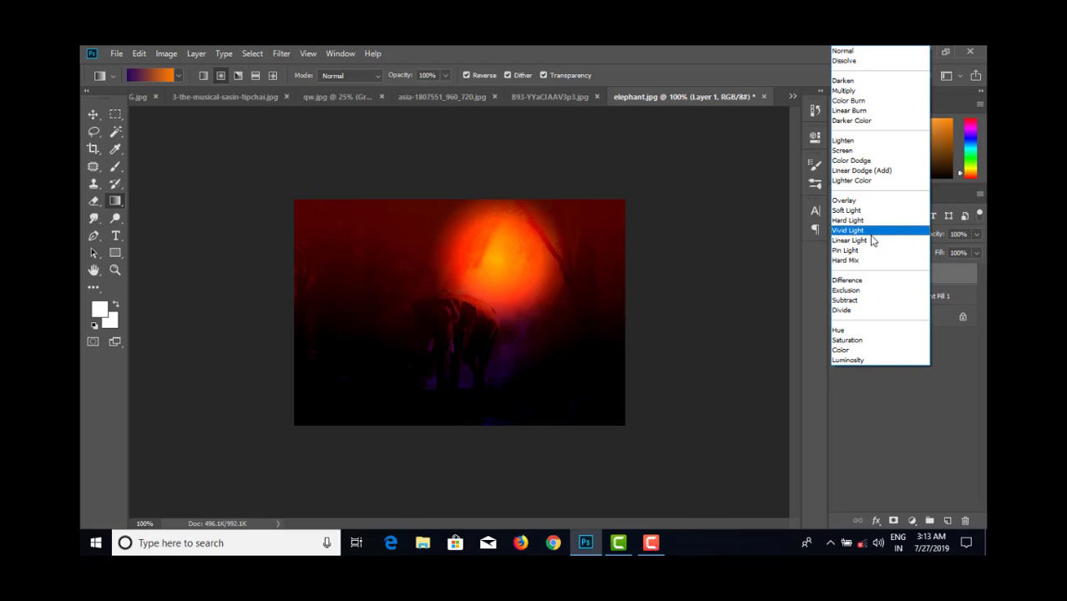
{"action": "left_click", "coordinate": [871, 232]}
{"action": "left_click", "coordinate": [870, 233]}
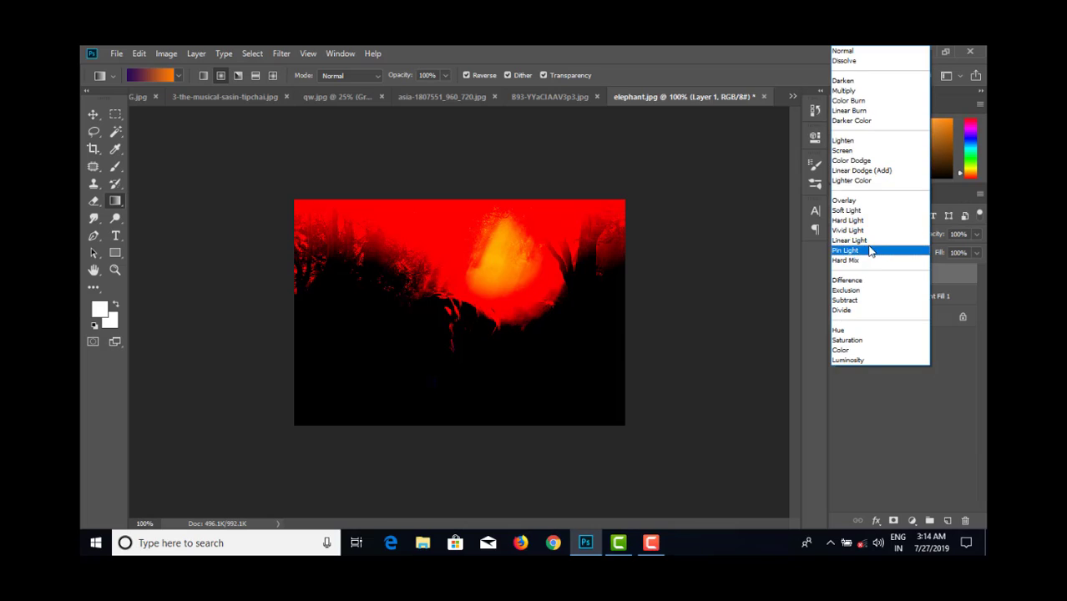
{"action": "left_click", "coordinate": [867, 239]}
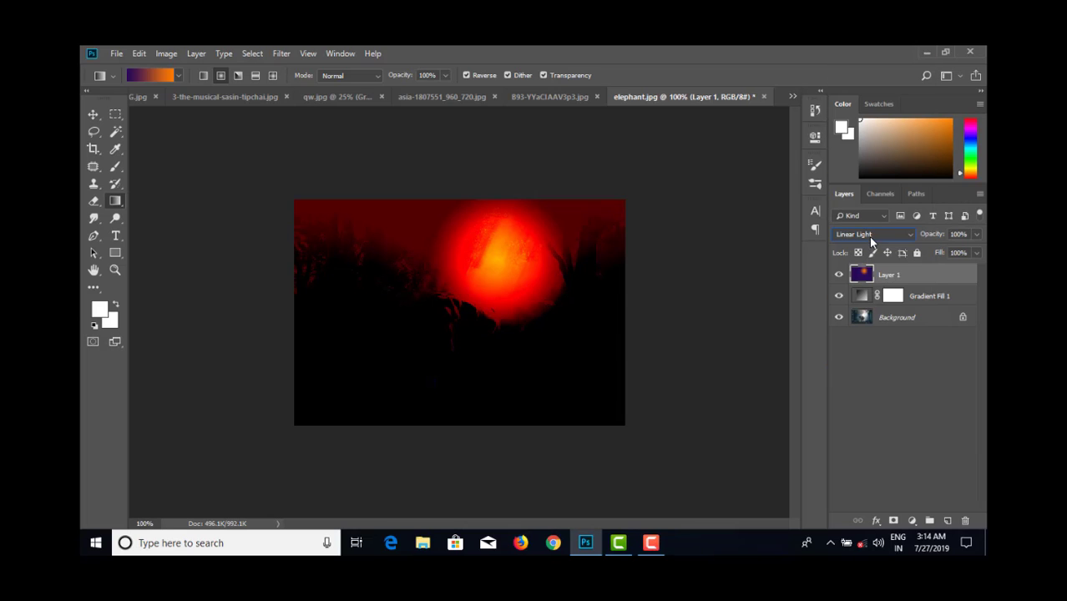
{"action": "left_click", "coordinate": [868, 237]}
{"action": "left_click", "coordinate": [861, 221]}
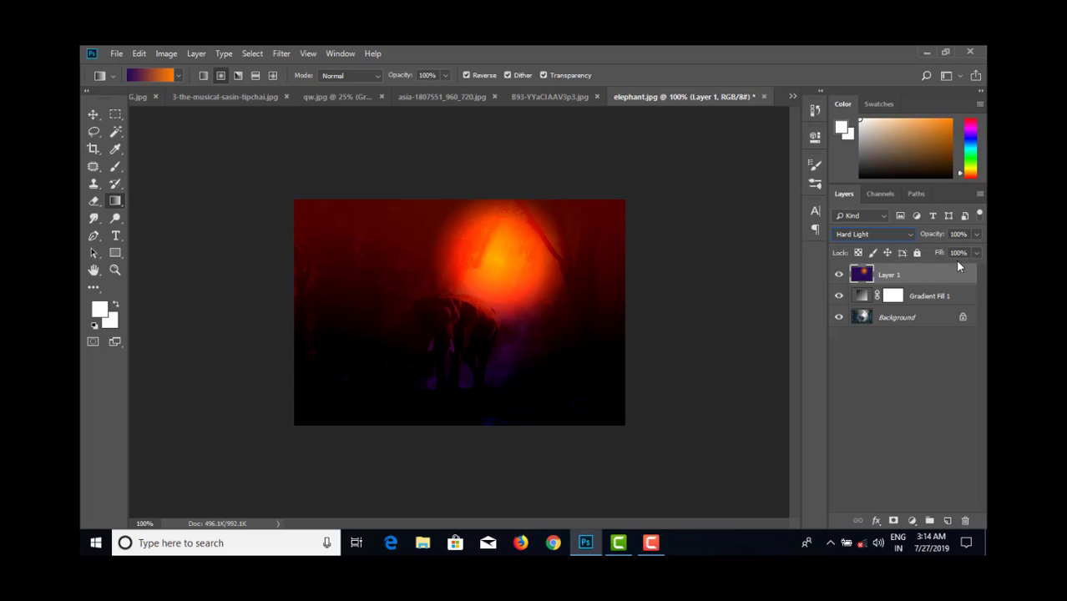
{"action": "key", "text": "ctrl+z"}
- Try Vivid Light on the Gradient Fill 1 layer and set its blend mode to Hard Light
{"action": "left_click", "coordinate": [935, 294]}
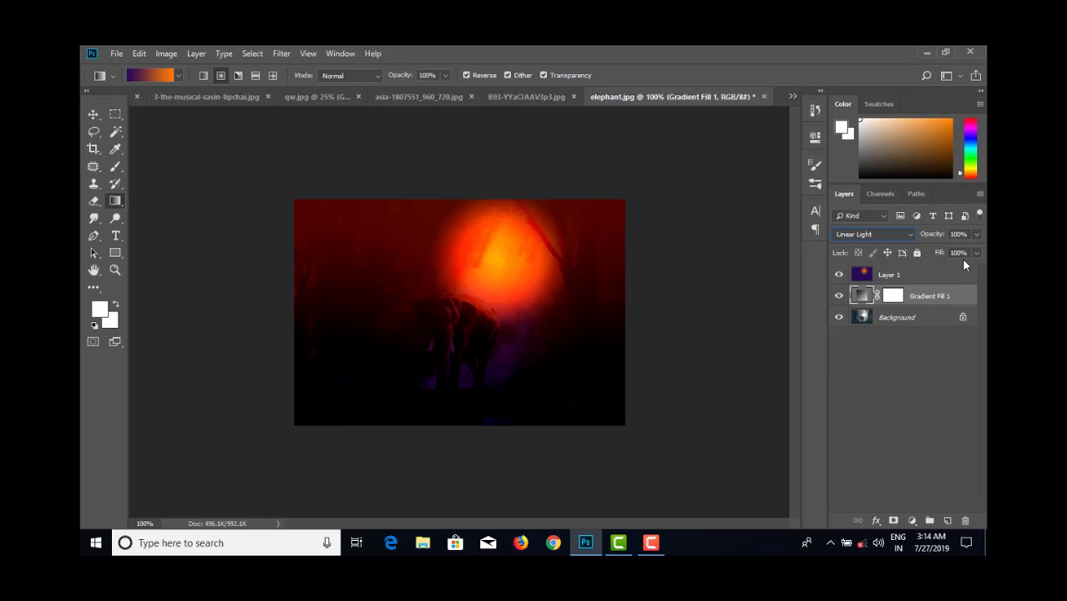
{"action": "left_click", "coordinate": [876, 234]}
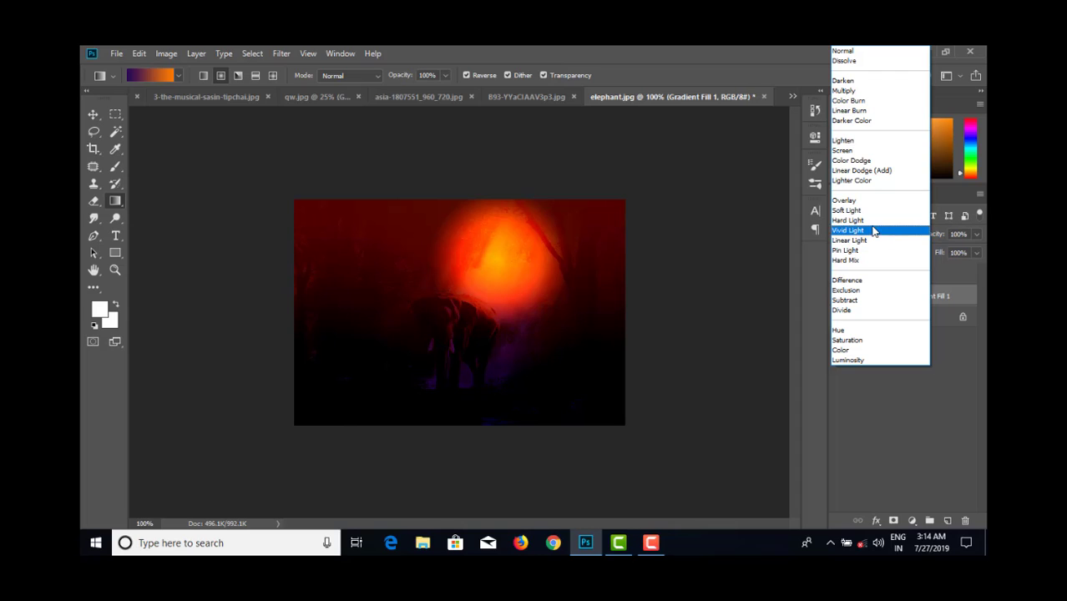
{"action": "left_click", "coordinate": [871, 231]}
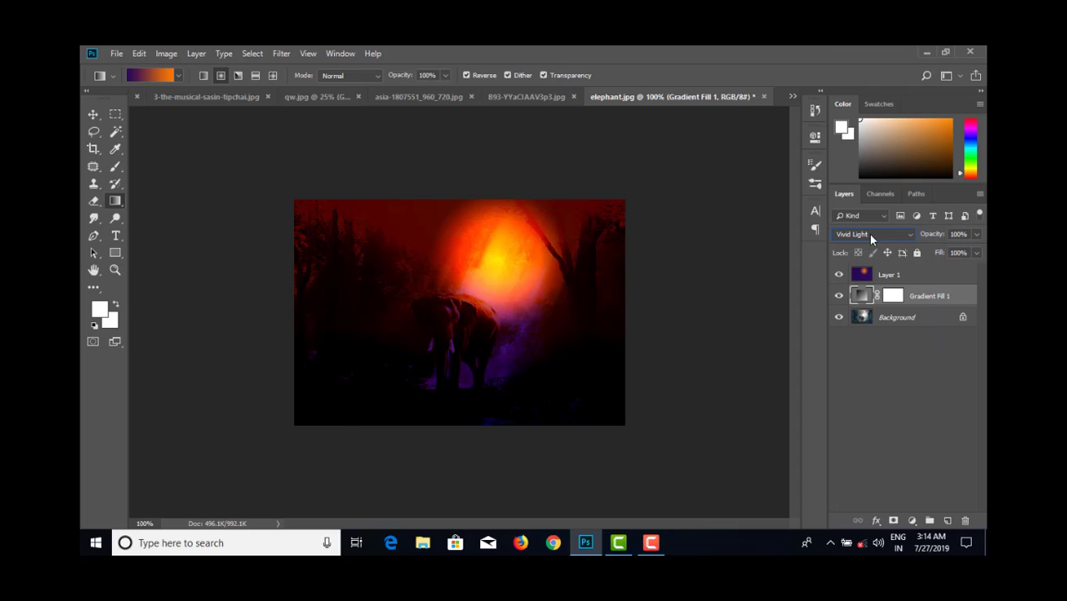
{"action": "left_click", "coordinate": [870, 236]}
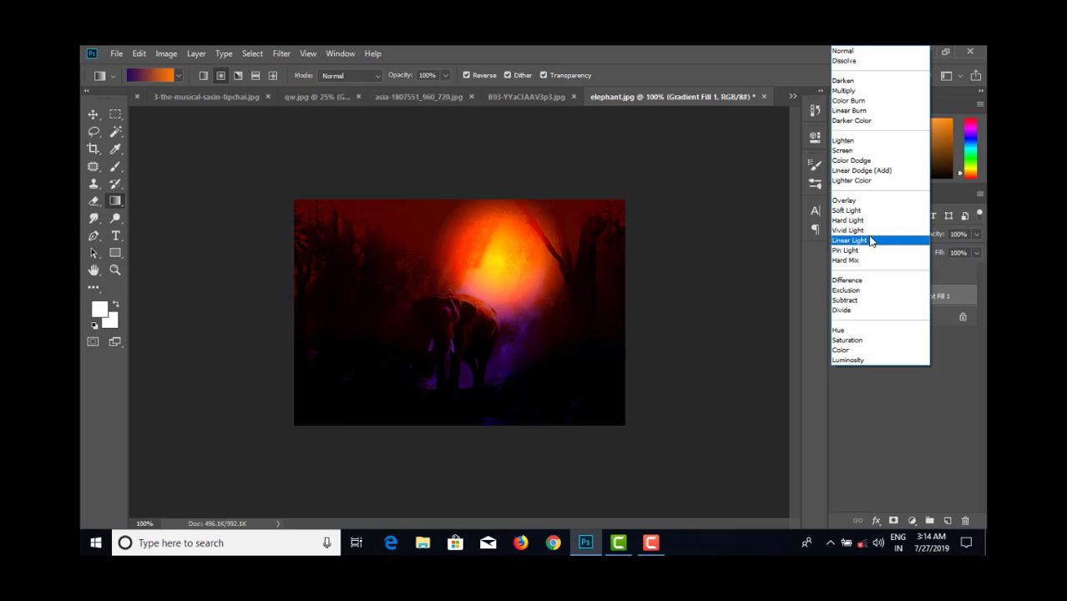
{"action": "left_click", "coordinate": [869, 221]}
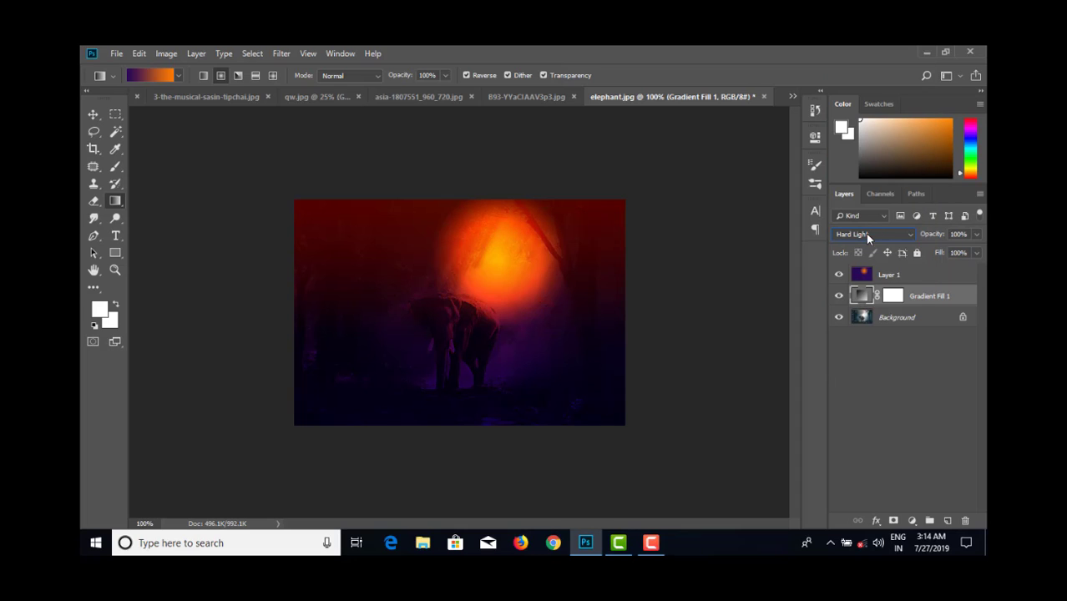
- Redraw the radial sun gradient on Layer 1 several times, placing it lower, just above the elephant's back
{"action": "left_click", "coordinate": [903, 278]}
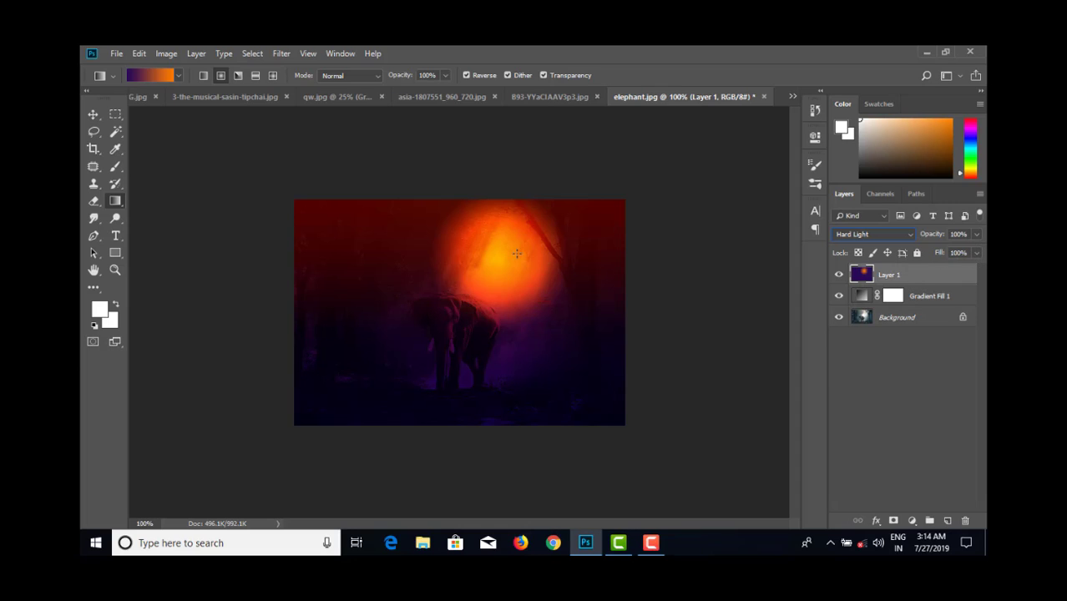
{"action": "left_click_drag", "start_coordinate": [508, 252], "coordinate": [577, 240]}
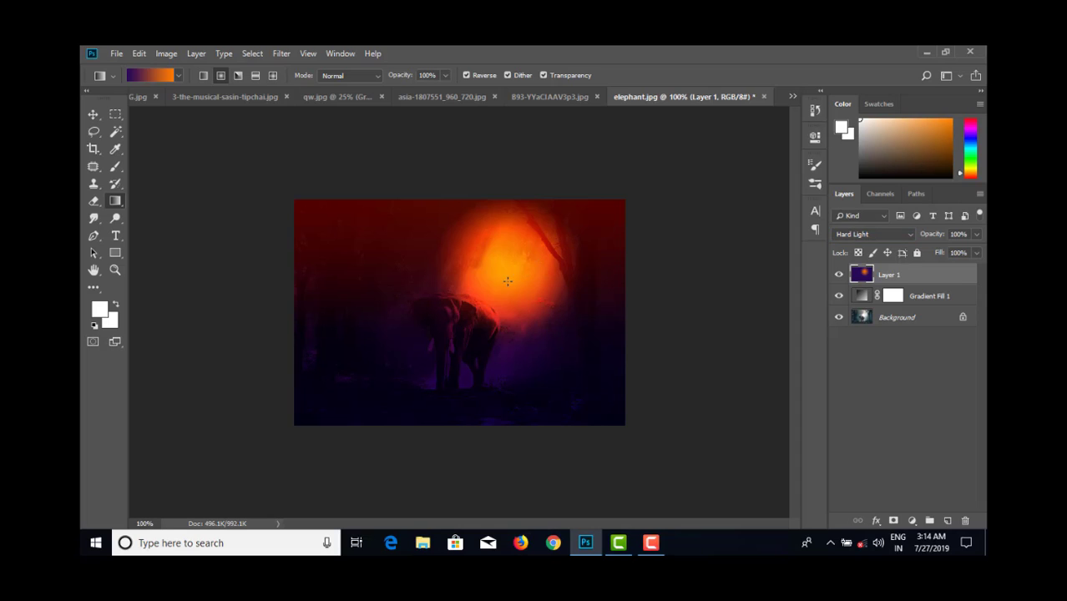
{"action": "left_click_drag", "start_coordinate": [507, 281], "coordinate": [557, 240]}
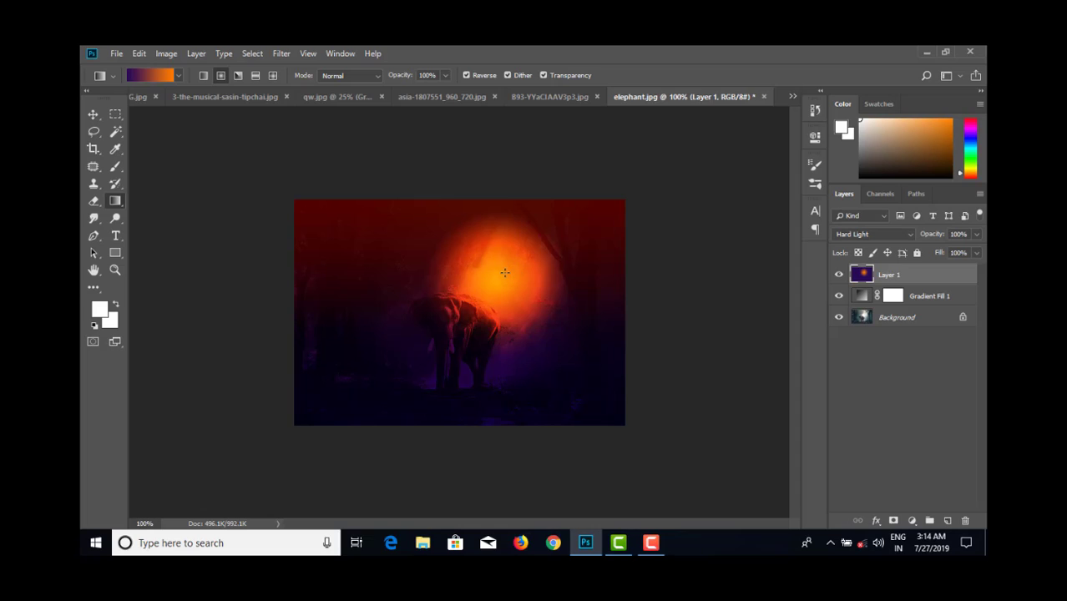
{"action": "left_click_drag", "start_coordinate": [507, 272], "coordinate": [538, 249]}
{"action": "left_click_drag", "start_coordinate": [499, 287], "coordinate": [543, 242]}
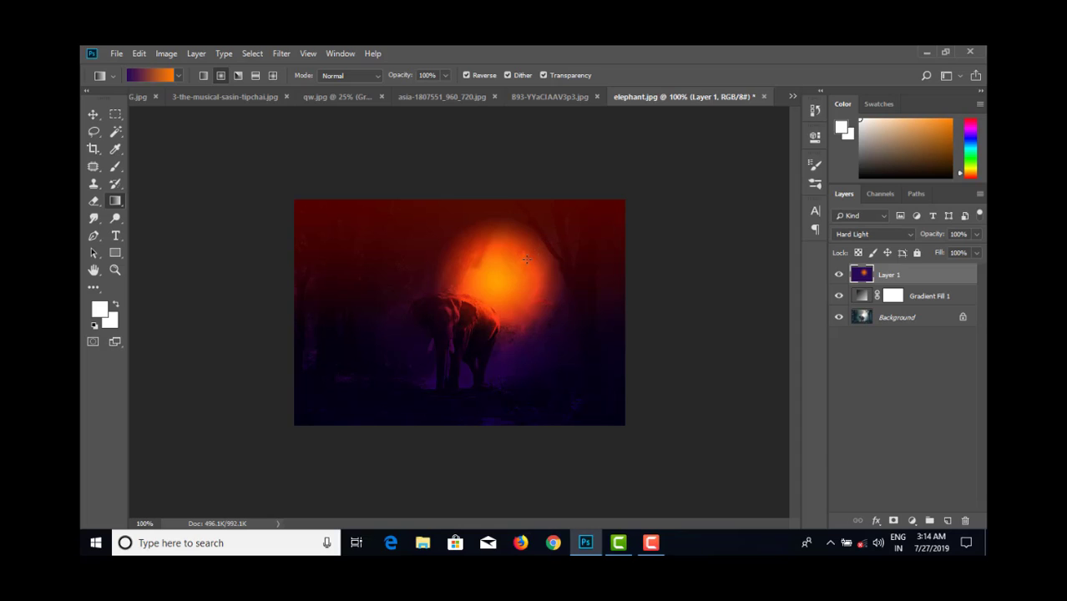
- Reduce the Gradient Fill 1 layer's fill to 30%, and raise it slightly from there
{"action": "left_click", "coordinate": [941, 298]}
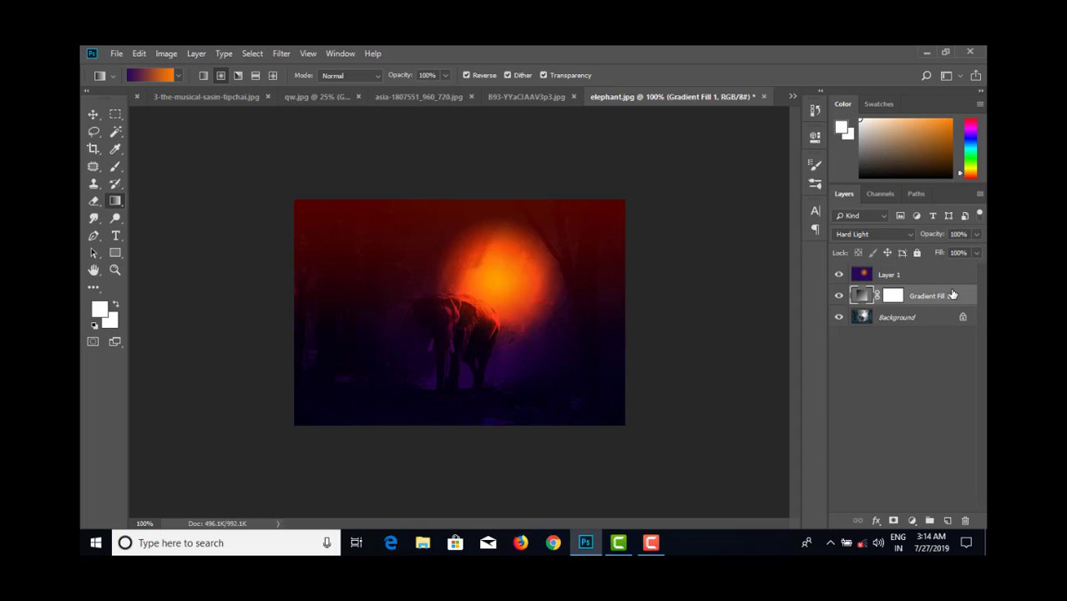
{"action": "left_click", "coordinate": [976, 255]}
{"action": "left_click_drag", "start_coordinate": [958, 267], "coordinate": [935, 271]}
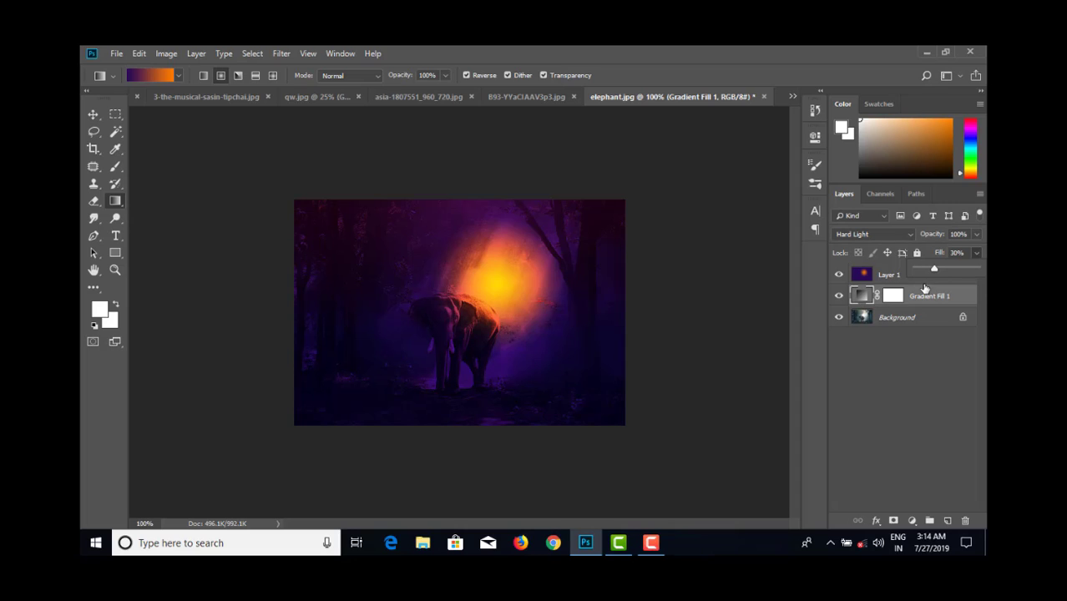
{"action": "left_click_drag", "start_coordinate": [936, 274], "coordinate": [942, 271]}
- Try a 42% fill on Layer 1 and restore it to 100%
{"action": "left_click", "coordinate": [889, 273]}
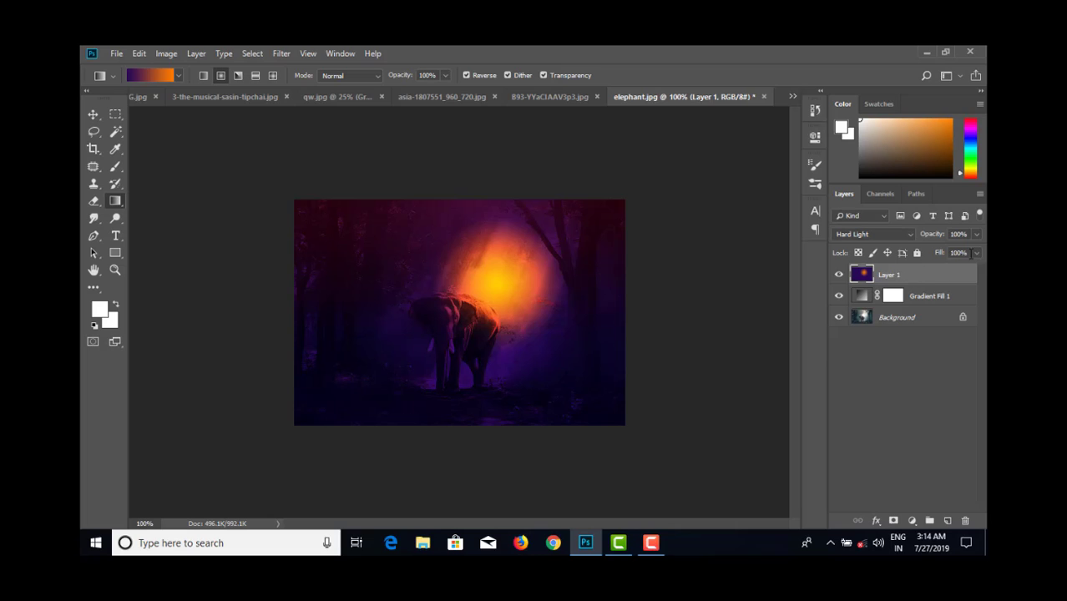
{"action": "left_click", "coordinate": [973, 252]}
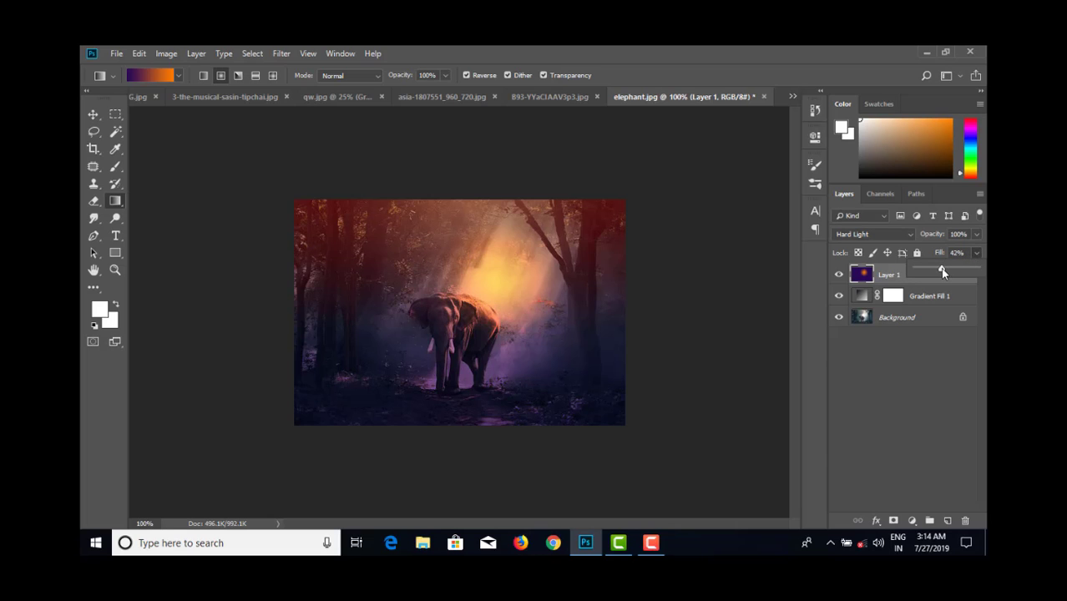
{"action": "left_click_drag", "start_coordinate": [941, 270], "coordinate": [981, 273]}
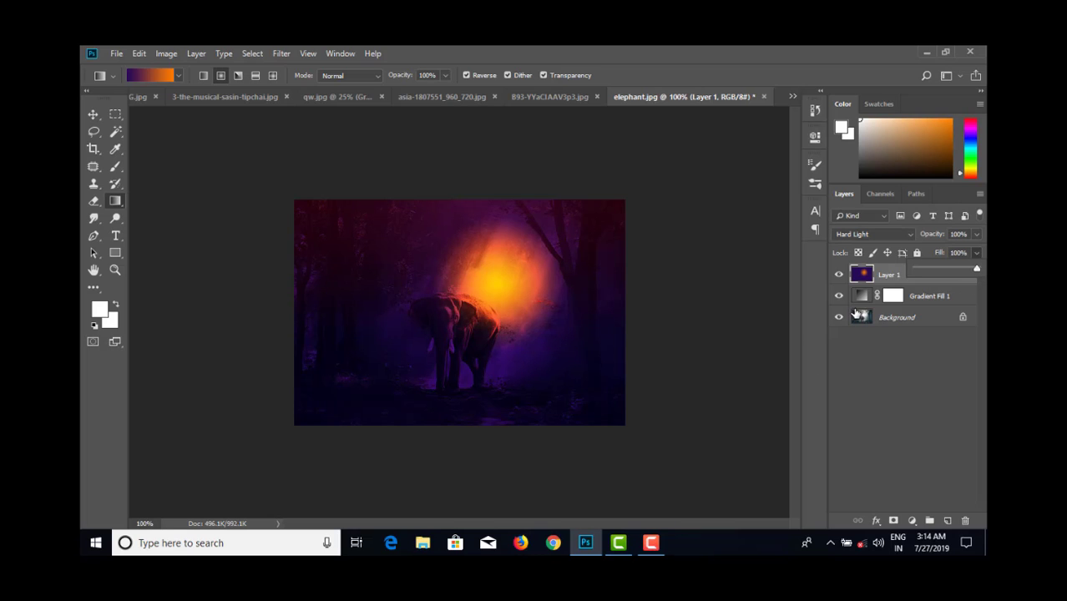
- Hide and reshow Layer 1 and Gradient Fill 1 to compare the elephant scene with the original photo
{"action": "left_click", "coordinate": [839, 274]}
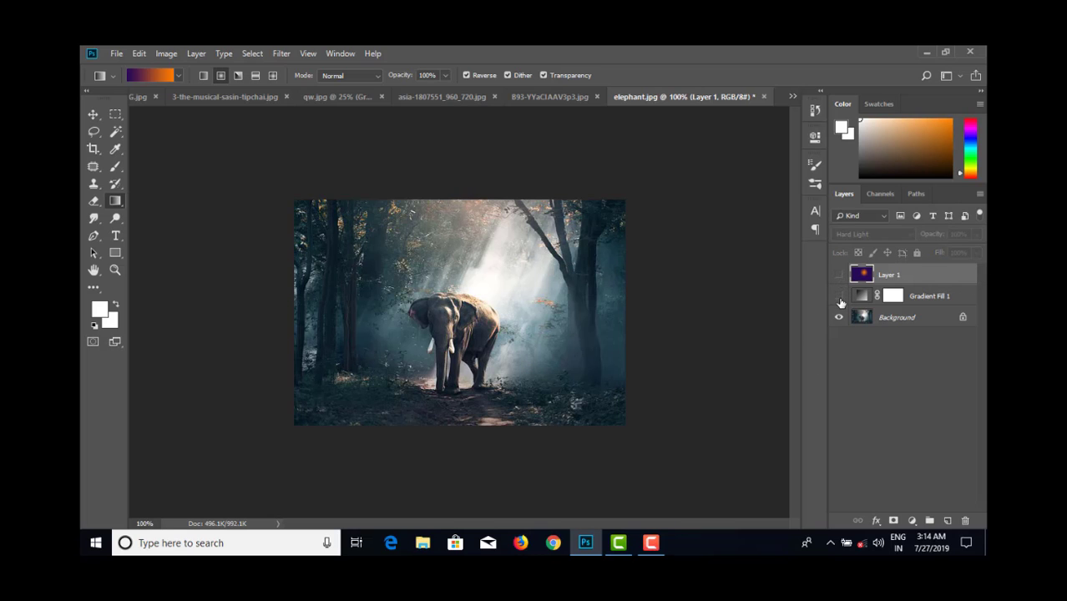
{"action": "left_click", "coordinate": [839, 274]}
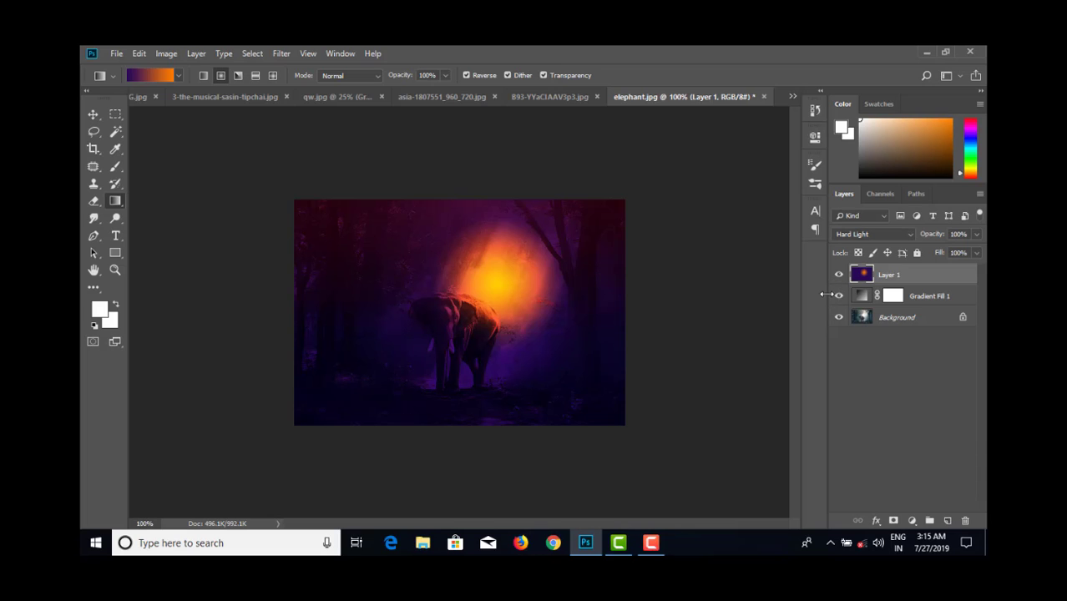
- Examine the finished violin-player photo in full-screen mode and return to the standard workspace
{"action": "left_click", "coordinate": [214, 96]}
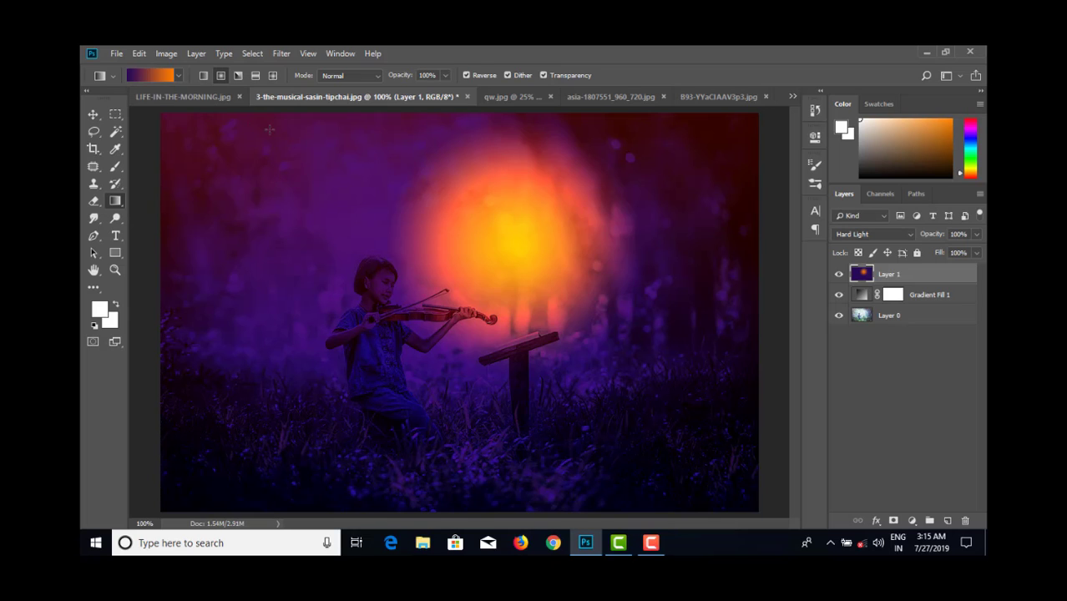
{"action": "key", "text": "f"}
{"action": "key", "text": "f"}
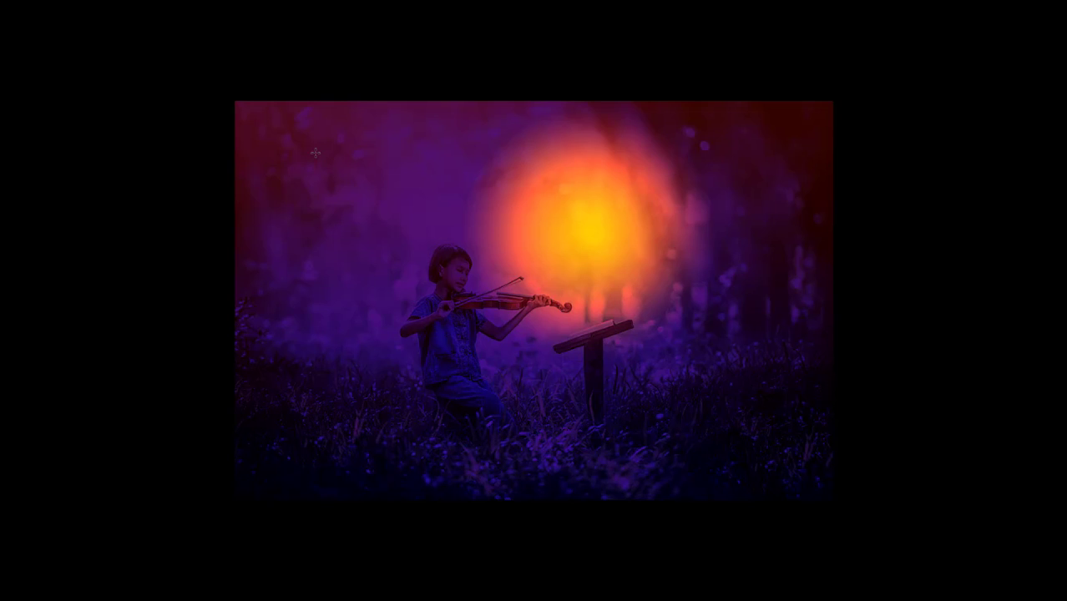
{"action": "key", "text": "ctrl+plus"}
{"action": "key", "text": "ctrl+minus"}
{"action": "key", "text": "f"}
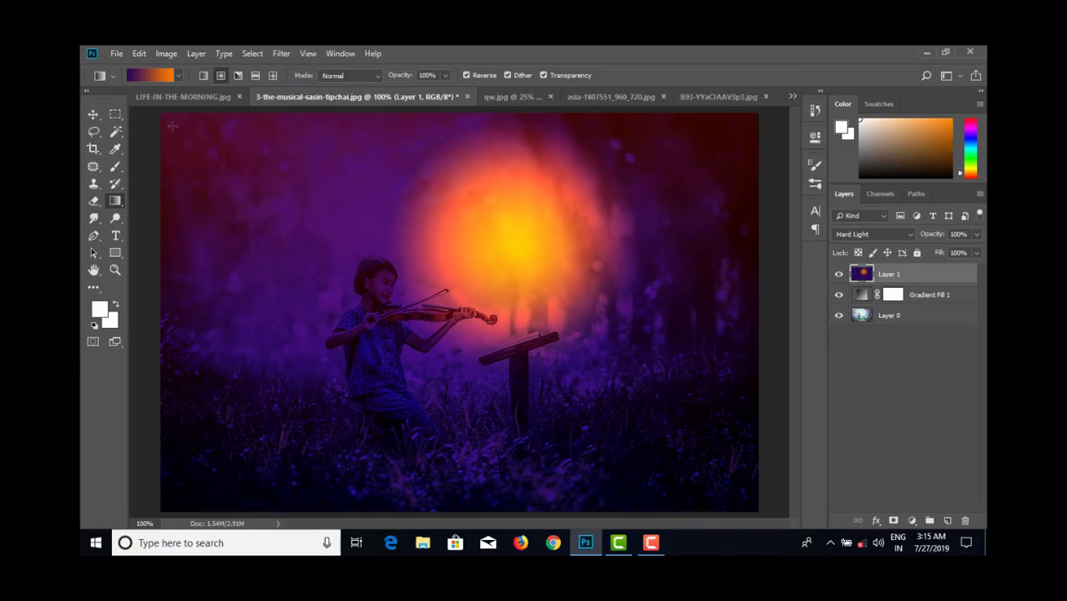
- Examine LIFE-IN-THE-MORNING.jpg at 100% zoom in full-screen mode and return to the standard workspace
{"action": "left_click", "coordinate": [169, 96]}
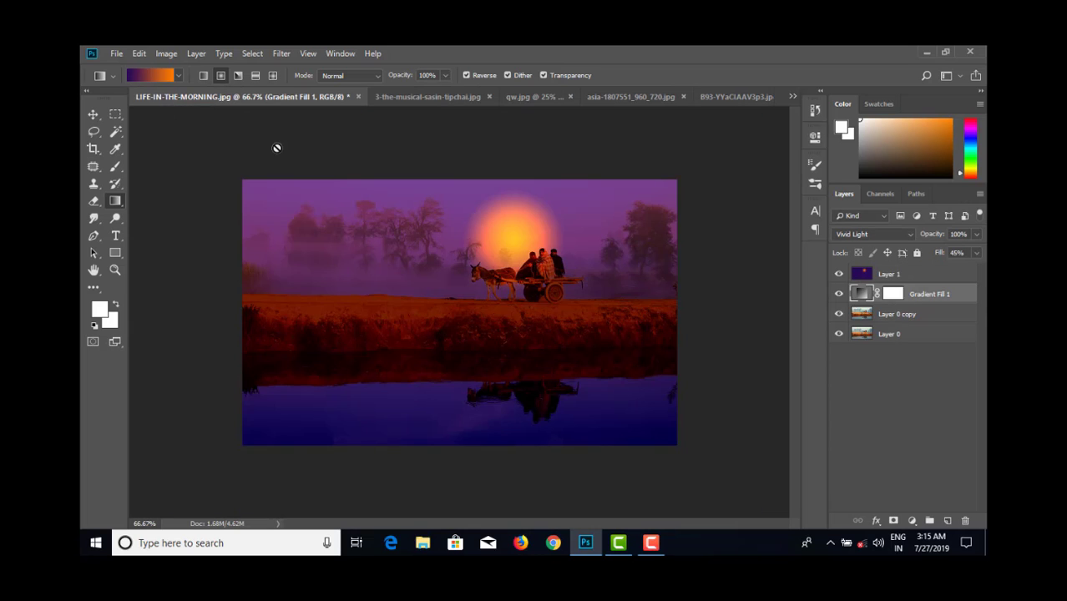
{"action": "key", "text": "ctrl+plus"}
{"action": "key", "text": "f"}
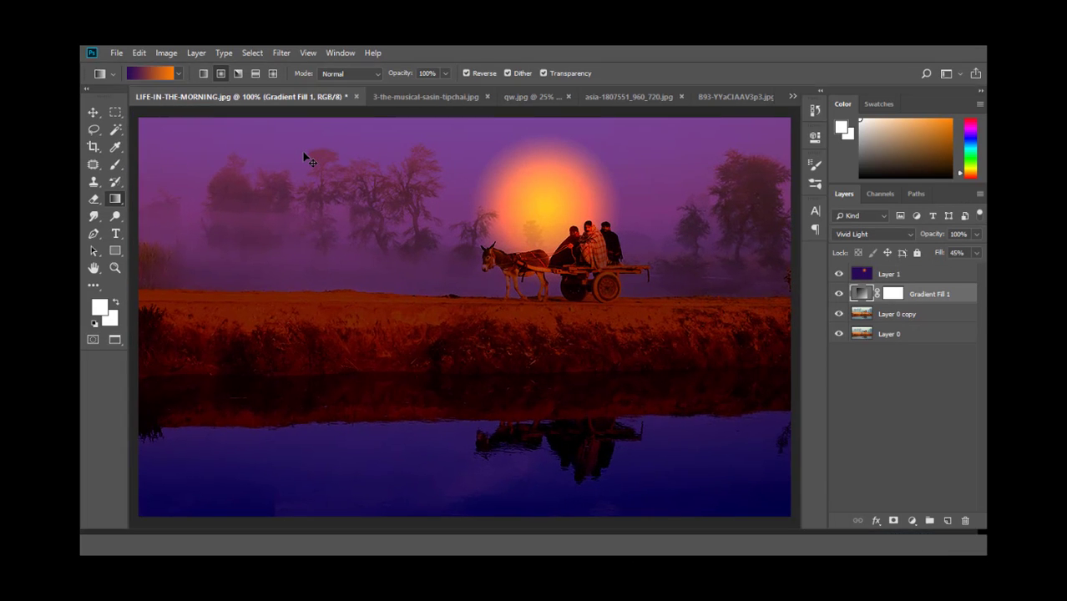
{"action": "key", "text": "f"}
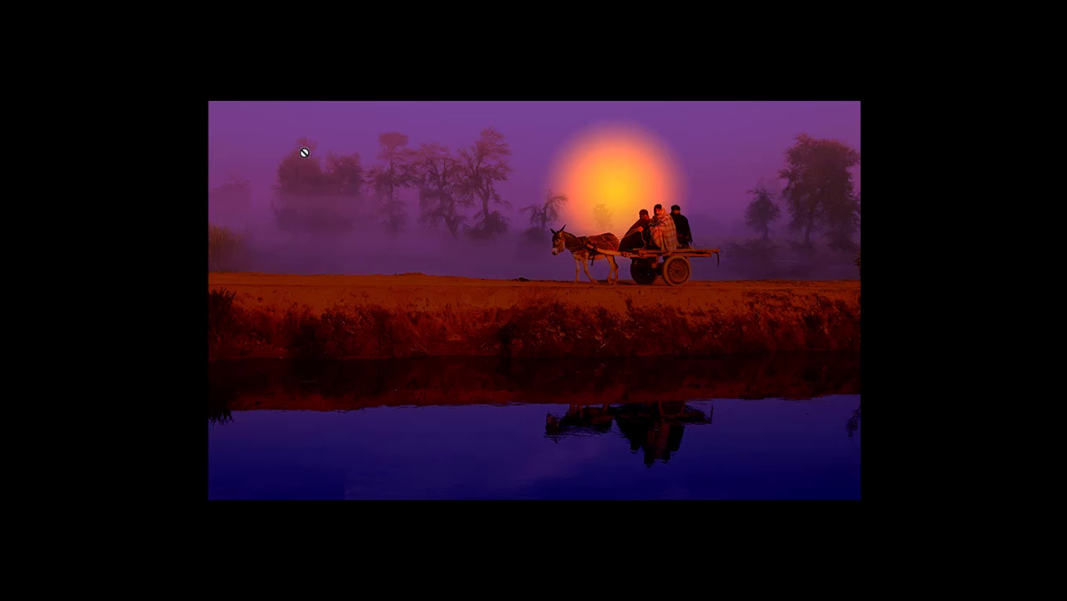
{"action": "key", "text": "ctrl+plus"}
{"action": "key", "text": "ctrl+minus"}
{"action": "key", "text": "f"}
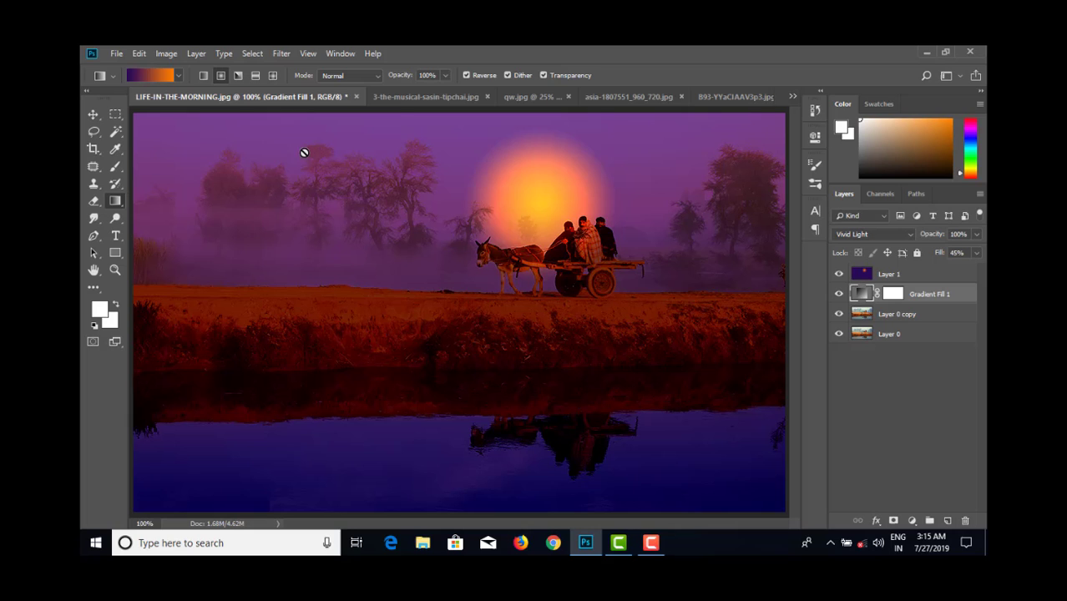
- Examine qw.jpg in full-screen mode, and compare it with Layer 1 and Gradient Fill 1 hidden and shown
{"action": "left_click", "coordinate": [411, 99]}
{"action": "left_click", "coordinate": [531, 99]}
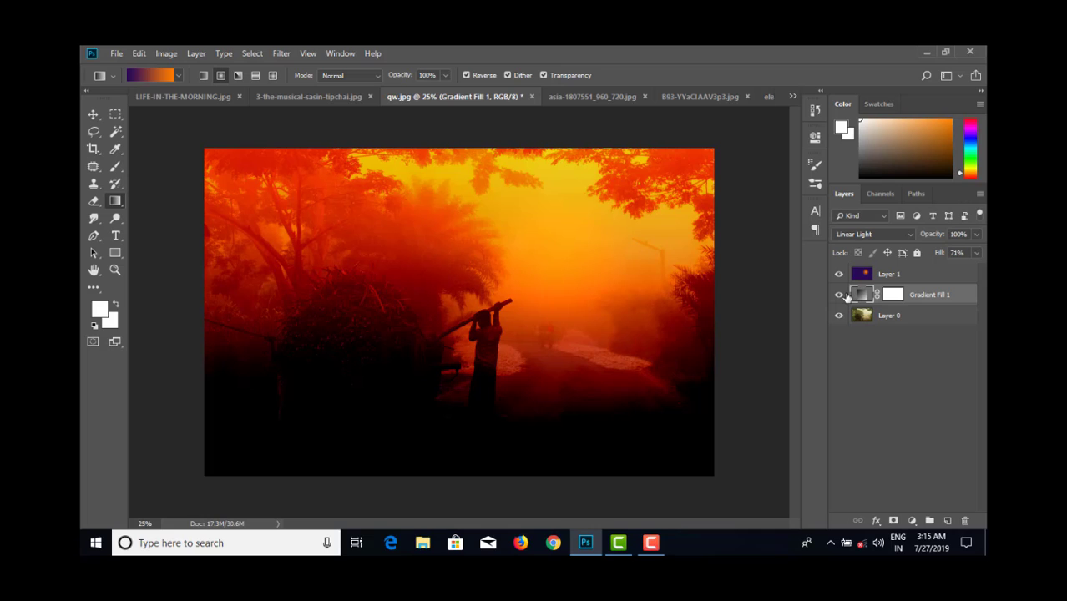
{"action": "key", "text": "f"}
{"action": "key", "text": "f"}
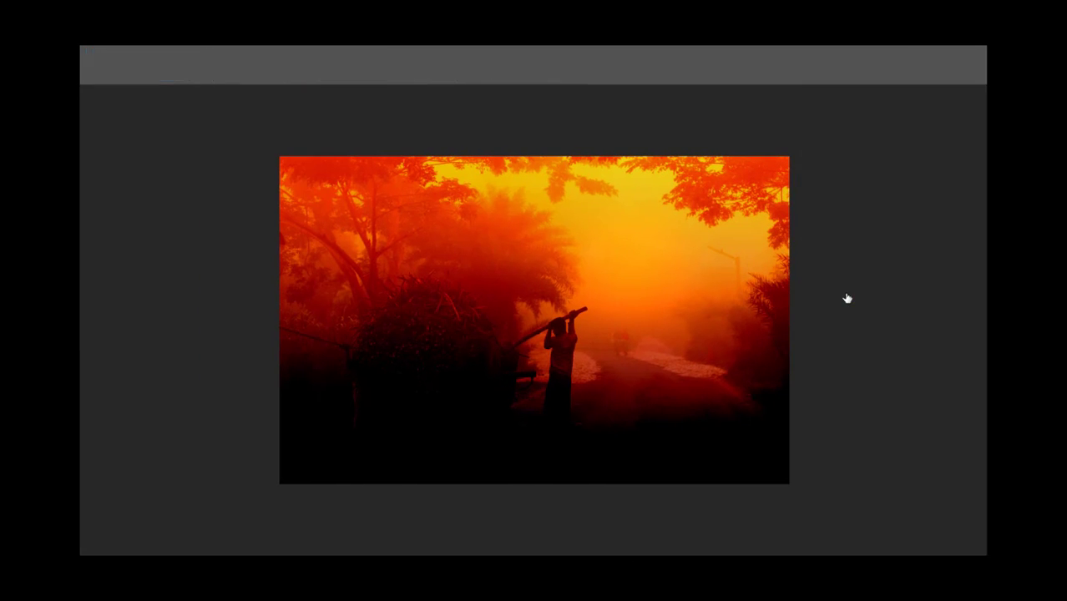
{"action": "key", "text": "ctrl+plus"}
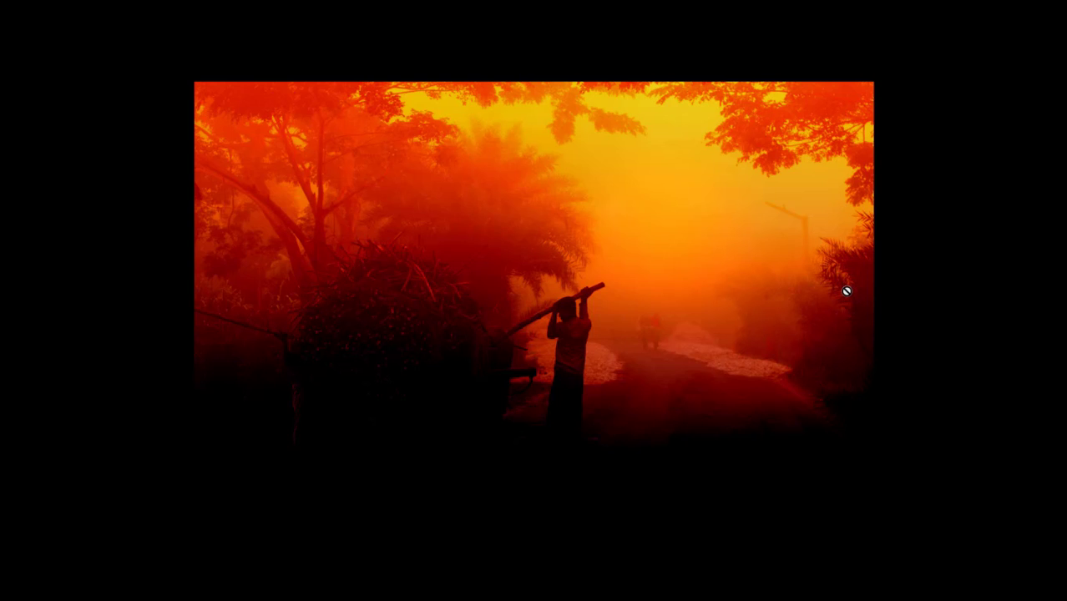
{"action": "key", "text": "f"}
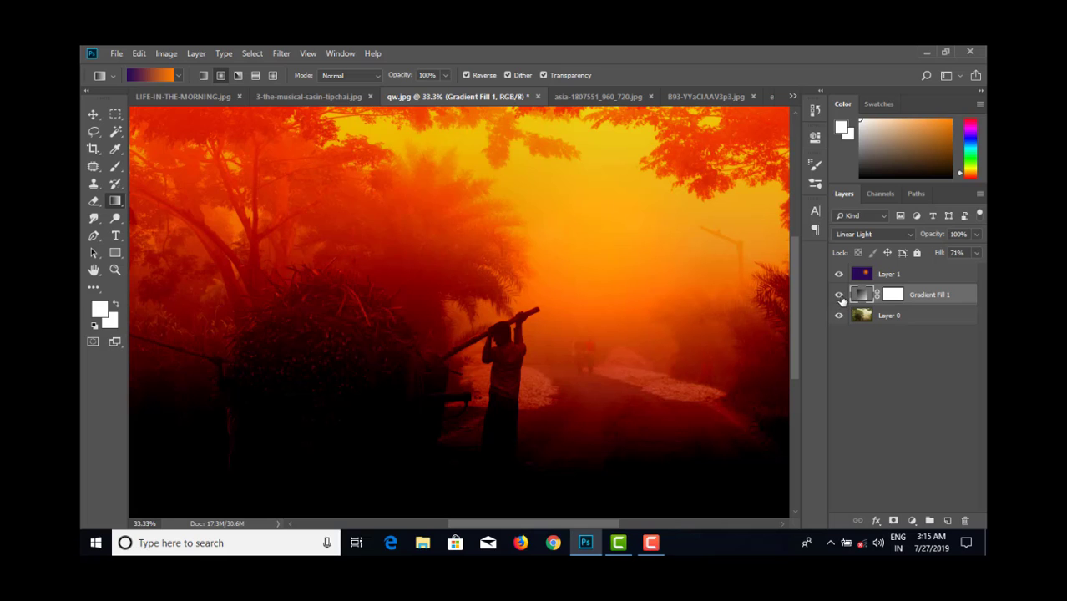
{"action": "left_click", "coordinate": [838, 295]}
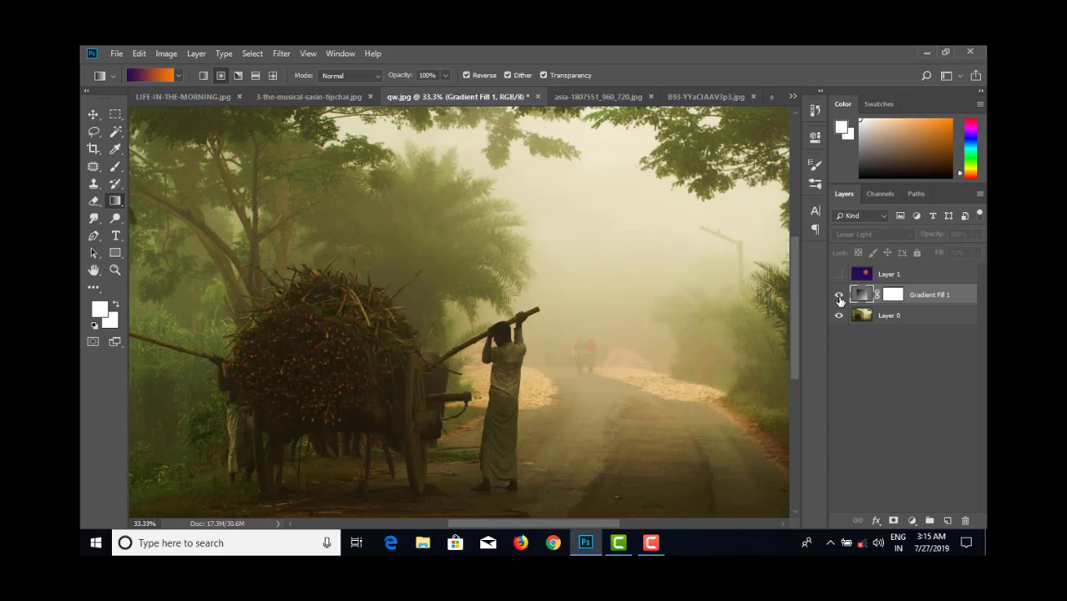
{"action": "left_click", "coordinate": [838, 274]}
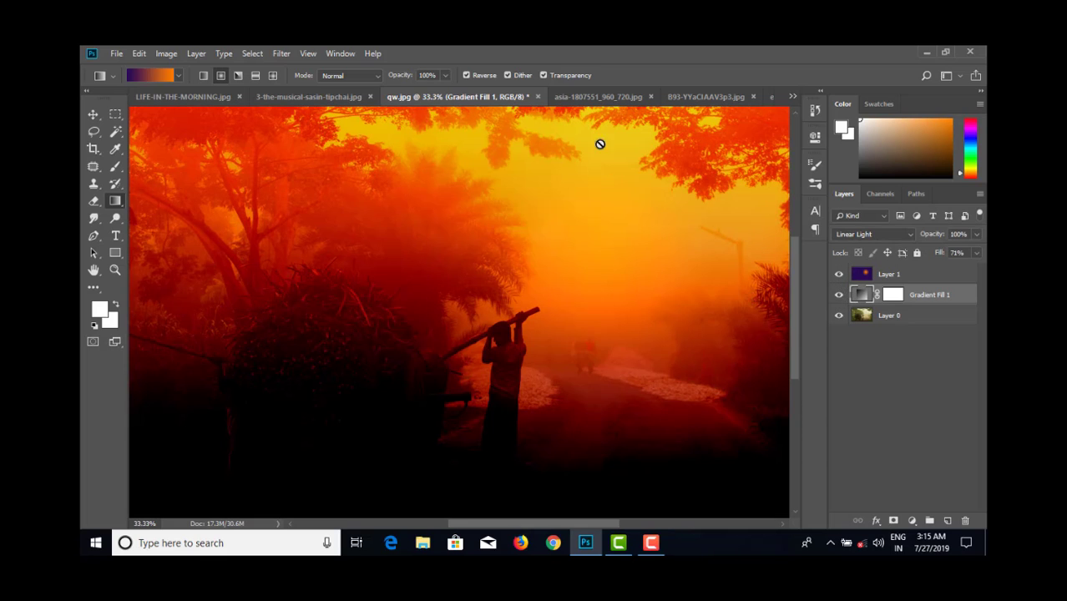
- Compare the sun layers' visibility in asia-1807551_960_720.jpg, leaving Layer 1 shown and Layer 2 hidden
{"action": "left_click", "coordinate": [582, 98]}
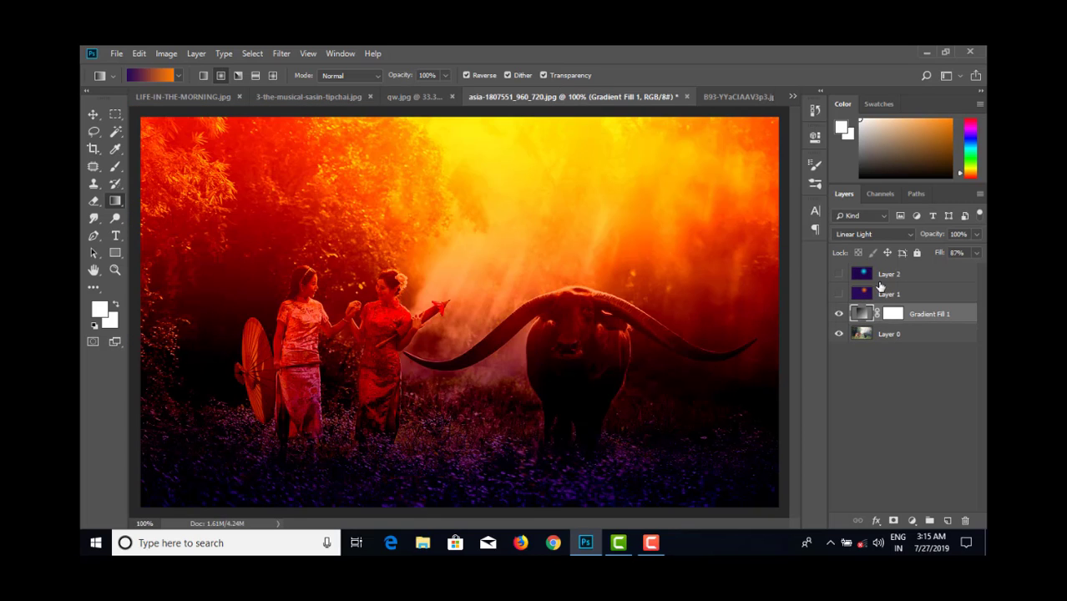
{"action": "left_click", "coordinate": [839, 295]}
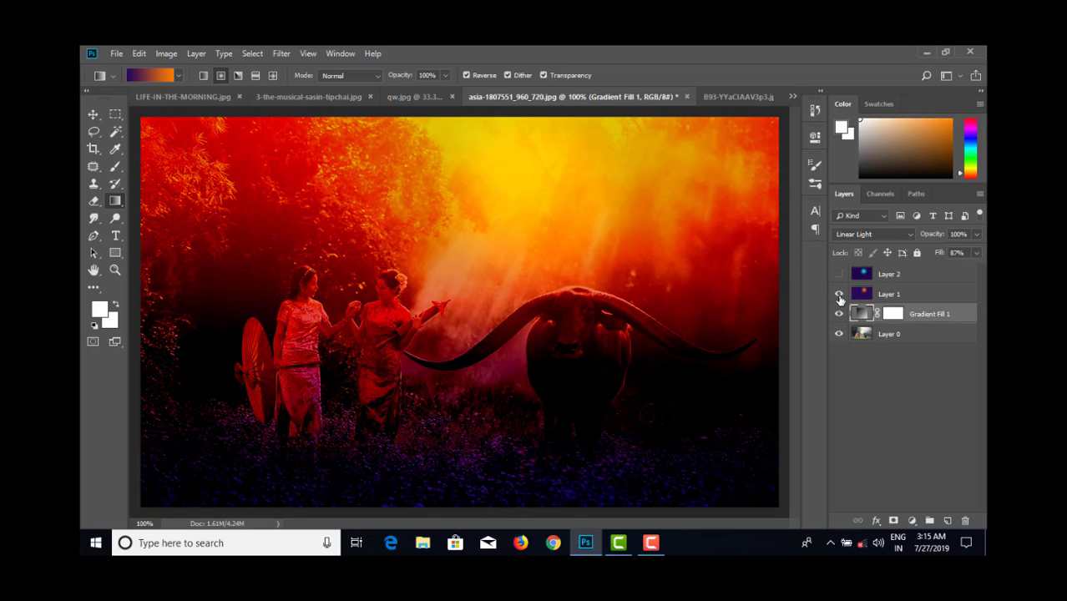
{"action": "left_click", "coordinate": [838, 294]}
{"action": "left_click", "coordinate": [839, 295]}
{"action": "left_click", "coordinate": [839, 275]}
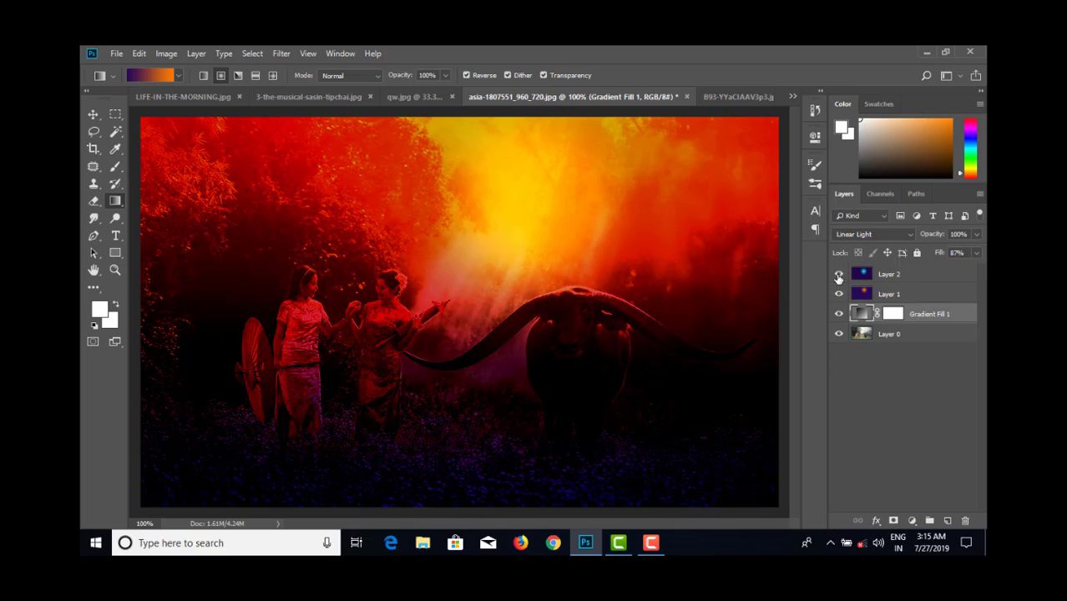
{"action": "left_click", "coordinate": [839, 276]}
{"action": "left_click_drag", "start_coordinate": [840, 317], "coordinate": [839, 294]}
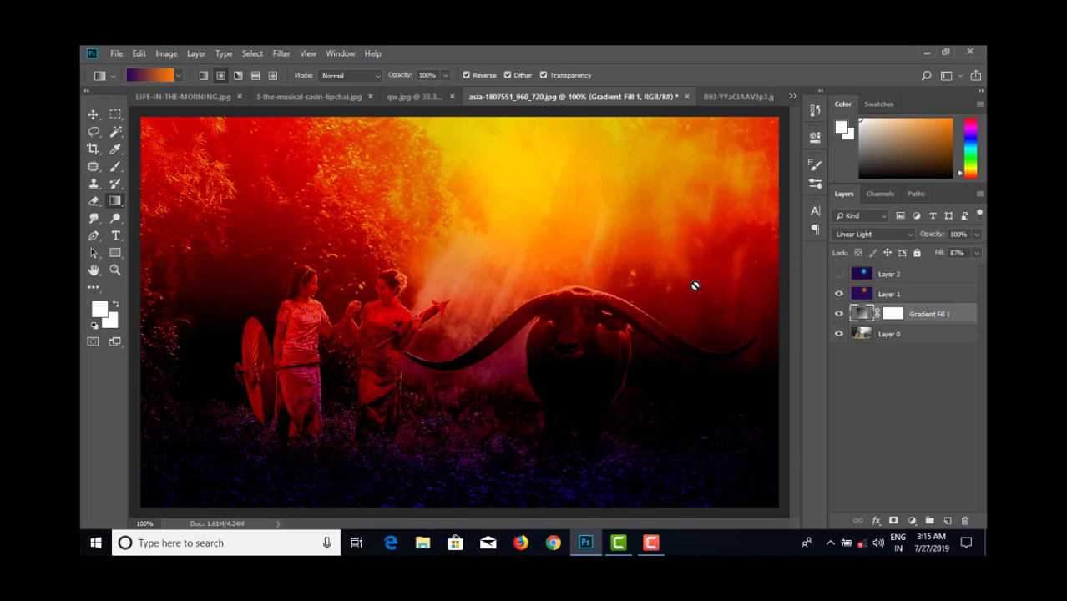
- Review the other finished sunset photos one after another, starting with B93-YYaCIAAV3p3.jpg and ending on the violin player
{"action": "left_click", "coordinate": [717, 101]}
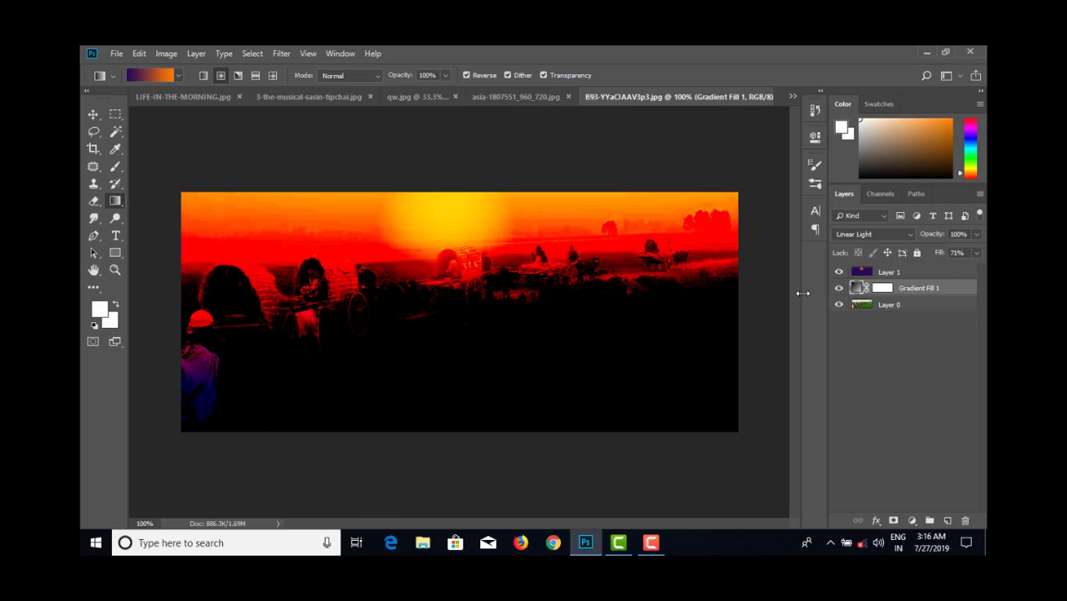
{"action": "left_click", "coordinate": [517, 96]}
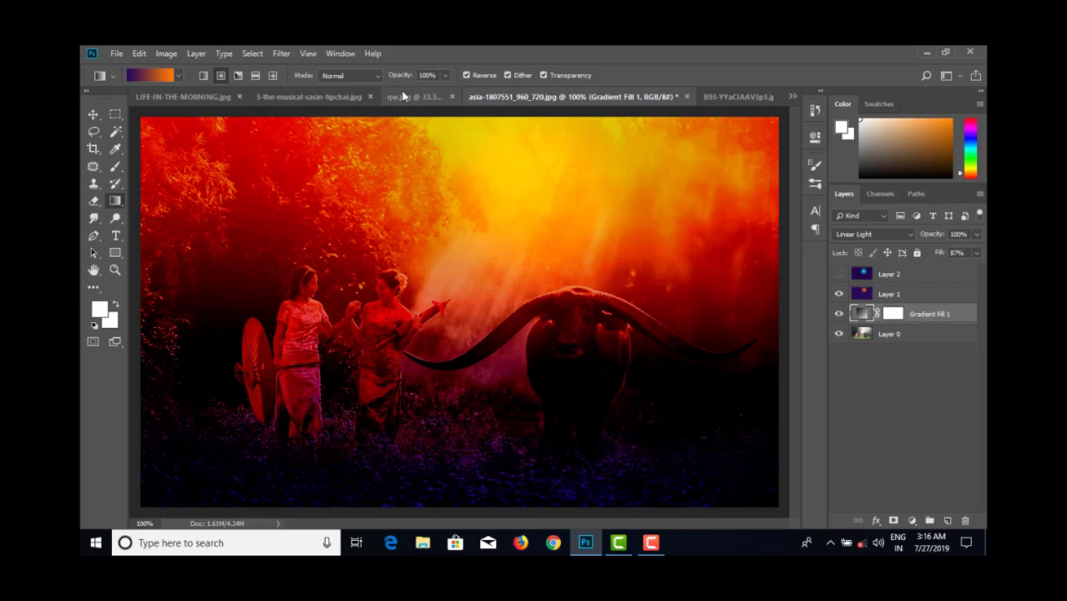
{"action": "left_click", "coordinate": [382, 96]}
{"action": "left_click", "coordinate": [328, 98]}
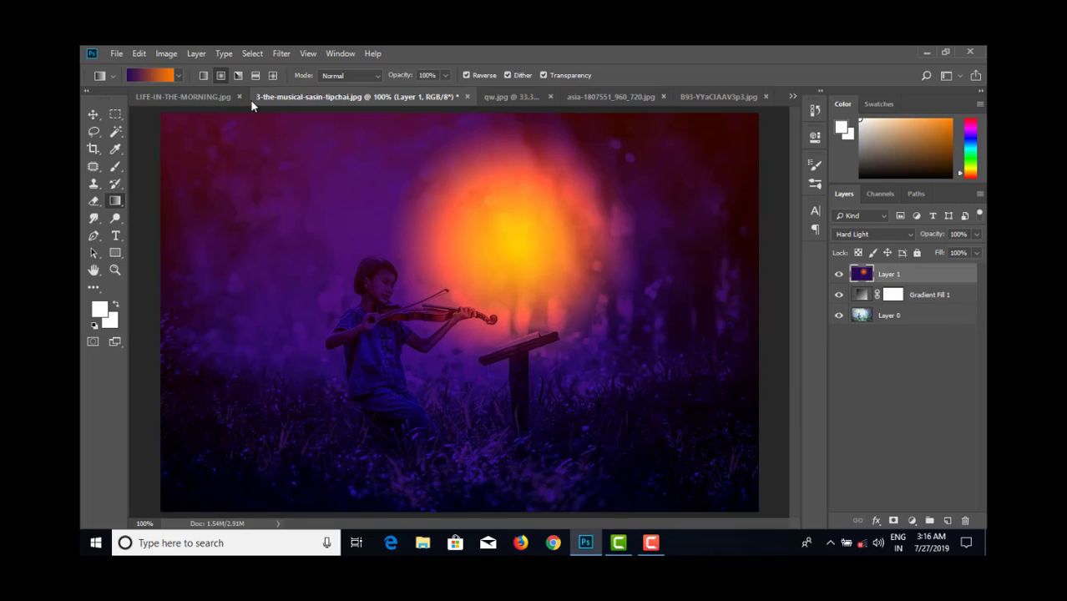
{"action": "left_click", "coordinate": [197, 96]}
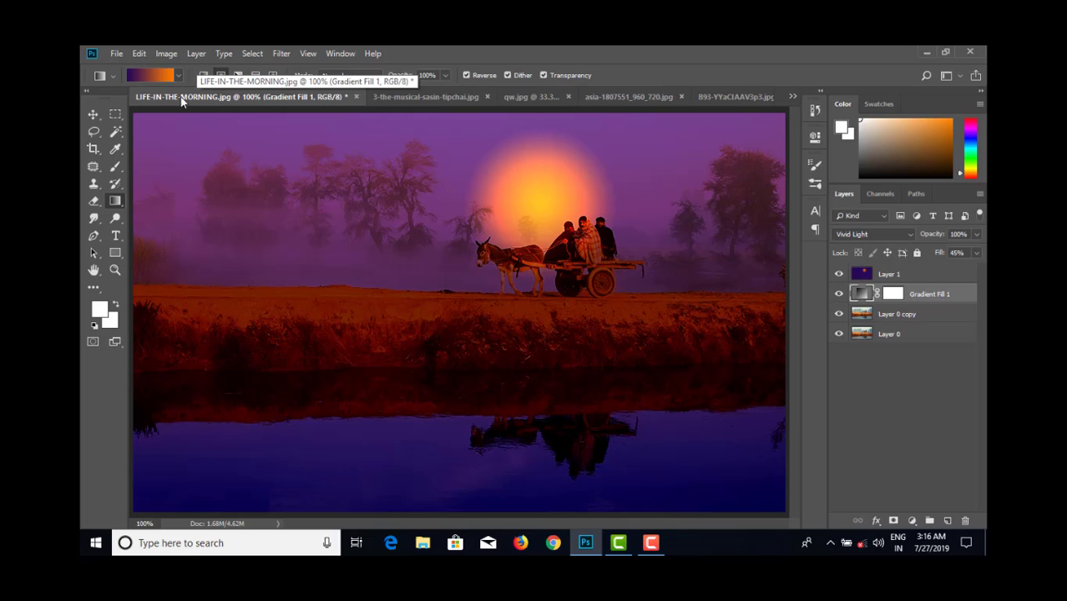
{"action": "left_click", "coordinate": [792, 96]}
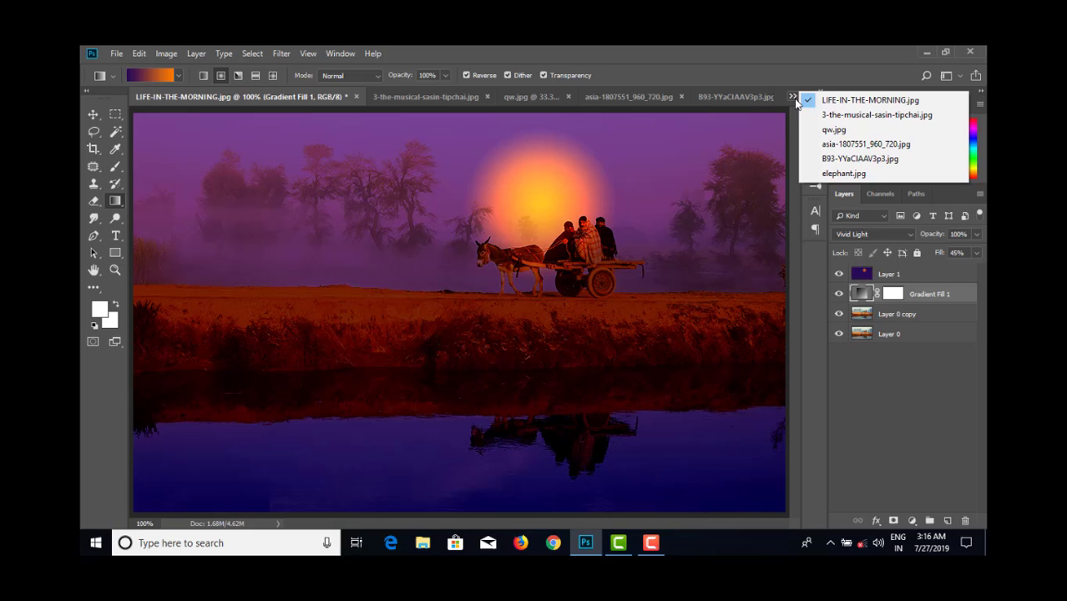
{"action": "left_click", "coordinate": [860, 115]}
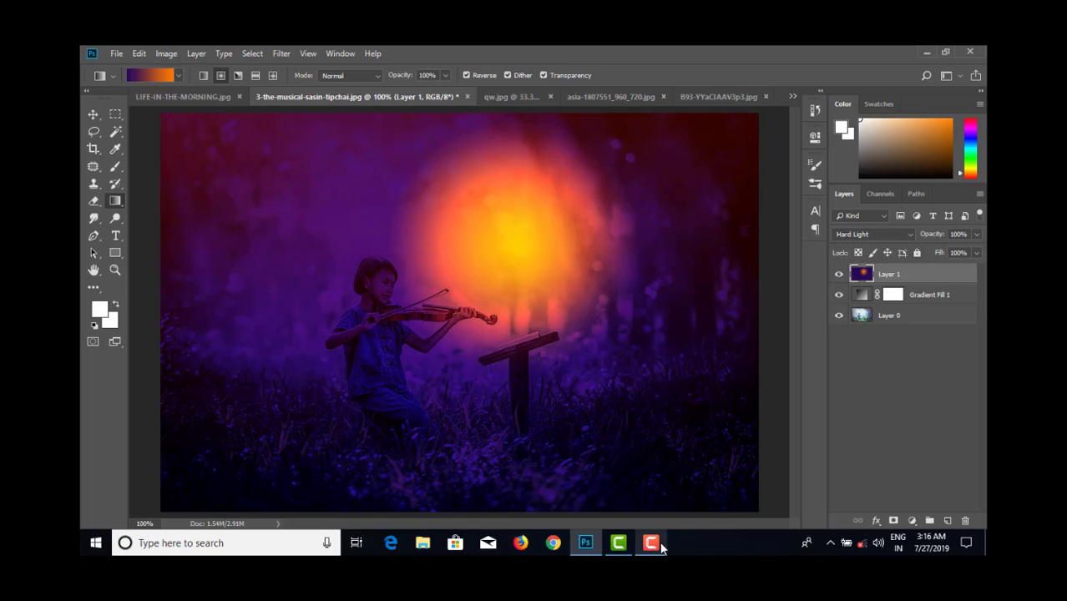
{"action": "mouse_move", "coordinate": [661, 547]}
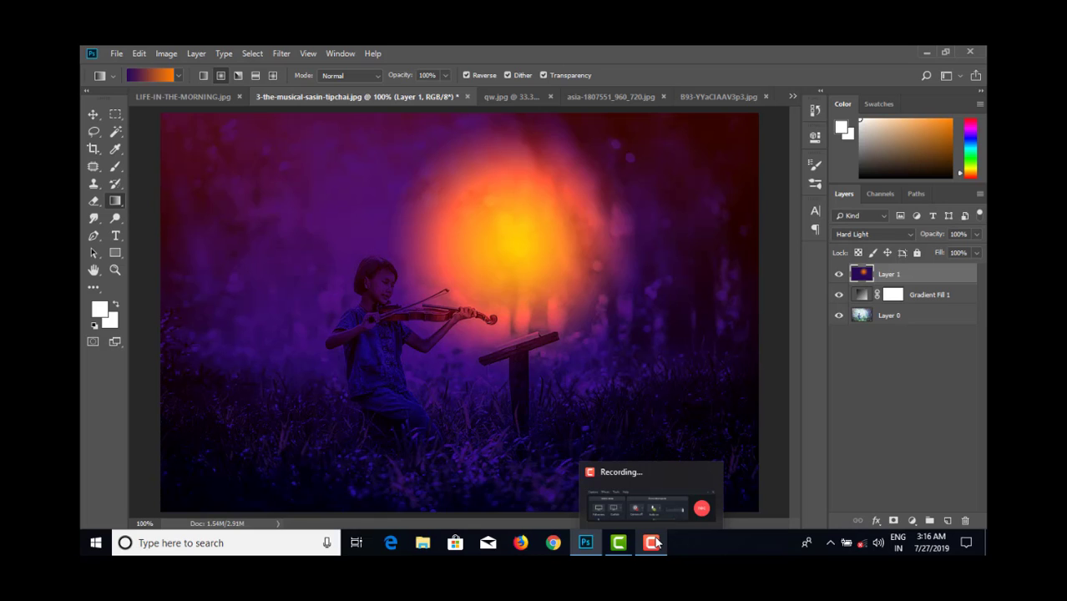
{"action": "left_click", "coordinate": [674, 479]}
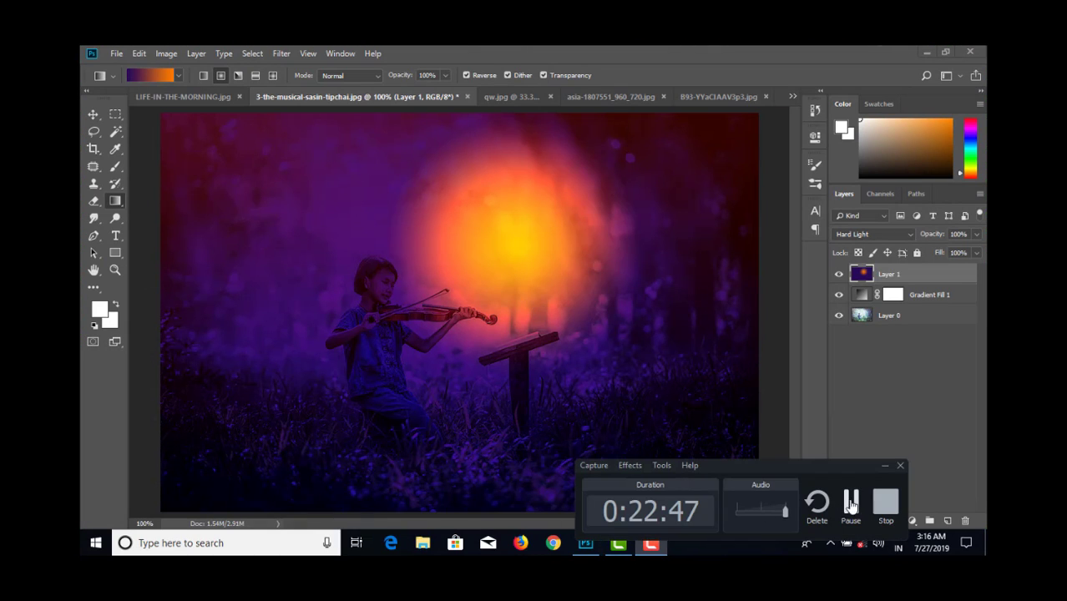